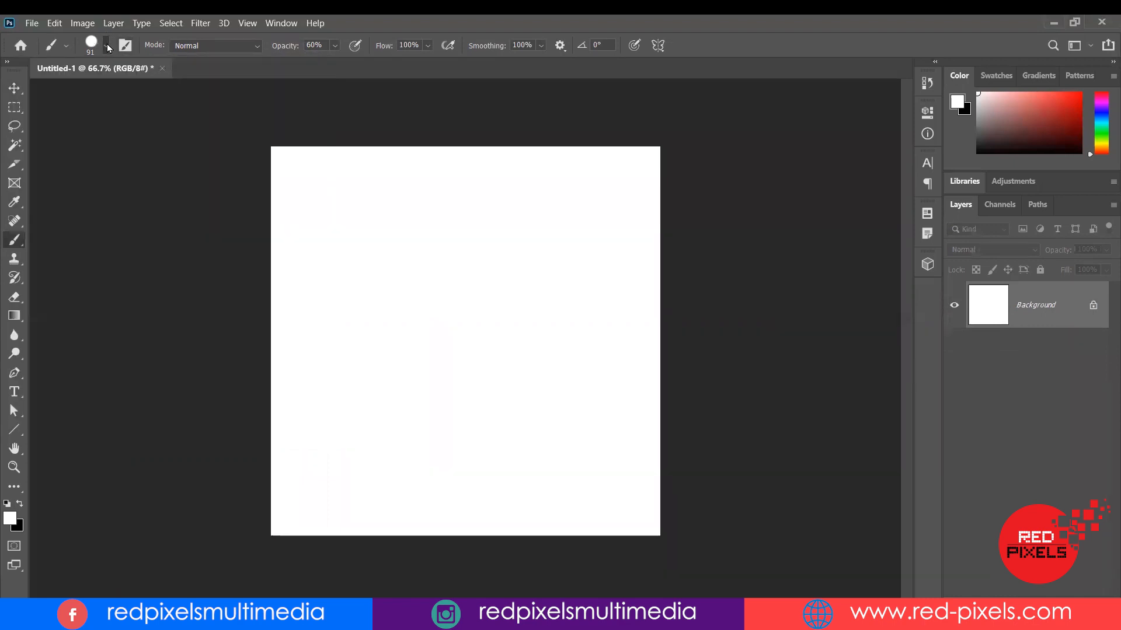
Step: Open the brush presets, expand General Brushes, and compare the Soft Round and Hard Round brushes
{"action": "left_click", "coordinate": [107, 47]}
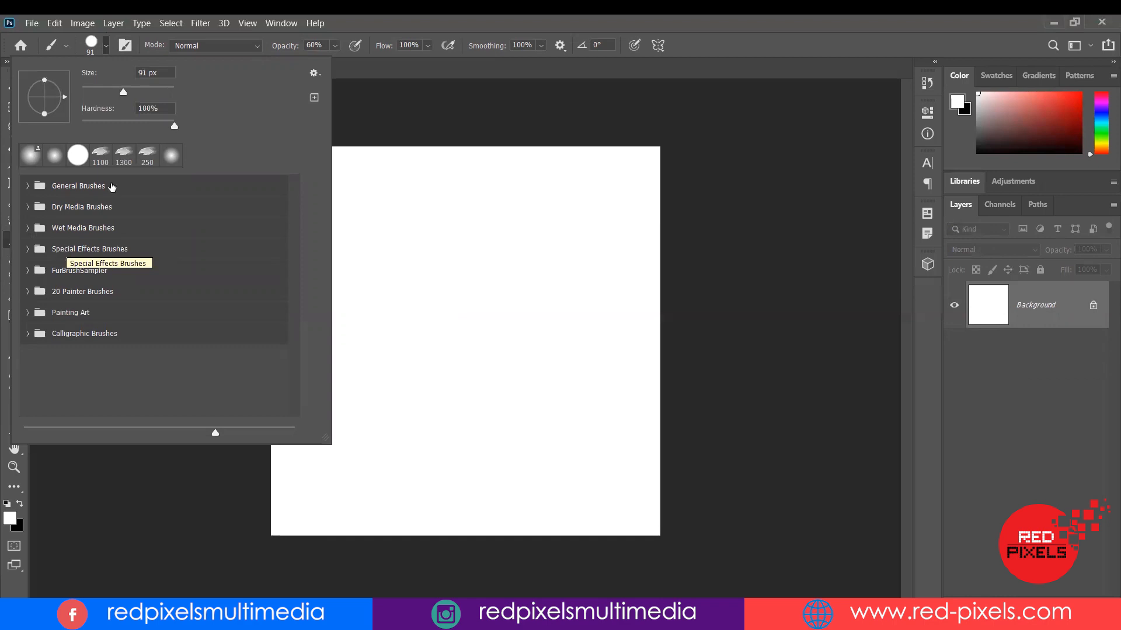
{"action": "left_click", "coordinate": [27, 187]}
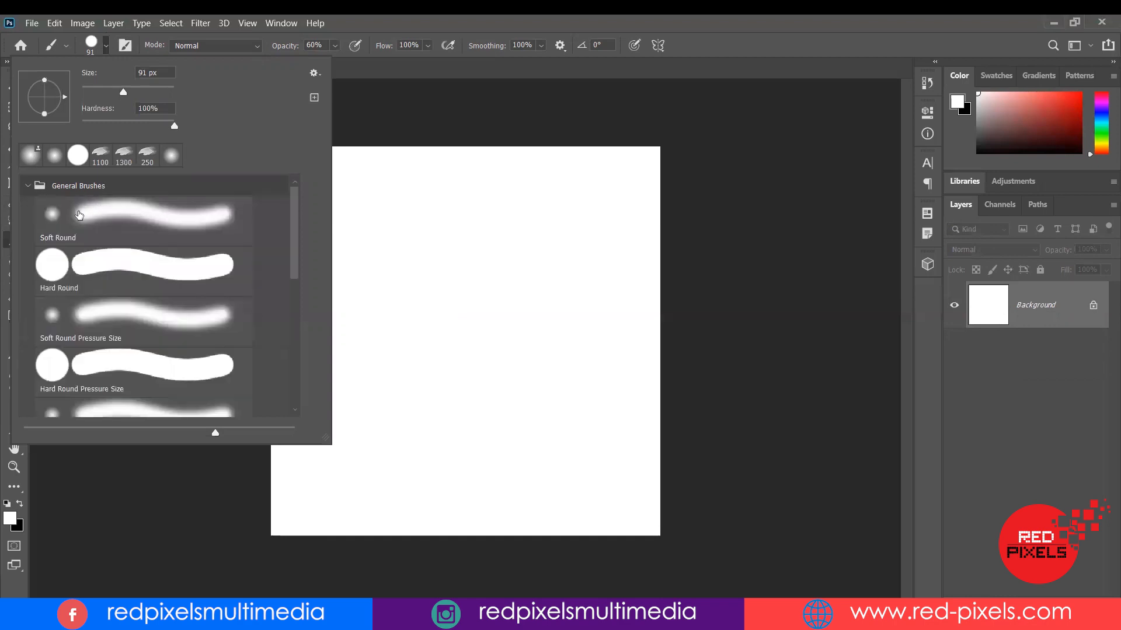
{"action": "mouse_move", "coordinate": [292, 243]}
{"action": "left_mouse_down"}
{"action": "mouse_move", "coordinate": [299, 306]}
{"action": "mouse_move", "coordinate": [288, 357]}
{"action": "mouse_move", "coordinate": [309, 221]}
{"action": "left_mouse_up"}
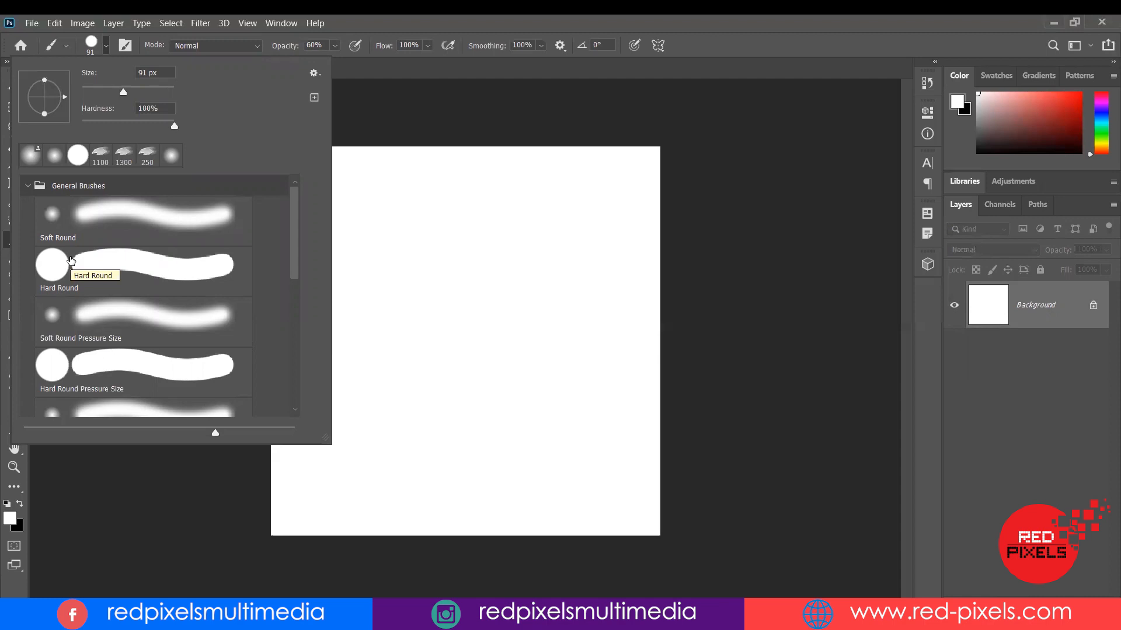
{"action": "left_click", "coordinate": [56, 218]}
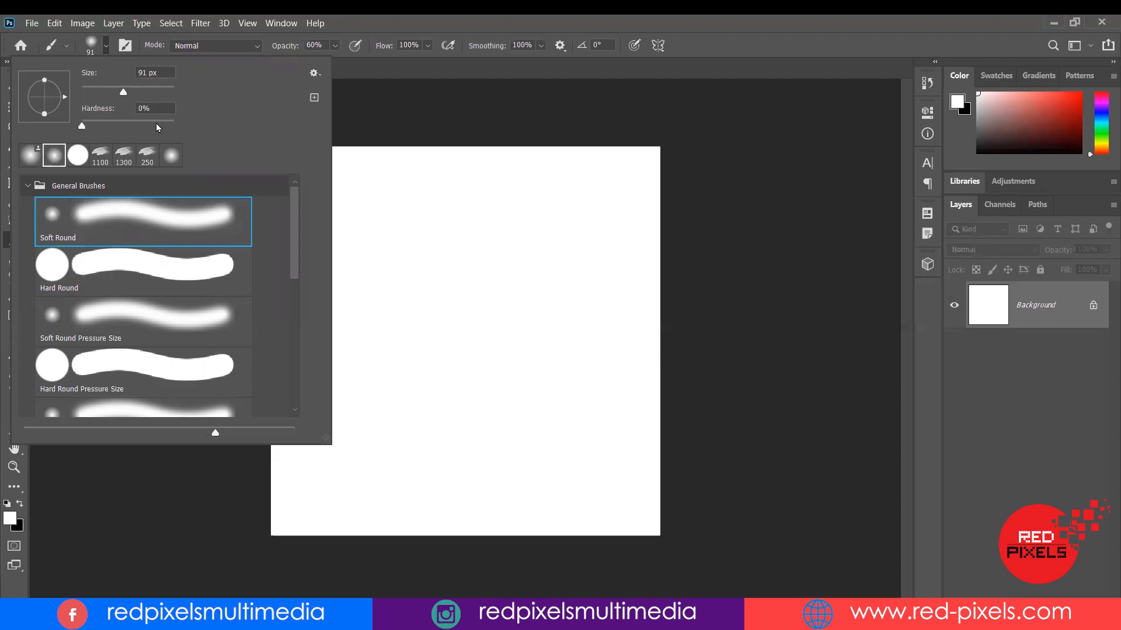
{"action": "left_click", "coordinate": [57, 275]}
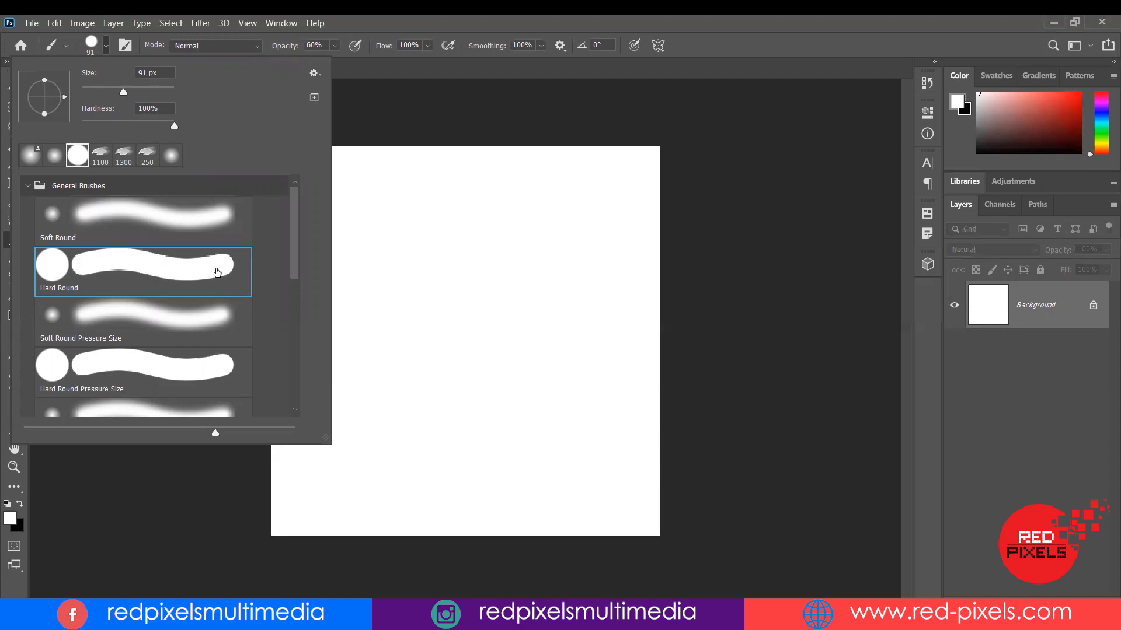
Step: Choose the Soft Round brush, try 60% hardness, and return the hardness to 0%
{"action": "left_click", "coordinate": [70, 225]}
{"action": "left_click_drag", "start_coordinate": [83, 126], "coordinate": [137, 128]}
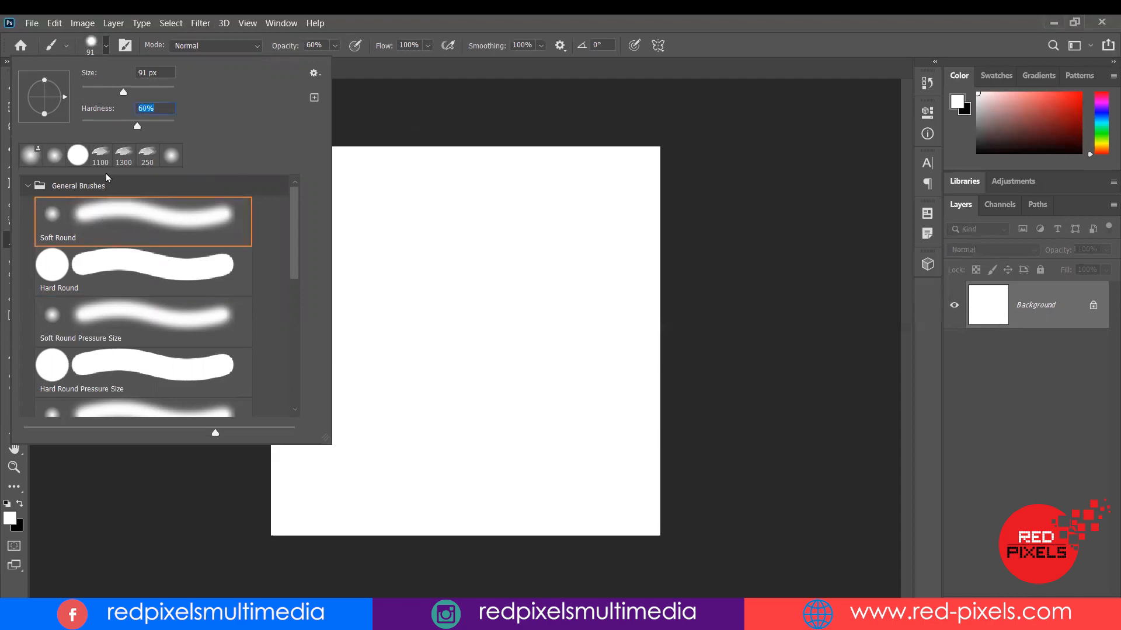
{"action": "left_click_drag", "start_coordinate": [139, 127], "coordinate": [82, 127]}
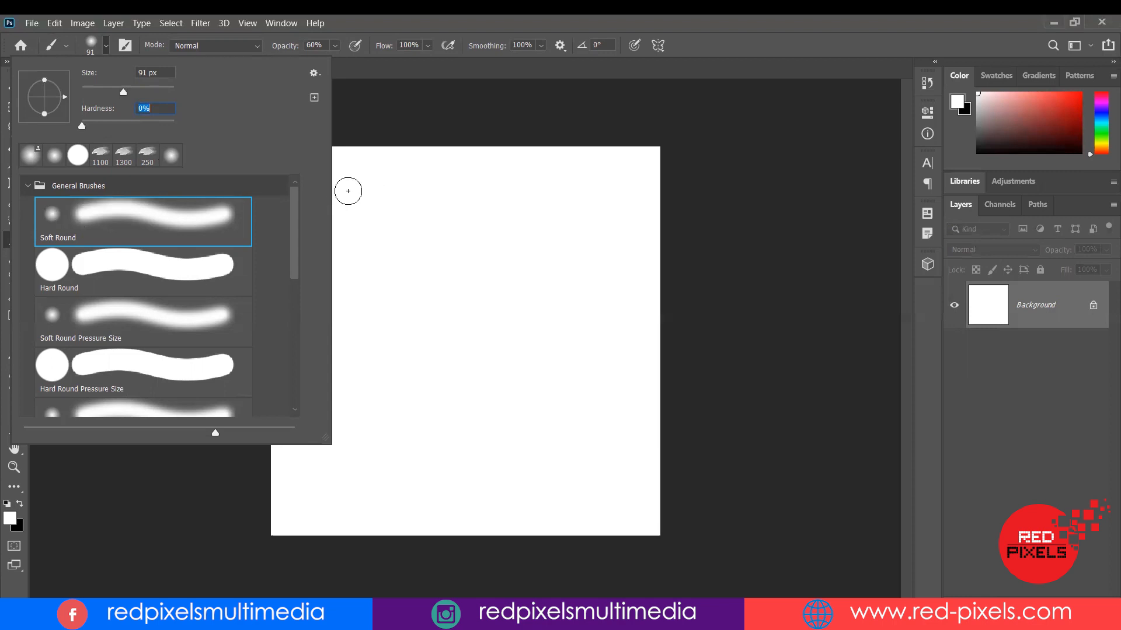
{"action": "key", "text": "Return"}
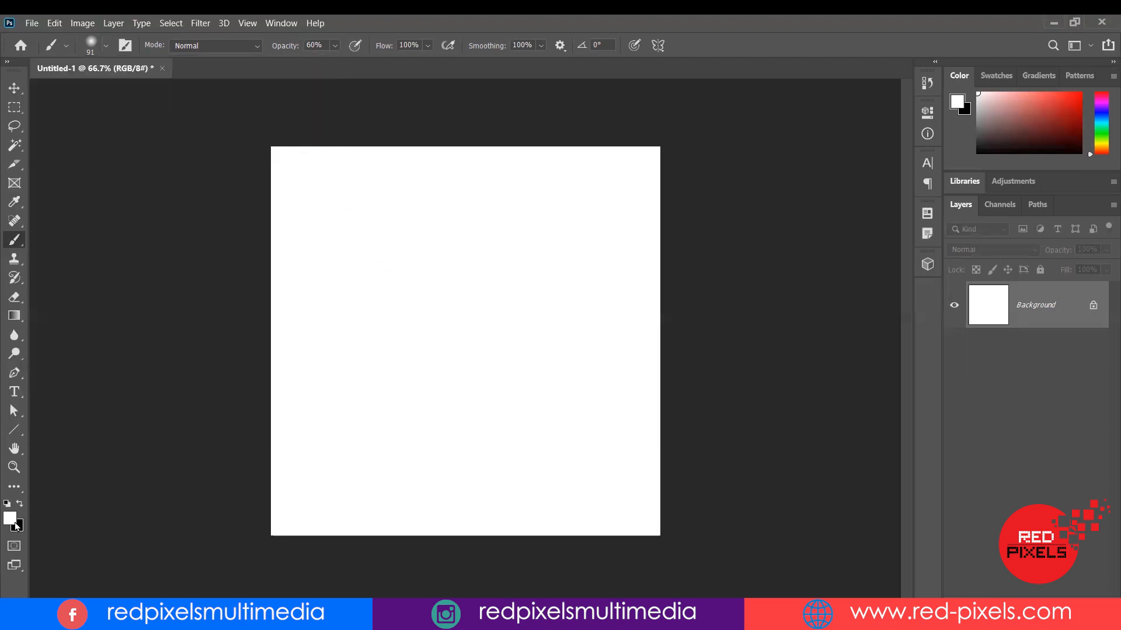
Step: Swap the foreground colour to black, raise brush opacity to 100%, and paint a soft diagonal stroke in the canvas's upper-left area
{"action": "left_click", "coordinate": [19, 503]}
{"action": "mouse_move", "coordinate": [310, 200]}
{"action": "left_mouse_down"}
{"action": "mouse_move", "coordinate": [348, 220]}
{"action": "mouse_move", "coordinate": [340, 269]}
{"action": "mouse_move", "coordinate": [368, 350]}
{"action": "mouse_move", "coordinate": [429, 398]}
{"action": "mouse_move", "coordinate": [439, 355]}
{"action": "left_mouse_up"}
{"action": "key", "text": "ctrl+z"}
{"action": "left_click", "coordinate": [335, 46]}
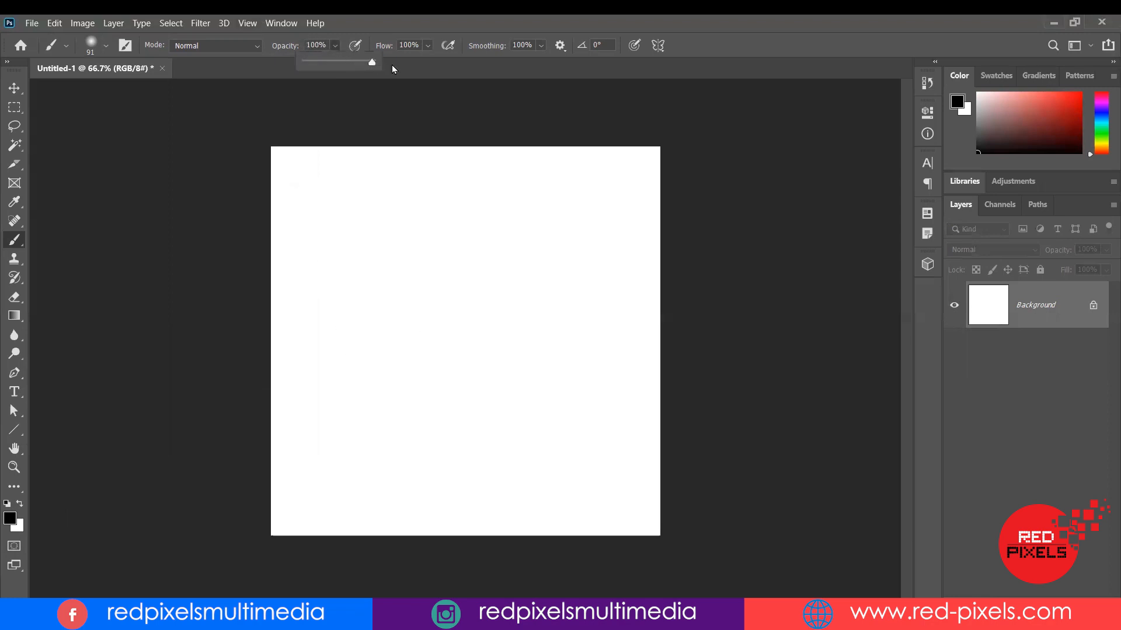
{"action": "mouse_move", "coordinate": [308, 226]}
{"action": "left_mouse_down"}
{"action": "mouse_move", "coordinate": [403, 380]}
{"action": "mouse_move", "coordinate": [387, 360]}
{"action": "left_mouse_up"}
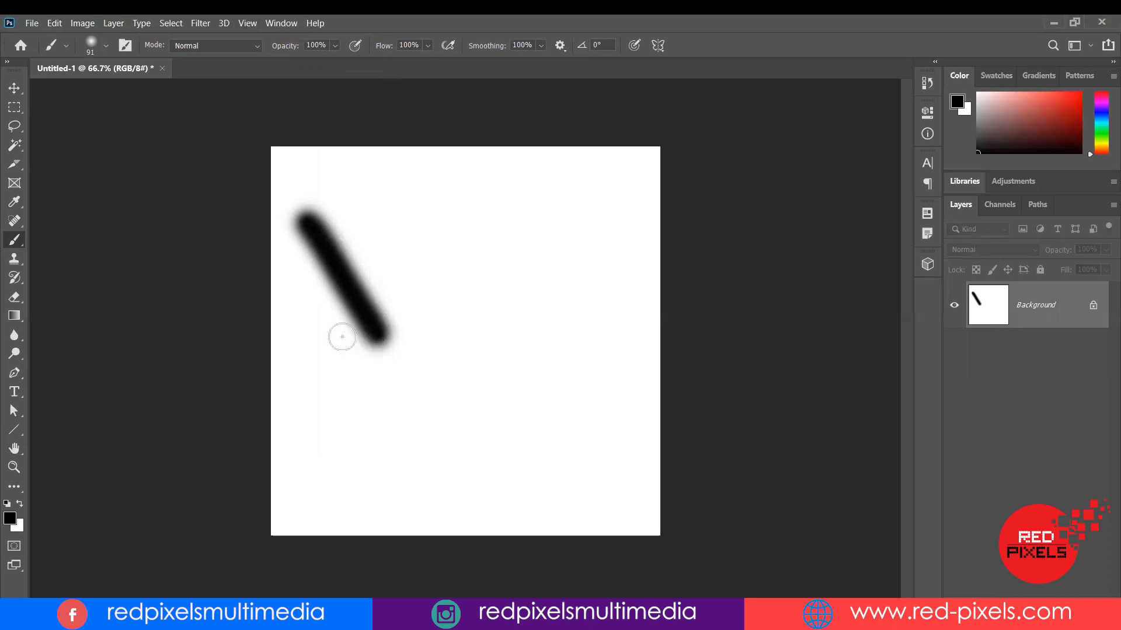
Step: Paint two more parallel diagonal strokes, the first at 35% hardness and the second with a harder edge
{"action": "left_click", "coordinate": [107, 46]}
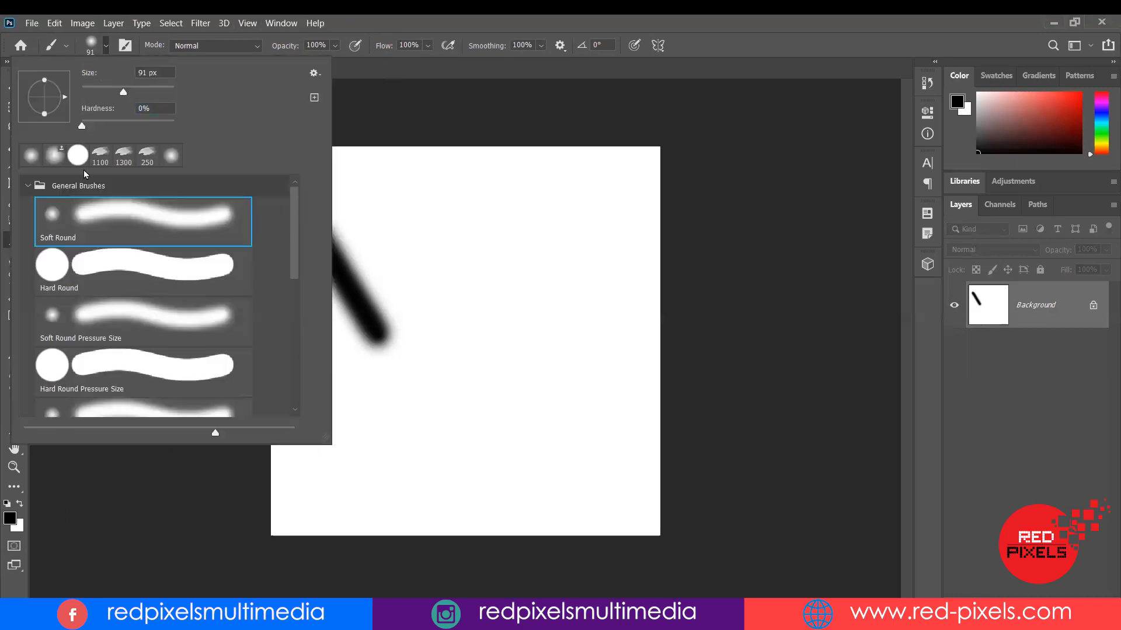
{"action": "left_click_drag", "start_coordinate": [88, 129], "coordinate": [115, 128]}
{"action": "left_click_drag", "start_coordinate": [348, 189], "coordinate": [438, 296]}
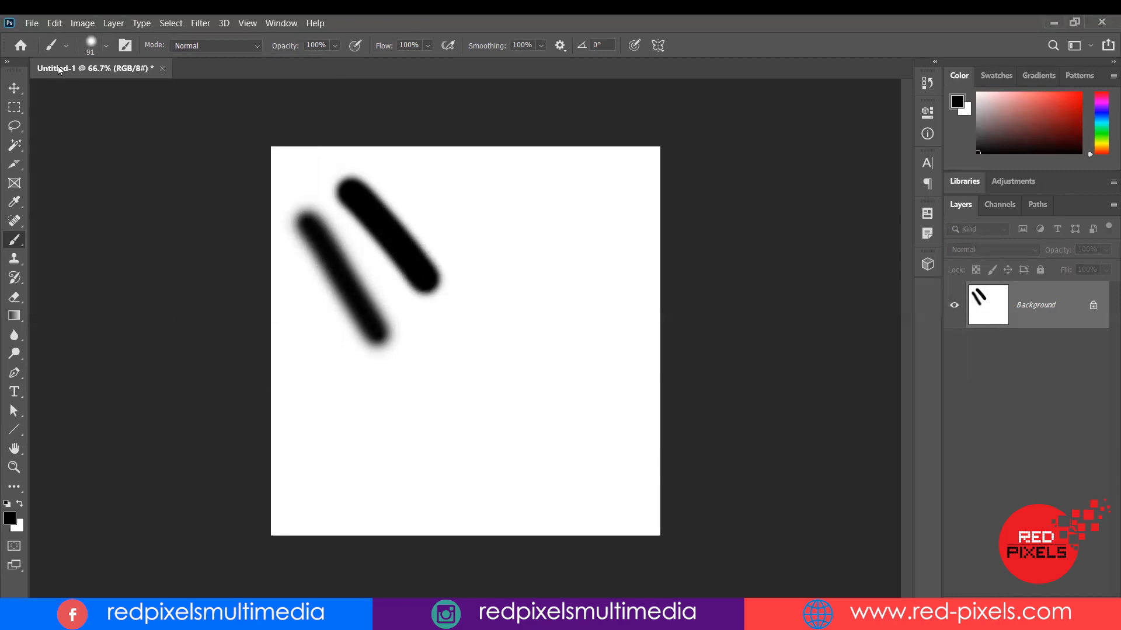
{"action": "left_click", "coordinate": [107, 45]}
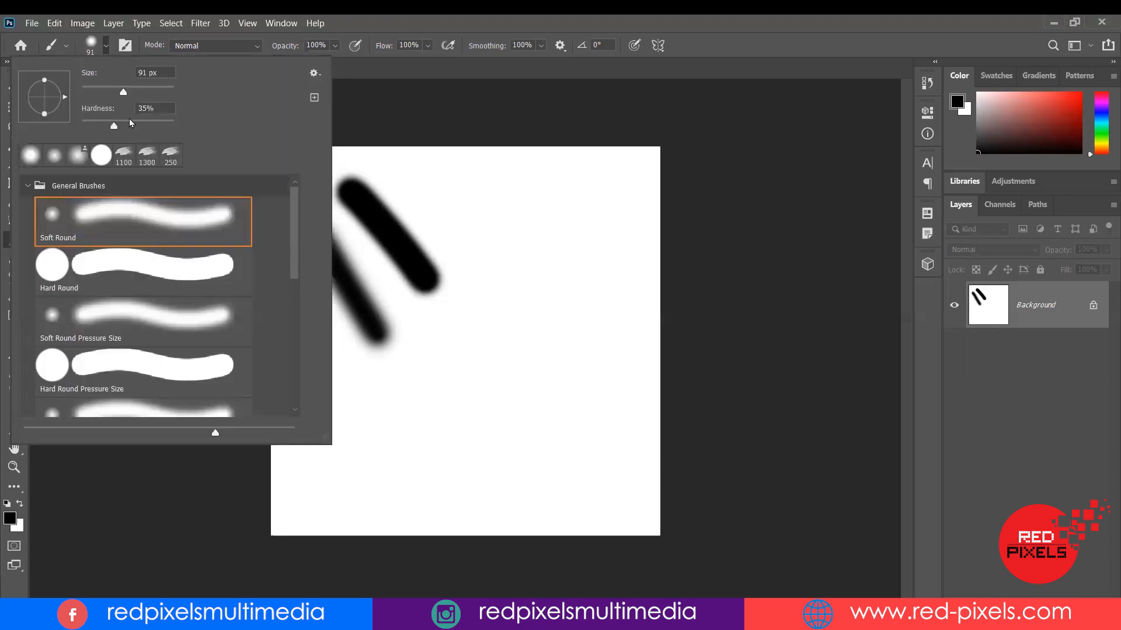
{"action": "left_click_drag", "start_coordinate": [408, 164], "coordinate": [467, 231]}
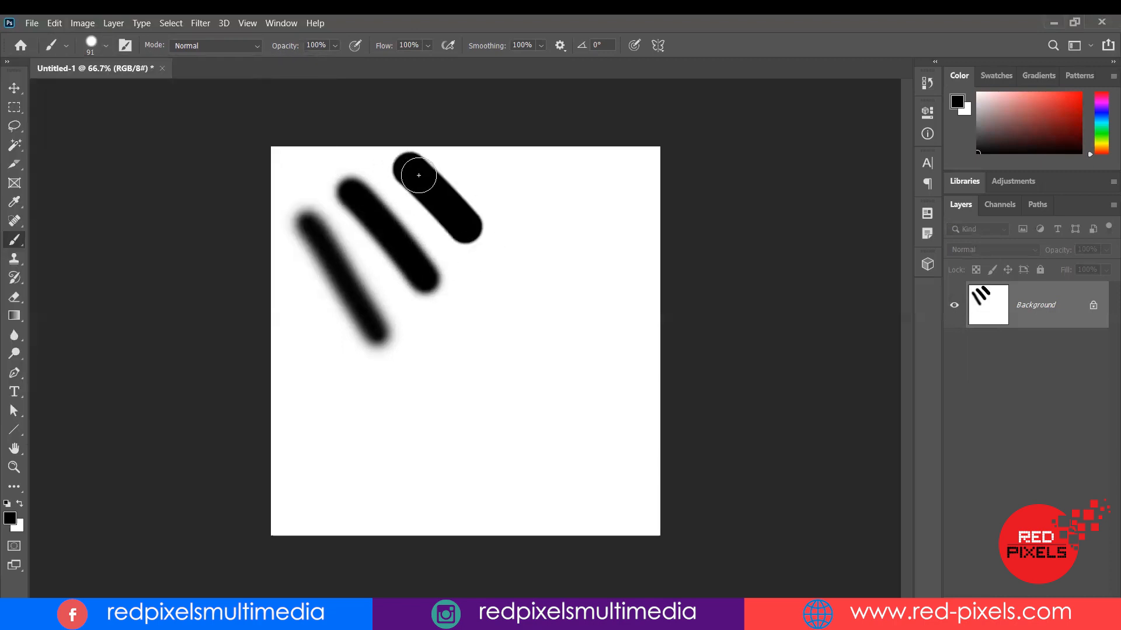
Step: Set the brush hardness to 100% and paint a fourth diagonal stroke near the canvas's upper edge
{"action": "left_click", "coordinate": [106, 47]}
{"action": "left_click_drag", "start_coordinate": [155, 129], "coordinate": [175, 128]}
{"action": "left_click_drag", "start_coordinate": [493, 170], "coordinate": [546, 218]}
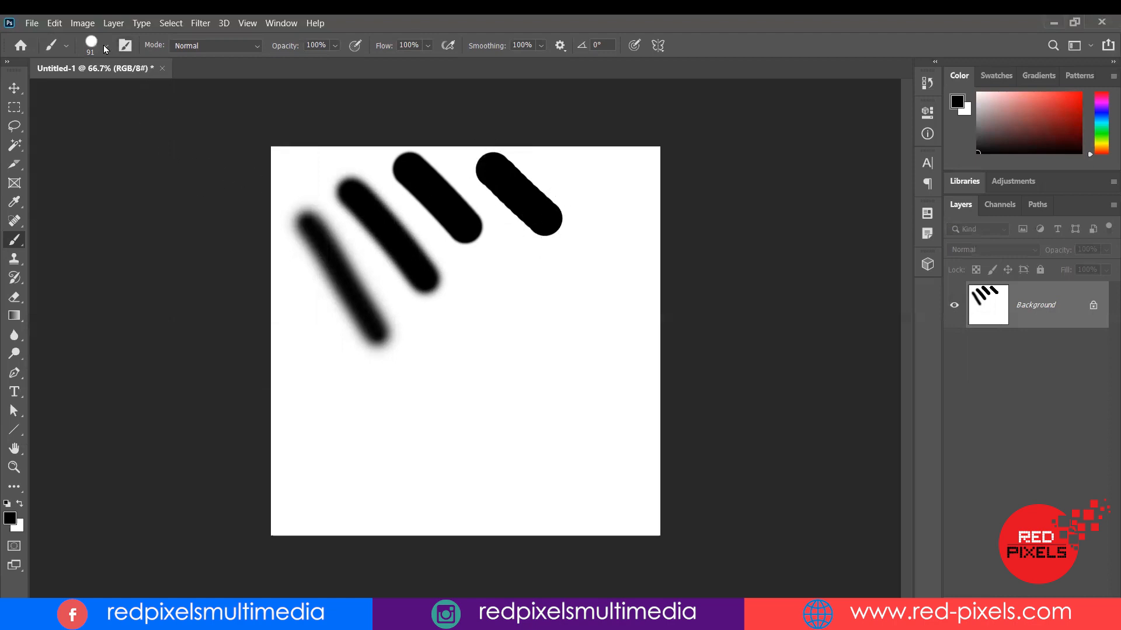
Step: Choose the Soft Round brush, enlarge it to 168 px, and paint a thick wavy vertical stroke on the canvas's lower right
{"action": "right_click", "coordinate": [78, 216]}
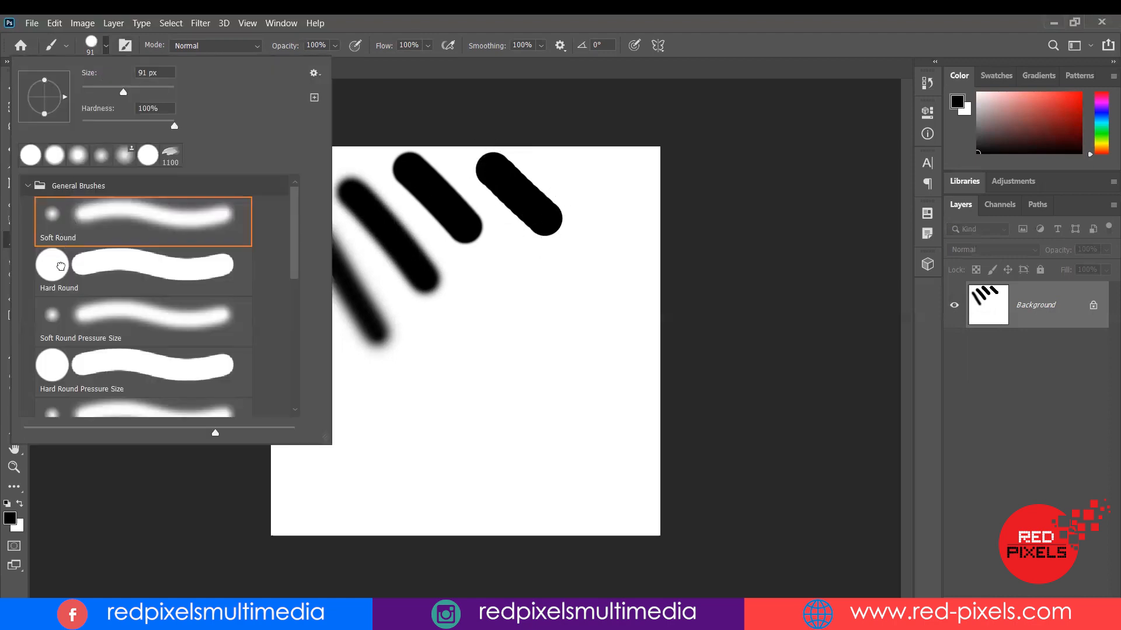
{"action": "left_click", "coordinate": [55, 221]}
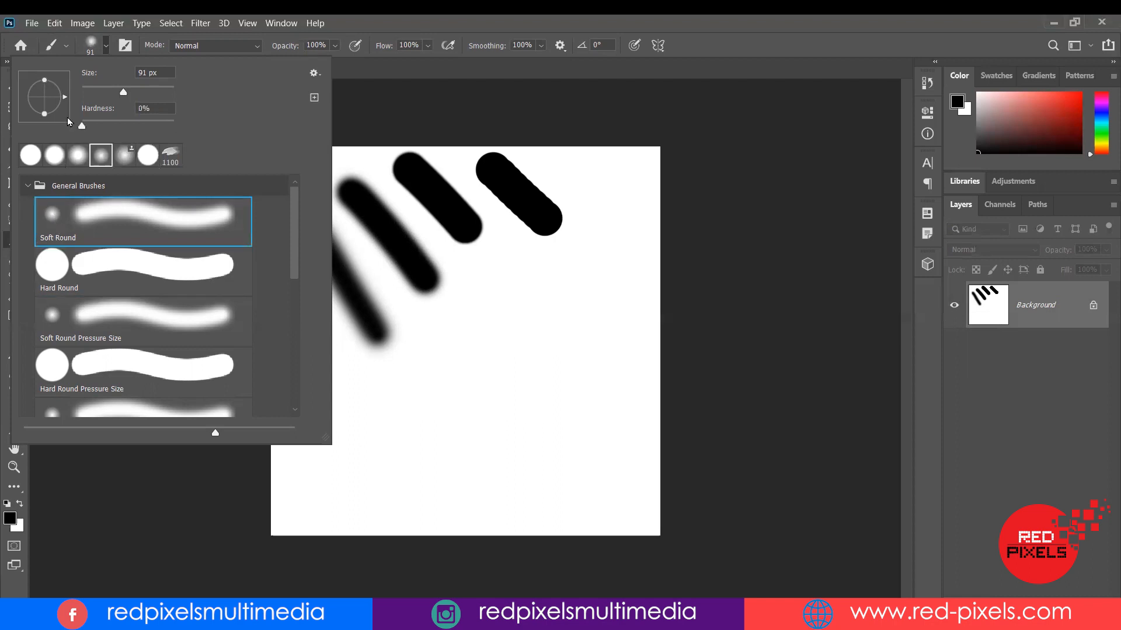
{"action": "left_click_drag", "start_coordinate": [127, 93], "coordinate": [147, 93]}
{"action": "left_click_drag", "start_coordinate": [501, 309], "coordinate": [532, 485]}
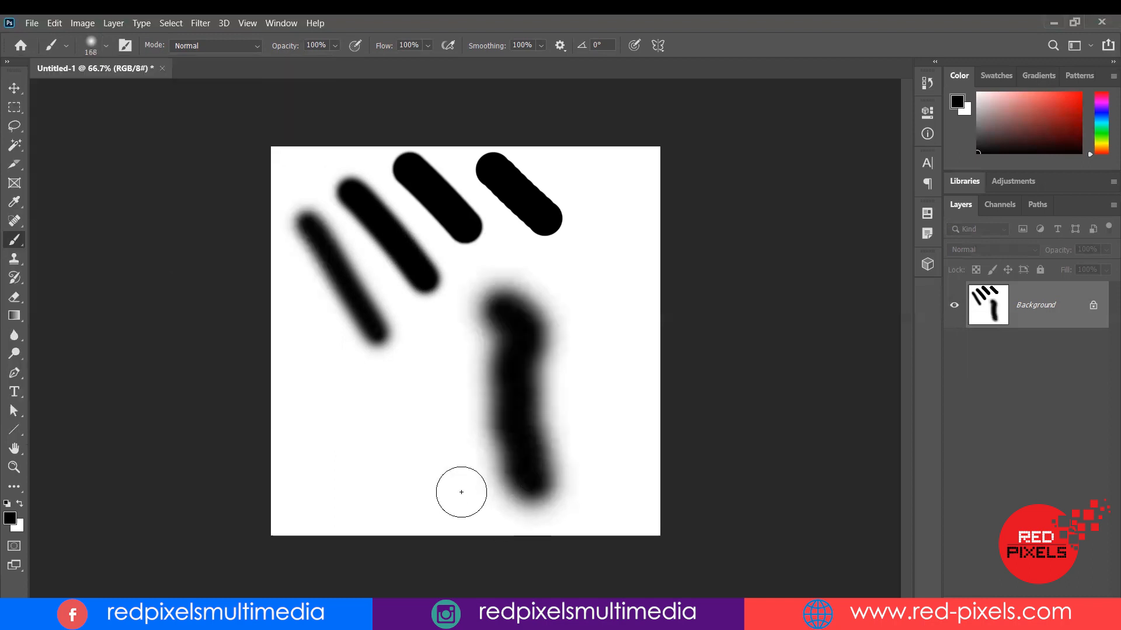
Step: Try a 14 px soft brush with a thin curved stroke near the canvas's right edge, and undo the stroke
{"action": "left_click", "coordinate": [103, 50]}
{"action": "left_click_drag", "start_coordinate": [146, 94], "coordinate": [152, 94]}
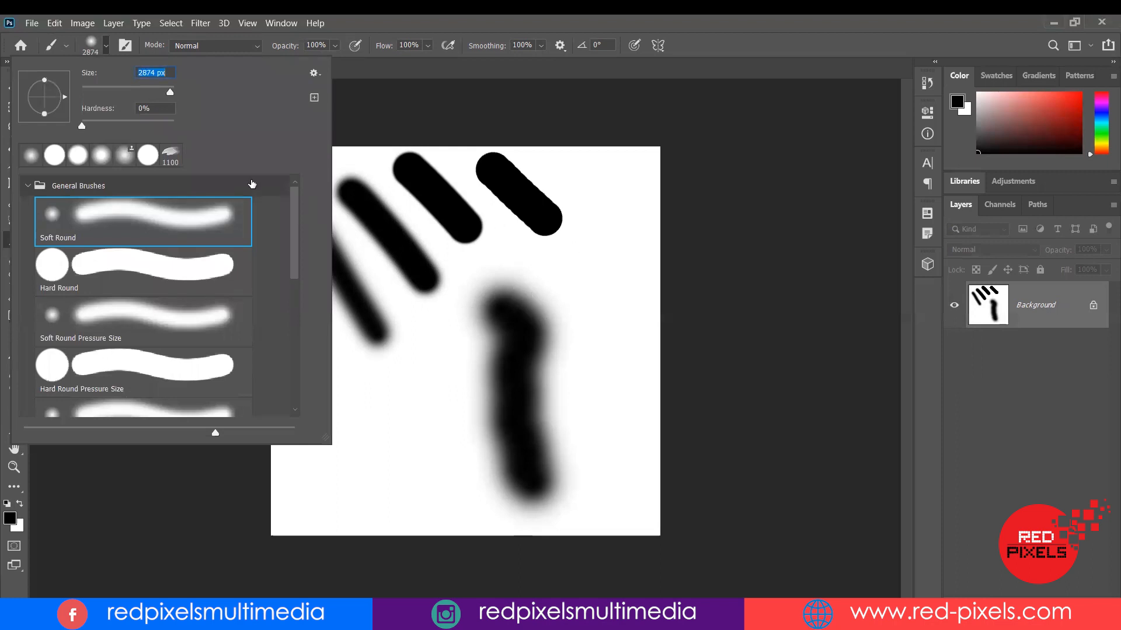
{"action": "left_click", "coordinate": [88, 94]}
{"action": "left_click_drag", "start_coordinate": [582, 265], "coordinate": [628, 435]}
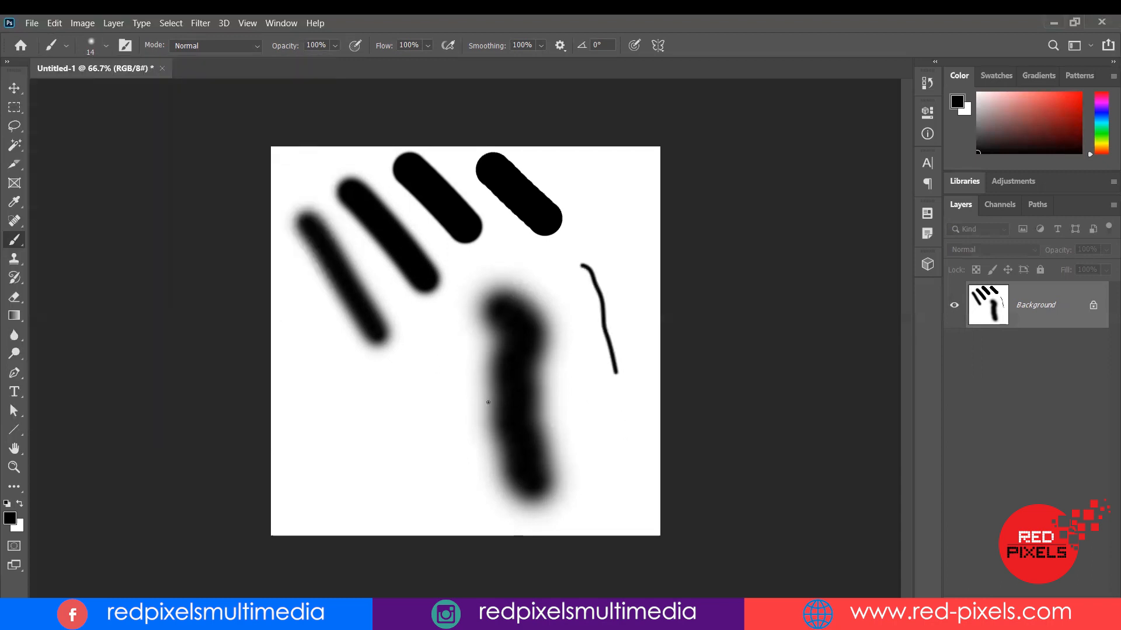
{"action": "key", "text": "ctrl+z"}
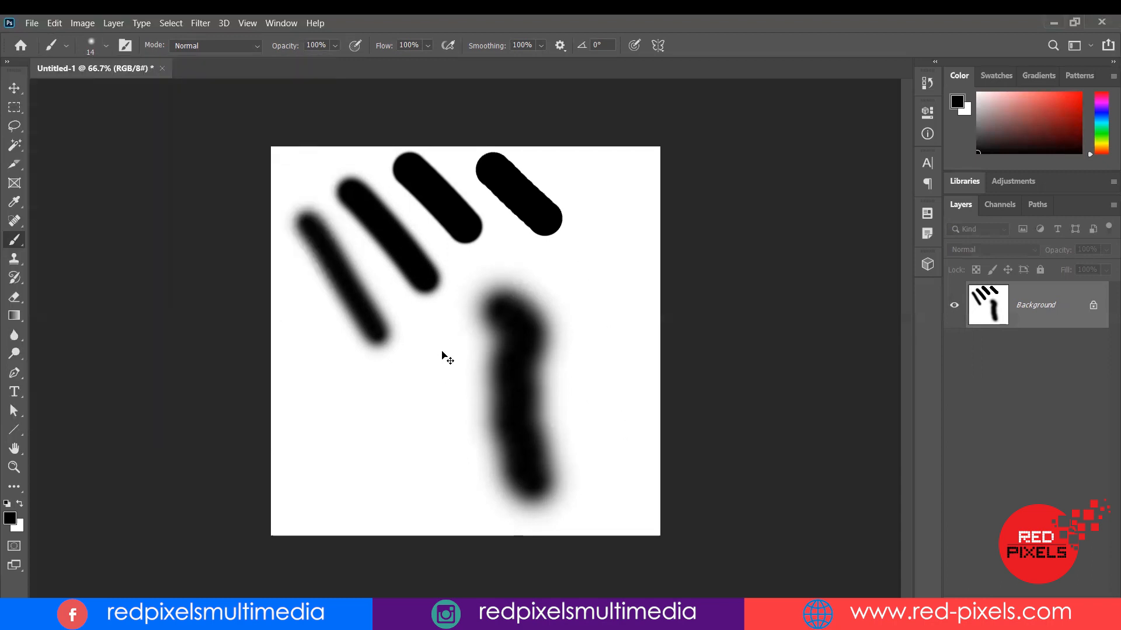
Step: Set the brush size to 64 px and paint a dot and a short wavy vertical stroke near the canvas's centre
{"action": "left_click", "coordinate": [106, 46]}
{"action": "left_click", "coordinate": [110, 87]}
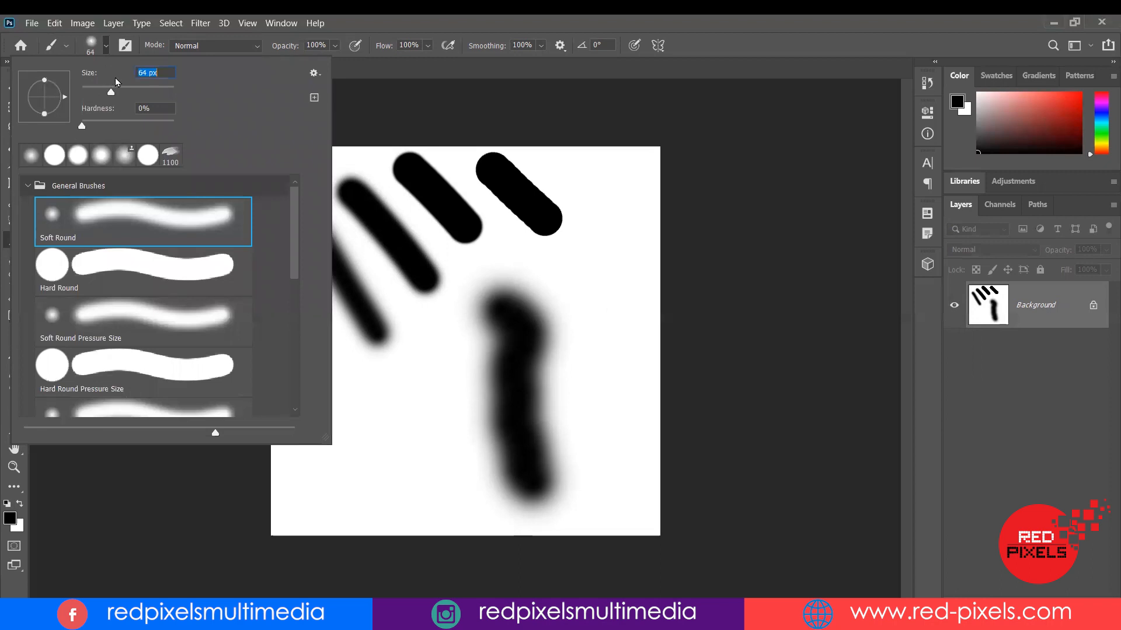
{"action": "left_click", "coordinate": [524, 21]}
{"action": "left_click", "coordinate": [425, 335]}
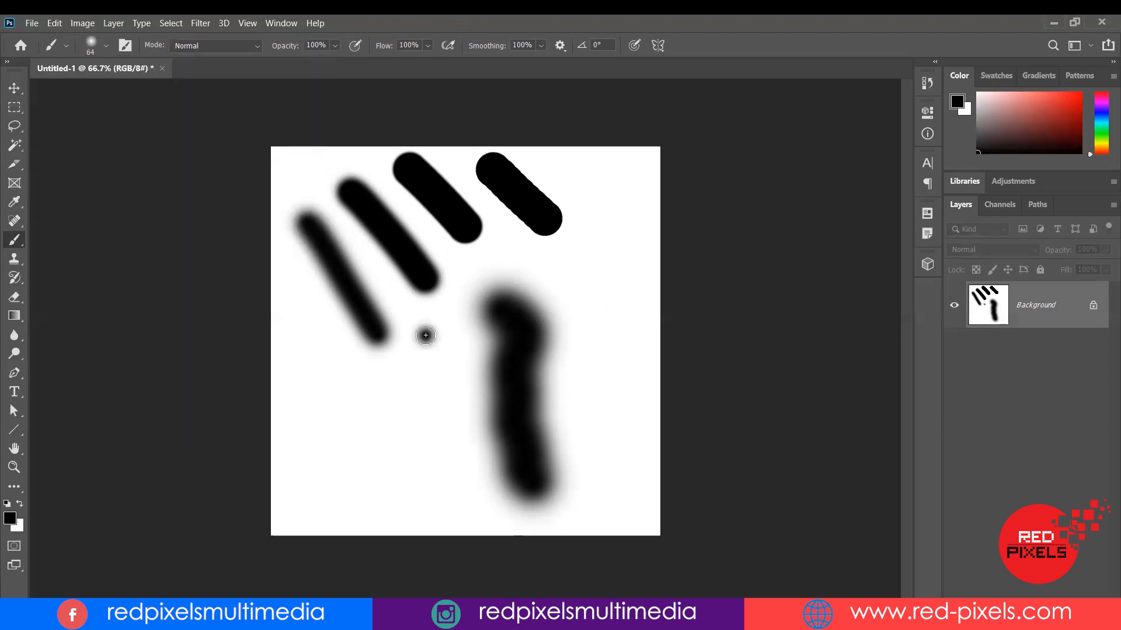
{"action": "mouse_move", "coordinate": [392, 374]}
{"action": "left_mouse_down"}
{"action": "mouse_move", "coordinate": [400, 418]}
{"action": "mouse_move", "coordinate": [388, 497]}
{"action": "mouse_move", "coordinate": [398, 479]}
{"action": "left_mouse_up"}
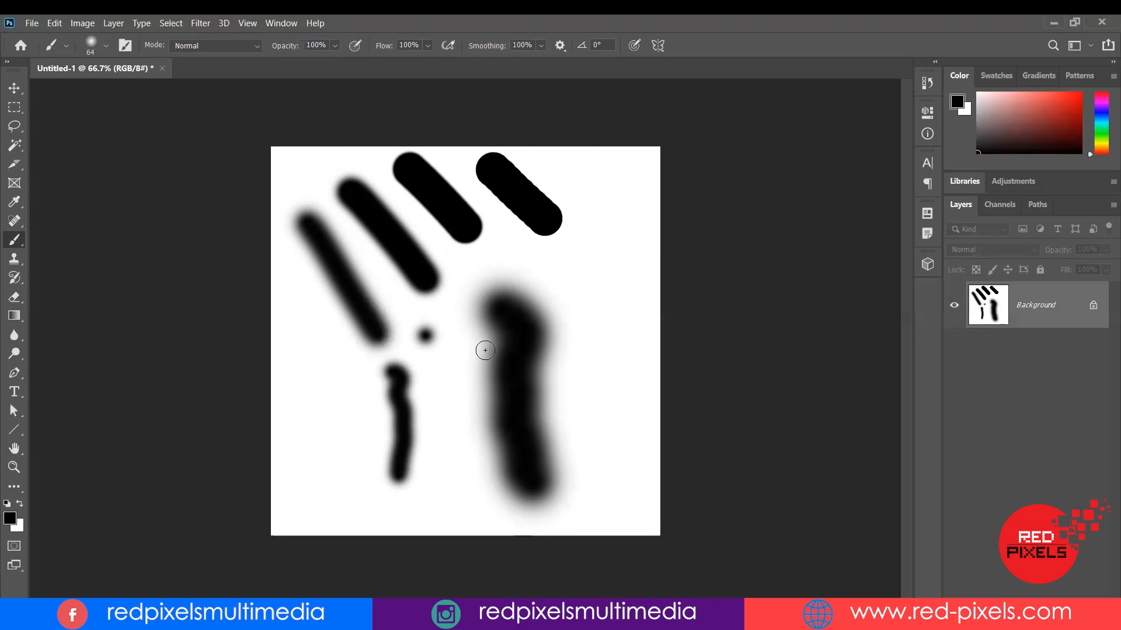
Step: Enlarge the brush in several increments and paint a very wide soft vertical stroke near the canvas's right edge
{"action": "key", "text": "bracketright"}
{"action": "key", "text": "bracketright"}
{"action": "key", "text": "bracketright"}
{"action": "key", "text": "bracketright"}
{"action": "key", "text": "bracketright"}
{"action": "key", "text": "bracketright"}
{"action": "key", "text": "bracketright"}
{"action": "key", "text": "bracketright"}
{"action": "key", "text": "bracketright"}
{"action": "key", "text": "bracketright"}
{"action": "key", "text": "bracketright"}
{"action": "left_click_drag", "start_coordinate": [577, 288], "coordinate": [593, 421]}
Step: Reduce the brush size to 60 px and paint a thin vertical stroke just left of the thick wavy one
{"action": "key", "text": "bracketleft"}
{"action": "key", "text": "bracketleft"}
{"action": "key", "text": "bracketleft"}
{"action": "key", "text": "bracketleft"}
{"action": "key", "text": "bracketleft"}
{"action": "key", "text": "bracketleft"}
{"action": "key", "text": "bracketleft"}
{"action": "key", "text": "bracketleft"}
{"action": "key", "text": "bracketleft"}
{"action": "key", "text": "bracketleft"}
{"action": "key", "text": "bracketleft"}
{"action": "left_click_drag", "start_coordinate": [453, 327], "coordinate": [465, 445]}
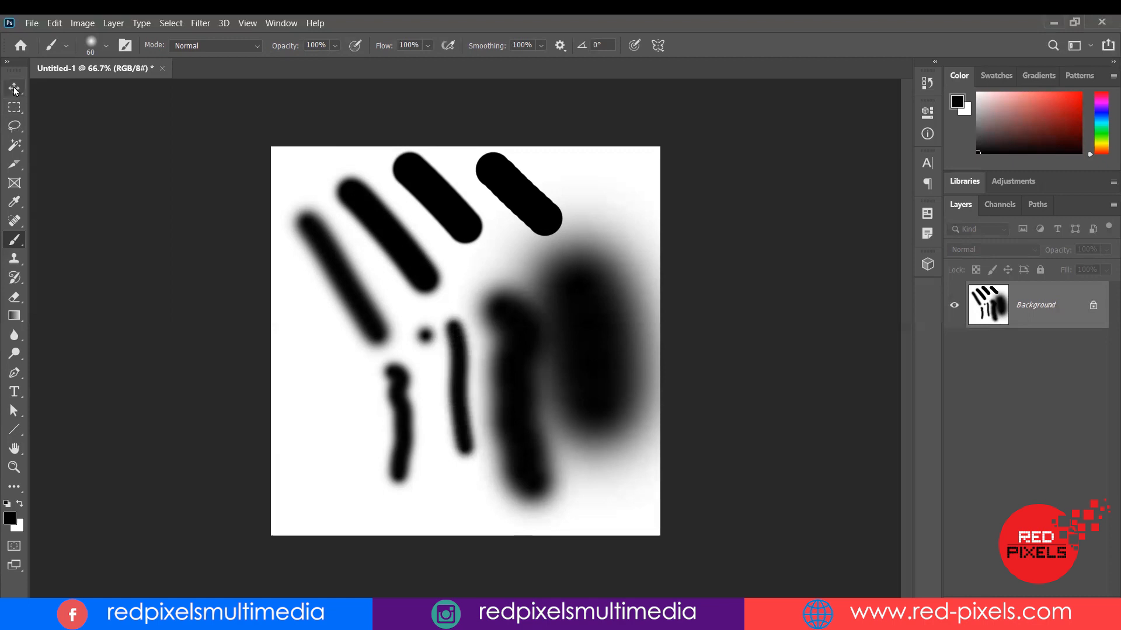
Step: Keep the Brush tool active and set the foreground colour to a bright red
{"action": "right_click", "coordinate": [21, 245]}
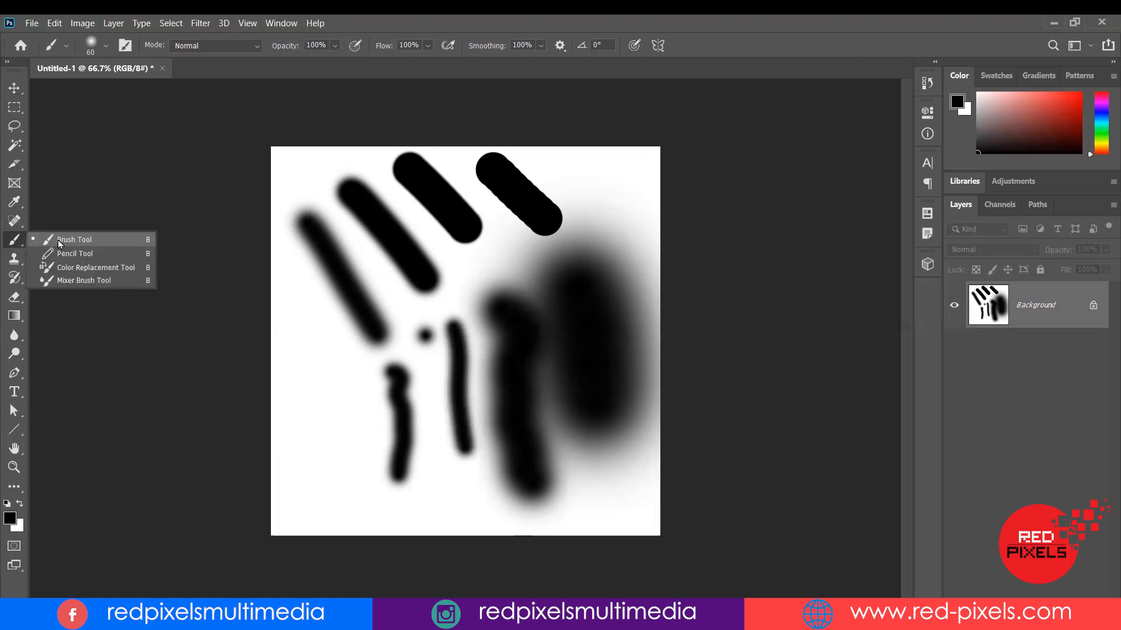
{"action": "left_click", "coordinate": [59, 241]}
{"action": "left_click", "coordinate": [10, 521]}
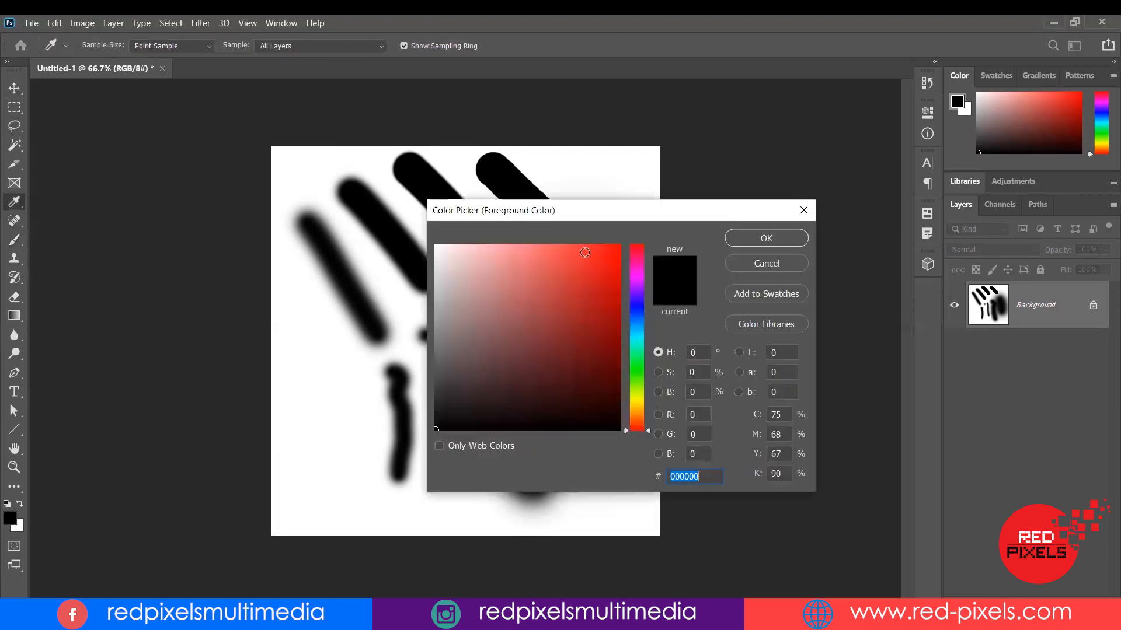
{"action": "left_click", "coordinate": [740, 244]}
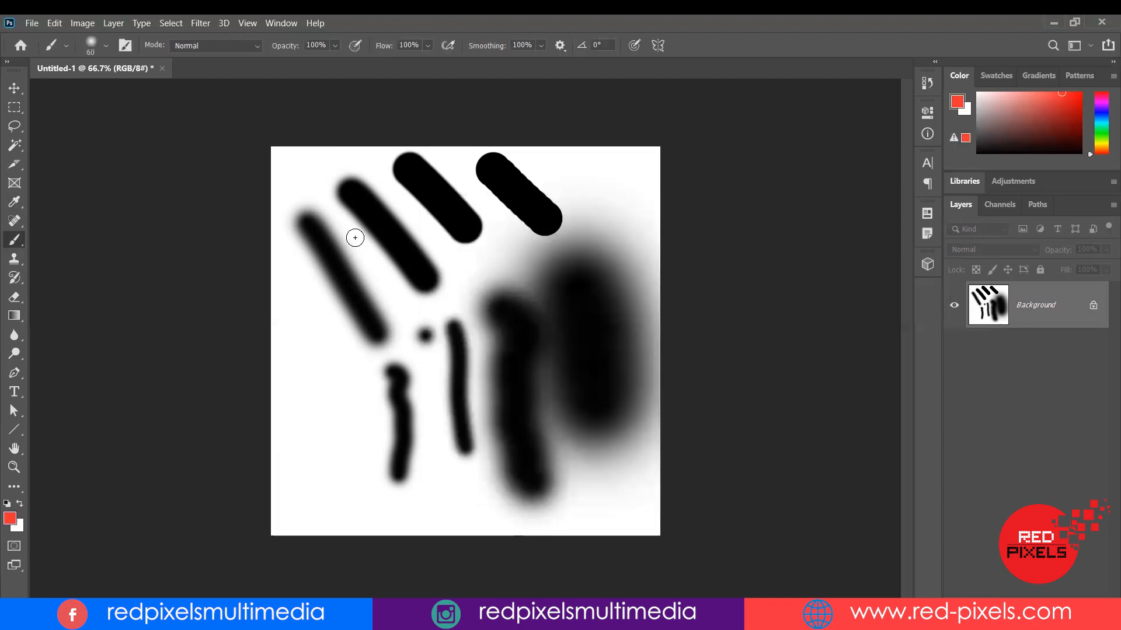
Step: Enlarge the brush to 300 px and paint soft red strokes and spots across the canvas over the black strokes
{"action": "key", "text": "bracketright"}
{"action": "key", "text": "bracketright"}
{"action": "key", "text": "bracketright"}
{"action": "key", "text": "bracketright"}
{"action": "key", "text": "bracketright"}
{"action": "key", "text": "bracketright"}
{"action": "key", "text": "bracketright"}
{"action": "key", "text": "bracketright"}
{"action": "key", "text": "bracketright"}
{"action": "left_click_drag", "start_coordinate": [354, 233], "coordinate": [415, 385]}
{"action": "left_click_drag", "start_coordinate": [325, 323], "coordinate": [312, 487]}
{"action": "mouse_move", "coordinate": [532, 214]}
{"action": "left_mouse_down"}
{"action": "mouse_move", "coordinate": [440, 288]}
{"action": "mouse_move", "coordinate": [325, 490]}
{"action": "mouse_move", "coordinate": [327, 508]}
{"action": "left_mouse_up"}
{"action": "left_click", "coordinate": [618, 167]}
{"action": "left_click_drag", "start_coordinate": [617, 251], "coordinate": [622, 254]}
{"action": "left_click_drag", "start_coordinate": [318, 134], "coordinate": [310, 233]}
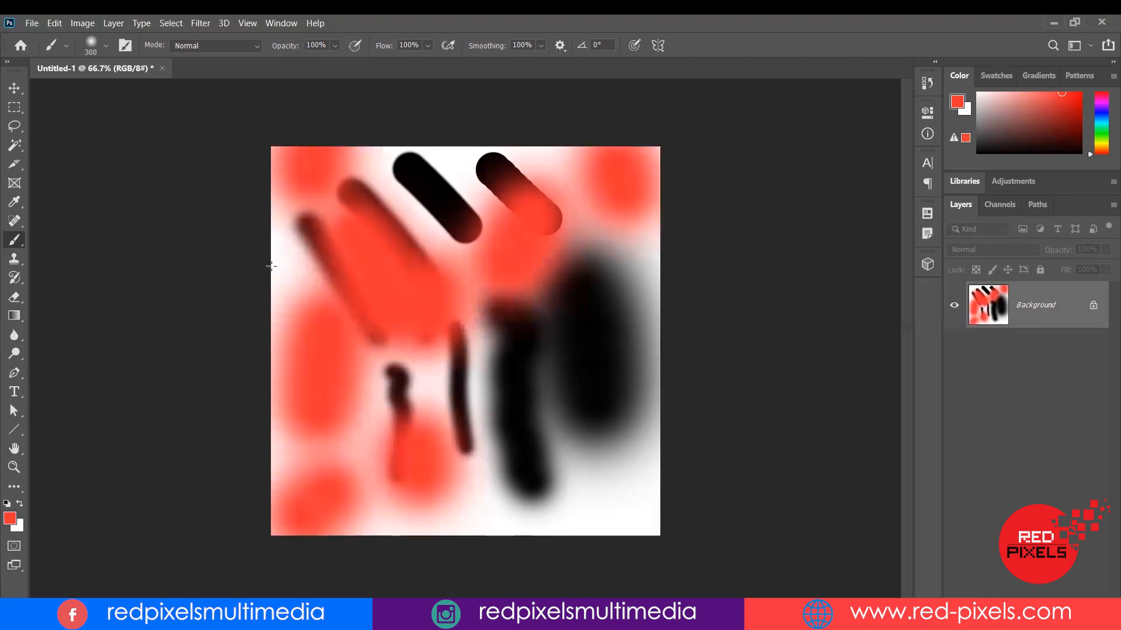
Step: Reselect the Brush tool and choose a 35 px brush from the Calligraphic Brushes set
{"action": "left_click", "coordinate": [14, 88]}
{"action": "left_click", "coordinate": [14, 240]}
{"action": "left_click", "coordinate": [76, 237]}
{"action": "left_click", "coordinate": [103, 48]}
{"action": "scroll", "coordinate": [102, 299], "scroll_direction": "down", "scroll_amount": 6}
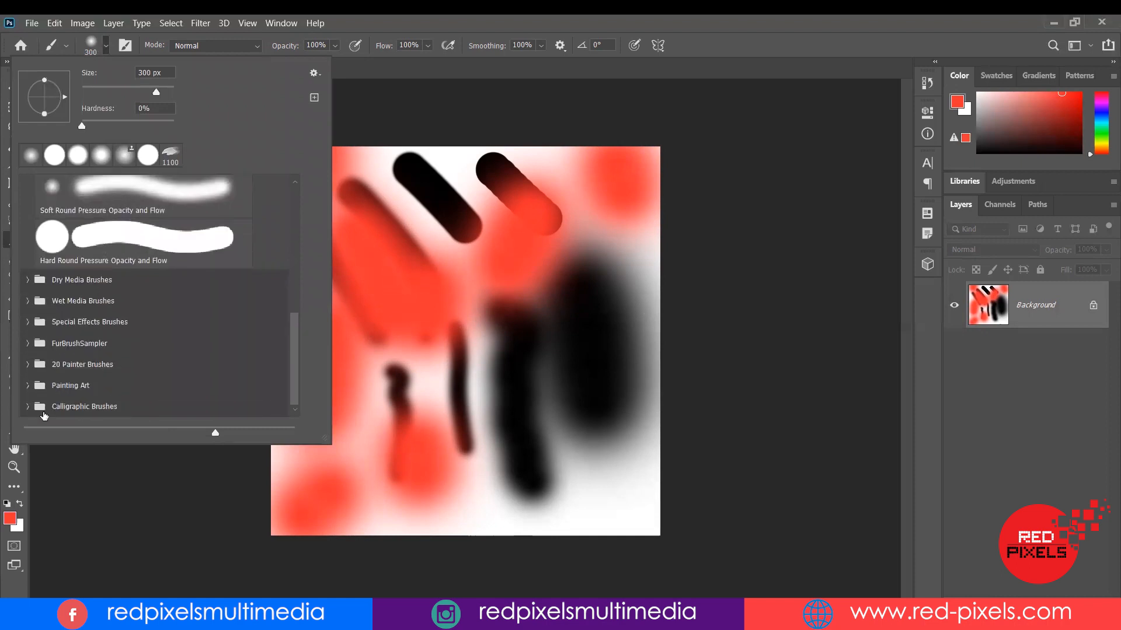
{"action": "left_click", "coordinate": [28, 407]}
{"action": "scroll", "coordinate": [112, 331], "scroll_direction": "down", "scroll_amount": 3}
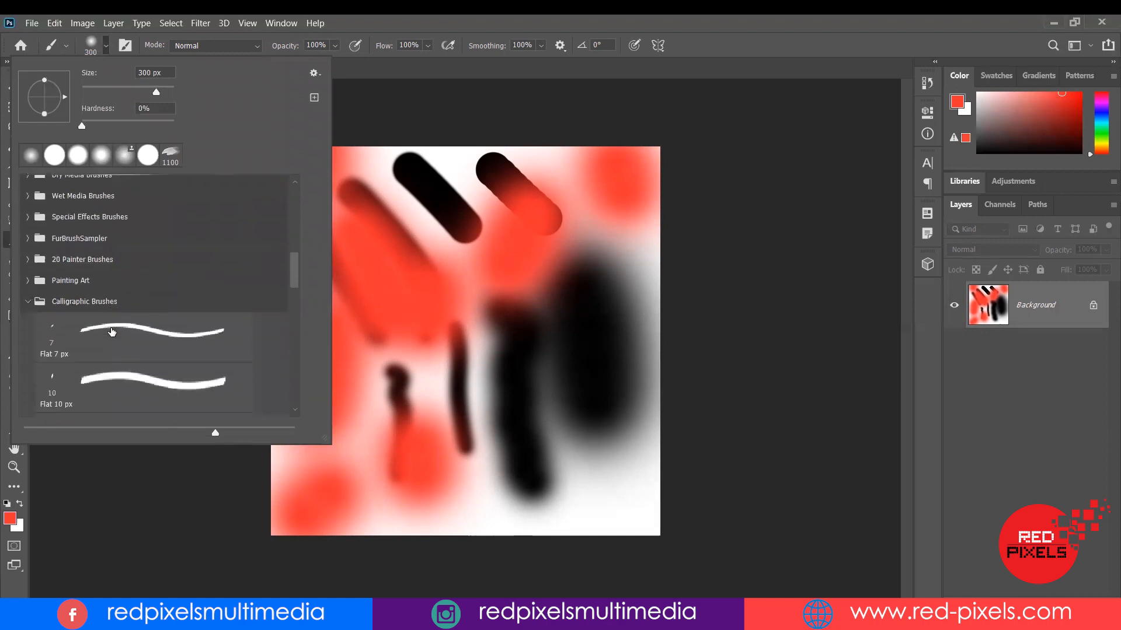
{"action": "scroll", "coordinate": [112, 332], "scroll_direction": "down", "scroll_amount": 5}
{"action": "left_click", "coordinate": [116, 389]}
{"action": "left_click", "coordinate": [357, 191]}
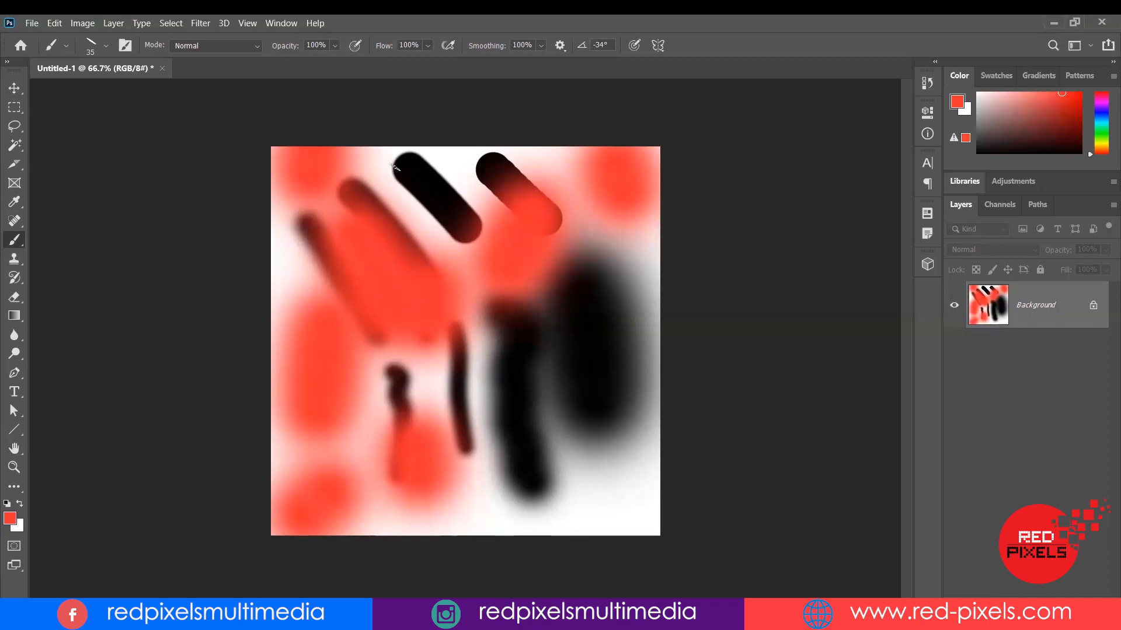
Step: Fill the canvas with the white background colour, and paint a long wavy line and a curled hook shape in red
{"action": "key", "text": "ctrl+BackSpace"}
{"action": "mouse_move", "coordinate": [374, 190]}
{"action": "left_mouse_down"}
{"action": "mouse_move", "coordinate": [414, 224]}
{"action": "mouse_move", "coordinate": [371, 274]}
{"action": "mouse_move", "coordinate": [417, 364]}
{"action": "mouse_move", "coordinate": [415, 490]}
{"action": "mouse_move", "coordinate": [437, 477]}
{"action": "left_mouse_up"}
{"action": "mouse_move", "coordinate": [475, 376]}
{"action": "left_mouse_down"}
{"action": "mouse_move", "coordinate": [459, 330]}
{"action": "mouse_move", "coordinate": [463, 275]}
{"action": "mouse_move", "coordinate": [534, 245]}
{"action": "mouse_move", "coordinate": [590, 334]}
{"action": "mouse_move", "coordinate": [564, 390]}
{"action": "mouse_move", "coordinate": [526, 370]}
{"action": "mouse_move", "coordinate": [532, 335]}
{"action": "left_mouse_up"}
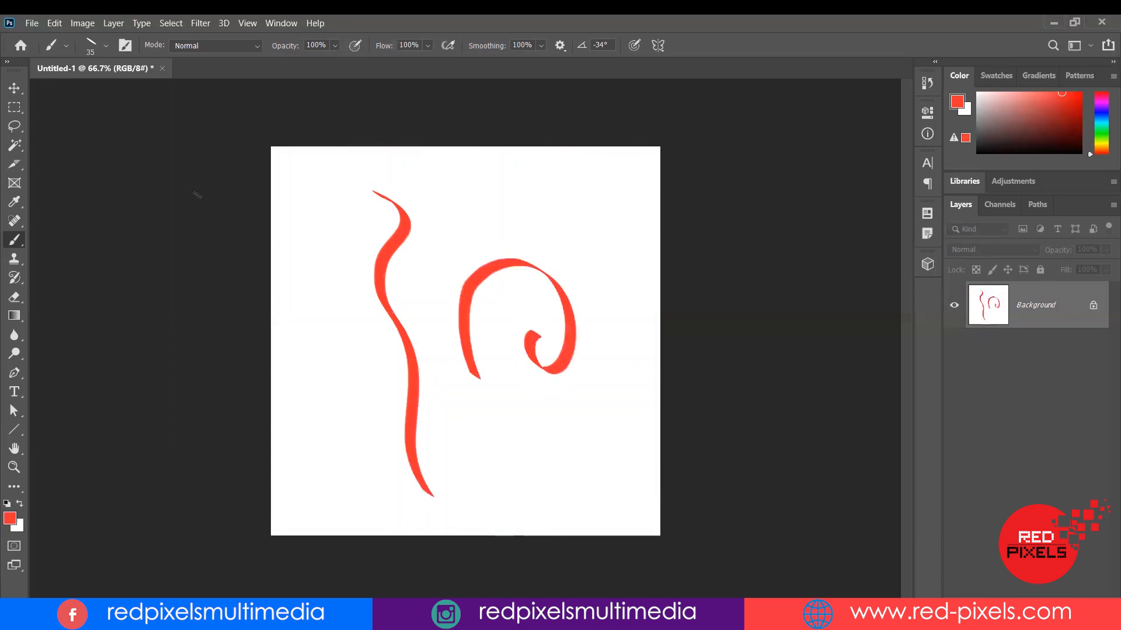
Step: Switch to the Pencil tool and draw a straight, nearly horizontal red stroke above the hook shape with the 53 px Hard Round tip
{"action": "left_click", "coordinate": [14, 88]}
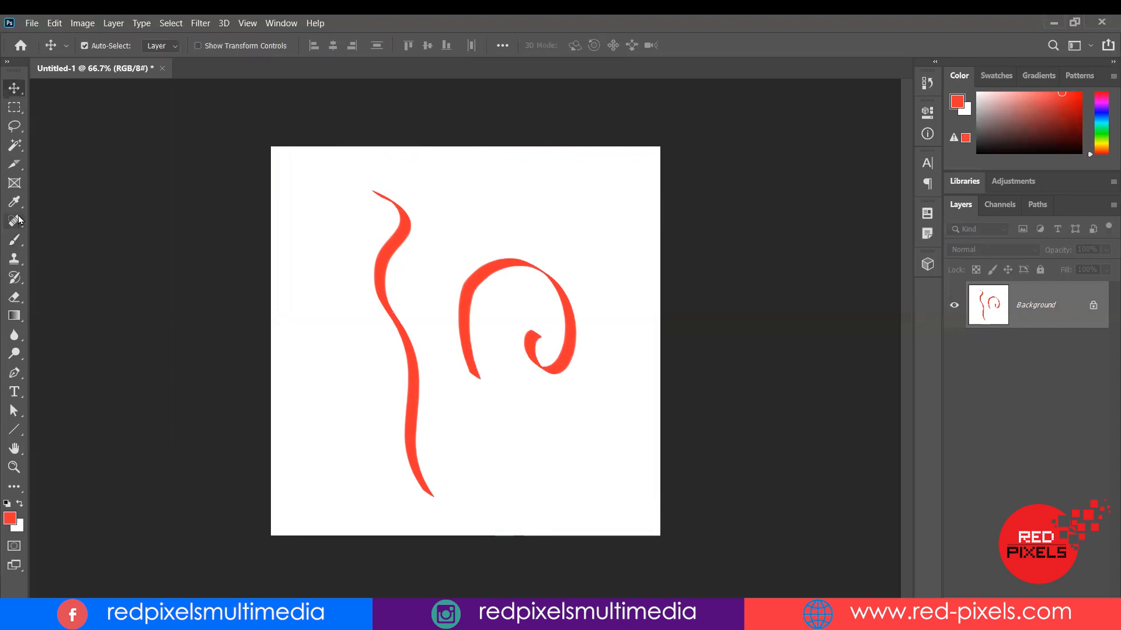
{"action": "left_click", "coordinate": [16, 239]}
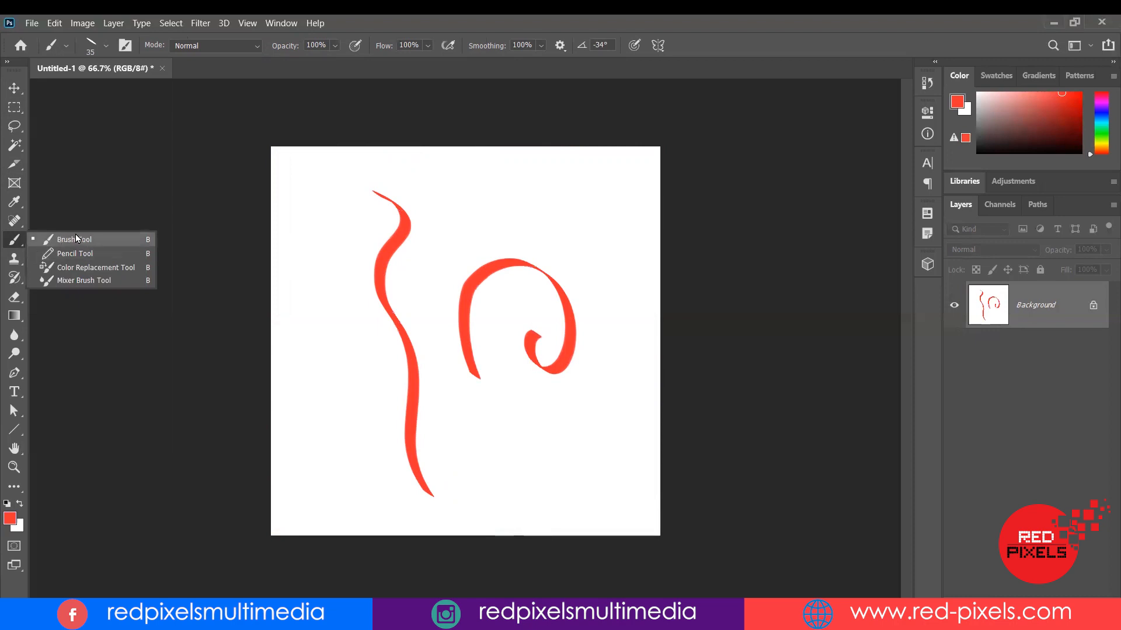
{"action": "left_click", "coordinate": [97, 257]}
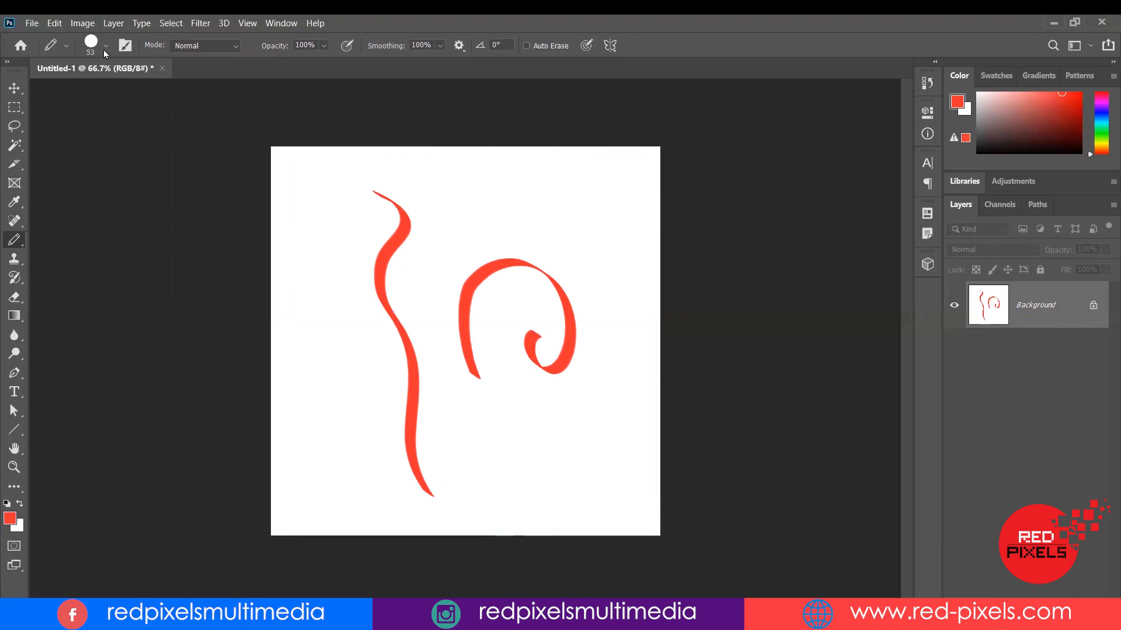
{"action": "left_click", "coordinate": [106, 47]}
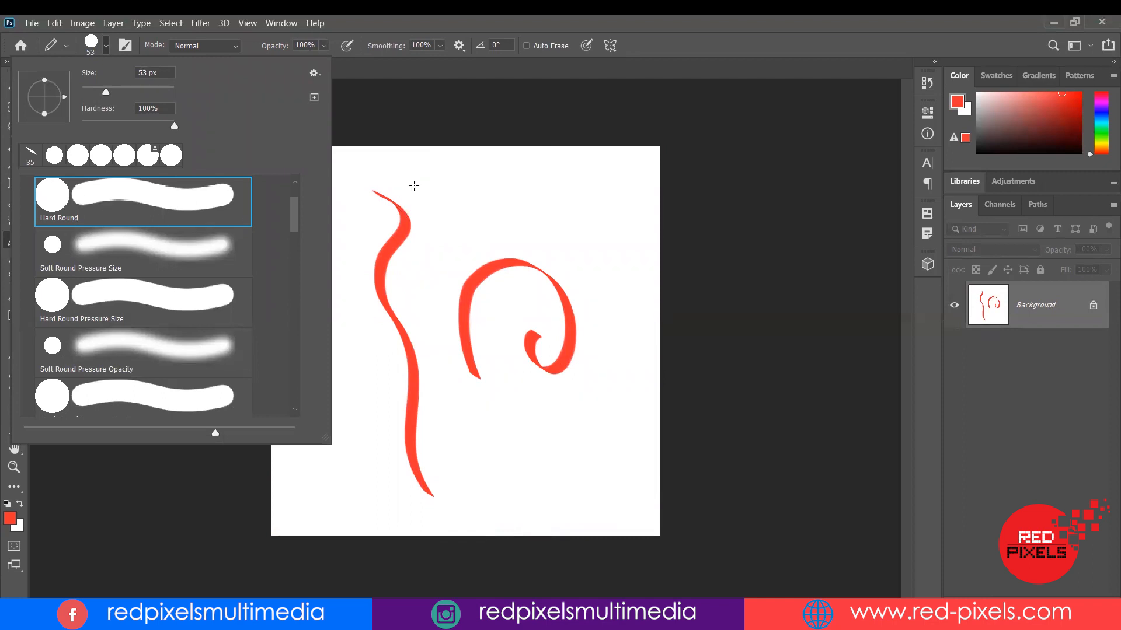
{"action": "left_click_drag", "start_coordinate": [525, 191], "coordinate": [412, 186]}
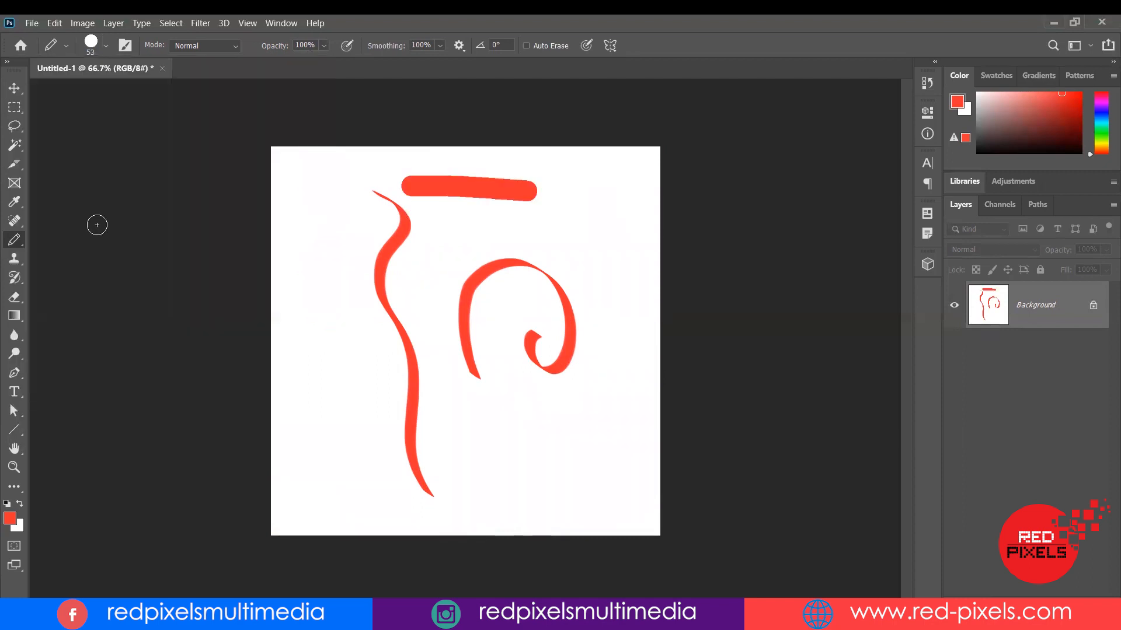
Step: Choose the Soft Round Pressure Size preset and draw a second pencil stroke just below the first one
{"action": "left_click", "coordinate": [105, 47]}
{"action": "left_click", "coordinate": [80, 254]}
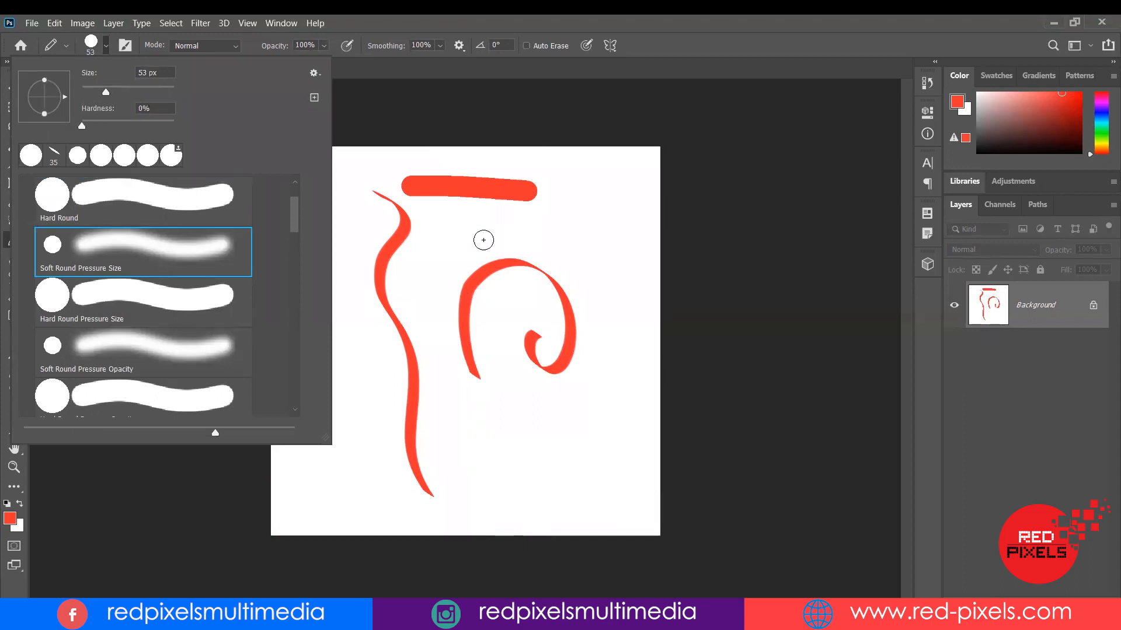
{"action": "left_click_drag", "start_coordinate": [430, 219], "coordinate": [542, 226]}
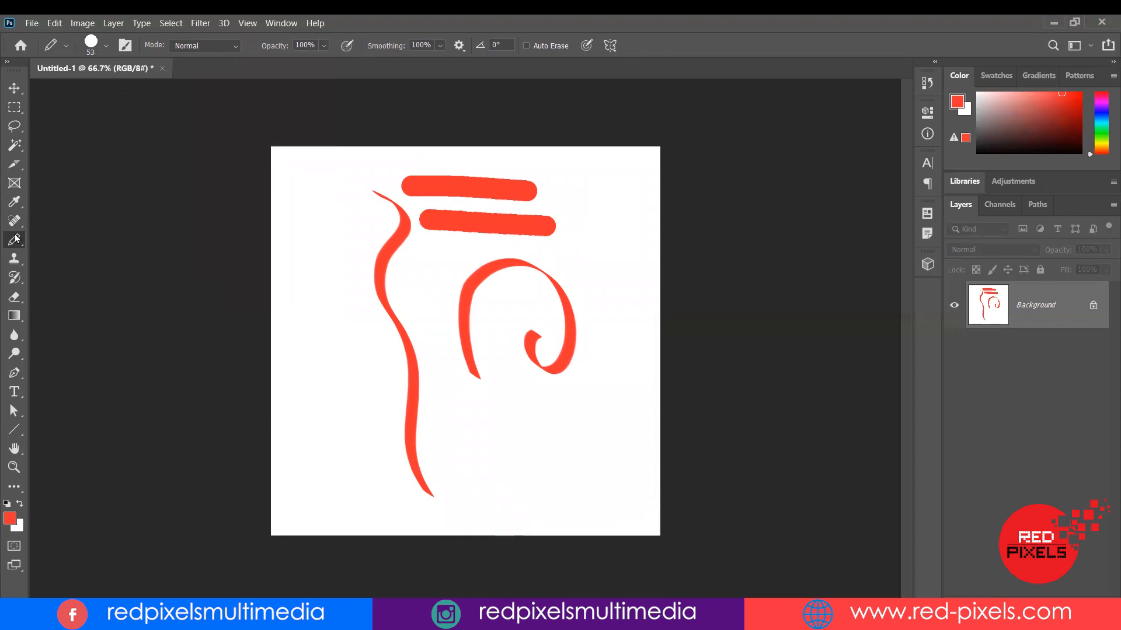
Step: Choose the flat 20 px preset from Calligraphic Brushes and draw a wavy vertical pencil line to the right of the hook shape
{"action": "left_click", "coordinate": [107, 46]}
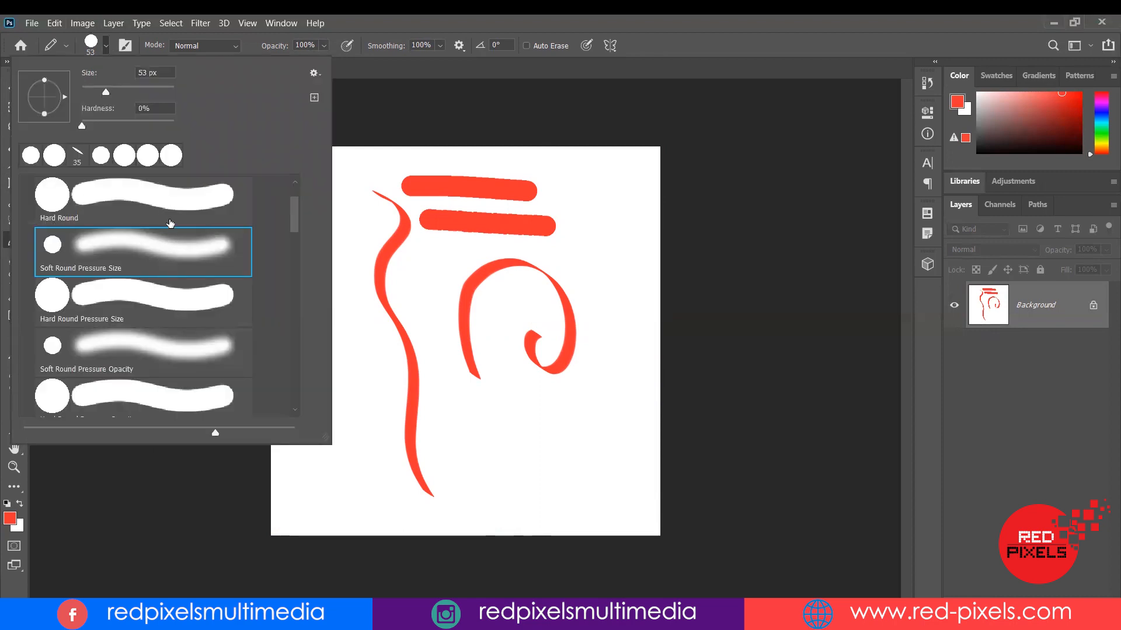
{"action": "left_click_drag", "start_coordinate": [297, 217], "coordinate": [305, 286]}
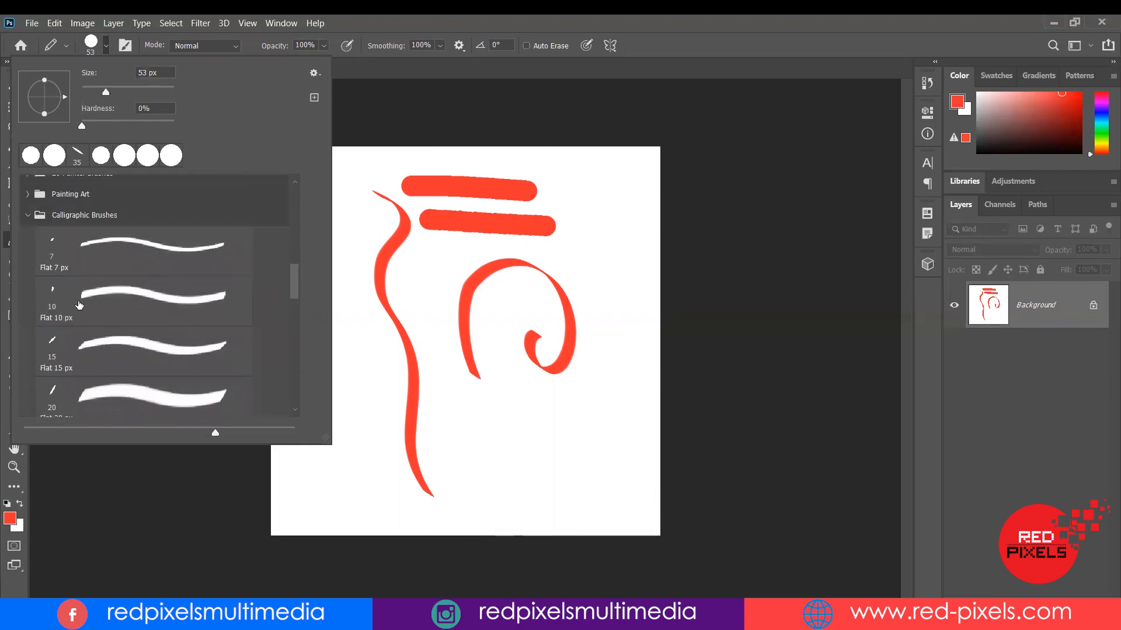
{"action": "left_click", "coordinate": [110, 392]}
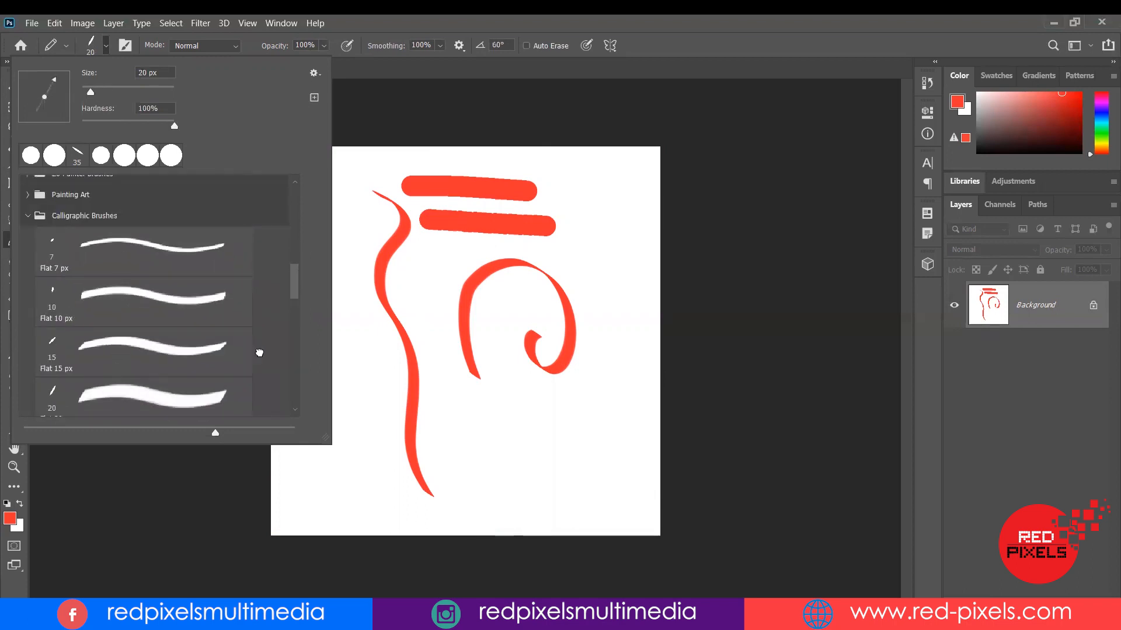
{"action": "mouse_move", "coordinate": [584, 180]}
{"action": "left_mouse_down"}
{"action": "mouse_move", "coordinate": [586, 246]}
{"action": "mouse_move", "coordinate": [624, 318]}
{"action": "mouse_move", "coordinate": [610, 384]}
{"action": "left_mouse_up"}
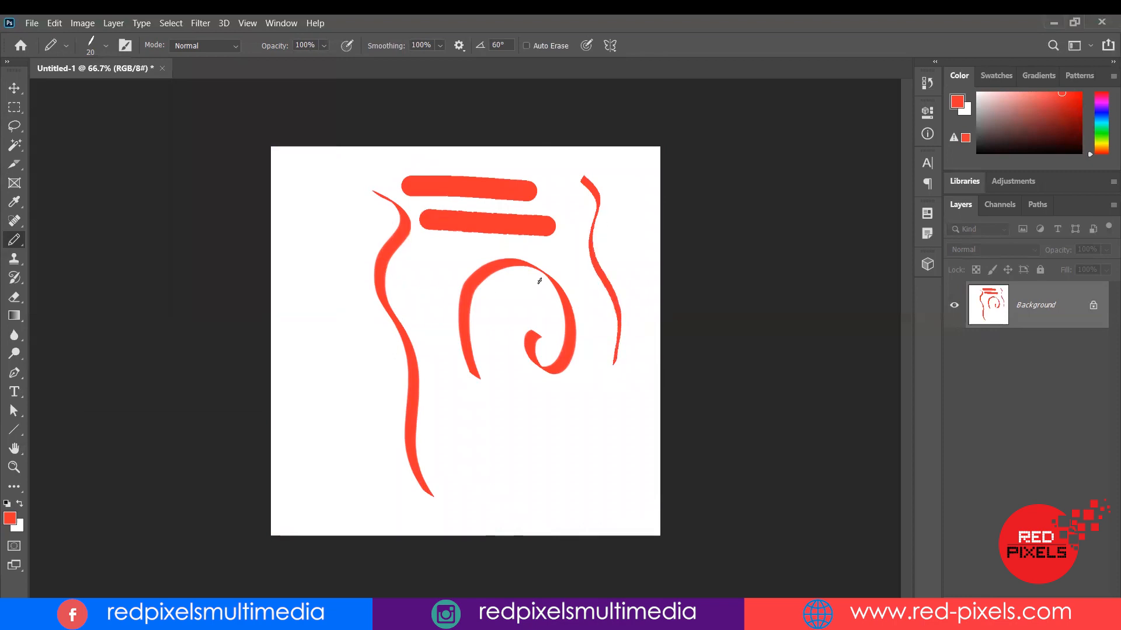
Step: Examine the edges of the pencil and brush strokes up close, and switch back to the Brush tool
{"action": "scroll", "coordinate": [539, 281], "scroll_direction": "up", "scroll_amount": 4}
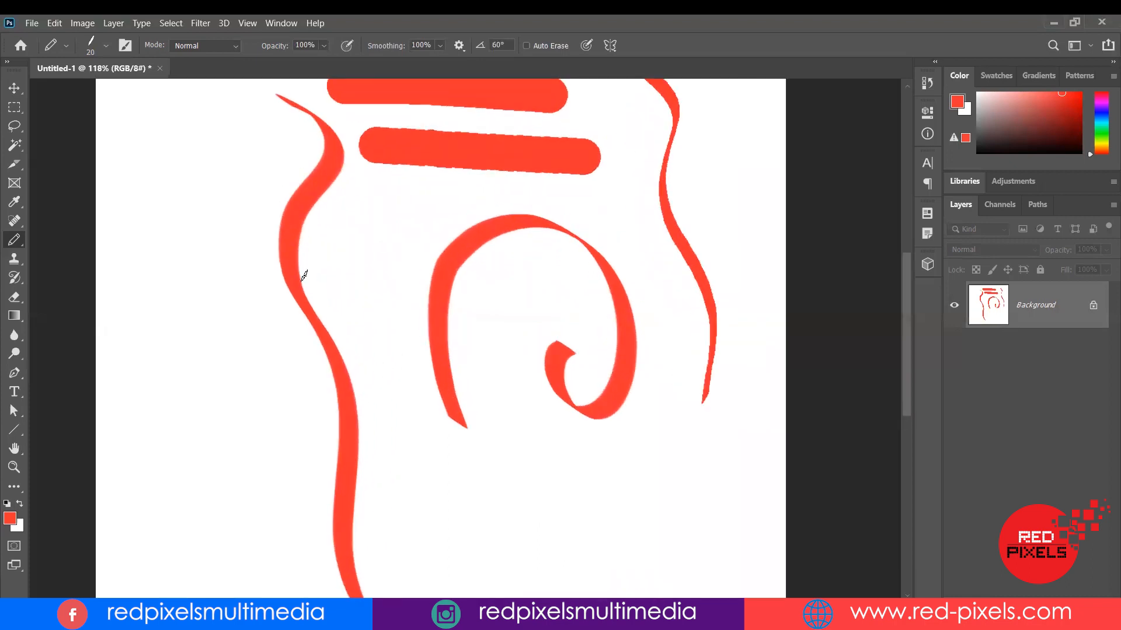
{"action": "scroll", "coordinate": [733, 125], "scroll_direction": "up", "scroll_amount": 2}
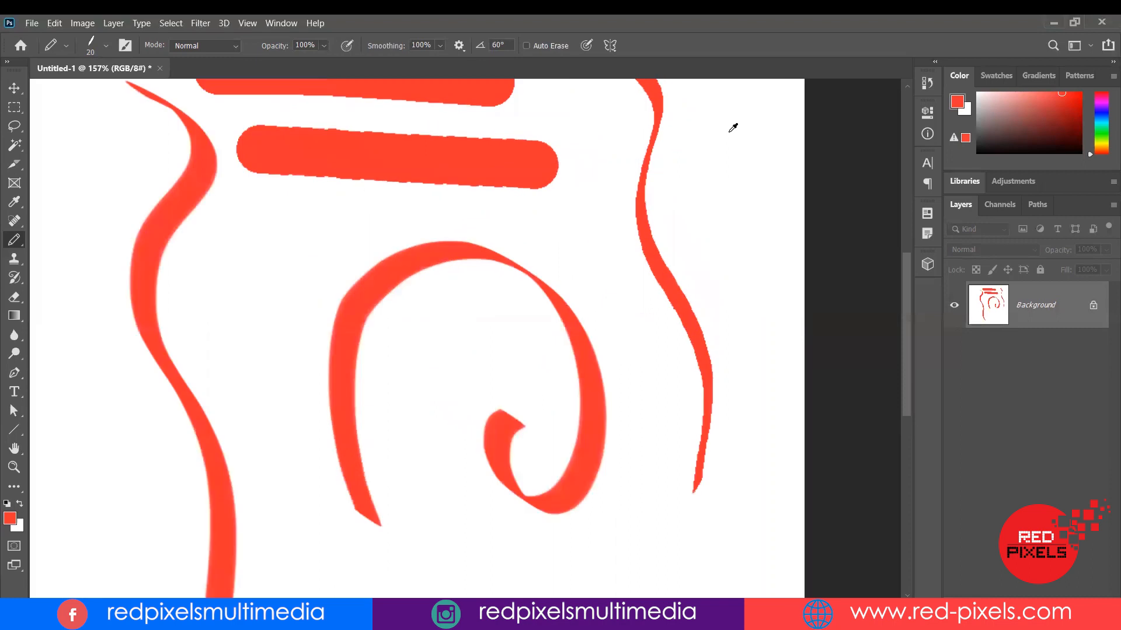
{"action": "scroll", "coordinate": [582, 243], "scroll_direction": "up", "scroll_amount": 2}
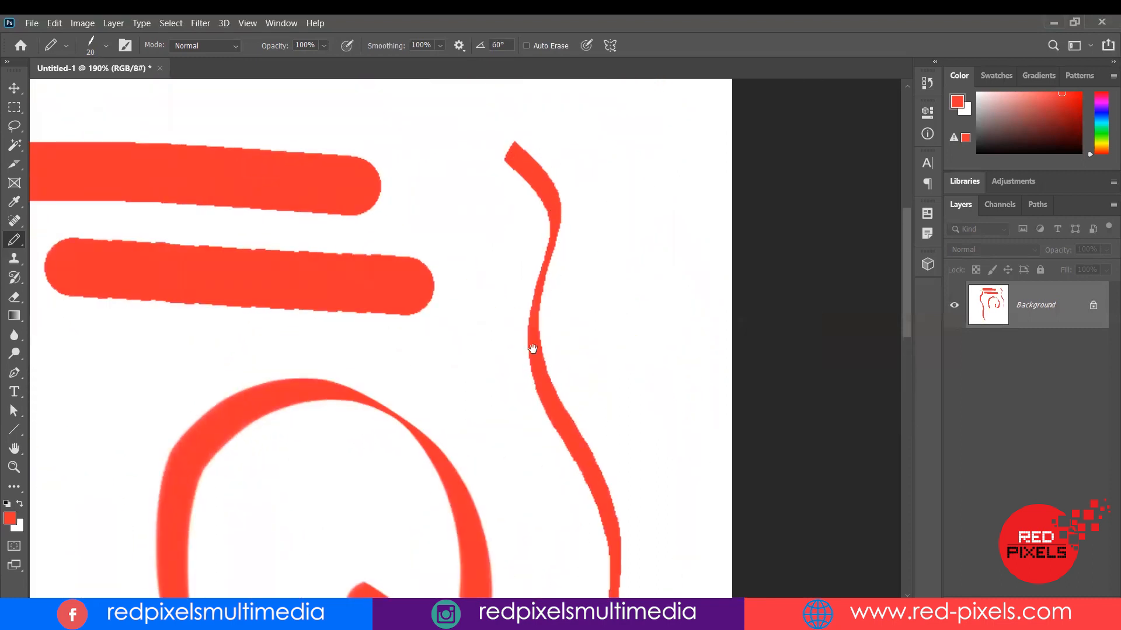
{"action": "left_click_drag", "start_coordinate": [532, 348], "coordinate": [468, 252]}
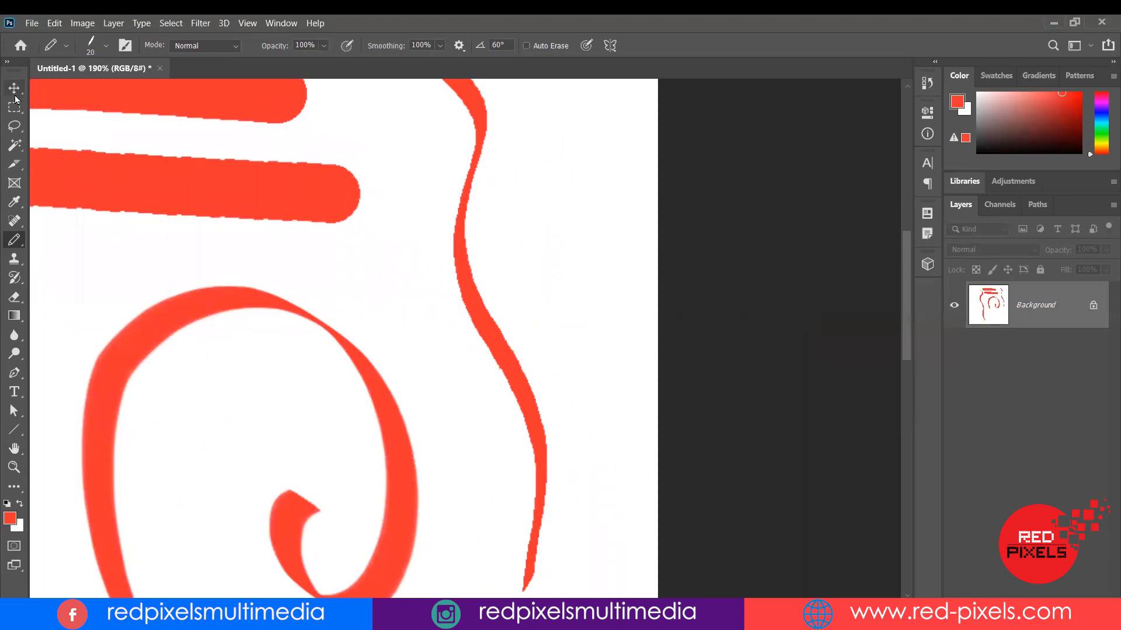
{"action": "left_click", "coordinate": [11, 243]}
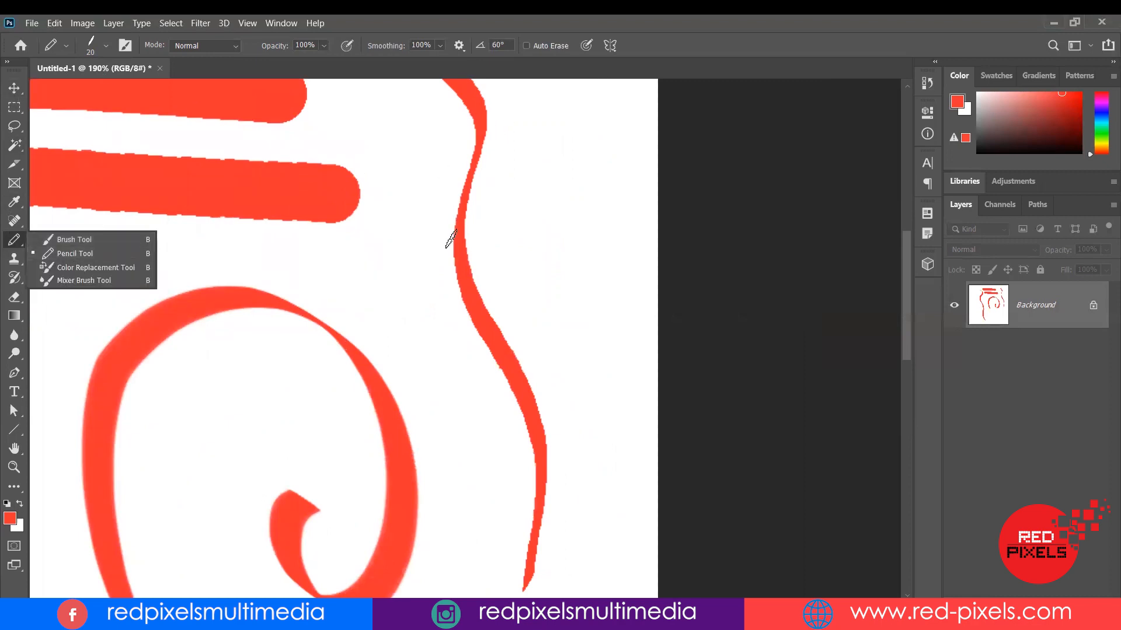
{"action": "left_click", "coordinate": [59, 245]}
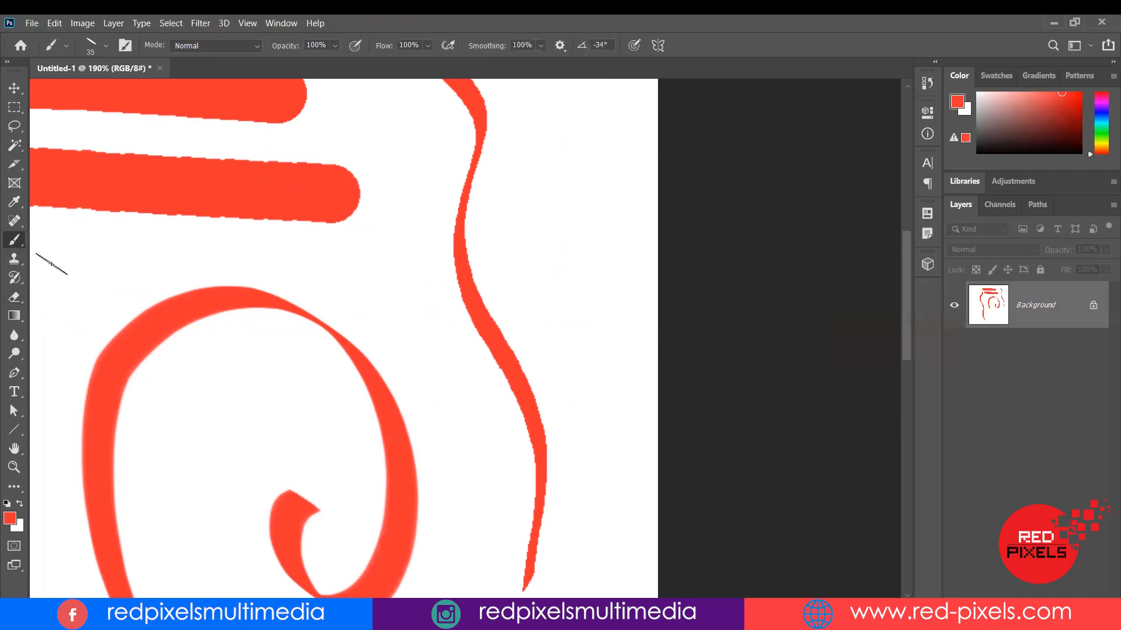
{"action": "scroll", "coordinate": [215, 216], "scroll_direction": "down", "scroll_amount": 5}
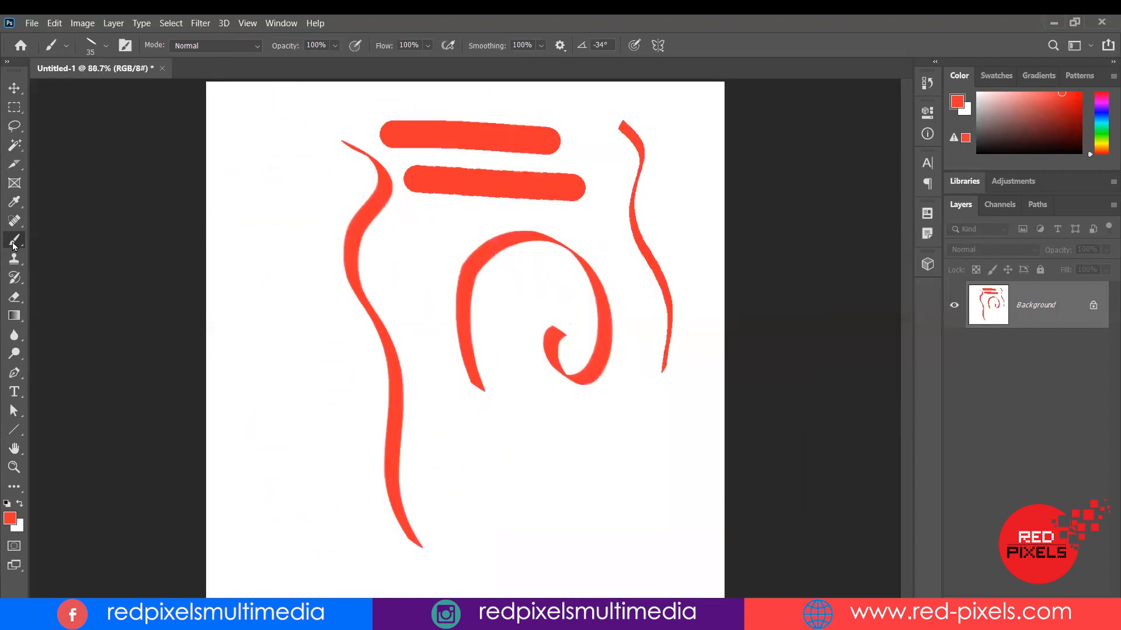
Step: Activate the Color Replacement tool and open the portrait photo of the woman in the orange sweater
{"action": "right_click", "coordinate": [13, 245]}
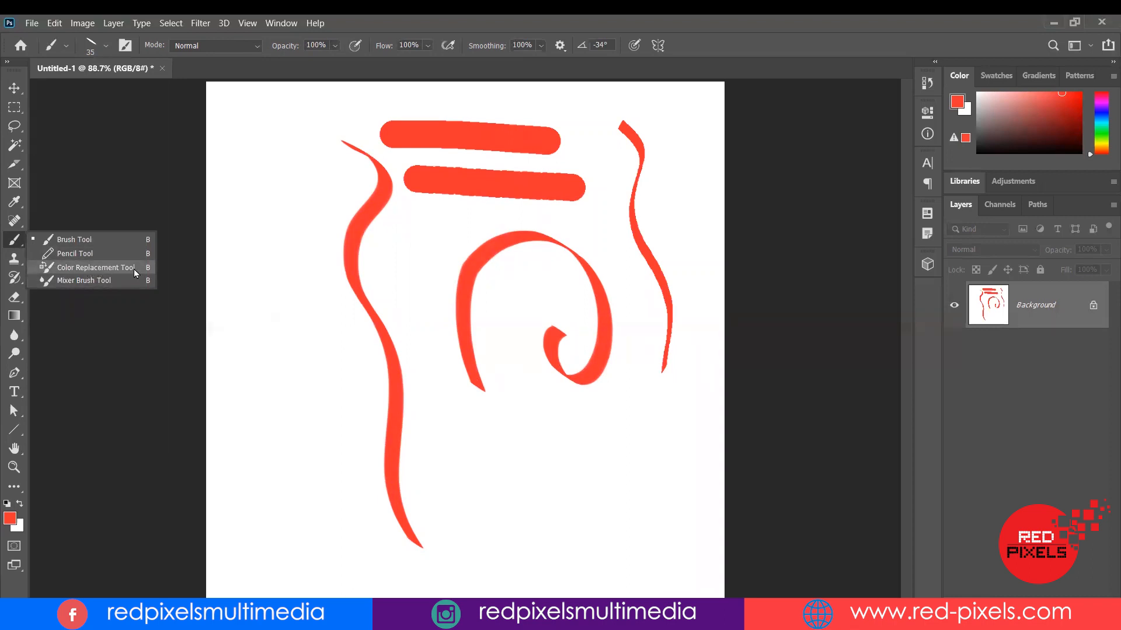
{"action": "left_click", "coordinate": [87, 270]}
{"action": "left_click", "coordinate": [31, 23]}
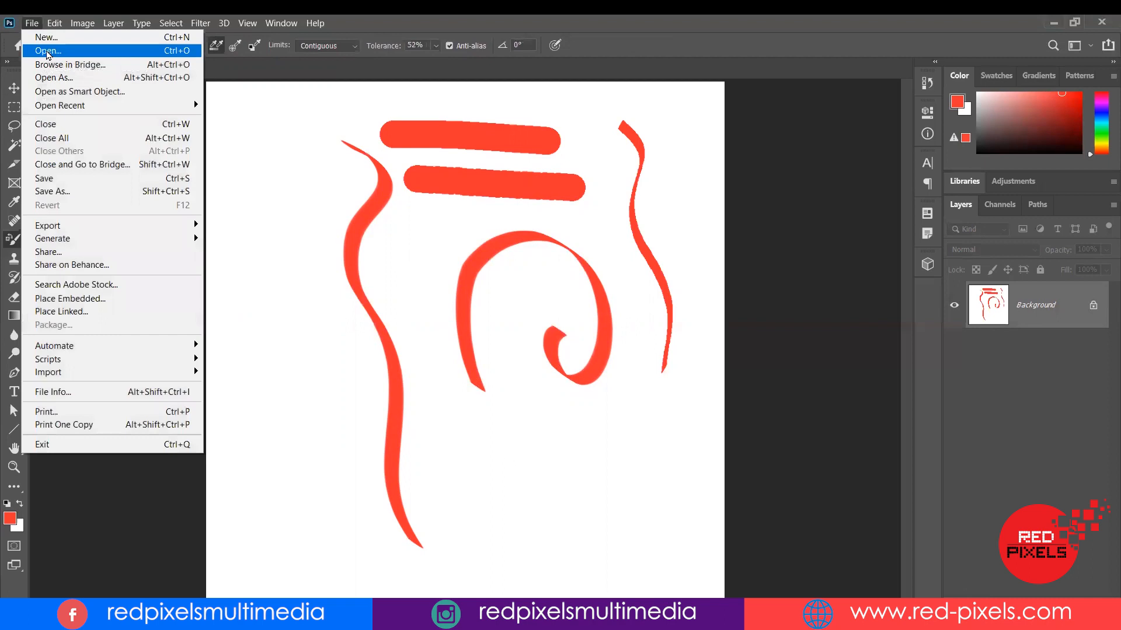
{"action": "left_click", "coordinate": [52, 52]}
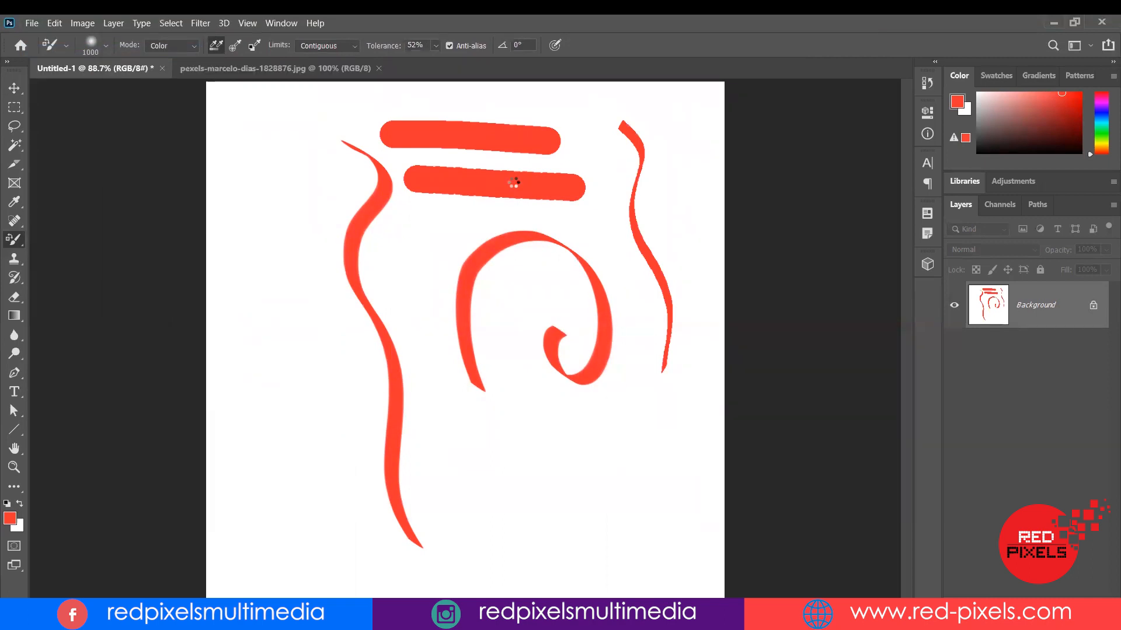
{"action": "scroll", "coordinate": [510, 384], "scroll_direction": "up", "scroll_amount": 8}
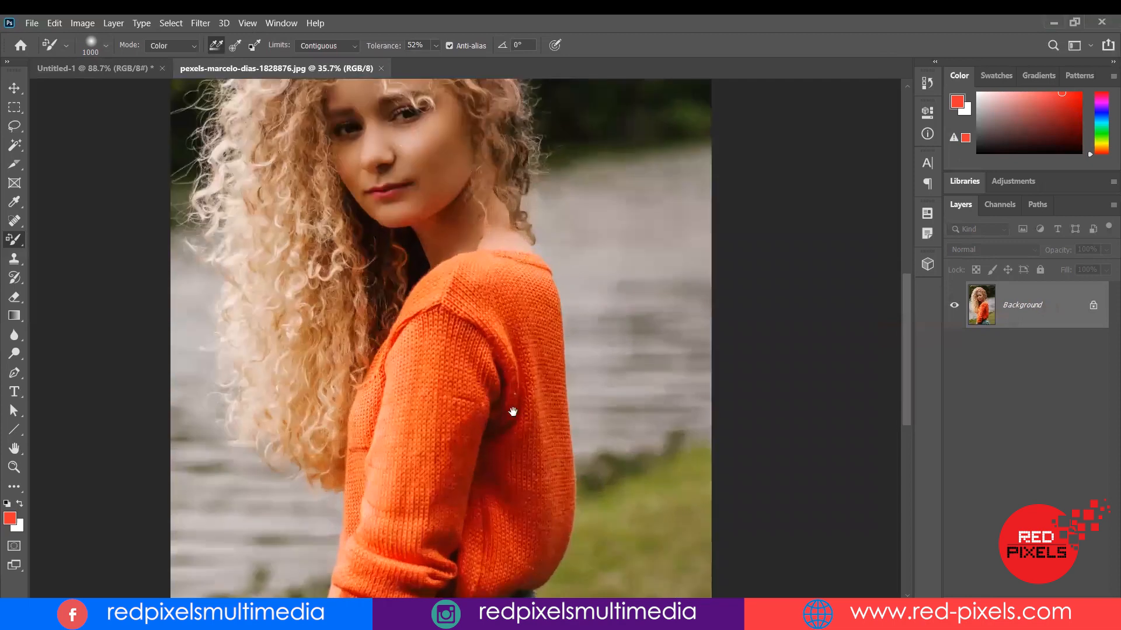
{"action": "left_click_drag", "start_coordinate": [483, 435], "coordinate": [463, 278]}
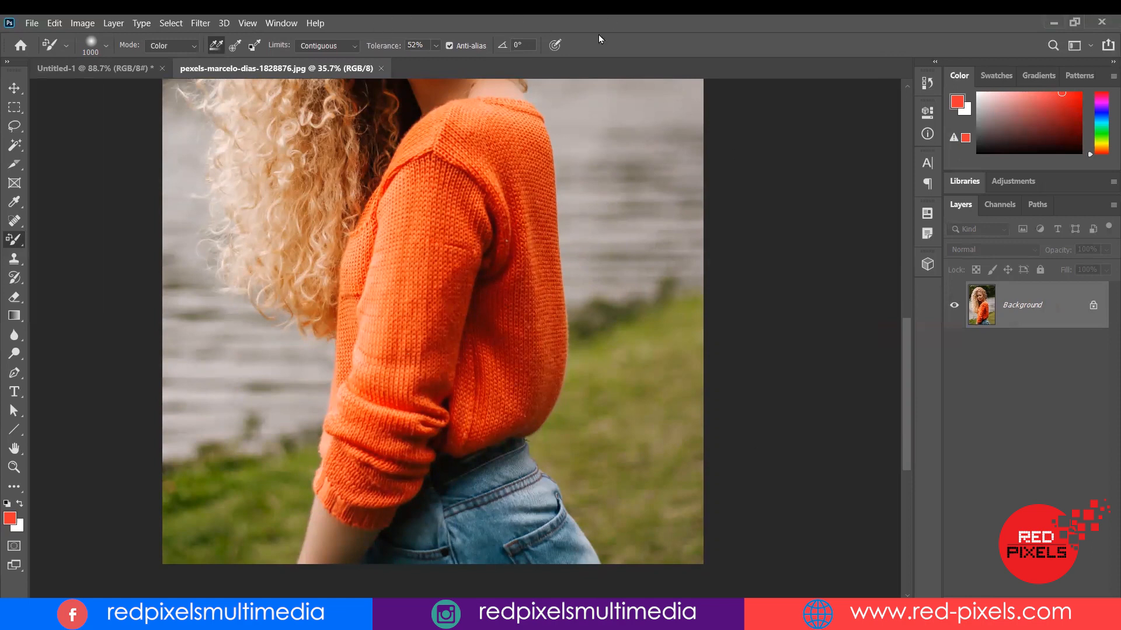
Step: Set the foreground colour to purple #871dff
{"action": "left_click", "coordinate": [9, 519]}
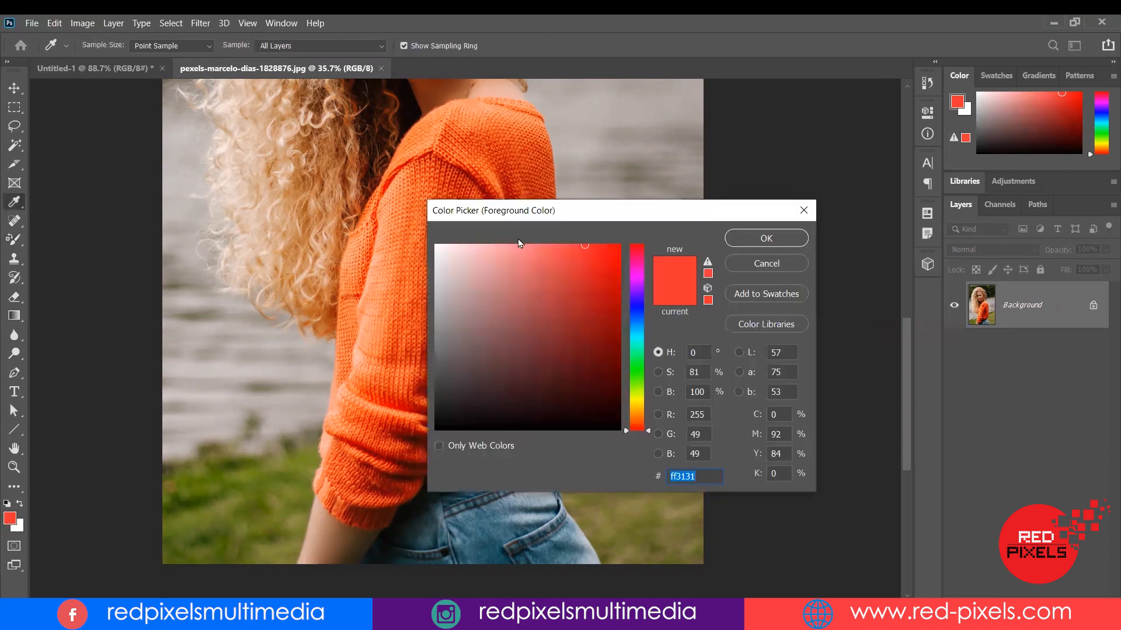
{"action": "left_click_drag", "start_coordinate": [607, 210], "coordinate": [710, 160]}
{"action": "left_click_drag", "start_coordinate": [740, 236], "coordinate": [740, 242]}
{"action": "mouse_move", "coordinate": [697, 199]}
{"action": "left_mouse_down"}
{"action": "mouse_move", "coordinate": [712, 193]}
{"action": "mouse_move", "coordinate": [702, 193]}
{"action": "left_mouse_up"}
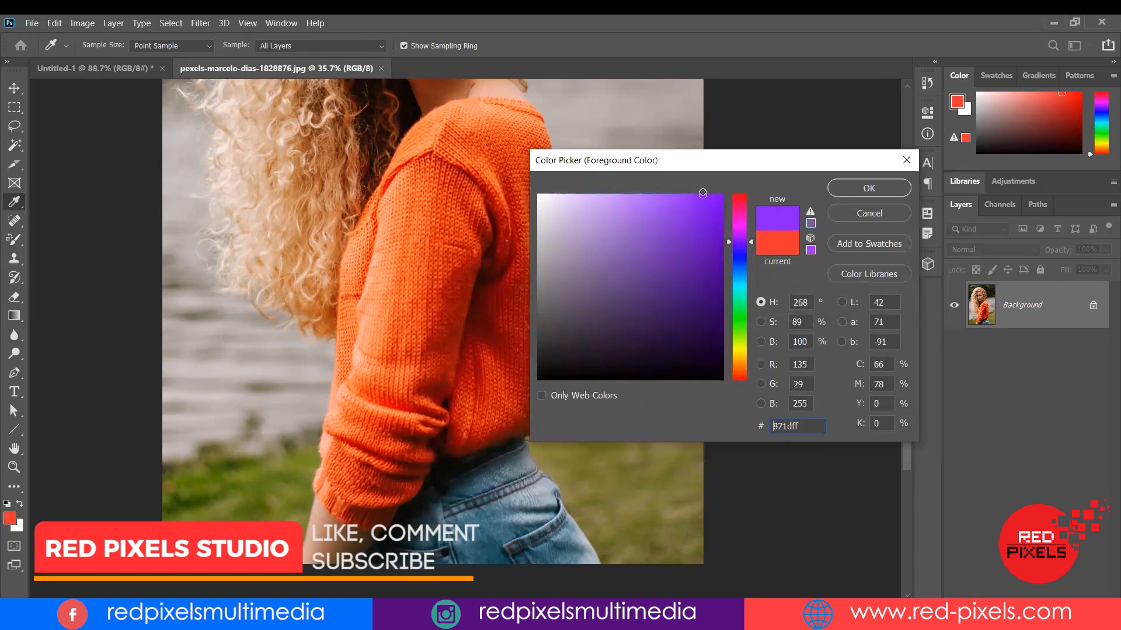
{"action": "left_click", "coordinate": [849, 190]}
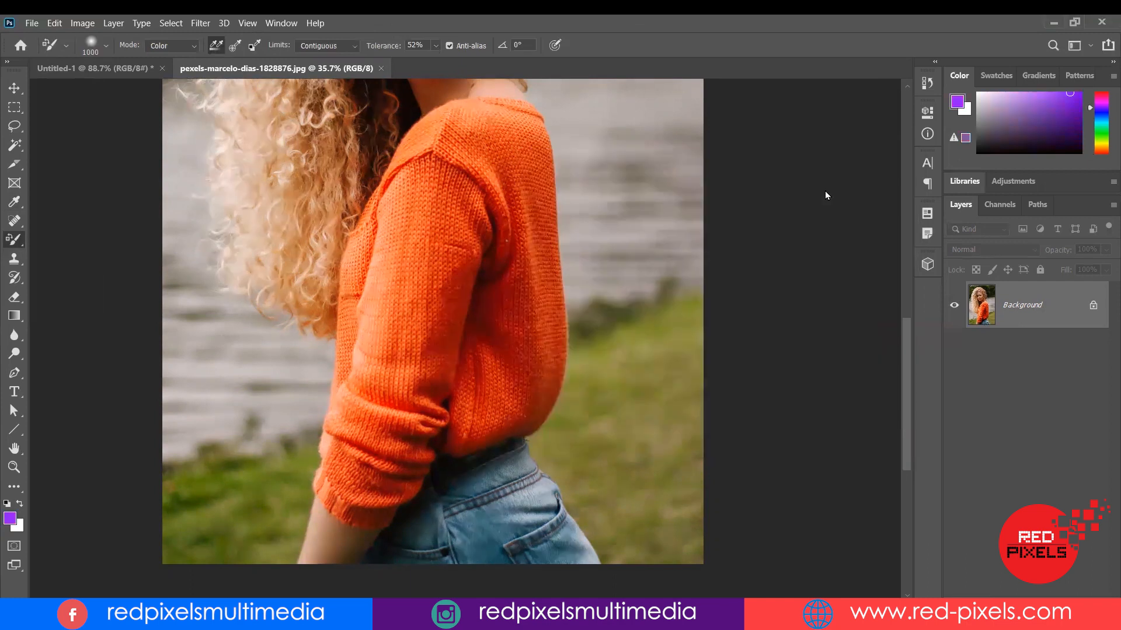
Step: Reselect the Color Replacement tool and reduce its brush size to 500 px
{"action": "right_click", "coordinate": [14, 240]}
{"action": "left_click", "coordinate": [75, 267]}
{"action": "key", "text": "bracketleft"}
{"action": "key", "text": "bracketleft"}
{"action": "key", "text": "bracketleft"}
{"action": "key", "text": "bracketleft"}
{"action": "key", "text": "bracketleft"}
Step: Try to recolour the orange sweater purple with freehand Color Replacement strokes, and undo the strokes
{"action": "left_click_drag", "start_coordinate": [510, 398], "coordinate": [540, 303]}
{"action": "left_click_drag", "start_coordinate": [546, 248], "coordinate": [545, 214]}
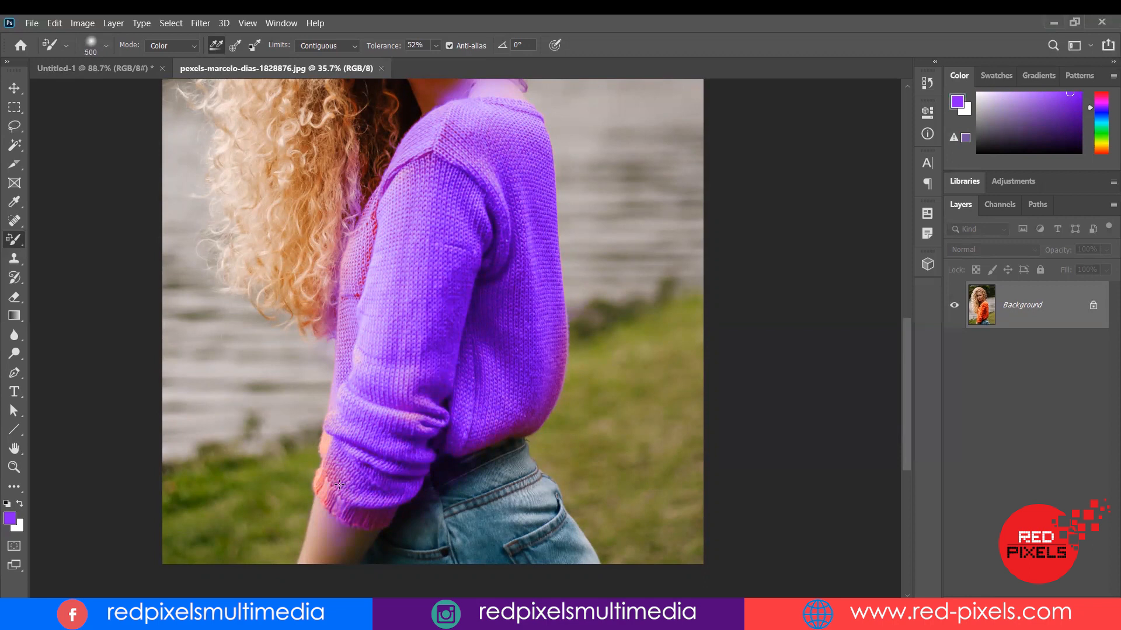
{"action": "left_click_drag", "start_coordinate": [328, 496], "coordinate": [369, 517]}
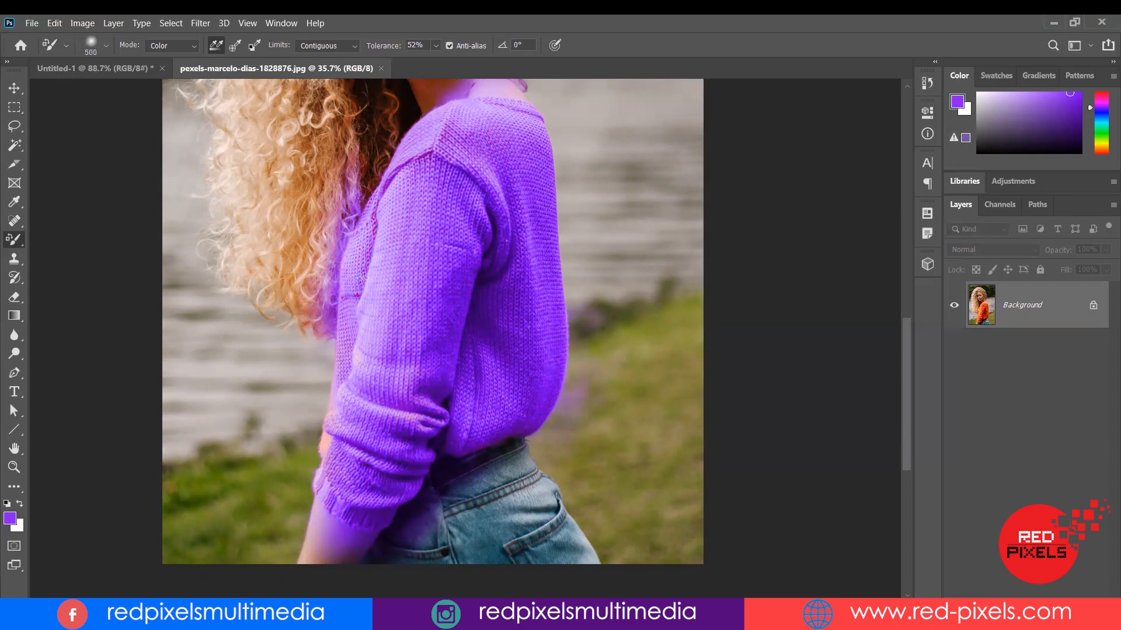
{"action": "left_click_drag", "start_coordinate": [468, 202], "coordinate": [469, 212]}
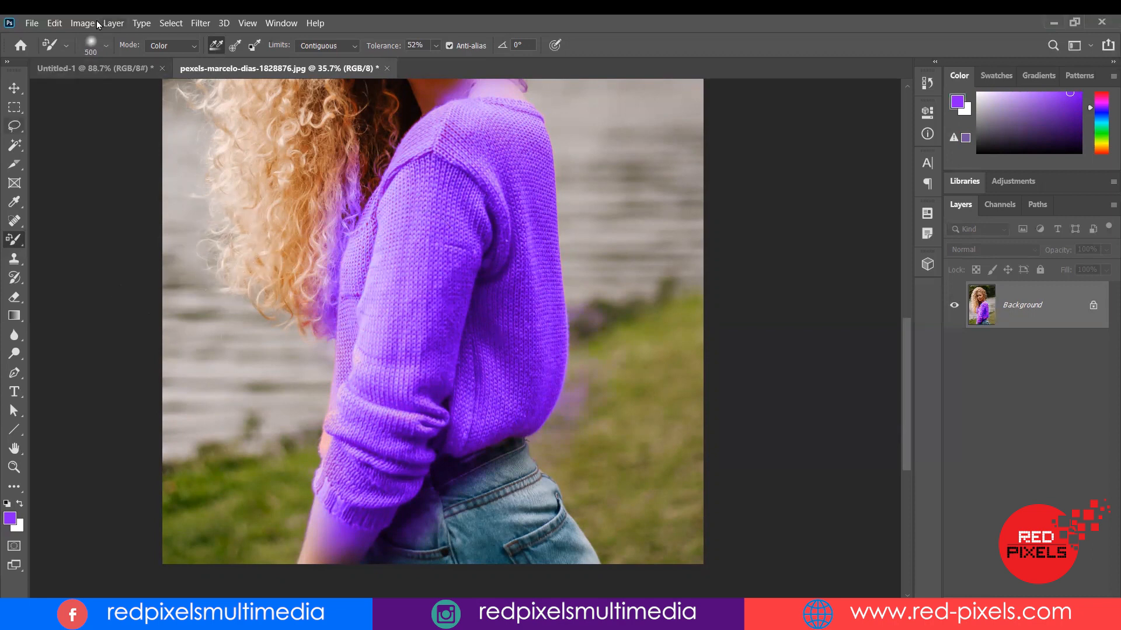
{"action": "left_click_drag", "start_coordinate": [449, 302], "coordinate": [406, 334]}
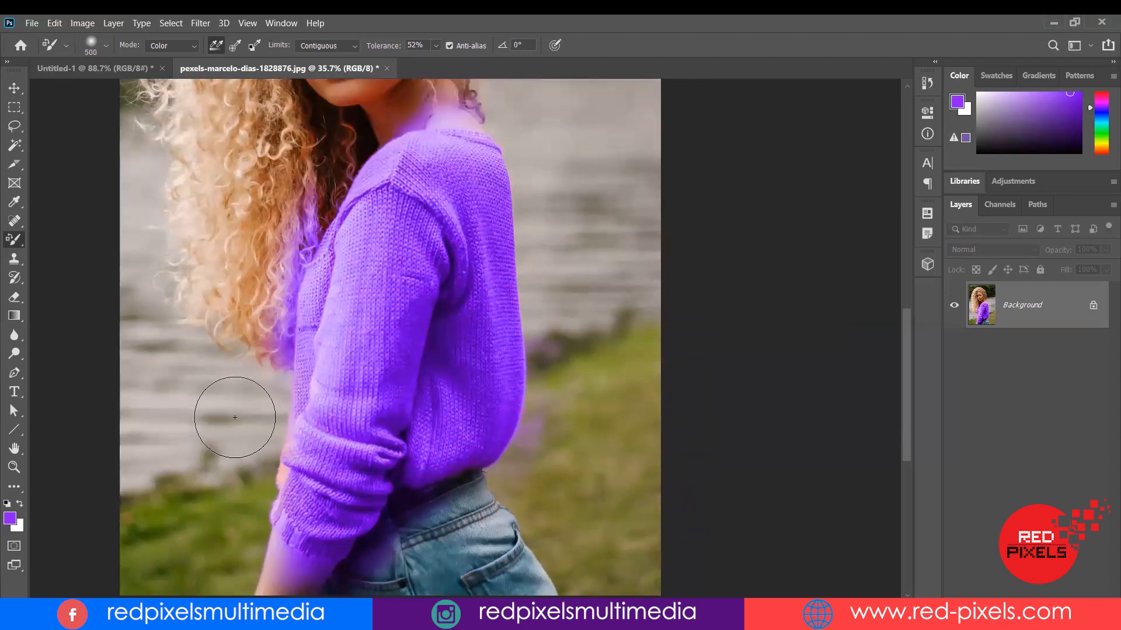
{"action": "key", "text": "ctrl+z"}
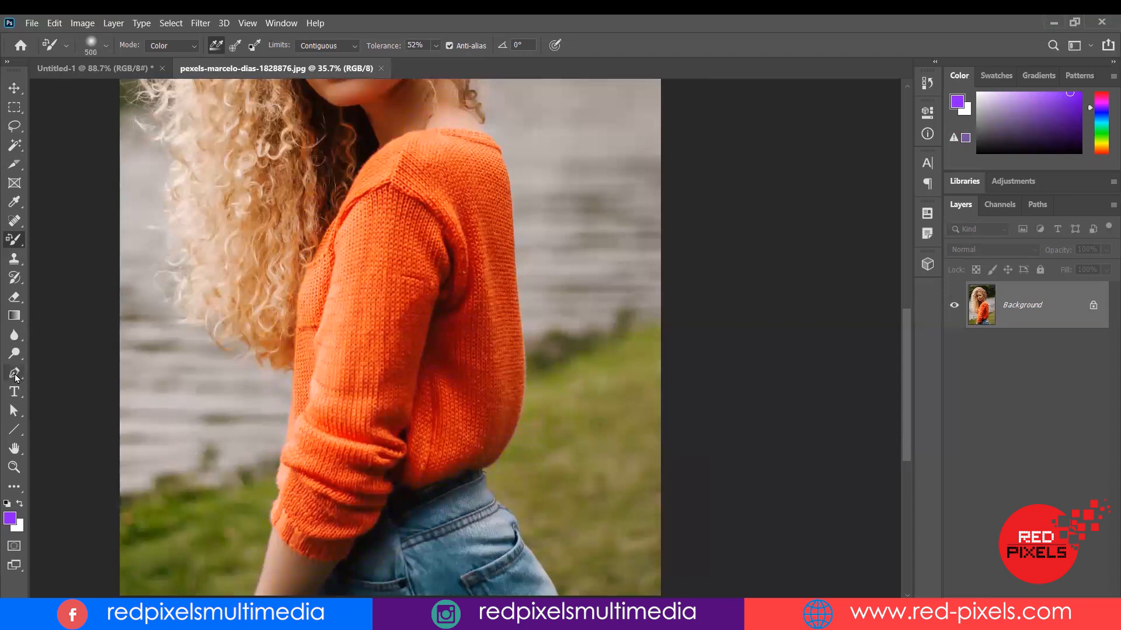
Step: Select the orange sweater with the Quick Selection tool and subtract the forearm and jeans from the selection
{"action": "left_click", "coordinate": [17, 152]}
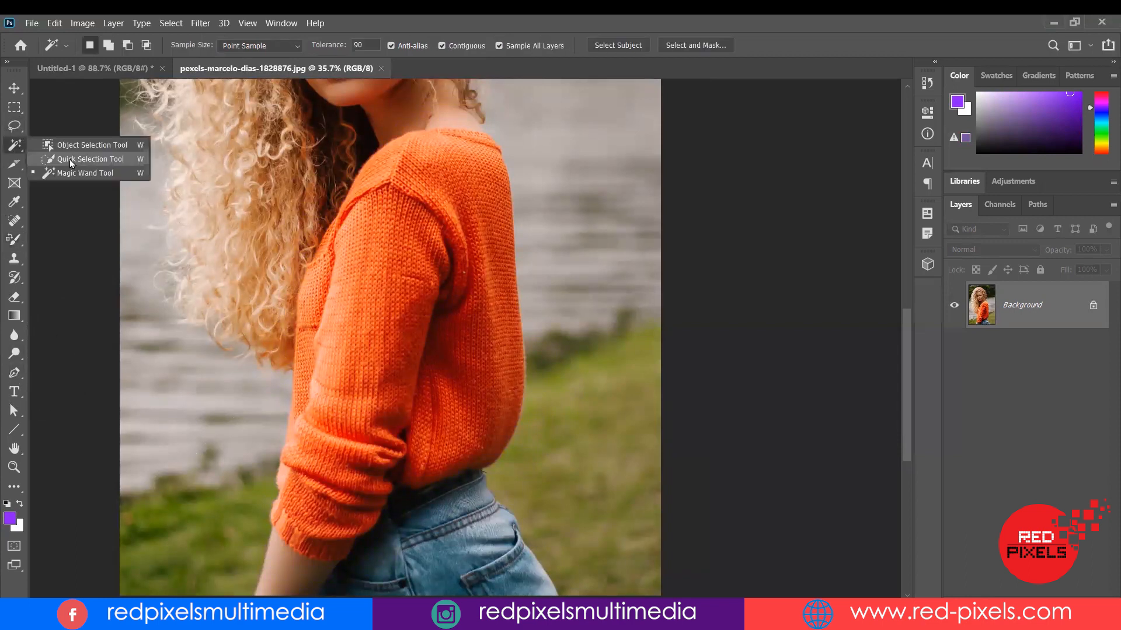
{"action": "left_click", "coordinate": [71, 159]}
{"action": "mouse_move", "coordinate": [398, 167]}
{"action": "left_mouse_down"}
{"action": "mouse_move", "coordinate": [461, 269]}
{"action": "mouse_move", "coordinate": [464, 344]}
{"action": "mouse_move", "coordinate": [440, 417]}
{"action": "mouse_move", "coordinate": [473, 455]}
{"action": "mouse_move", "coordinate": [435, 435]}
{"action": "mouse_move", "coordinate": [404, 469]}
{"action": "mouse_move", "coordinate": [350, 449]}
{"action": "mouse_move", "coordinate": [286, 520]}
{"action": "mouse_move", "coordinate": [351, 409]}
{"action": "mouse_move", "coordinate": [310, 339]}
{"action": "mouse_move", "coordinate": [330, 233]}
{"action": "mouse_move", "coordinate": [370, 170]}
{"action": "mouse_move", "coordinate": [451, 157]}
{"action": "mouse_move", "coordinate": [472, 141]}
{"action": "left_mouse_up"}
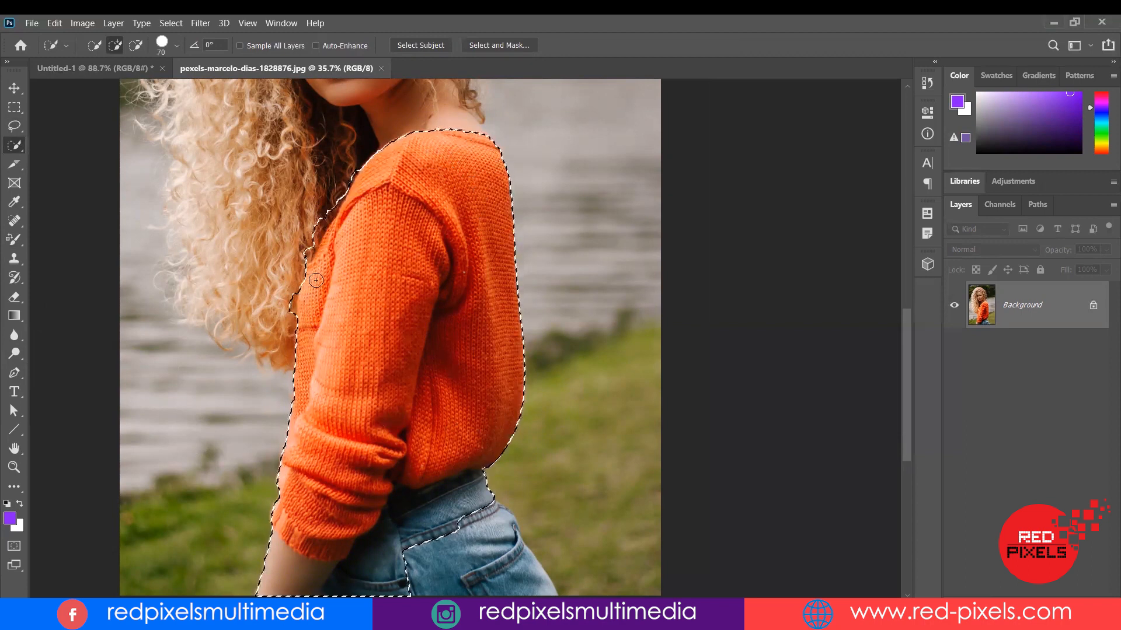
{"action": "left_click", "coordinate": [136, 45]}
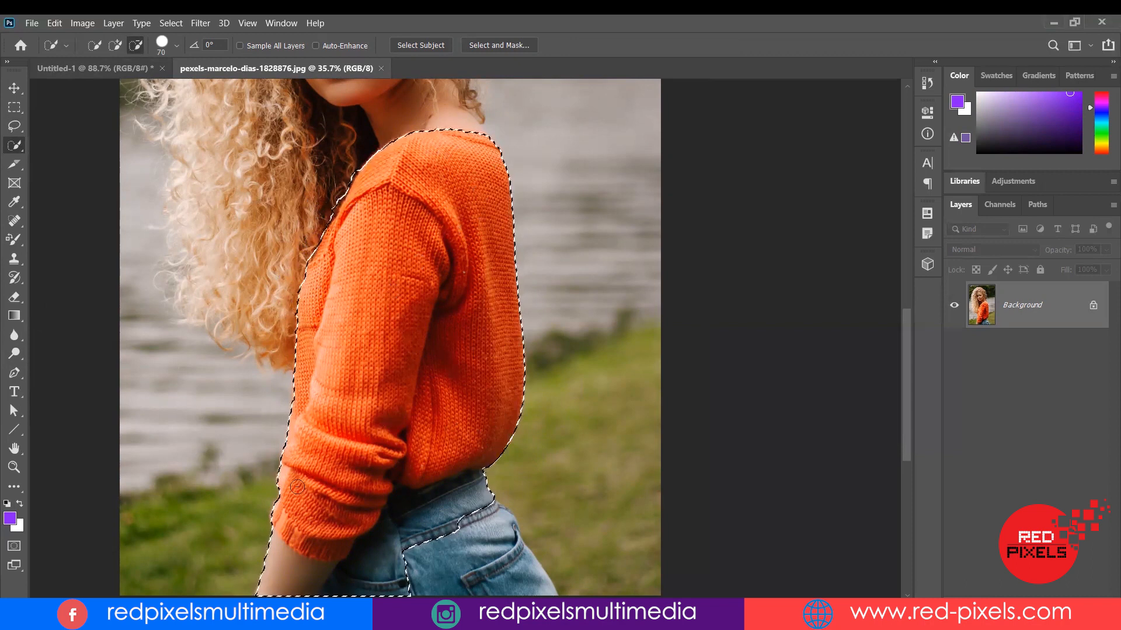
{"action": "mouse_move", "coordinate": [292, 575]}
{"action": "left_mouse_down"}
{"action": "mouse_move", "coordinate": [362, 569]}
{"action": "mouse_move", "coordinate": [409, 537]}
{"action": "mouse_move", "coordinate": [481, 517]}
{"action": "mouse_move", "coordinate": [409, 504]}
{"action": "mouse_move", "coordinate": [482, 506]}
{"action": "left_mouse_up"}
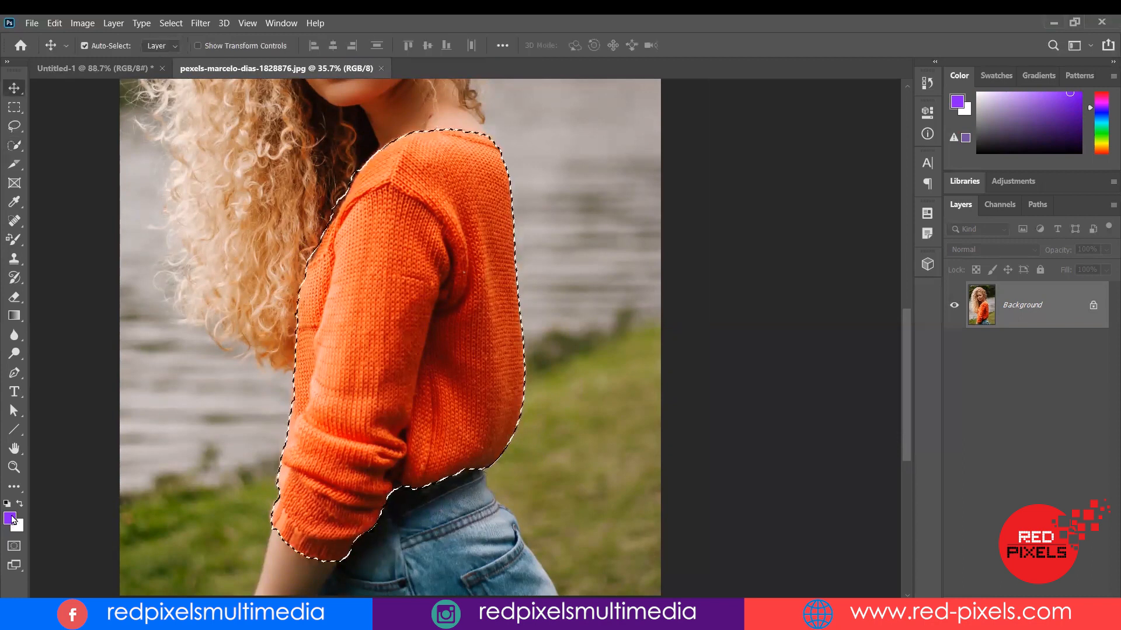
Step: Set the foreground colour to blue #1d7dff
{"action": "left_click", "coordinate": [11, 518]}
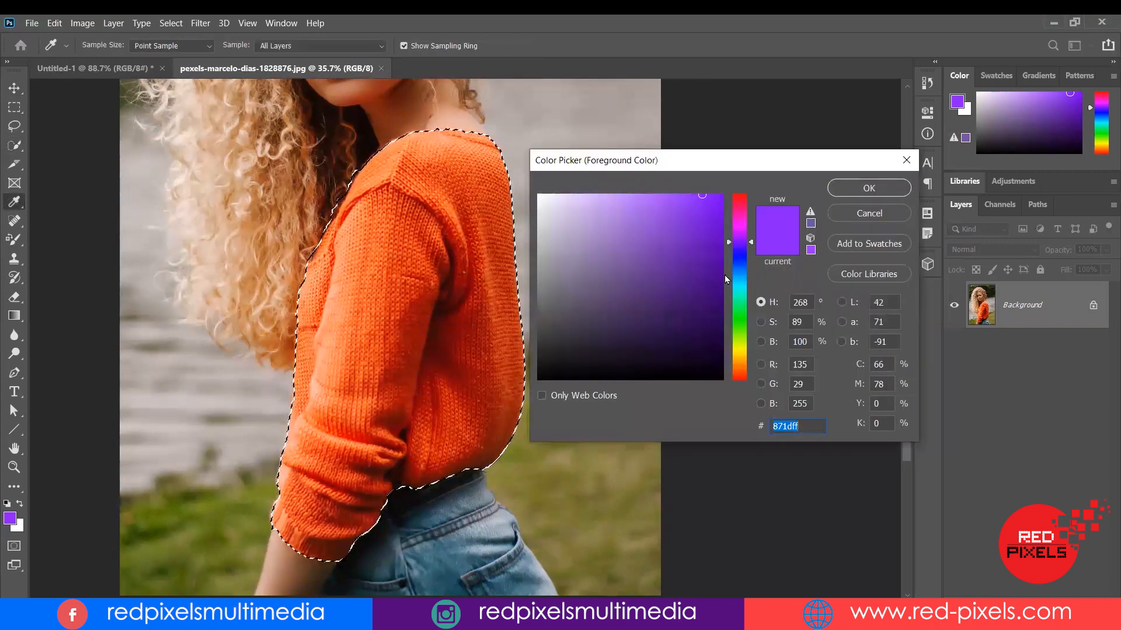
{"action": "left_click_drag", "start_coordinate": [747, 263], "coordinate": [747, 270]}
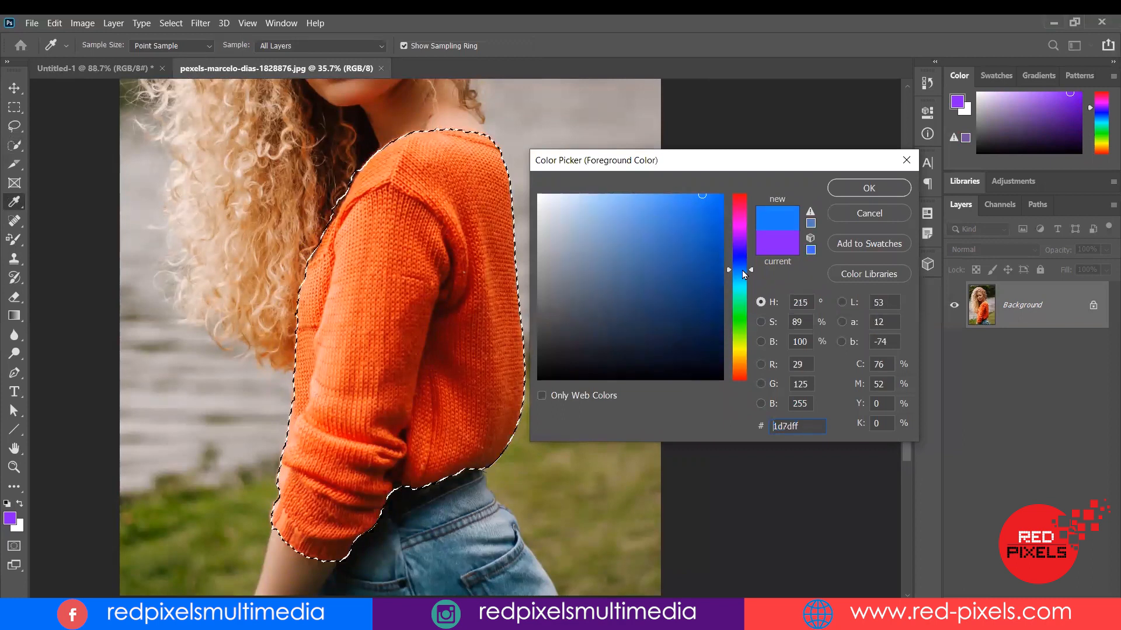
{"action": "left_click", "coordinate": [869, 188]}
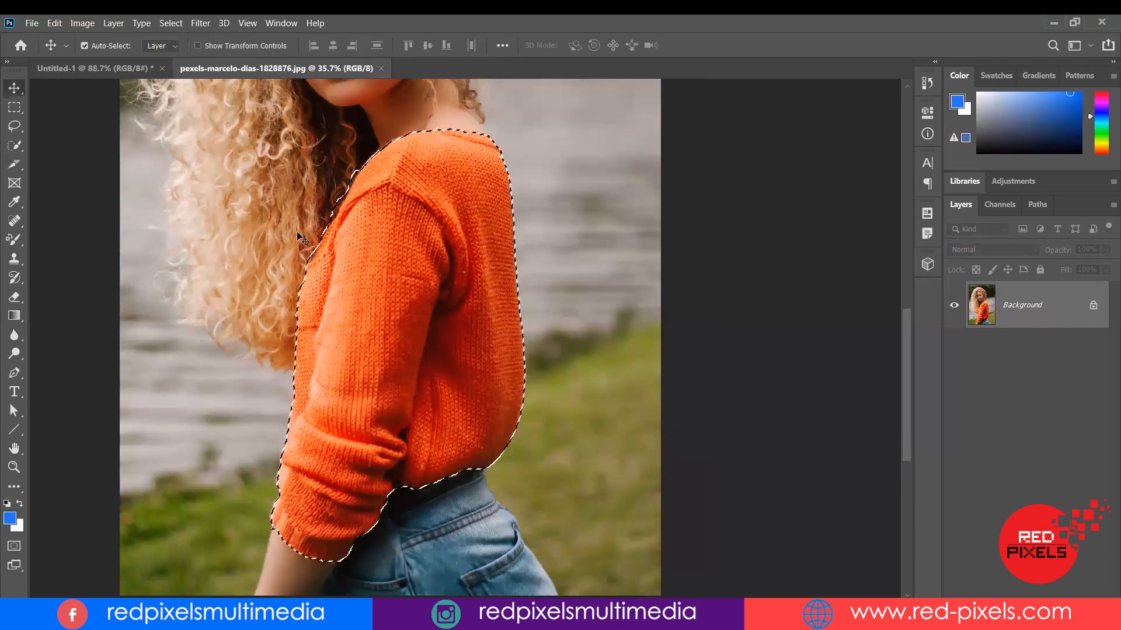
Step: Recolour the selected orange sweater blue with Color Replacement strokes over the sleeve, shoulder and back, and clear the selection
{"action": "key", "text": "b"}
{"action": "mouse_move", "coordinate": [429, 228]}
{"action": "left_mouse_down"}
{"action": "mouse_move", "coordinate": [407, 344]}
{"action": "mouse_move", "coordinate": [371, 424]}
{"action": "mouse_move", "coordinate": [429, 199]}
{"action": "mouse_move", "coordinate": [359, 260]}
{"action": "mouse_move", "coordinate": [333, 489]}
{"action": "mouse_move", "coordinate": [338, 309]}
{"action": "left_mouse_up"}
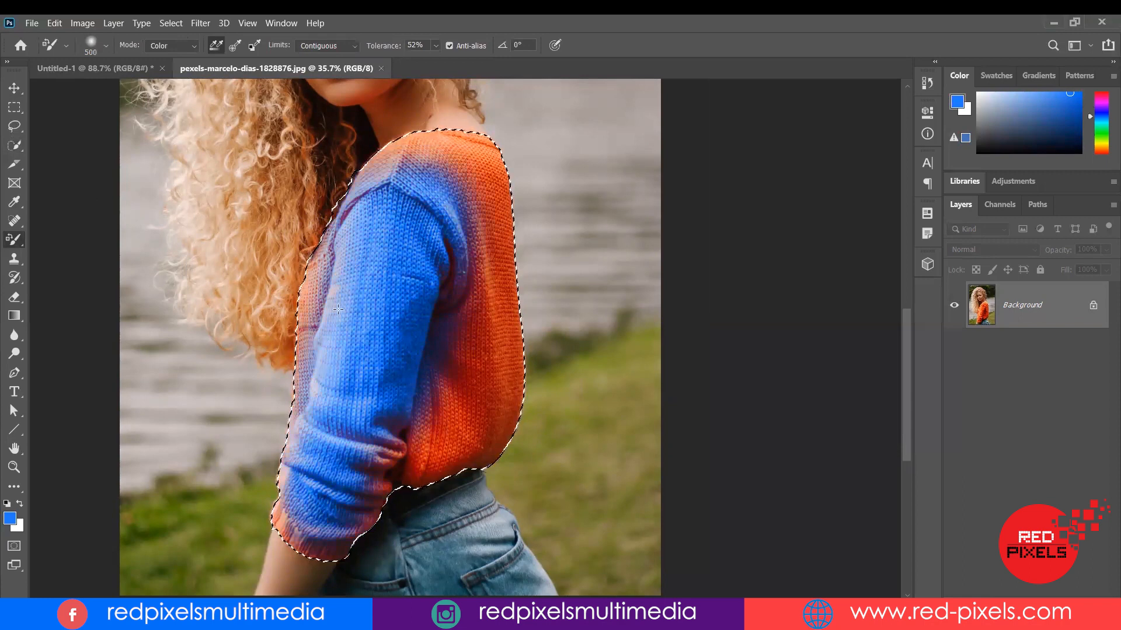
{"action": "mouse_move", "coordinate": [319, 547]}
{"action": "left_mouse_down"}
{"action": "mouse_move", "coordinate": [246, 522]}
{"action": "mouse_move", "coordinate": [264, 477]}
{"action": "left_mouse_up"}
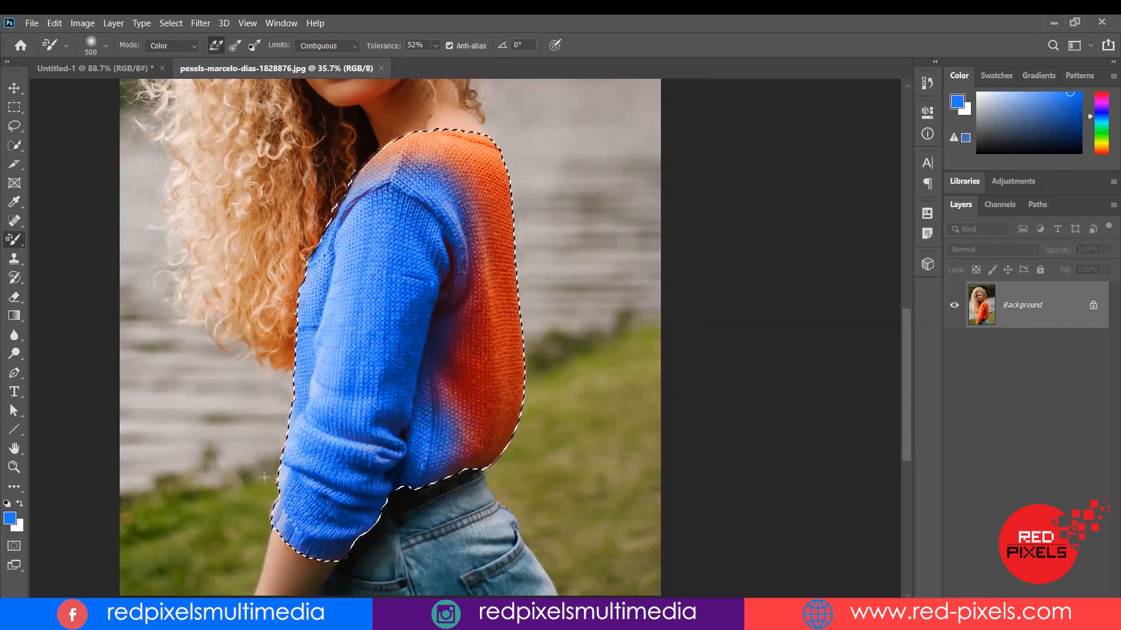
{"action": "mouse_move", "coordinate": [523, 389]}
{"action": "left_mouse_down"}
{"action": "mouse_move", "coordinate": [498, 388]}
{"action": "mouse_move", "coordinate": [487, 432]}
{"action": "left_mouse_up"}
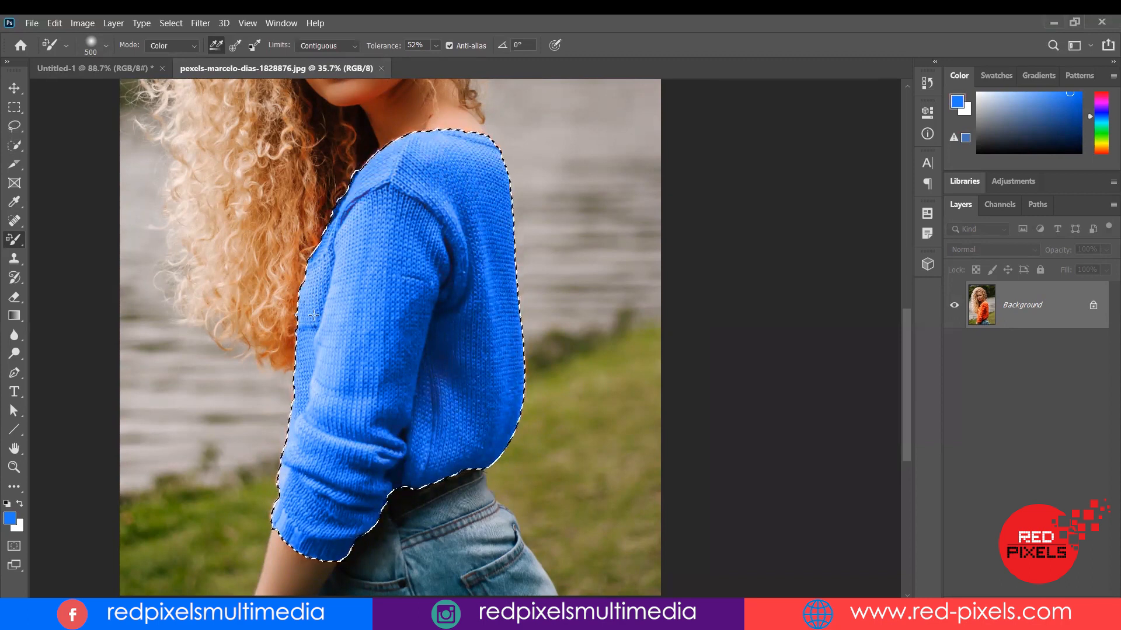
{"action": "key", "text": "ctrl+d"}
{"action": "key", "text": "x"}
{"action": "scroll", "coordinate": [436, 285], "scroll_direction": "down", "scroll_amount": 2}
{"action": "scroll", "coordinate": [436, 285], "scroll_direction": "down", "scroll_amount": 2}
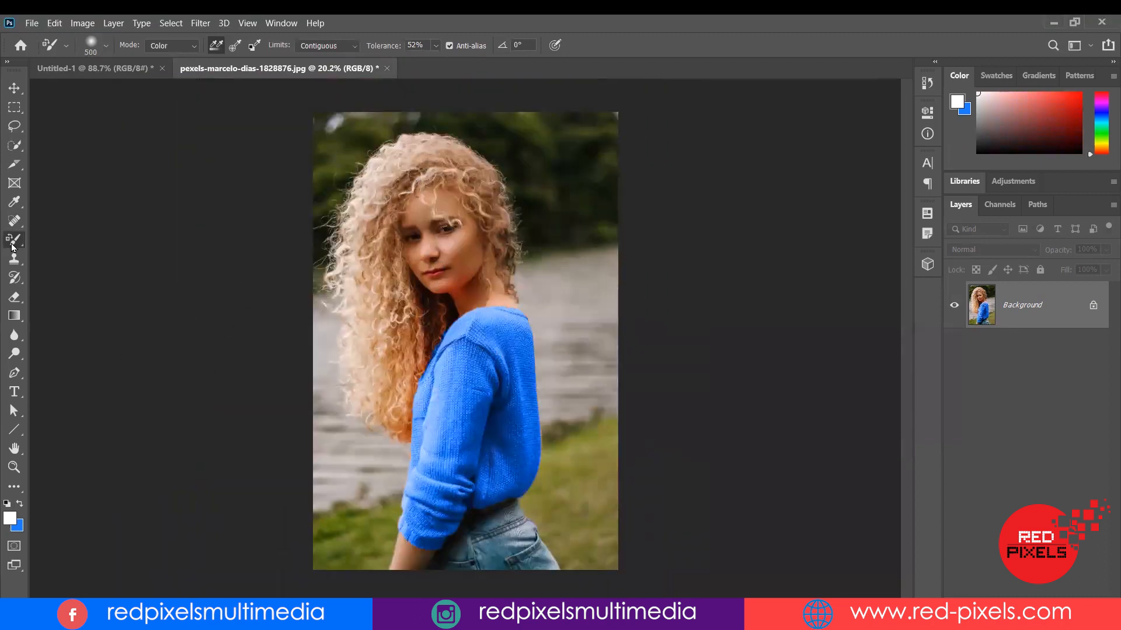
Step: Make blue the foreground colour and set the Brush tool to the Soft Round preset at 259 px
{"action": "left_click", "coordinate": [20, 503]}
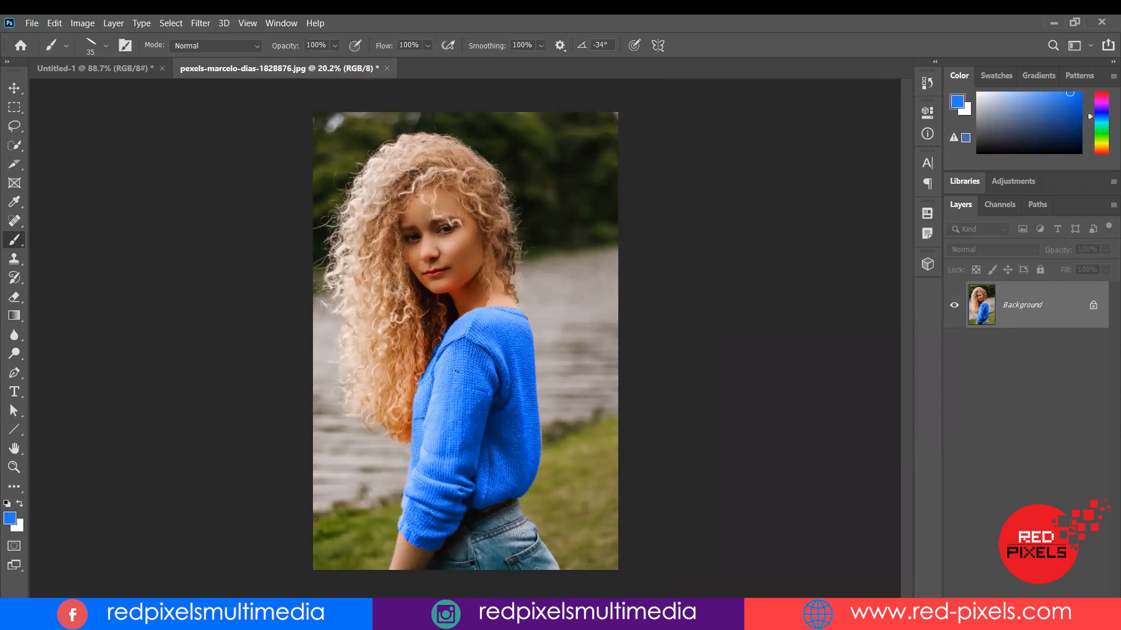
{"action": "left_click", "coordinate": [106, 46]}
{"action": "scroll", "coordinate": [210, 270], "scroll_direction": "up", "scroll_amount": 10}
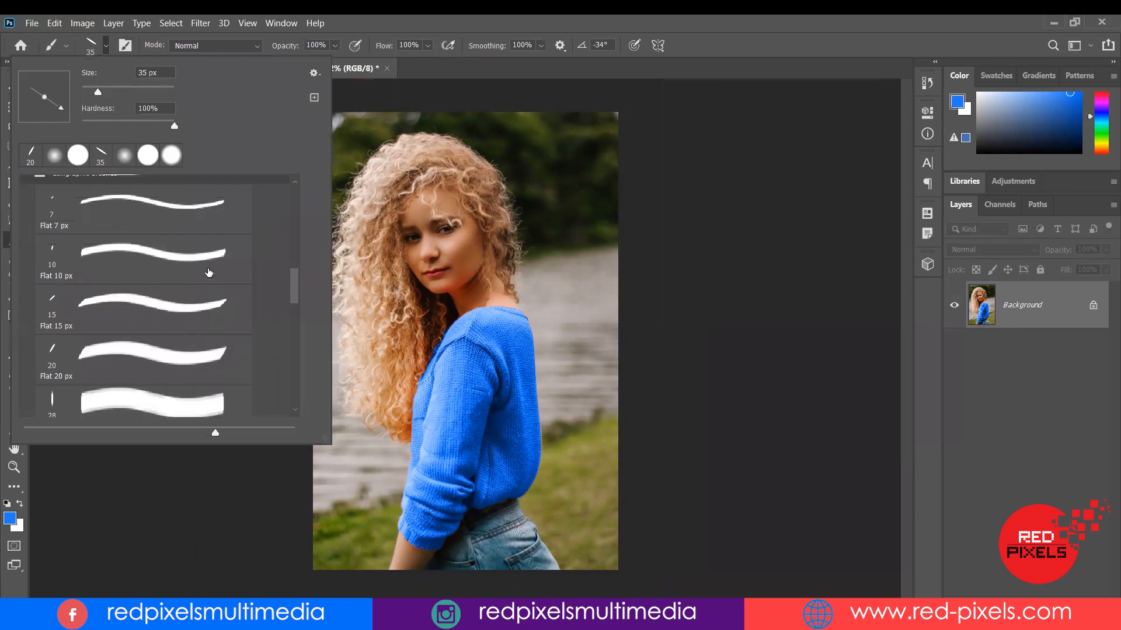
{"action": "scroll", "coordinate": [126, 229], "scroll_direction": "up", "scroll_amount": 4}
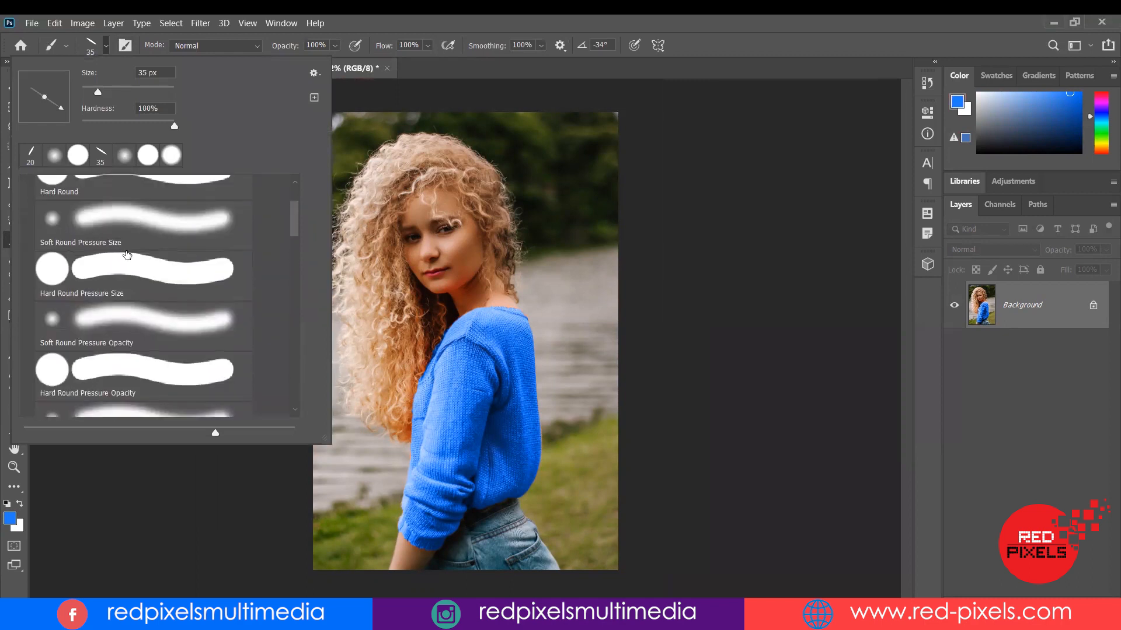
{"action": "left_click", "coordinate": [119, 225]}
{"action": "left_click", "coordinate": [131, 87]}
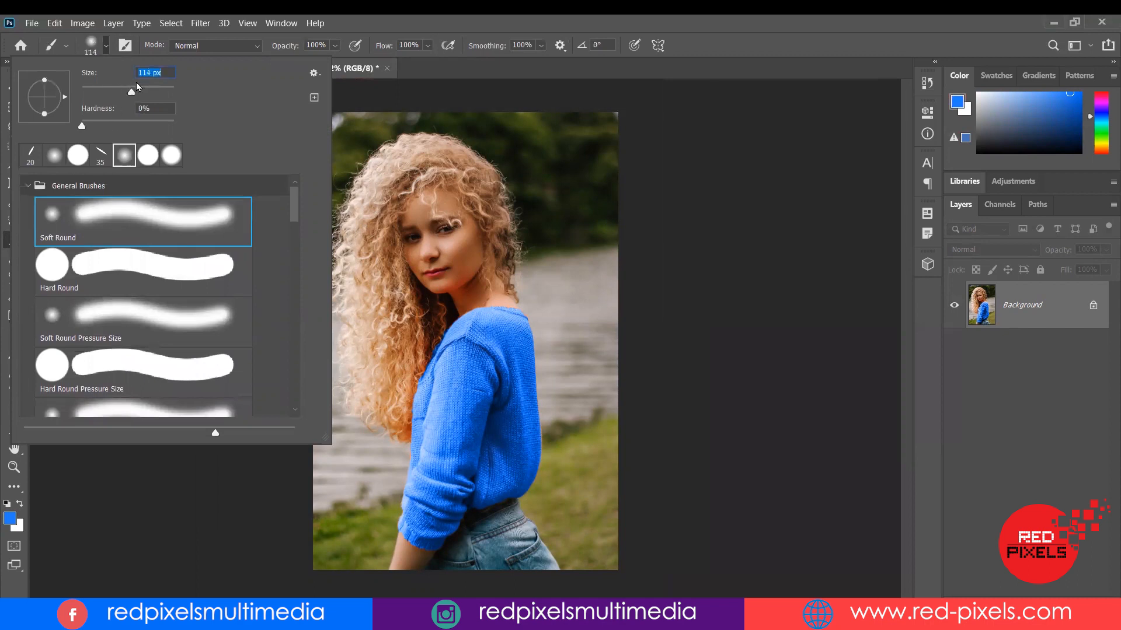
{"action": "left_click", "coordinate": [488, 315]}
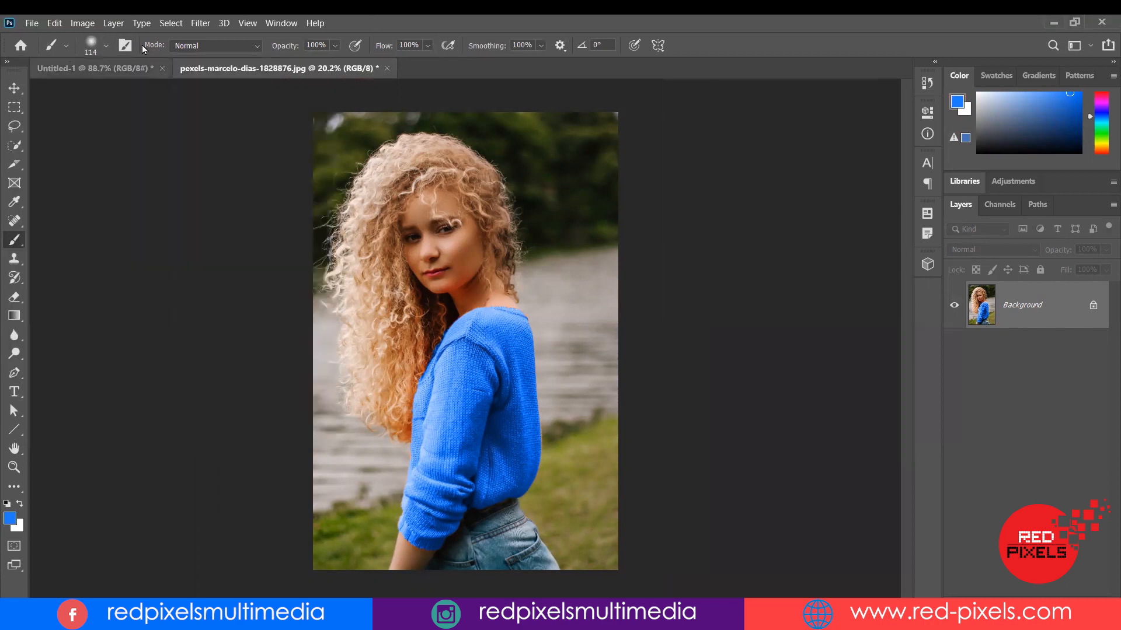
{"action": "left_click", "coordinate": [107, 49]}
{"action": "left_click", "coordinate": [154, 89]}
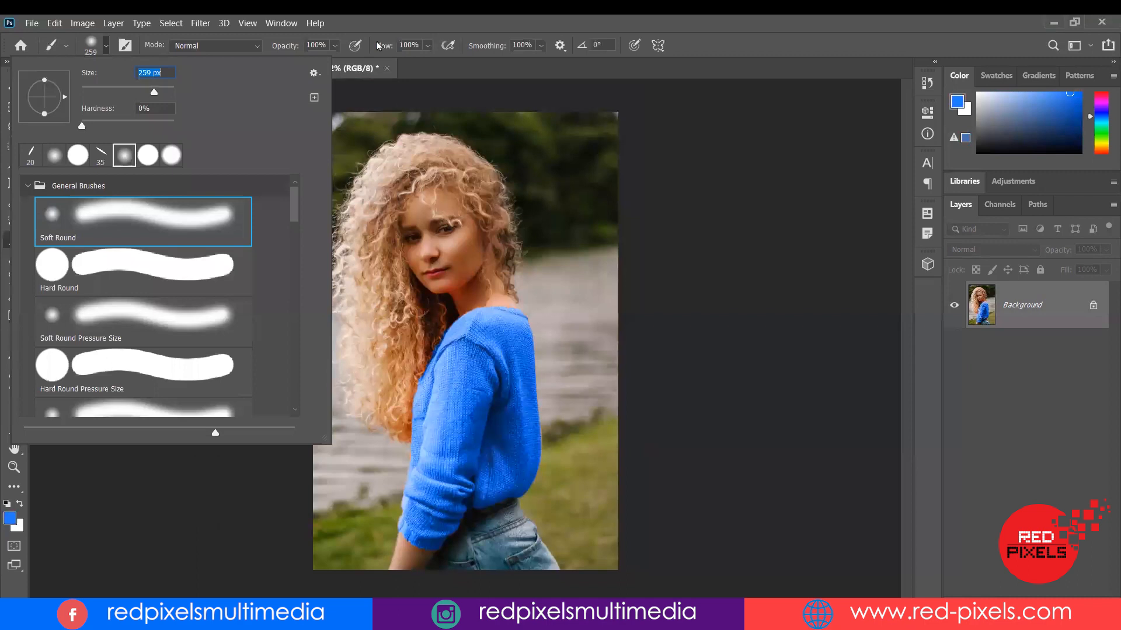
Step: Try painting a soft blue Brush stroke over the sweater's upper sleeve and shoulder, and undo it
{"action": "left_click", "coordinate": [485, 338]}
{"action": "mouse_move", "coordinate": [485, 337]}
{"action": "left_mouse_down"}
{"action": "mouse_move", "coordinate": [454, 412]}
{"action": "mouse_move", "coordinate": [447, 390]}
{"action": "mouse_move", "coordinate": [516, 316]}
{"action": "mouse_move", "coordinate": [520, 295]}
{"action": "mouse_move", "coordinate": [490, 318]}
{"action": "left_mouse_up"}
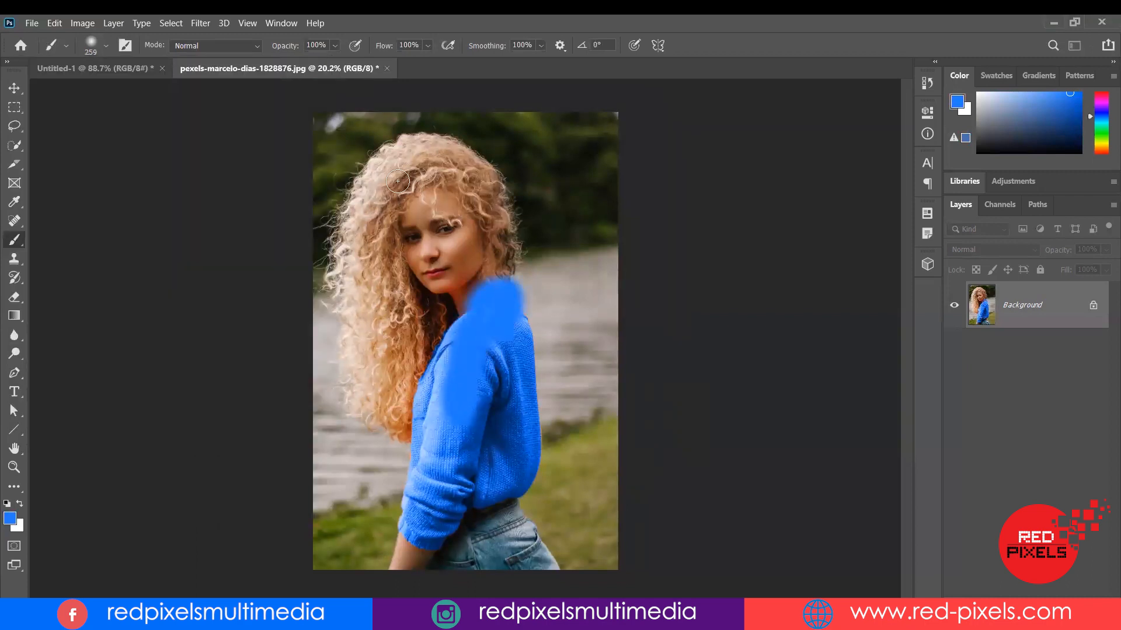
{"action": "key", "text": "ctrl+z"}
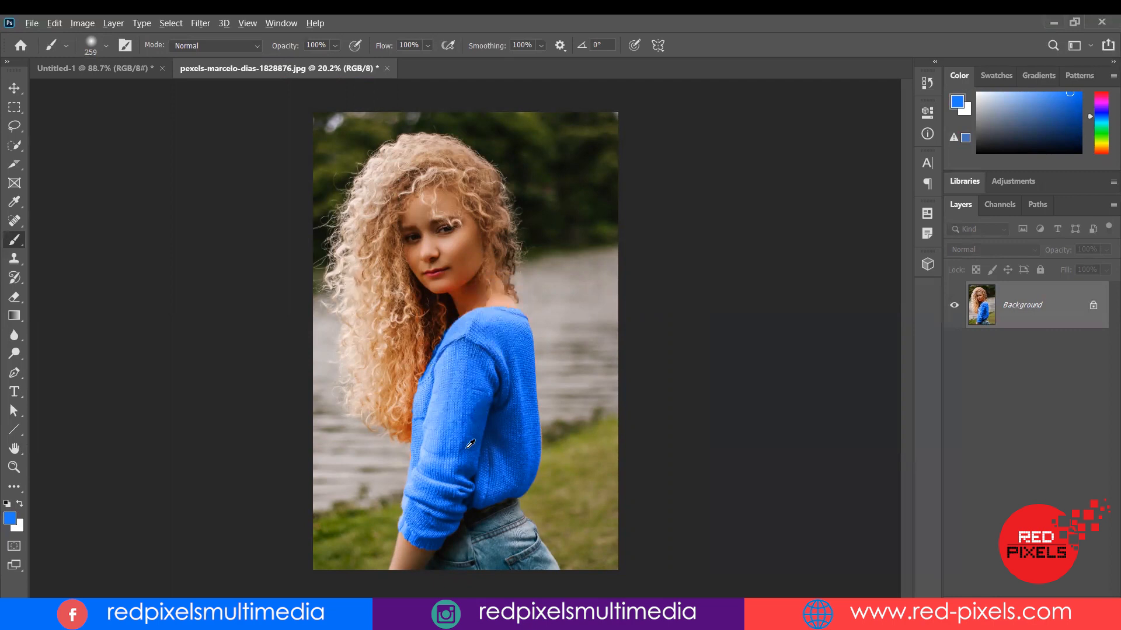
Step: Examine the knit texture and edges of the recoloured sweater up close
{"action": "scroll", "coordinate": [470, 445], "scroll_direction": "up", "scroll_amount": 2}
{"action": "scroll", "coordinate": [483, 401], "scroll_direction": "down", "scroll_amount": 2}
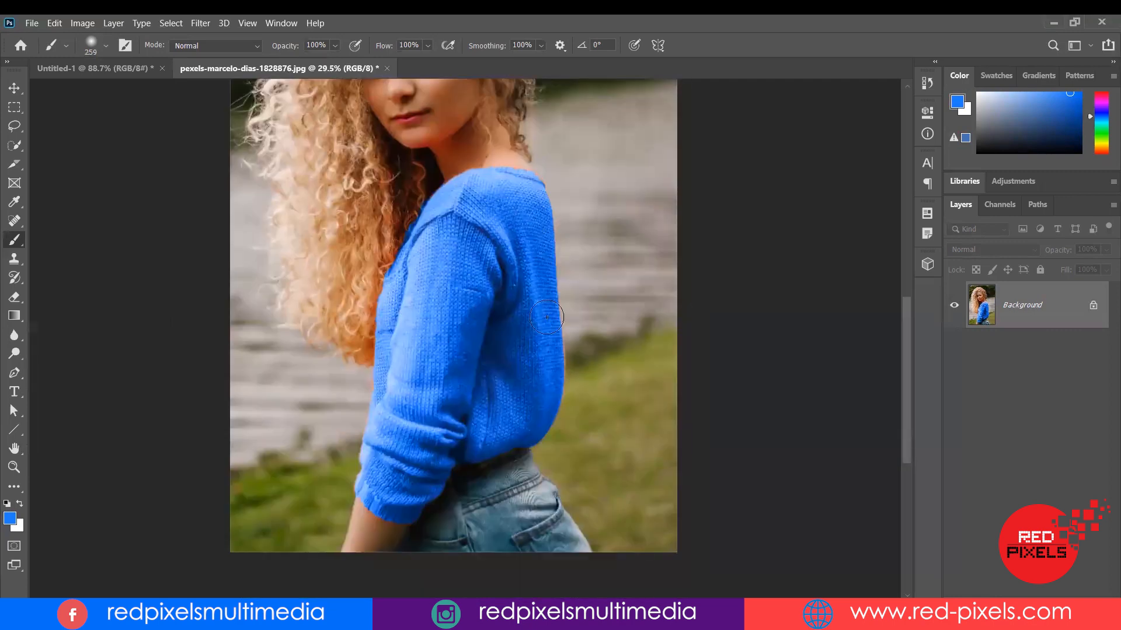
{"action": "scroll", "coordinate": [498, 300], "scroll_direction": "down", "scroll_amount": 2}
{"action": "left_click_drag", "start_coordinate": [502, 282], "coordinate": [517, 254]}
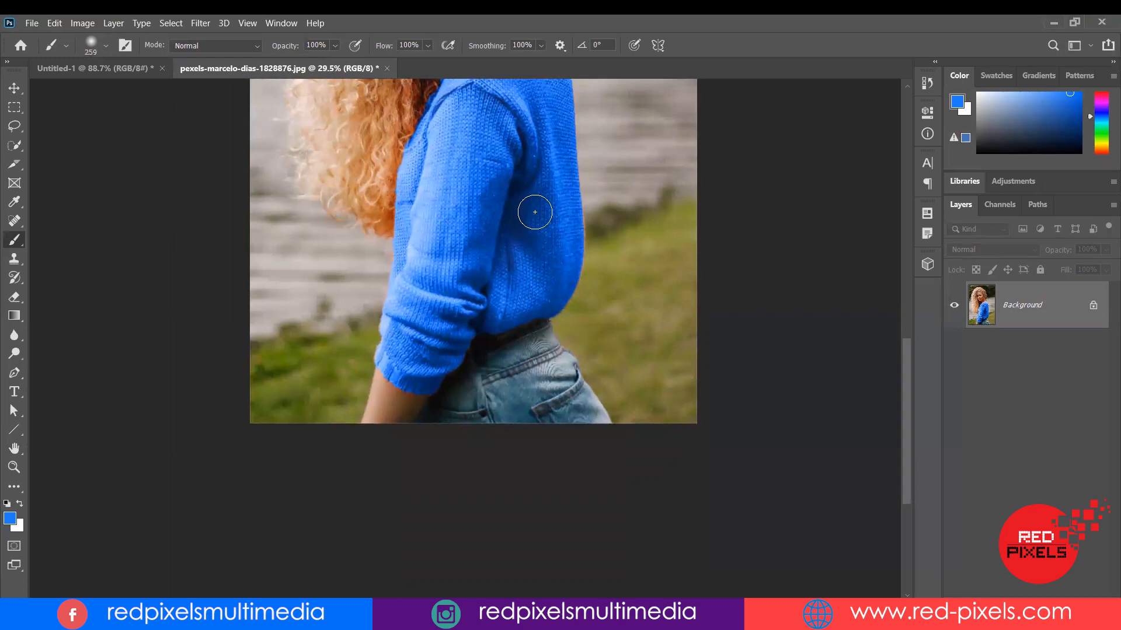
{"action": "scroll", "coordinate": [516, 225], "scroll_direction": "up", "scroll_amount": 3}
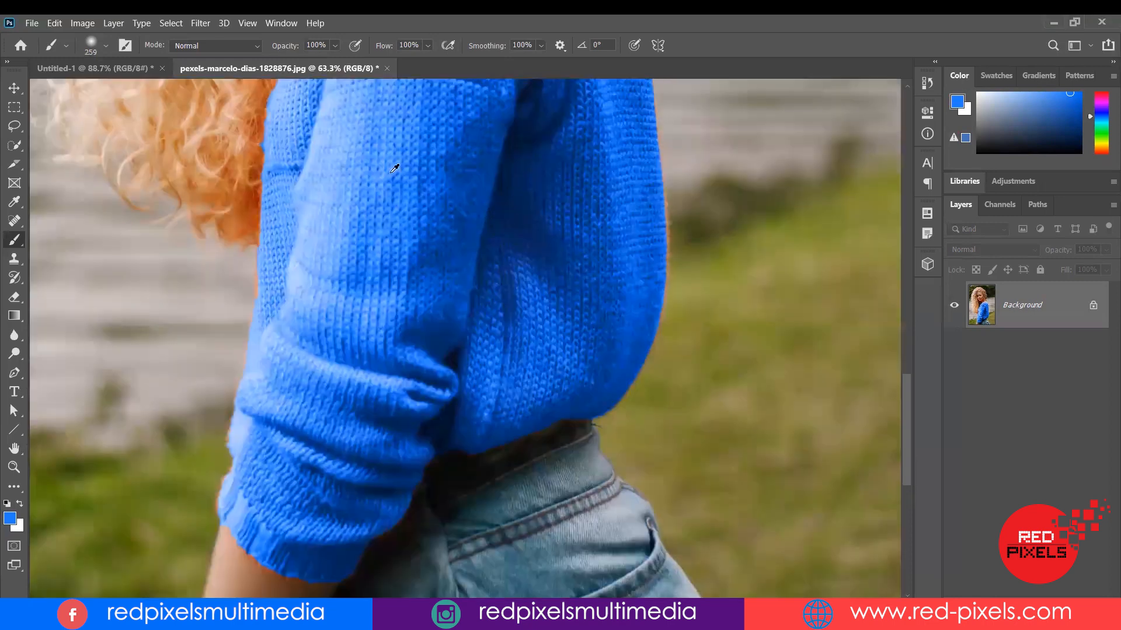
{"action": "scroll", "coordinate": [443, 232], "scroll_direction": "up", "scroll_amount": 2}
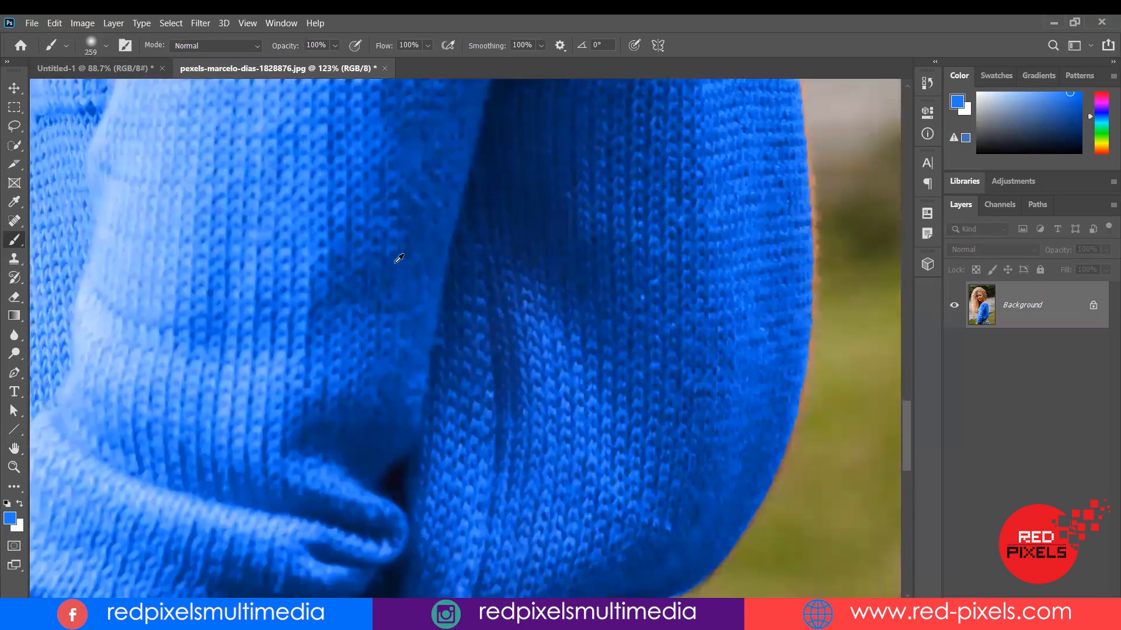
{"action": "scroll", "coordinate": [400, 258], "scroll_direction": "up", "scroll_amount": 1}
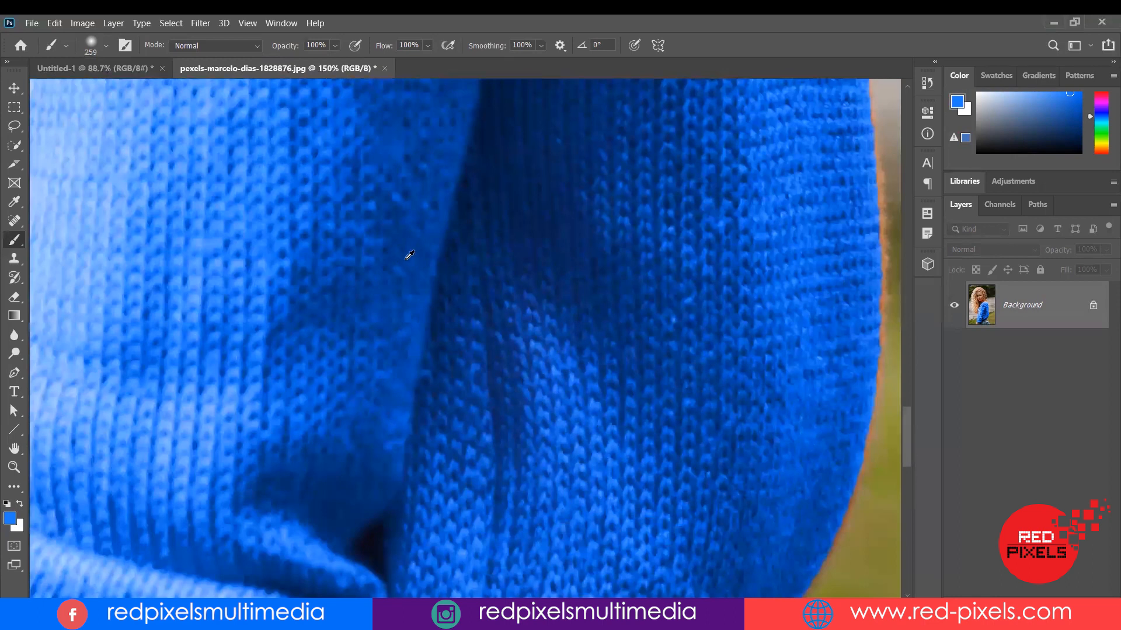
{"action": "scroll", "coordinate": [409, 255], "scroll_direction": "down", "scroll_amount": 6}
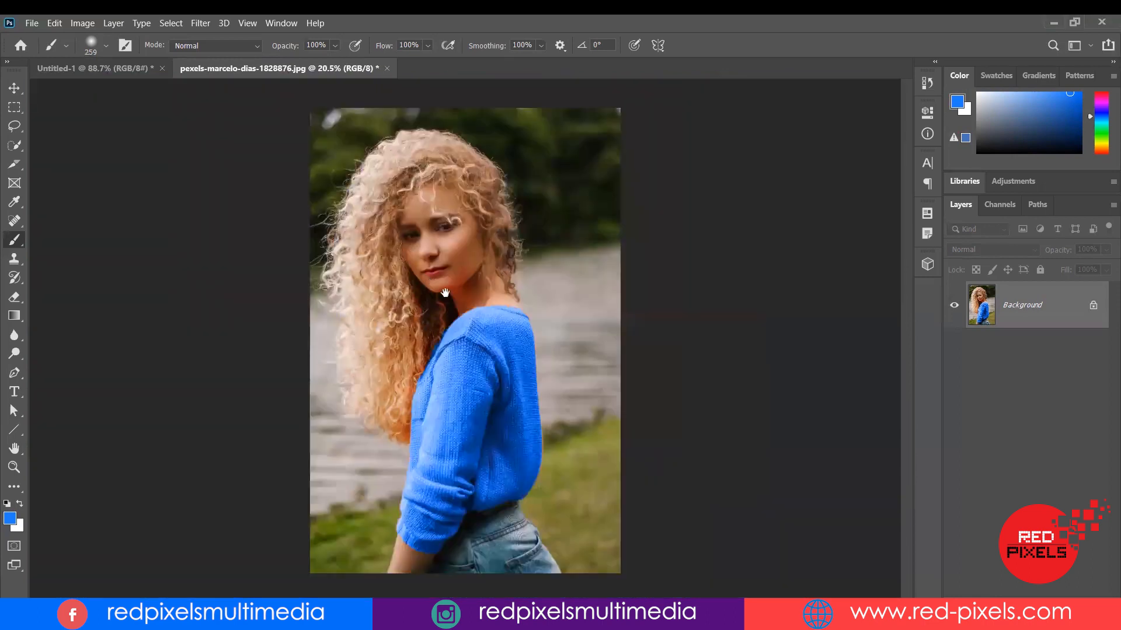
Step: Try smoothing the knit texture on the sweater's sleeve and shoulder with Mixer Brush strokes
{"action": "right_click", "coordinate": [15, 241]}
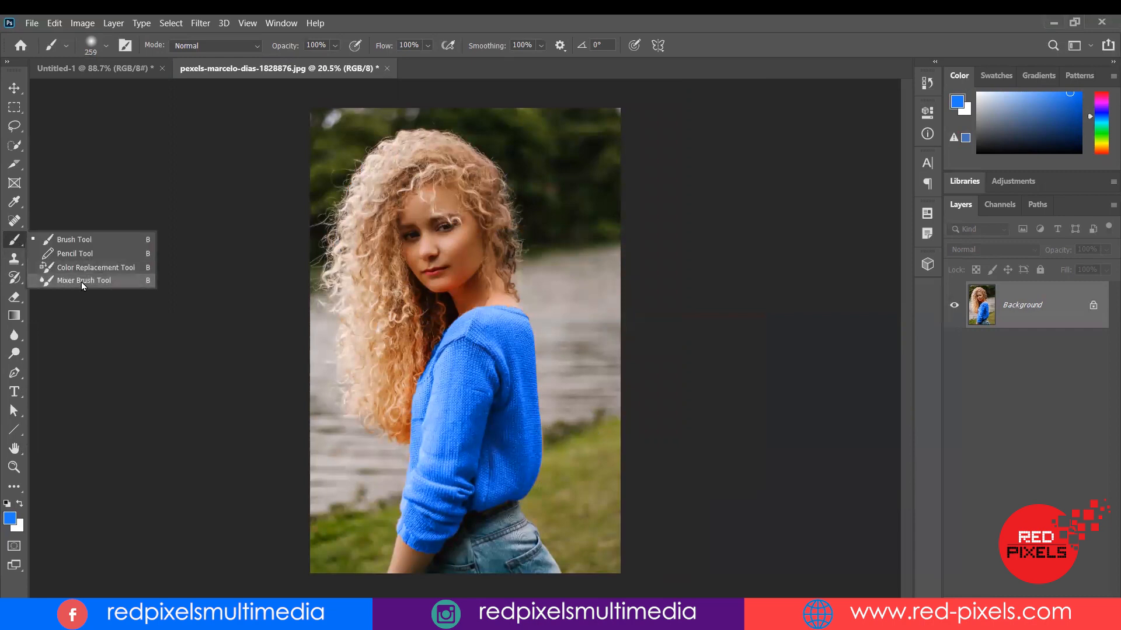
{"action": "left_click", "coordinate": [82, 280]}
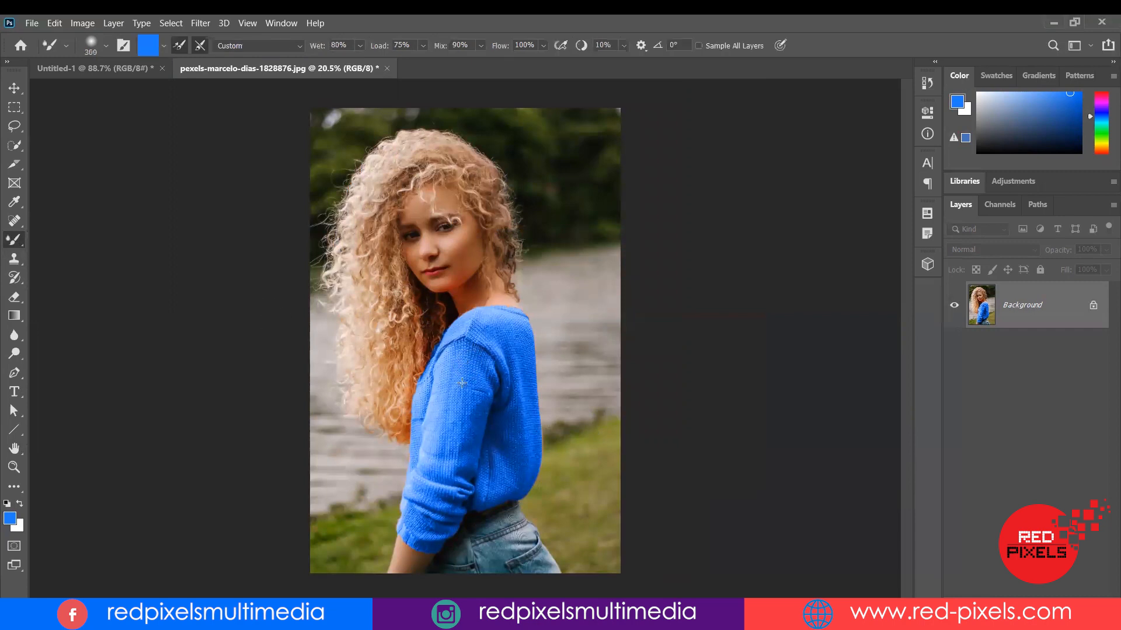
{"action": "mouse_move", "coordinate": [448, 453]}
{"action": "left_mouse_down"}
{"action": "mouse_move", "coordinate": [457, 362]}
{"action": "mouse_move", "coordinate": [468, 410]}
{"action": "left_mouse_up"}
{"action": "left_click_drag", "start_coordinate": [441, 488], "coordinate": [457, 430]}
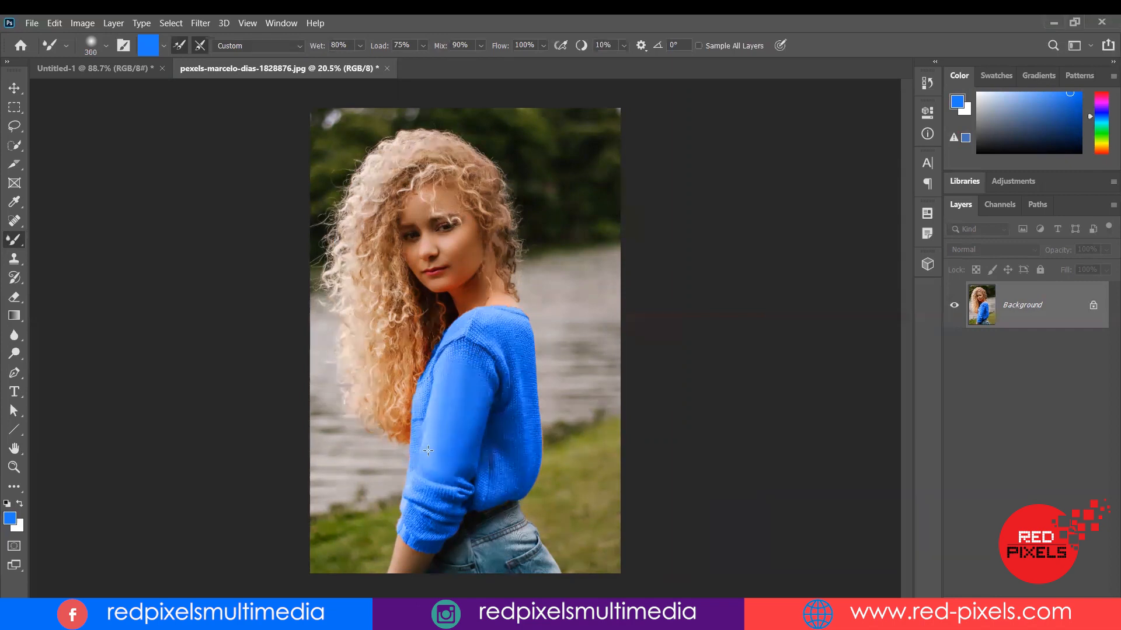
{"action": "mouse_move", "coordinate": [450, 376]}
{"action": "left_mouse_down"}
{"action": "mouse_move", "coordinate": [470, 344]}
{"action": "mouse_move", "coordinate": [485, 365]}
{"action": "left_mouse_up"}
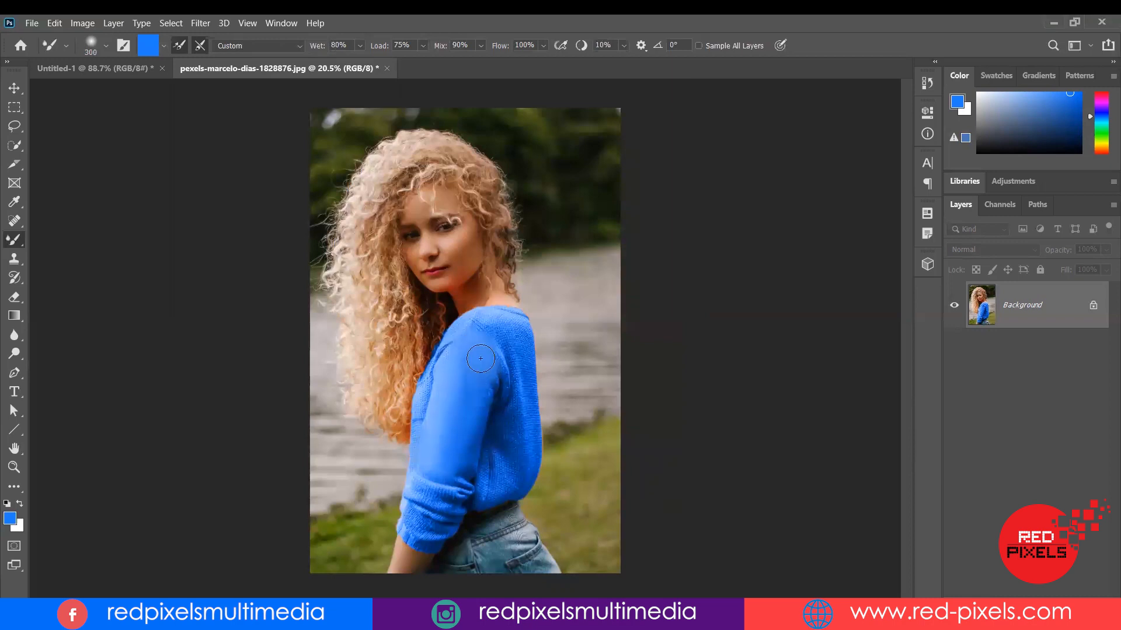
Step: Try blending the sweater's blue into the neighbouring hair with broad circular Mixer Brush strokes
{"action": "scroll", "coordinate": [502, 379], "scroll_direction": "up", "scroll_amount": 4}
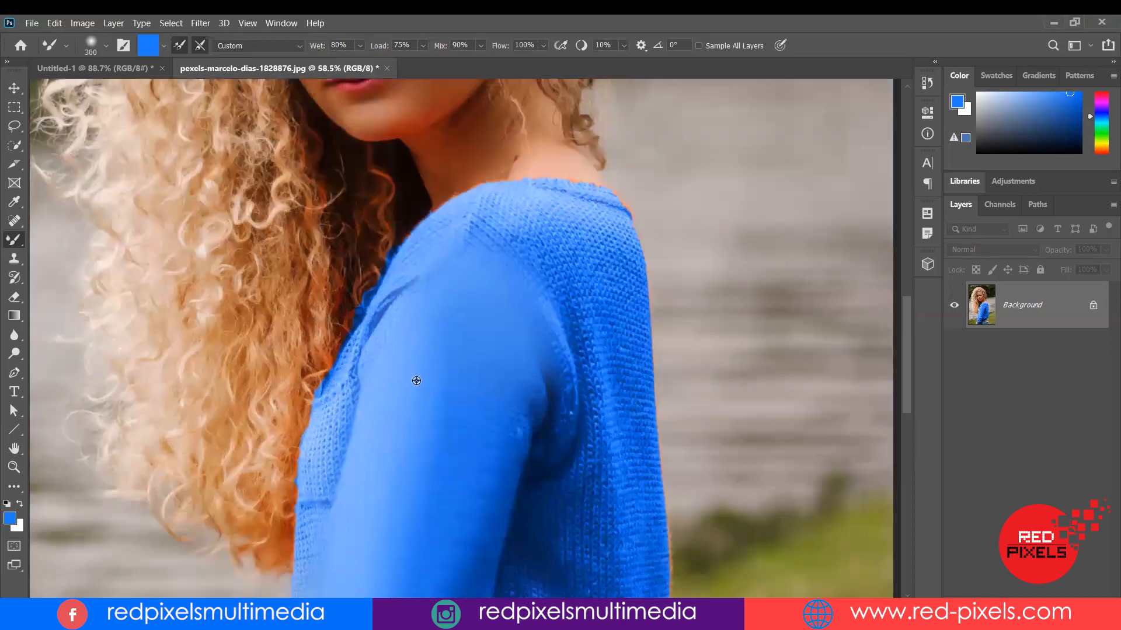
{"action": "left_click_drag", "start_coordinate": [514, 349], "coordinate": [521, 313]}
{"action": "mouse_move", "coordinate": [500, 389]}
{"action": "left_mouse_down"}
{"action": "mouse_move", "coordinate": [533, 366]}
{"action": "mouse_move", "coordinate": [464, 391]}
{"action": "mouse_move", "coordinate": [508, 373]}
{"action": "mouse_move", "coordinate": [484, 274]}
{"action": "mouse_move", "coordinate": [525, 245]}
{"action": "left_mouse_up"}
{"action": "mouse_move", "coordinate": [442, 502]}
{"action": "left_mouse_down"}
{"action": "mouse_move", "coordinate": [450, 432]}
{"action": "mouse_move", "coordinate": [422, 518]}
{"action": "mouse_move", "coordinate": [452, 442]}
{"action": "mouse_move", "coordinate": [437, 513]}
{"action": "mouse_move", "coordinate": [492, 361]}
{"action": "mouse_move", "coordinate": [420, 540]}
{"action": "mouse_move", "coordinate": [483, 451]}
{"action": "mouse_move", "coordinate": [461, 537]}
{"action": "mouse_move", "coordinate": [510, 413]}
{"action": "mouse_move", "coordinate": [438, 540]}
{"action": "mouse_move", "coordinate": [502, 424]}
{"action": "mouse_move", "coordinate": [444, 451]}
{"action": "mouse_move", "coordinate": [524, 436]}
{"action": "mouse_move", "coordinate": [495, 507]}
{"action": "mouse_move", "coordinate": [518, 428]}
{"action": "mouse_move", "coordinate": [533, 488]}
{"action": "mouse_move", "coordinate": [453, 346]}
{"action": "mouse_move", "coordinate": [410, 345]}
{"action": "mouse_move", "coordinate": [437, 473]}
{"action": "mouse_move", "coordinate": [556, 387]}
{"action": "mouse_move", "coordinate": [462, 326]}
{"action": "mouse_move", "coordinate": [447, 501]}
{"action": "mouse_move", "coordinate": [594, 426]}
{"action": "mouse_move", "coordinate": [431, 271]}
{"action": "mouse_move", "coordinate": [334, 462]}
{"action": "mouse_move", "coordinate": [502, 522]}
{"action": "mouse_move", "coordinate": [565, 370]}
{"action": "mouse_move", "coordinate": [406, 276]}
{"action": "mouse_move", "coordinate": [319, 517]}
{"action": "mouse_move", "coordinate": [389, 471]}
{"action": "mouse_move", "coordinate": [357, 421]}
{"action": "mouse_move", "coordinate": [393, 350]}
{"action": "mouse_move", "coordinate": [420, 327]}
{"action": "left_mouse_up"}
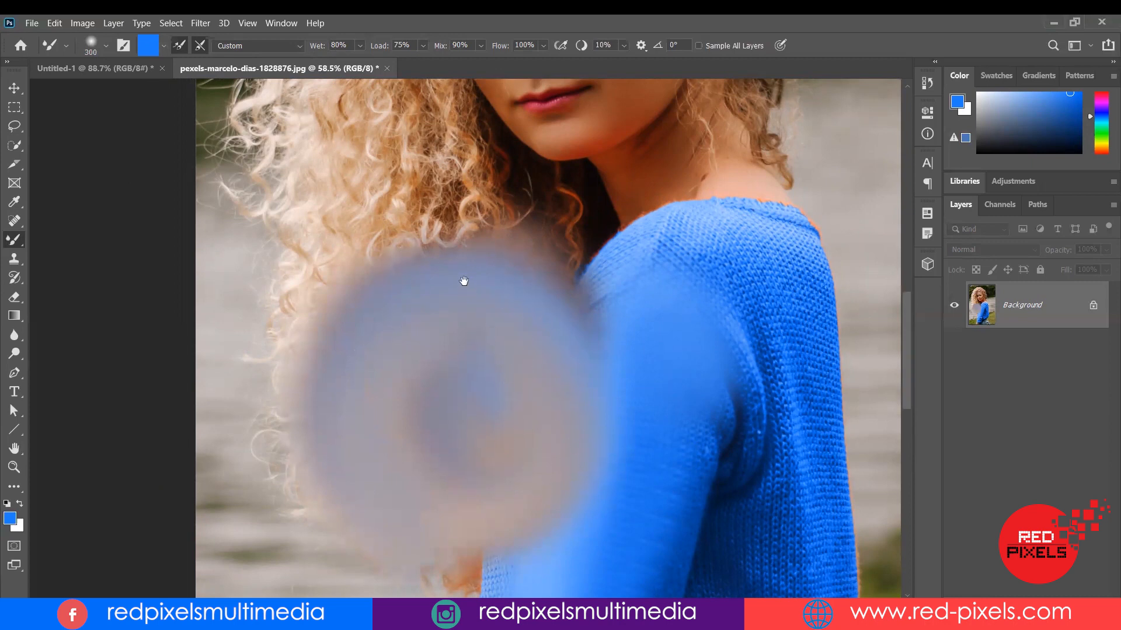
{"action": "left_click_drag", "start_coordinate": [407, 278], "coordinate": [283, 271]}
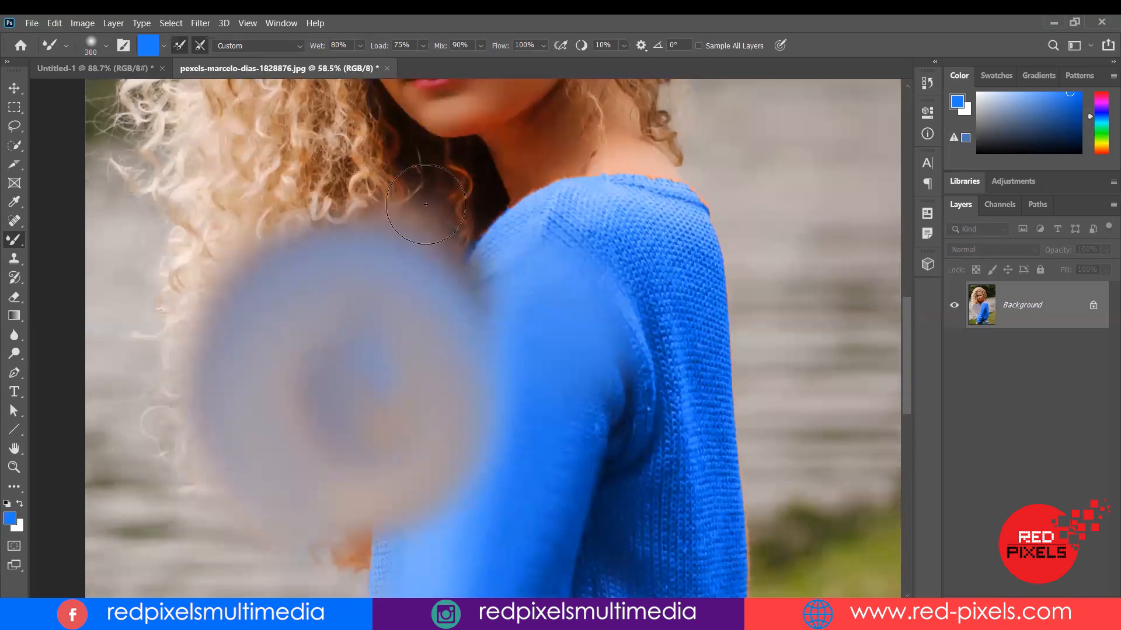
{"action": "scroll", "coordinate": [526, 228], "scroll_direction": "down", "scroll_amount": 2}
{"action": "mouse_move", "coordinate": [523, 308]}
{"action": "left_mouse_down"}
{"action": "mouse_move", "coordinate": [358, 401]}
{"action": "mouse_move", "coordinate": [343, 445]}
{"action": "mouse_move", "coordinate": [417, 478]}
{"action": "left_mouse_up"}
{"action": "mouse_move", "coordinate": [497, 438]}
{"action": "left_mouse_down"}
{"action": "mouse_move", "coordinate": [400, 490]}
{"action": "mouse_move", "coordinate": [480, 442]}
{"action": "mouse_move", "coordinate": [448, 446]}
{"action": "mouse_move", "coordinate": [458, 457]}
{"action": "mouse_move", "coordinate": [356, 502]}
{"action": "mouse_move", "coordinate": [327, 490]}
{"action": "left_mouse_up"}
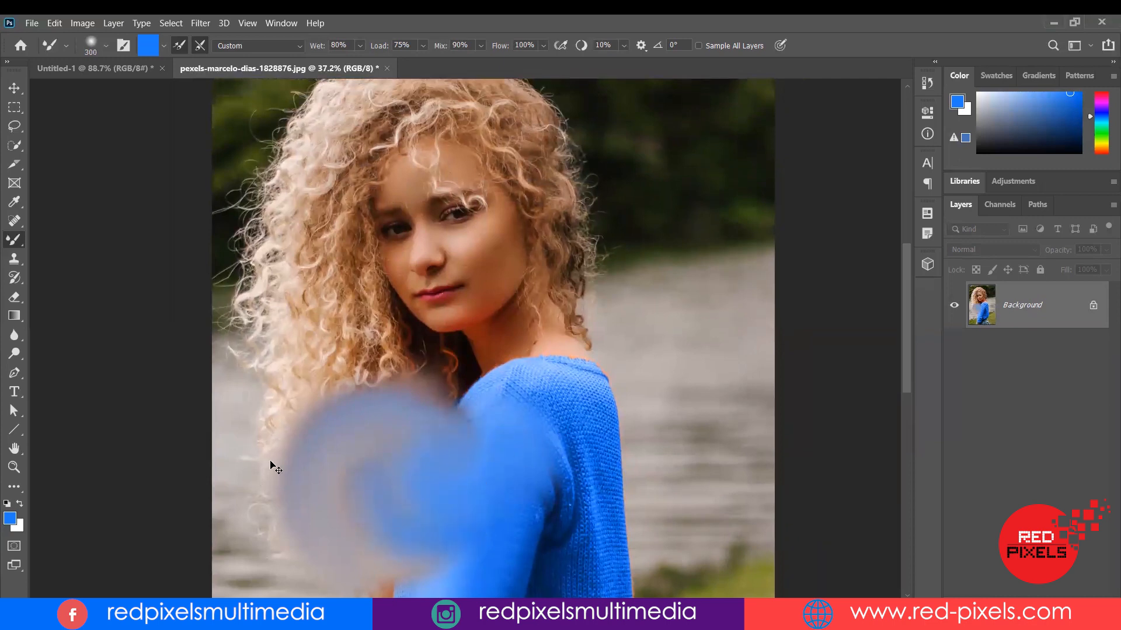
Step: Undo the Mixer Brush smears over the hair and the sweater's shoulder
{"action": "key", "text": "ctrl+z"}
{"action": "key", "text": "ctrl+z"}
{"action": "key", "text": "ctrl+z"}
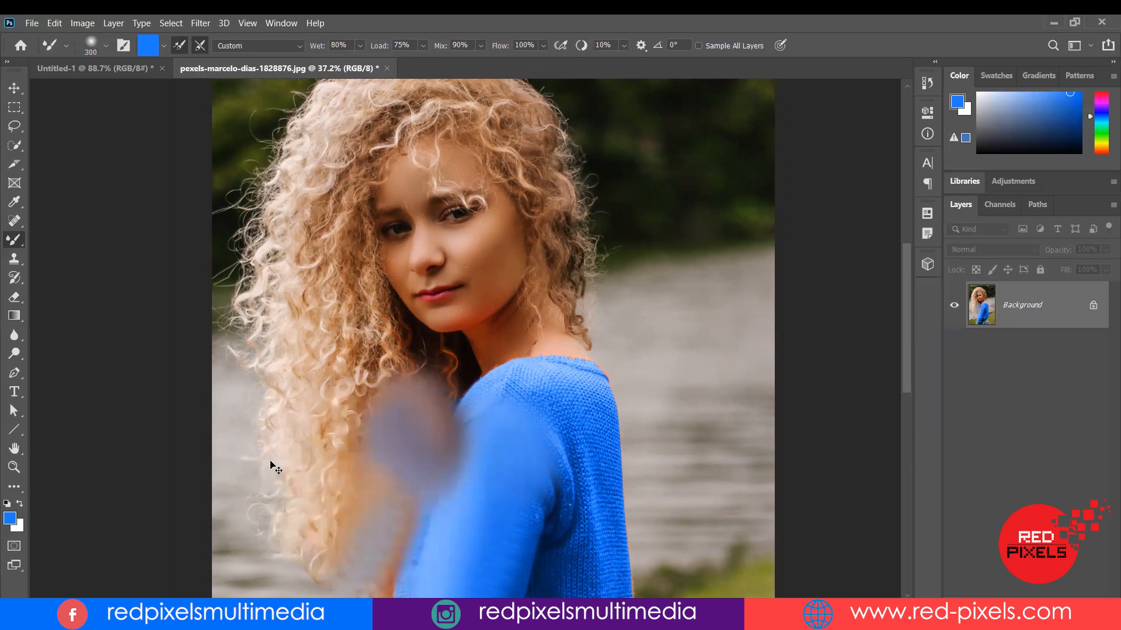
{"action": "key", "text": "ctrl+z"}
{"action": "key", "text": "ctrl+z"}
{"action": "key", "text": "ctrl+z"}
{"action": "key", "text": "ctrl+z"}
{"action": "key", "text": "ctrl+z"}
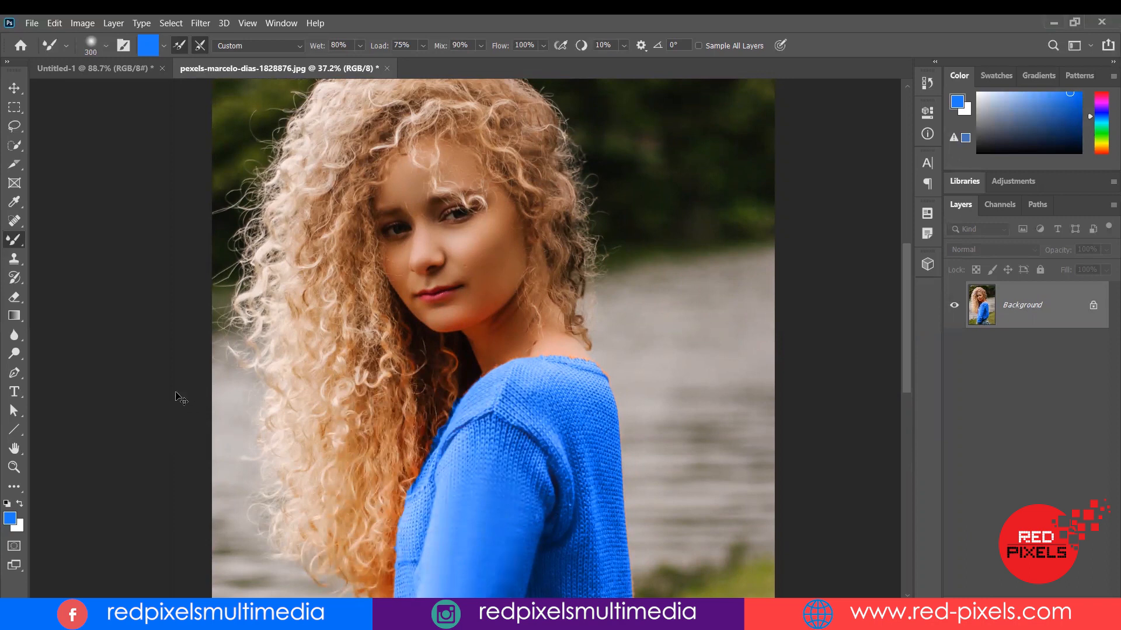
Step: Select the Pattern Stamp tool
{"action": "right_click", "coordinate": [7, 244]}
{"action": "left_click", "coordinate": [78, 240]}
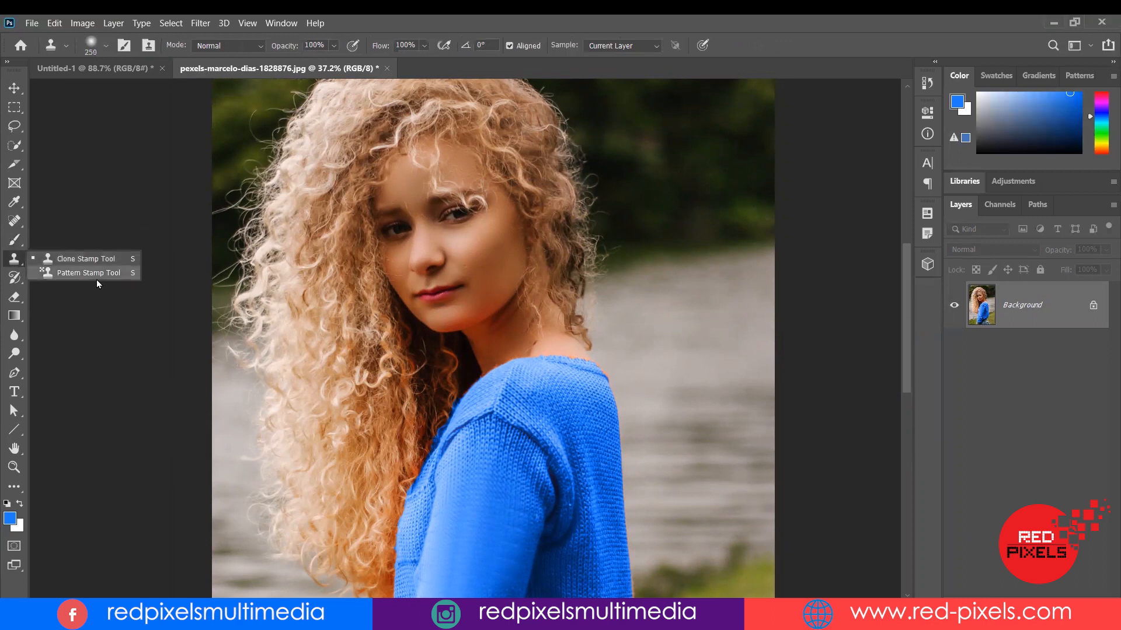
{"action": "left_click", "coordinate": [86, 272]}
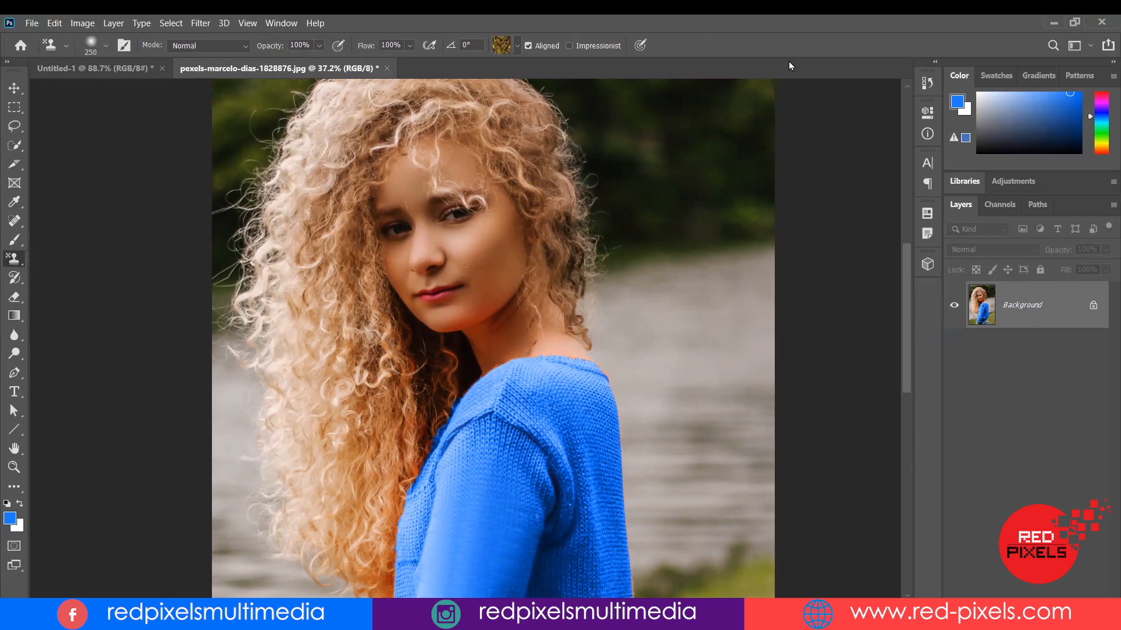
Step: Undo the remaining Mixer Brush strokes on the sleeve and the deselection of the sweater
{"action": "key", "text": "ctrl+z"}
{"action": "key", "text": "ctrl+z"}
{"action": "key", "text": "ctrl+z"}
{"action": "key", "text": "ctrl+z"}
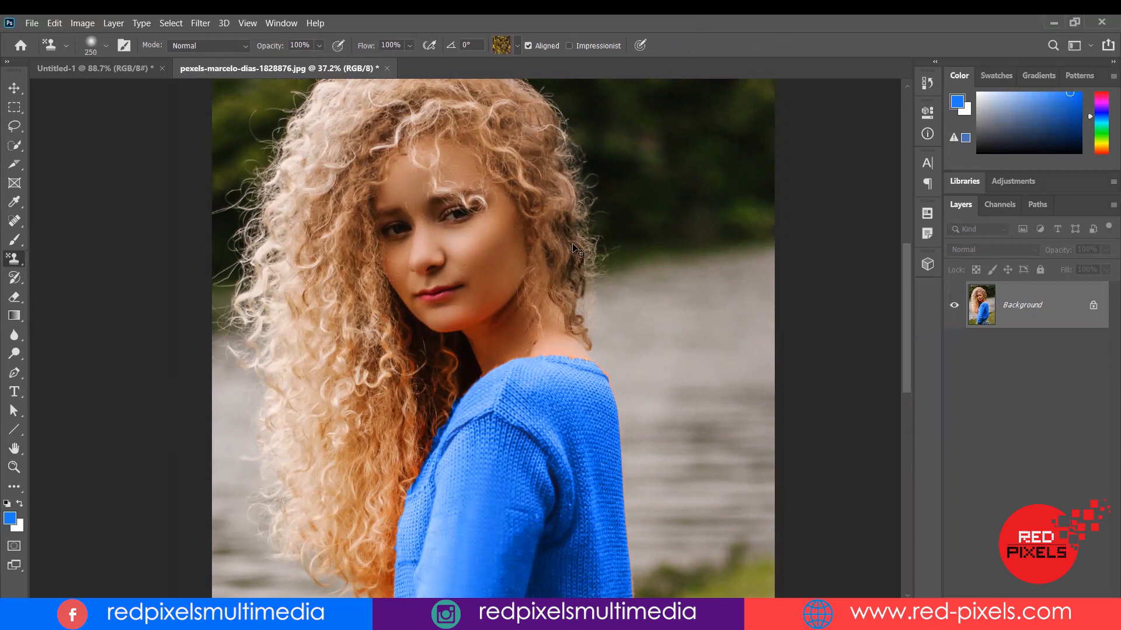
{"action": "scroll", "coordinate": [507, 342], "scroll_direction": "down", "scroll_amount": 5}
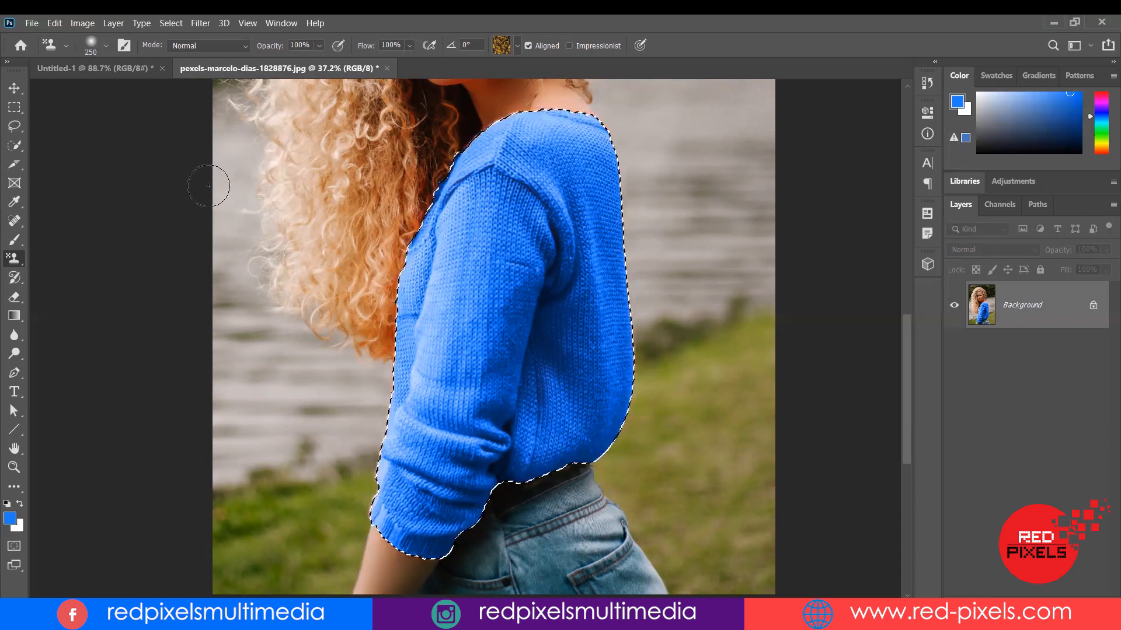
Step: Browse the Trees, Grass and Water pattern groups available for the Pattern Stamp
{"action": "right_click", "coordinate": [11, 263]}
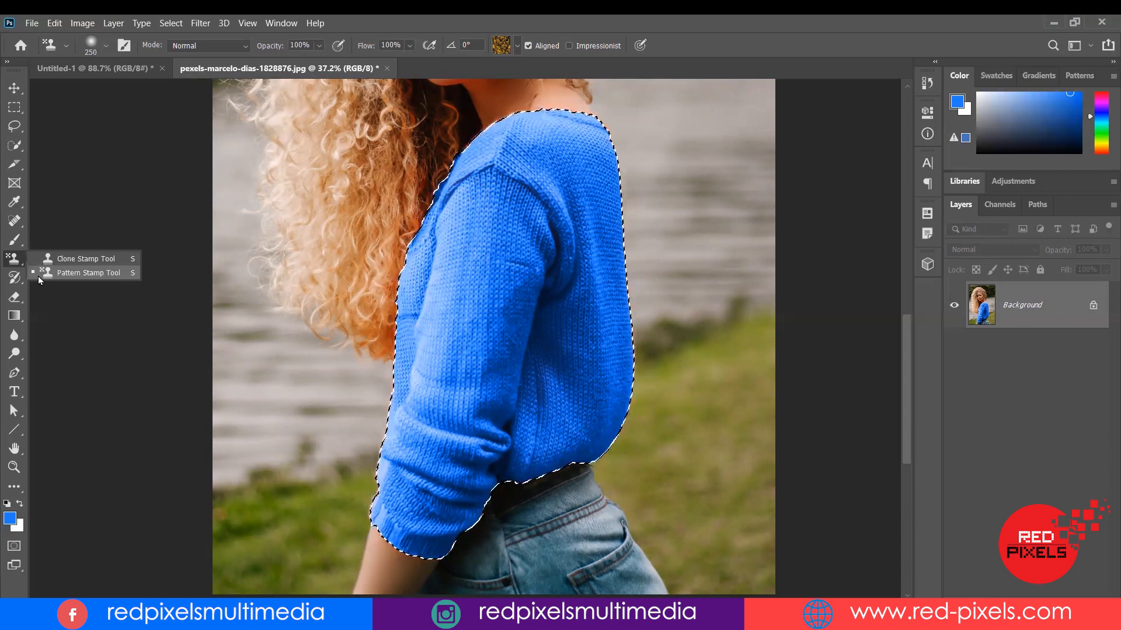
{"action": "left_click", "coordinate": [518, 44]}
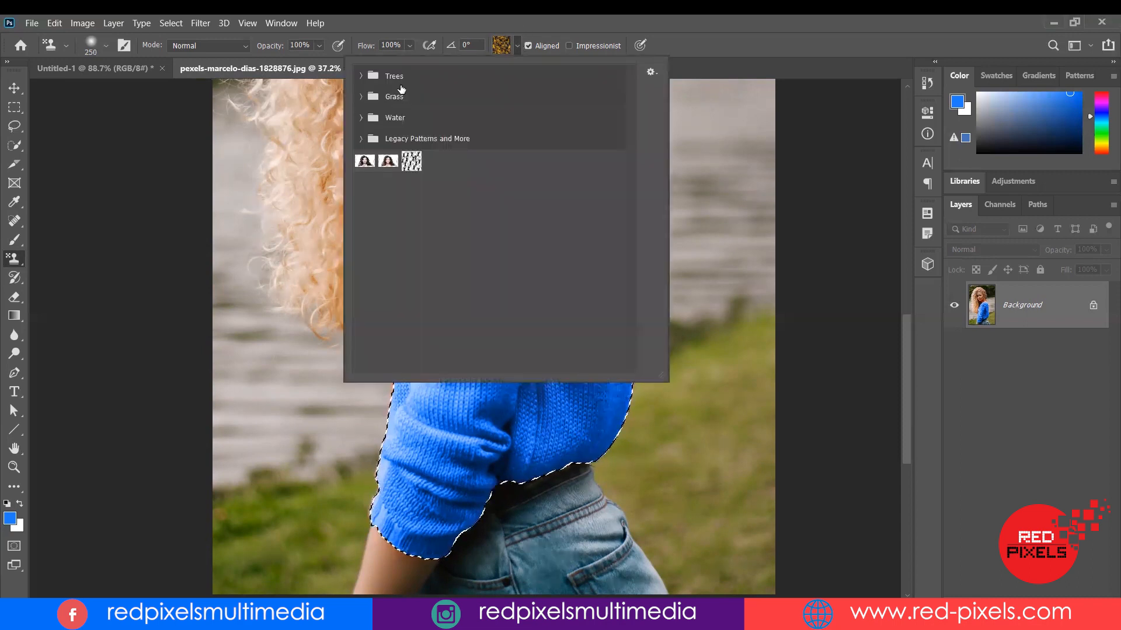
{"action": "left_click", "coordinate": [361, 76]}
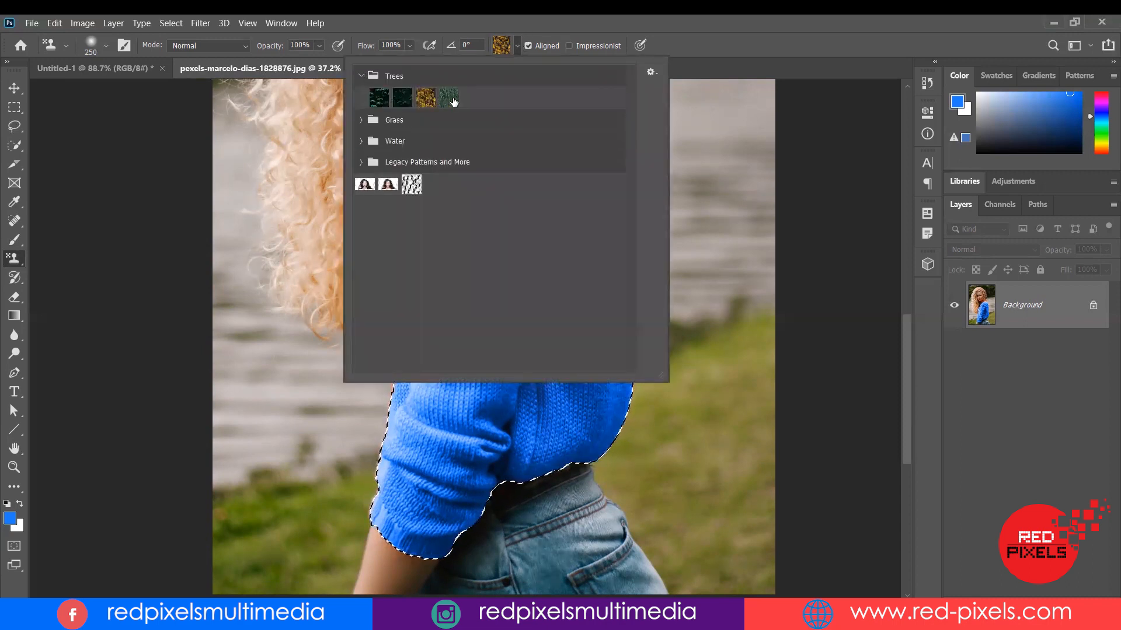
{"action": "left_click", "coordinate": [361, 120]}
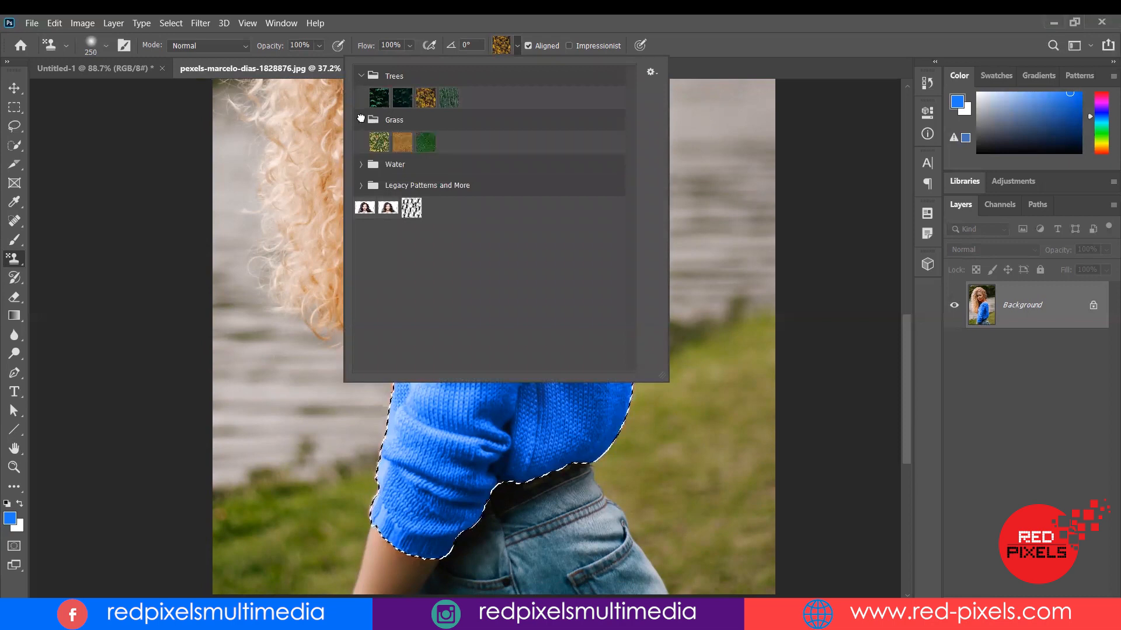
{"action": "left_click", "coordinate": [359, 165]}
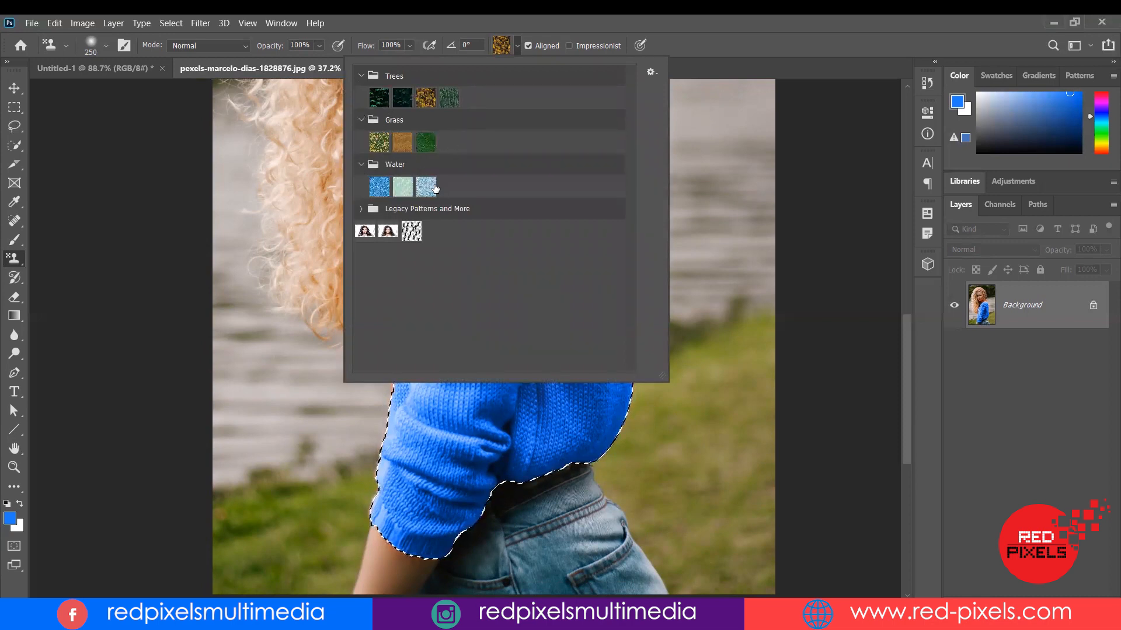
Step: Choose the yellow-tree pattern from the Trees group after trying the black-and-white pattern preset
{"action": "right_click", "coordinate": [363, 232]}
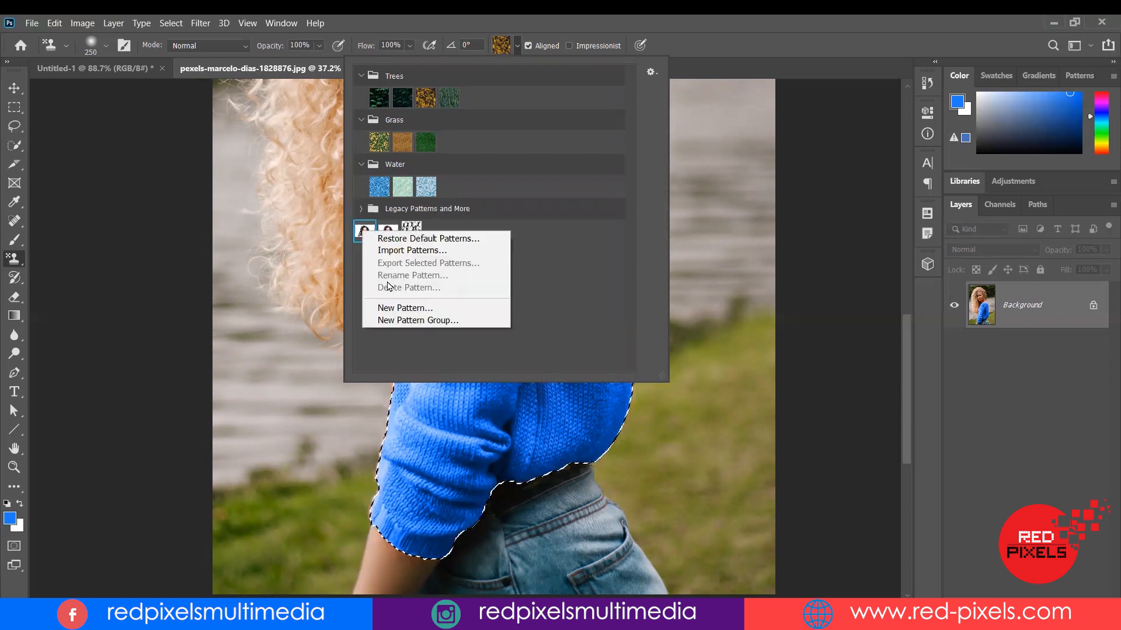
{"action": "left_click", "coordinate": [362, 229]}
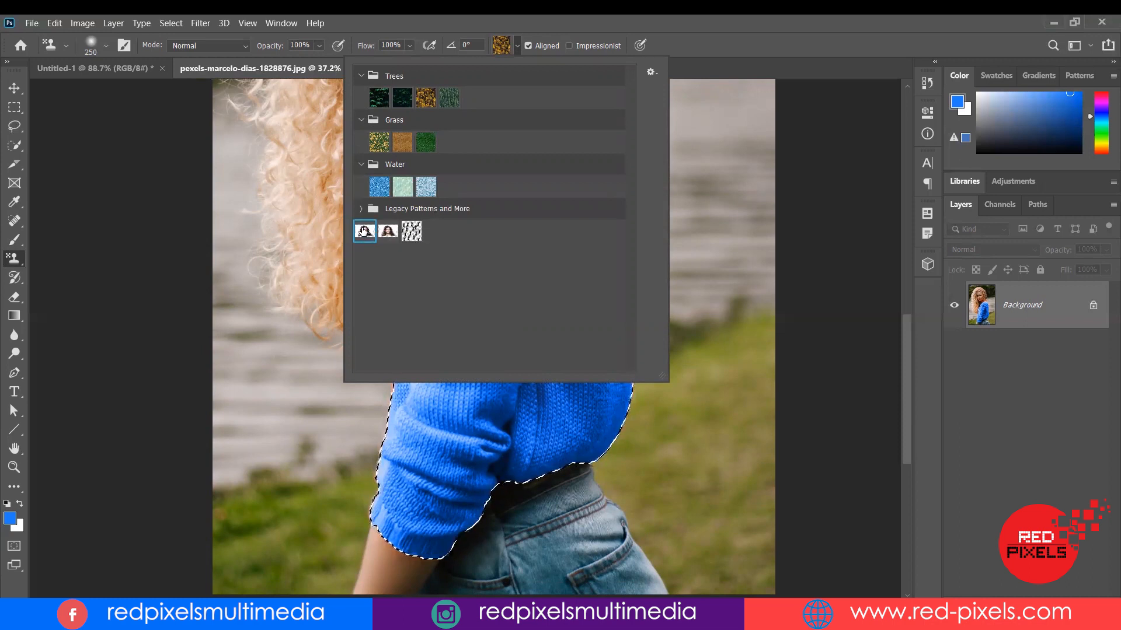
{"action": "left_click", "coordinate": [410, 231]}
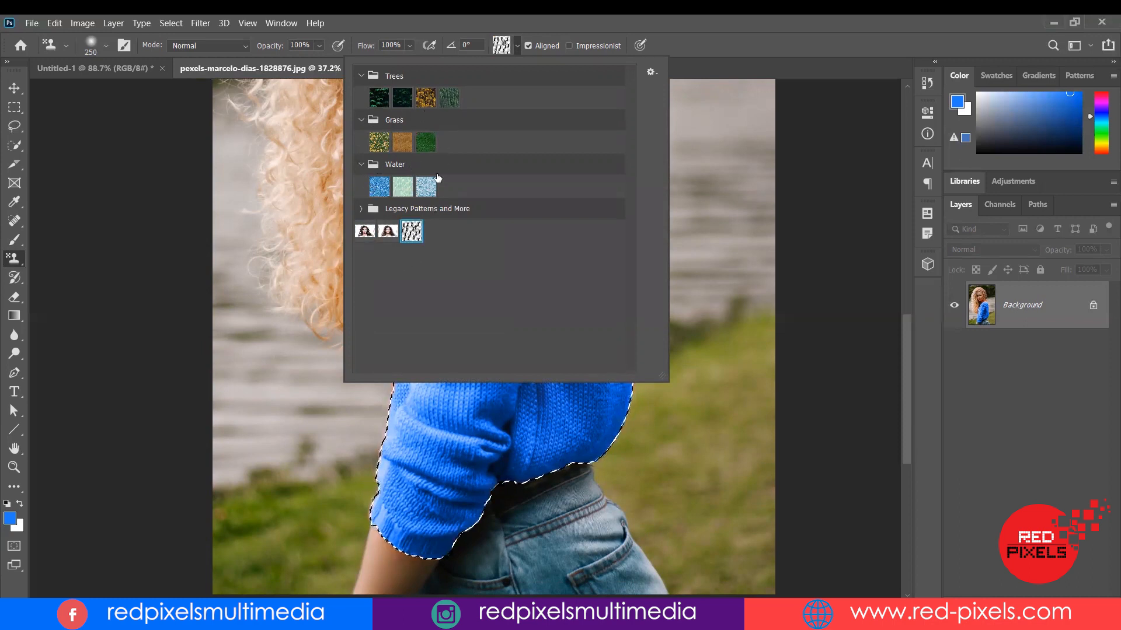
{"action": "left_click", "coordinate": [425, 102]}
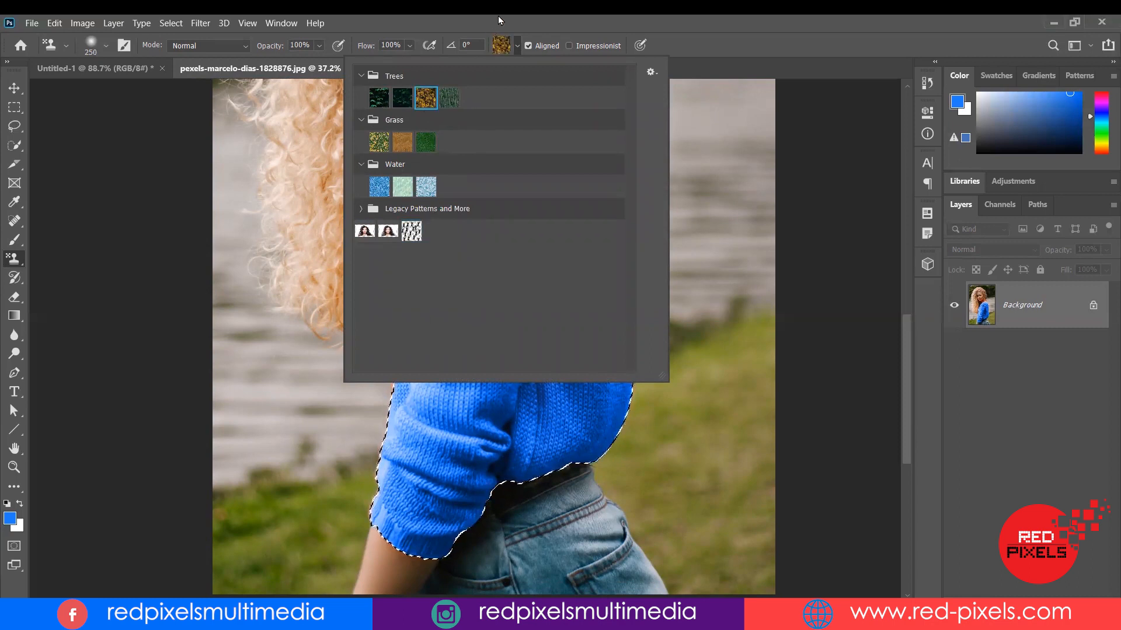
Step: Try stamping the yellow-tree pattern over the whole selected sweater in Normal mode with the 250-pixel brush
{"action": "left_click", "coordinate": [483, 187]}
{"action": "mouse_move", "coordinate": [499, 140]}
{"action": "left_mouse_down"}
{"action": "mouse_move", "coordinate": [467, 193]}
{"action": "mouse_move", "coordinate": [434, 300]}
{"action": "mouse_move", "coordinate": [435, 461]}
{"action": "mouse_move", "coordinate": [408, 262]}
{"action": "mouse_move", "coordinate": [526, 117]}
{"action": "mouse_move", "coordinate": [487, 199]}
{"action": "left_mouse_up"}
{"action": "mouse_move", "coordinate": [502, 299]}
{"action": "left_mouse_down"}
{"action": "mouse_move", "coordinate": [554, 233]}
{"action": "mouse_move", "coordinate": [467, 280]}
{"action": "mouse_move", "coordinate": [555, 202]}
{"action": "mouse_move", "coordinate": [509, 180]}
{"action": "mouse_move", "coordinate": [607, 152]}
{"action": "mouse_move", "coordinate": [616, 269]}
{"action": "mouse_move", "coordinate": [596, 285]}
{"action": "left_mouse_up"}
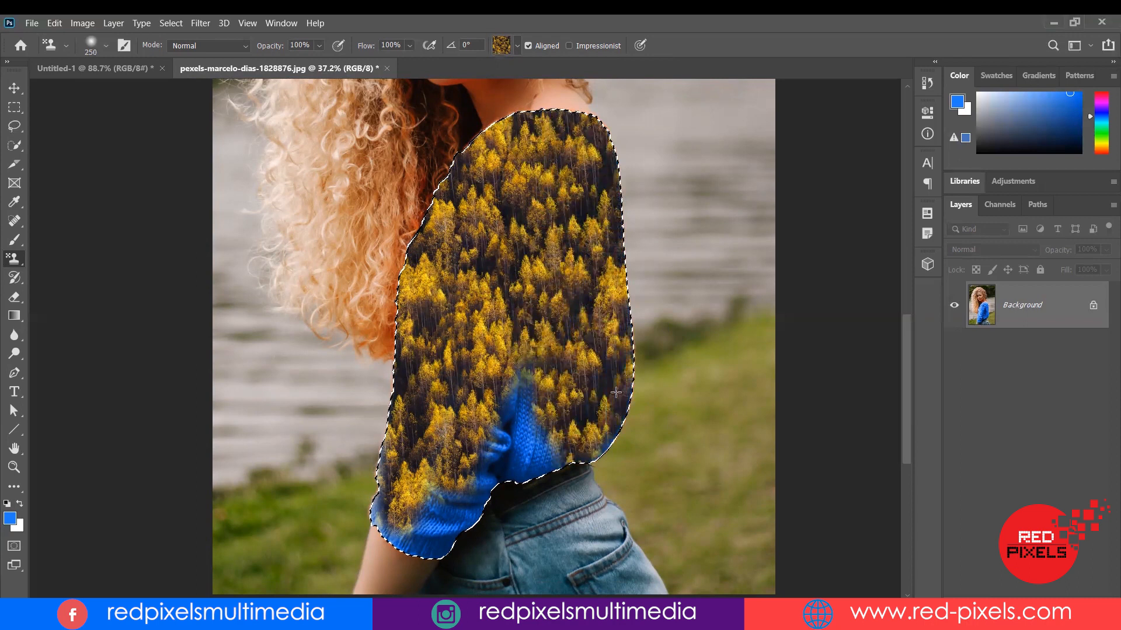
{"action": "mouse_move", "coordinate": [591, 379]}
{"action": "left_mouse_down"}
{"action": "mouse_move", "coordinate": [536, 329]}
{"action": "mouse_move", "coordinate": [470, 455]}
{"action": "left_mouse_up"}
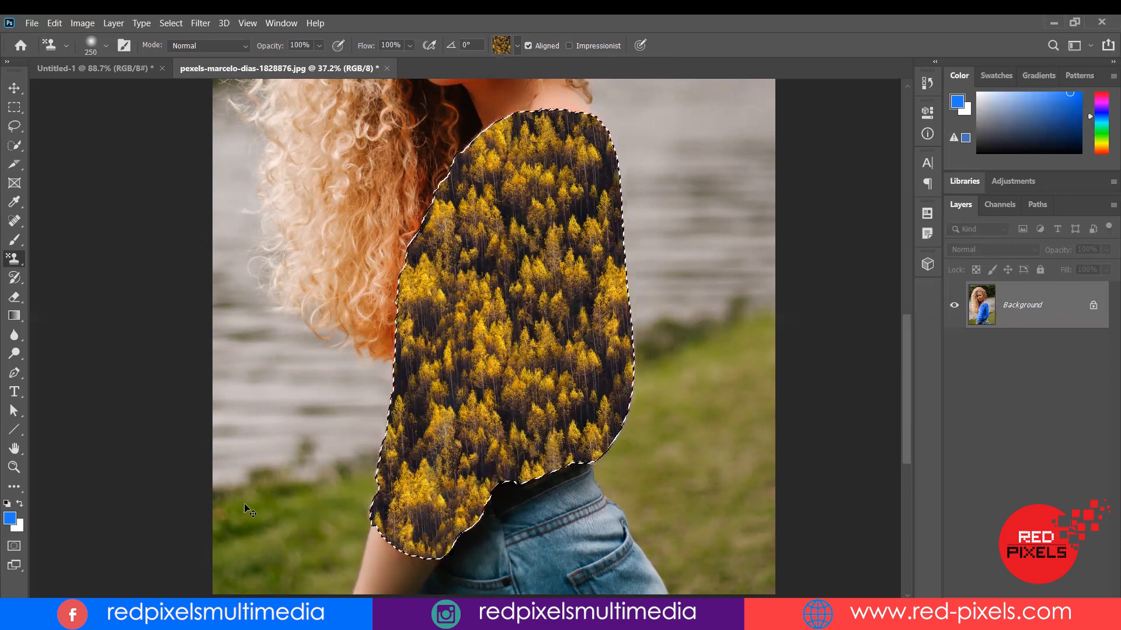
{"action": "key", "text": "ctrl+z"}
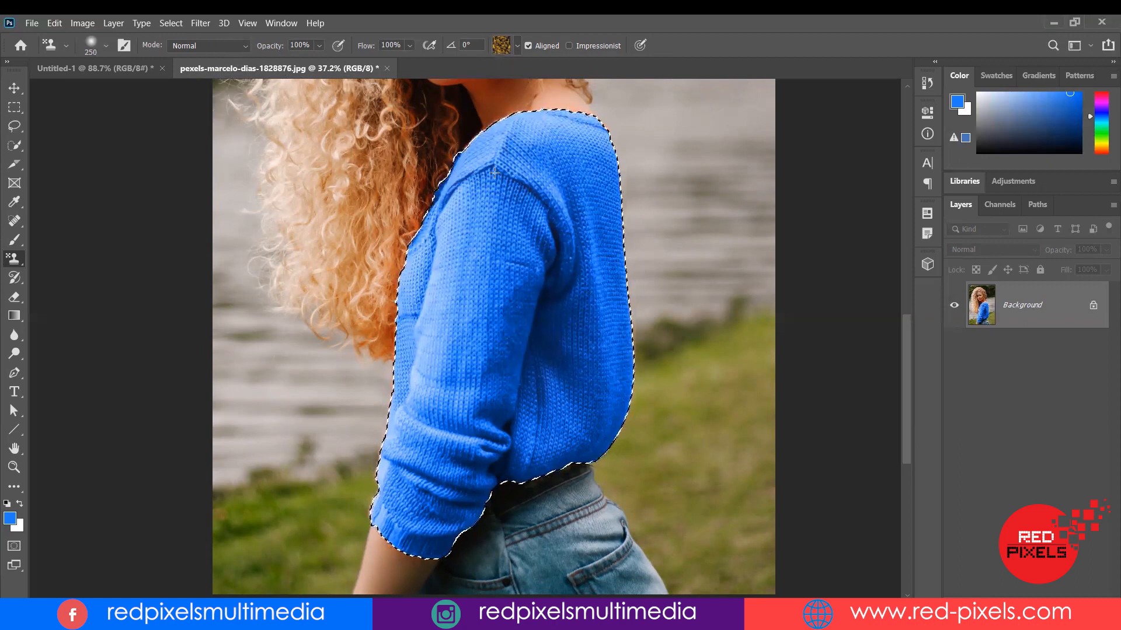
{"action": "left_click_drag", "start_coordinate": [490, 169], "coordinate": [440, 379]}
{"action": "key", "text": "ctrl+z"}
Step: Enlarge the Pattern Stamp brush to 600 pixels
{"action": "key", "text": "bracketleft"}
{"action": "key", "text": "bracketright"}
{"action": "key", "text": "bracketright"}
{"action": "key", "text": "bracketright"}
{"action": "key", "text": "bracketright"}
{"action": "key", "text": "bracketright"}
Step: Try painting the yellow-tree pattern across the sweater's sleeve and back with the enlarged 600-pixel brush
{"action": "left_click_drag", "start_coordinate": [525, 186], "coordinate": [408, 434]}
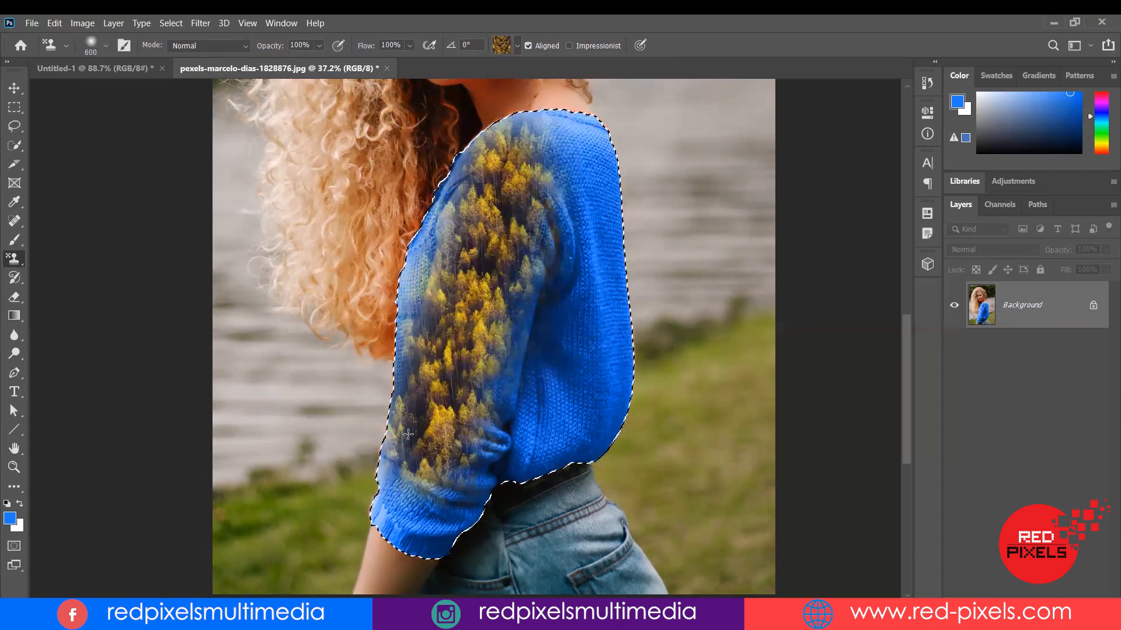
{"action": "left_click_drag", "start_coordinate": [564, 300], "coordinate": [604, 435]}
{"action": "mouse_move", "coordinate": [583, 174]}
{"action": "left_mouse_down"}
{"action": "mouse_move", "coordinate": [474, 171]}
{"action": "mouse_move", "coordinate": [447, 193]}
{"action": "mouse_move", "coordinate": [420, 287]}
{"action": "left_mouse_up"}
{"action": "mouse_move", "coordinate": [461, 142]}
{"action": "left_mouse_down"}
{"action": "mouse_move", "coordinate": [564, 219]}
{"action": "mouse_move", "coordinate": [518, 209]}
{"action": "left_mouse_up"}
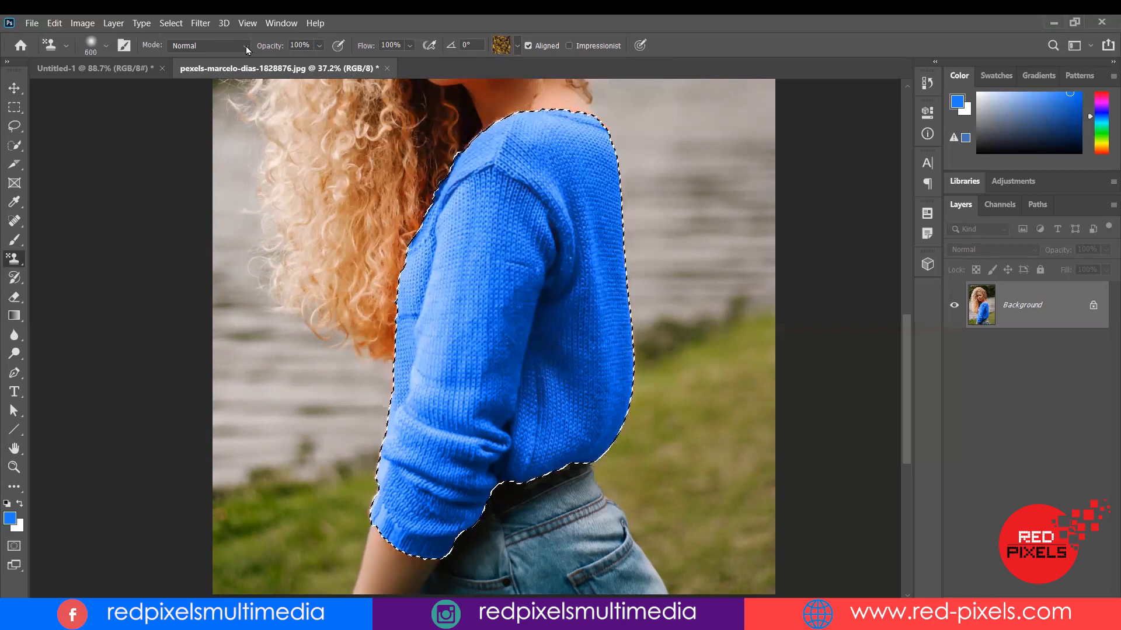
Step: Try stamping the tree pattern over the selected sweater with the brush mode set to Darken
{"action": "left_click", "coordinate": [246, 46]}
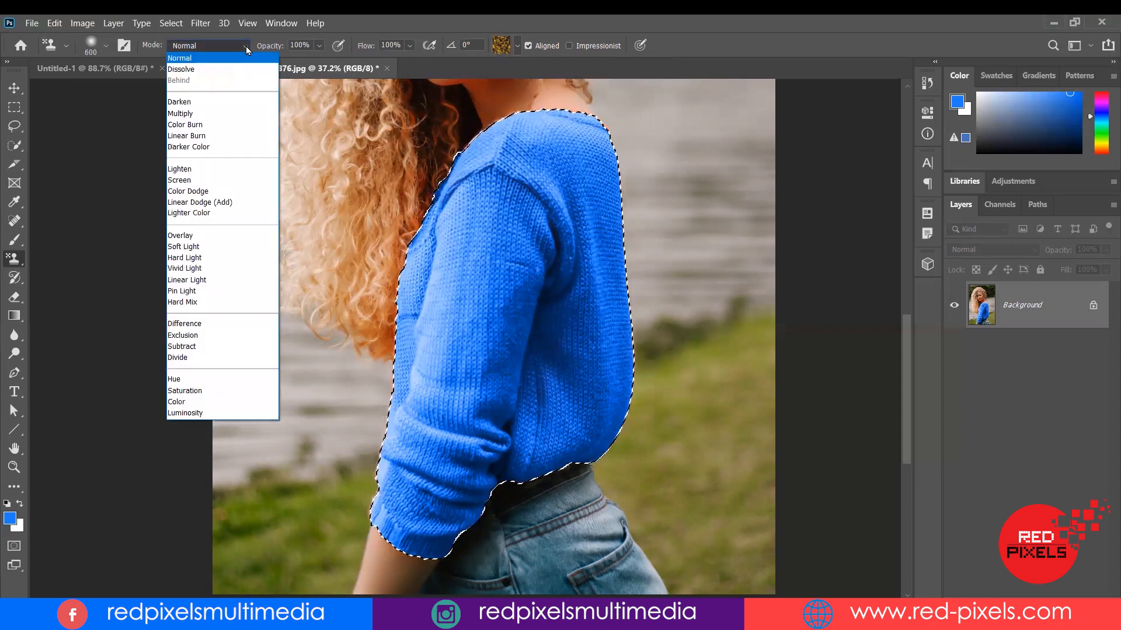
{"action": "left_click", "coordinate": [222, 101]}
{"action": "mouse_move", "coordinate": [534, 152]}
{"action": "left_mouse_down"}
{"action": "mouse_move", "coordinate": [496, 234]}
{"action": "mouse_move", "coordinate": [461, 409]}
{"action": "left_mouse_up"}
{"action": "mouse_move", "coordinate": [479, 203]}
{"action": "left_mouse_down"}
{"action": "mouse_move", "coordinate": [592, 310]}
{"action": "mouse_move", "coordinate": [499, 469]}
{"action": "left_mouse_up"}
{"action": "left_click_drag", "start_coordinate": [617, 189], "coordinate": [604, 175]}
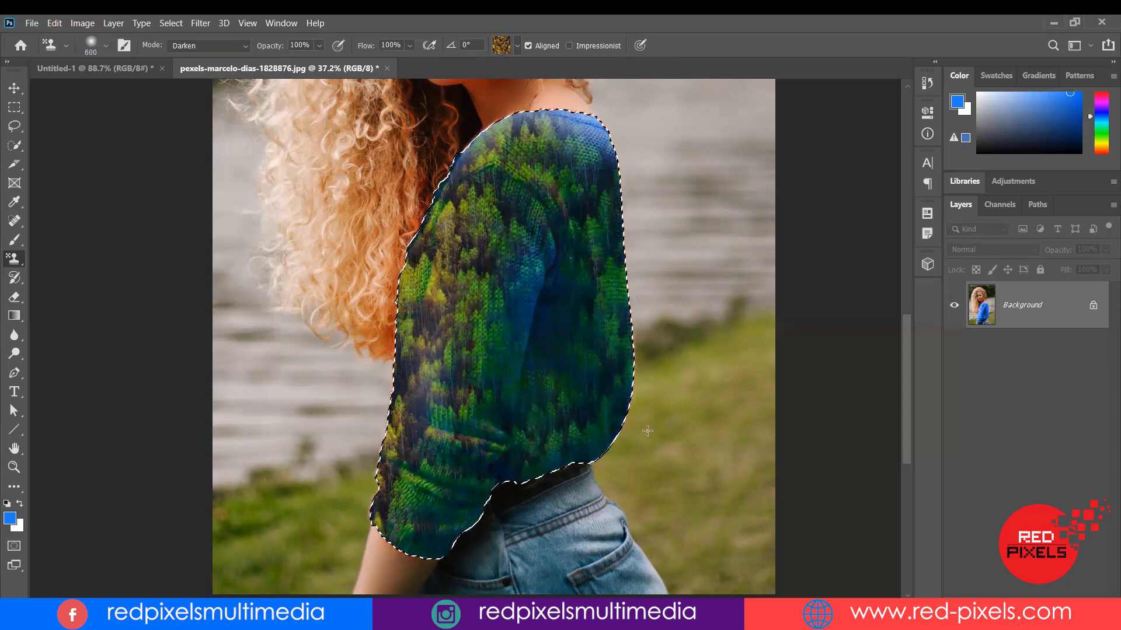
{"action": "mouse_move", "coordinate": [544, 130]}
{"action": "left_mouse_down"}
{"action": "mouse_move", "coordinate": [470, 158]}
{"action": "mouse_move", "coordinate": [421, 263]}
{"action": "mouse_move", "coordinate": [545, 223]}
{"action": "mouse_move", "coordinate": [527, 314]}
{"action": "mouse_move", "coordinate": [505, 294]}
{"action": "left_mouse_up"}
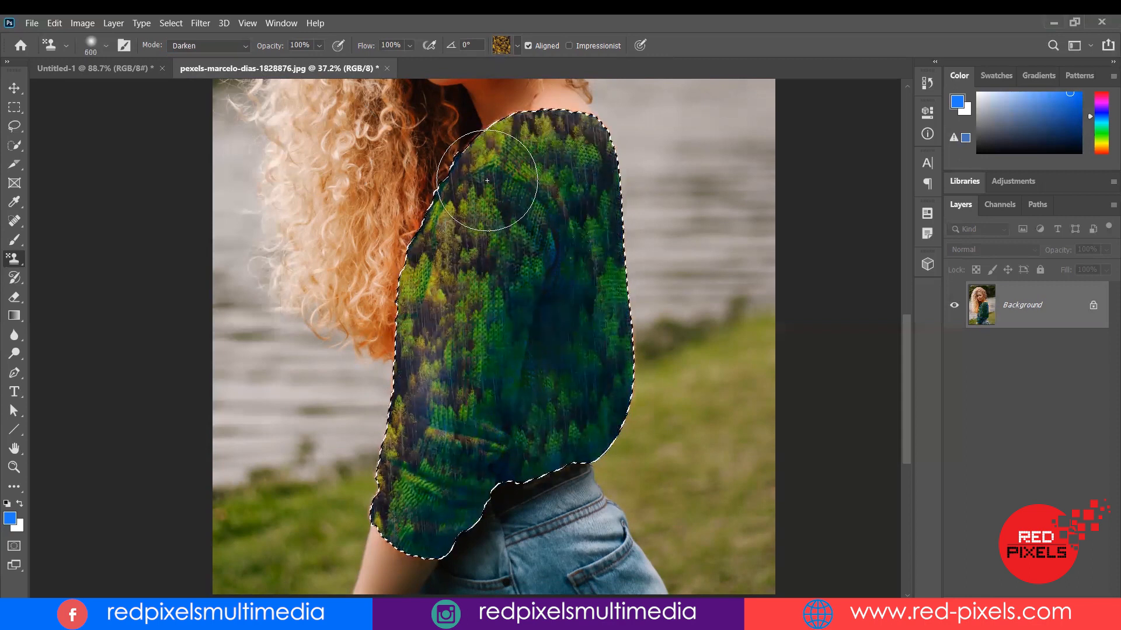
{"action": "left_click_drag", "start_coordinate": [528, 348], "coordinate": [504, 446]}
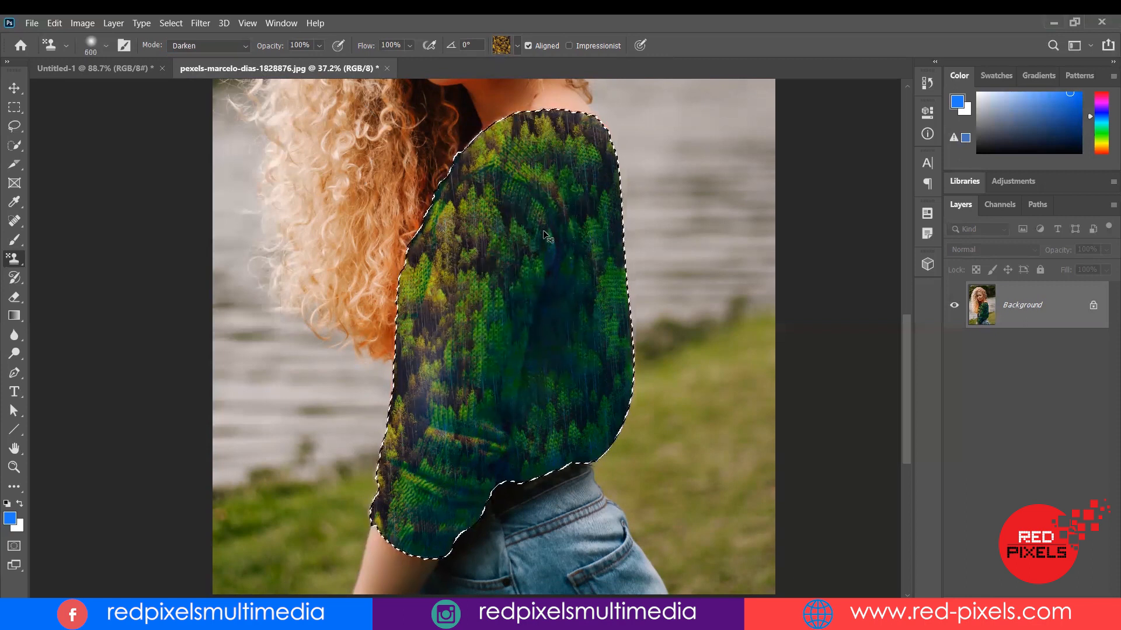
{"action": "key", "text": "ctrl+z"}
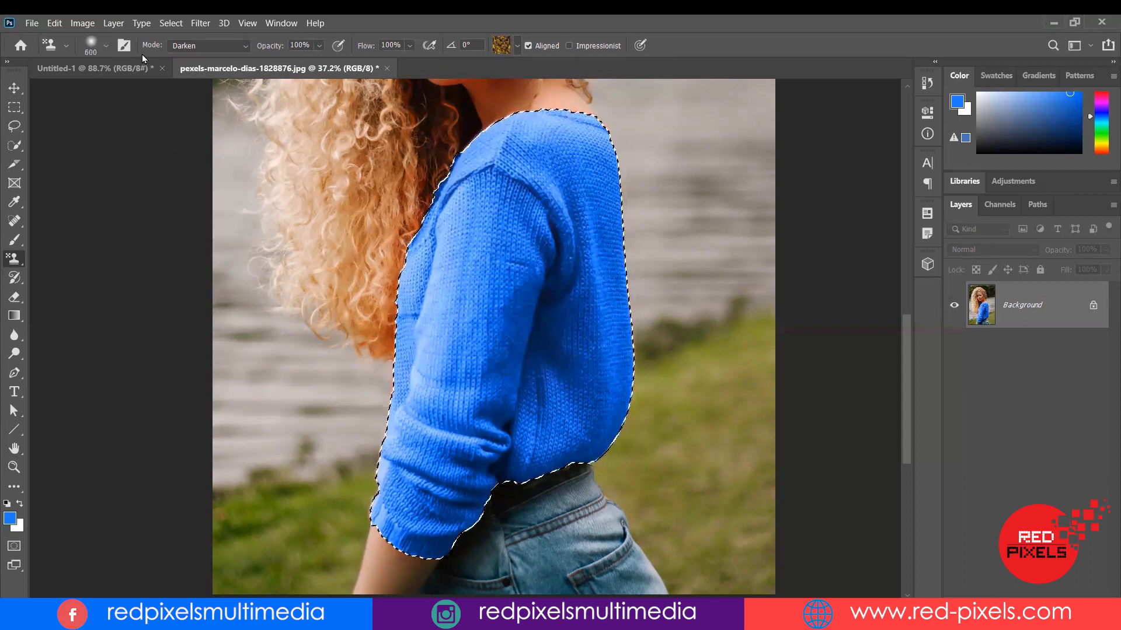
Step: Try stamping the tree pattern over the selected sweater with the brush mode set to Lighten
{"action": "left_click", "coordinate": [246, 46]}
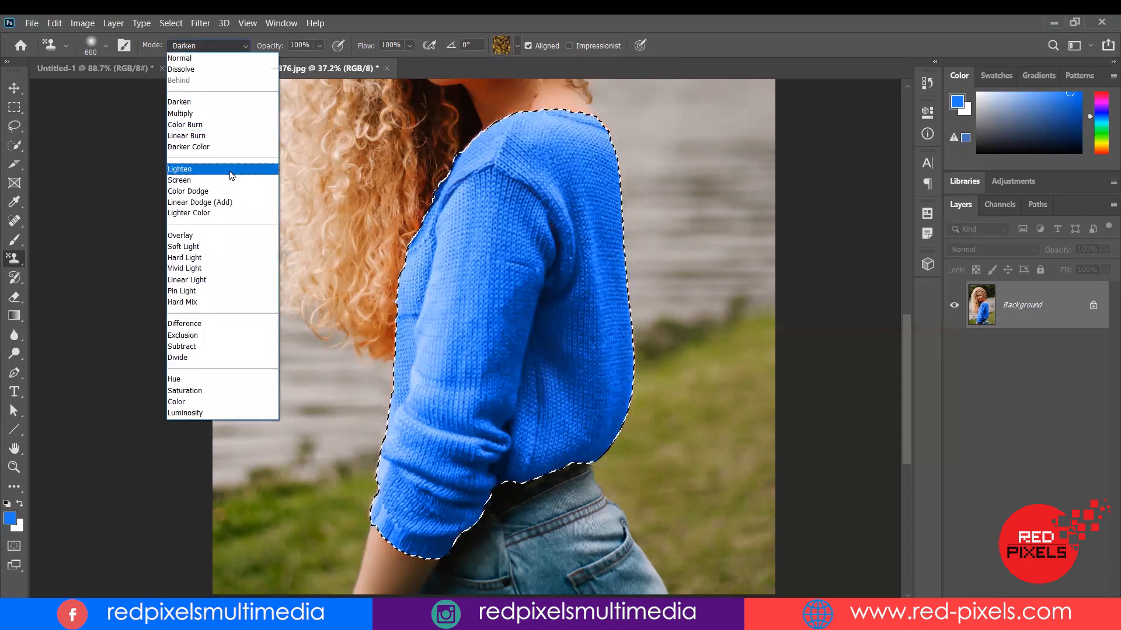
{"action": "left_click", "coordinate": [198, 170]}
{"action": "mouse_move", "coordinate": [502, 245]}
{"action": "left_mouse_down"}
{"action": "mouse_move", "coordinate": [425, 523]}
{"action": "mouse_move", "coordinate": [606, 251]}
{"action": "mouse_move", "coordinate": [560, 385]}
{"action": "mouse_move", "coordinate": [566, 178]}
{"action": "mouse_move", "coordinate": [407, 390]}
{"action": "left_mouse_up"}
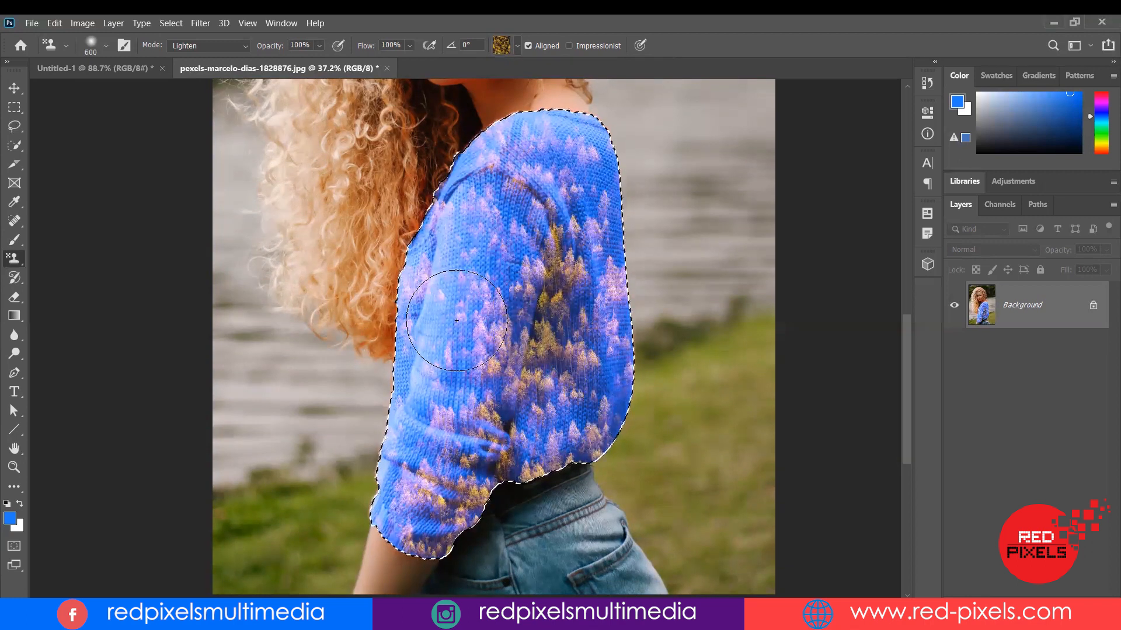
Step: Reset the foreground and background colours to black and white, and undo the Lighten pattern strokes on the sweater
{"action": "key", "text": "d"}
{"action": "key", "text": "ctrl+minus"}
{"action": "key", "text": "ctrl+minus"}
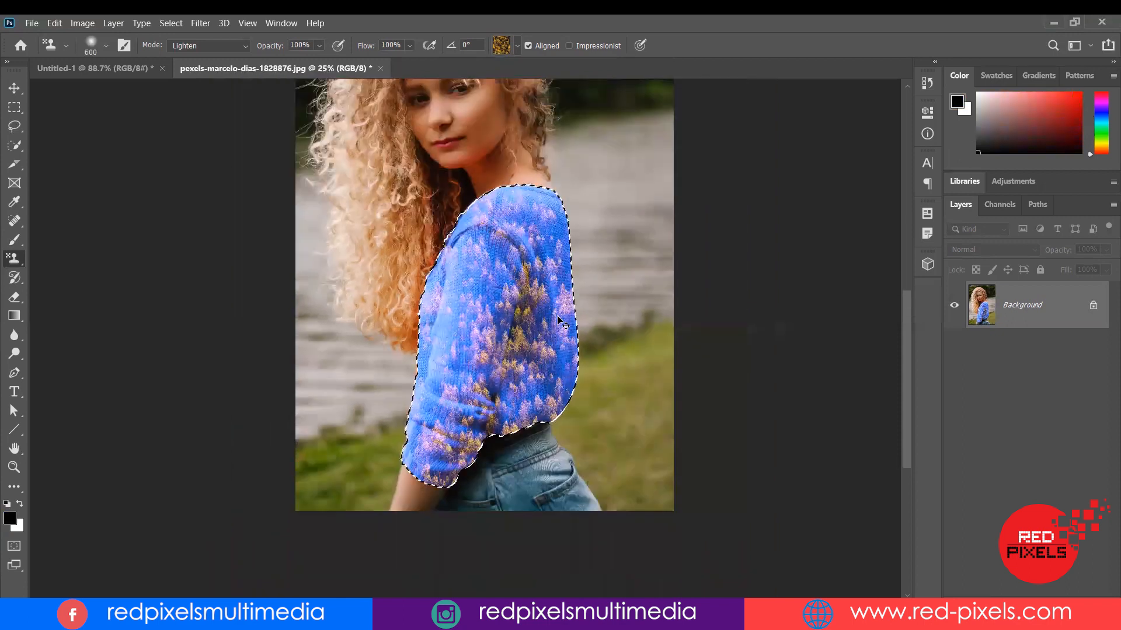
{"action": "key", "text": "ctrl+minus"}
{"action": "key", "text": "ctrl+z"}
{"action": "key", "text": "ctrl+z"}
{"action": "key", "text": "ctrl+z"}
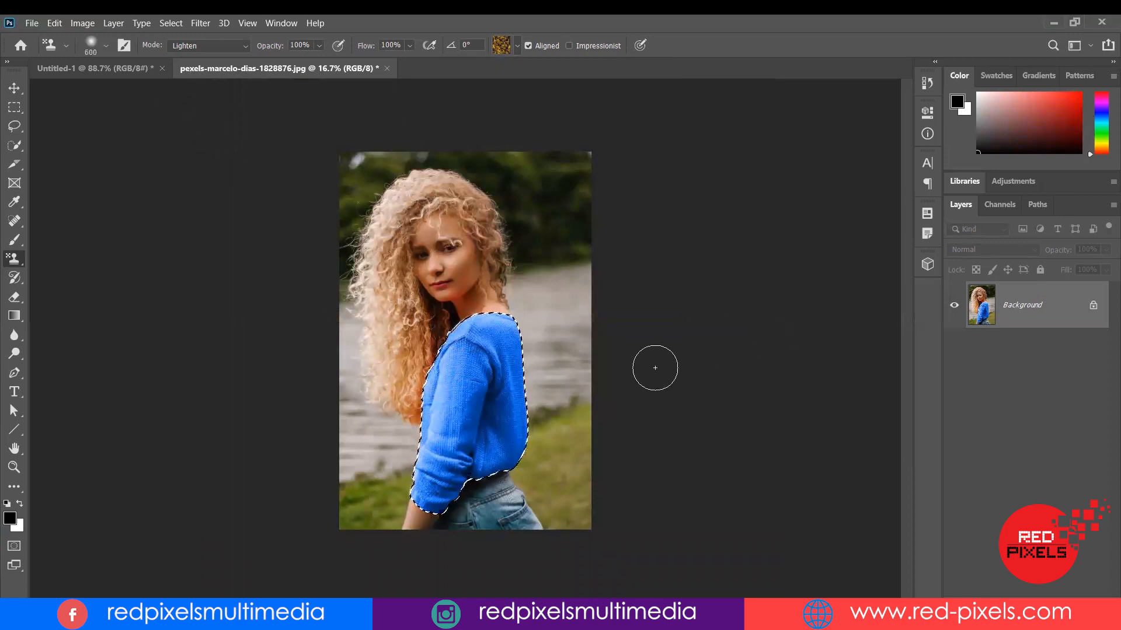
Step: Stamp the yellow-tree pattern in Normal mode over the selected sweater on a new layer, and clear the selection
{"action": "key", "text": "ctrl+shift+alt+n"}
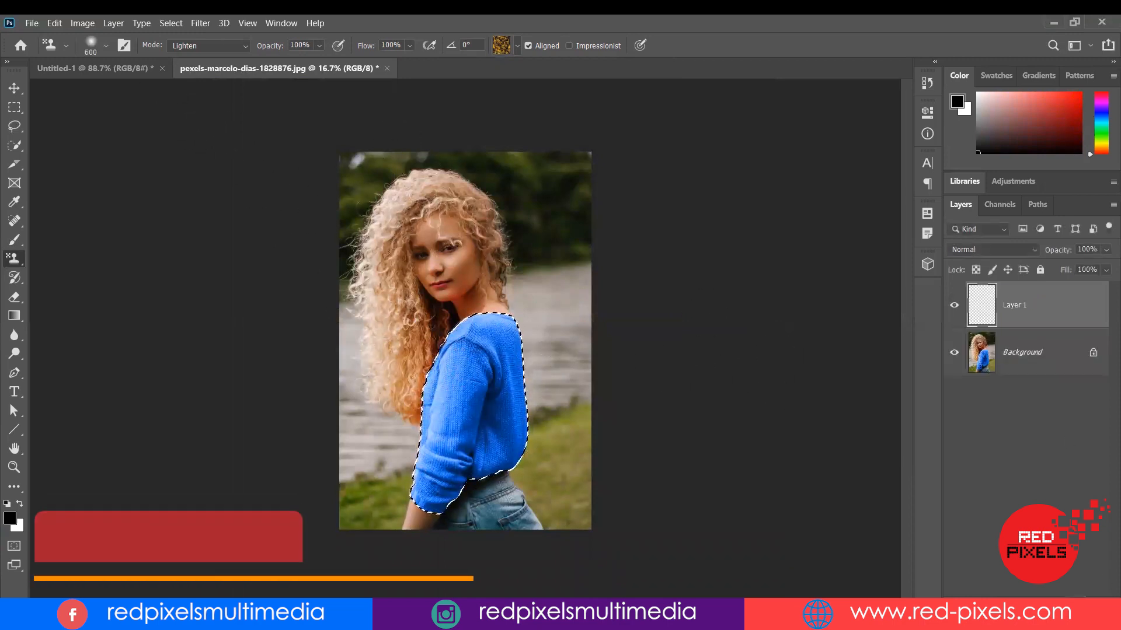
{"action": "left_click", "coordinate": [227, 47]}
{"action": "left_click", "coordinate": [206, 65]}
{"action": "left_click_drag", "start_coordinate": [491, 333], "coordinate": [380, 486]}
{"action": "mouse_move", "coordinate": [504, 322]}
{"action": "left_mouse_down"}
{"action": "mouse_move", "coordinate": [453, 487]}
{"action": "mouse_move", "coordinate": [404, 508]}
{"action": "mouse_move", "coordinate": [526, 429]}
{"action": "left_mouse_up"}
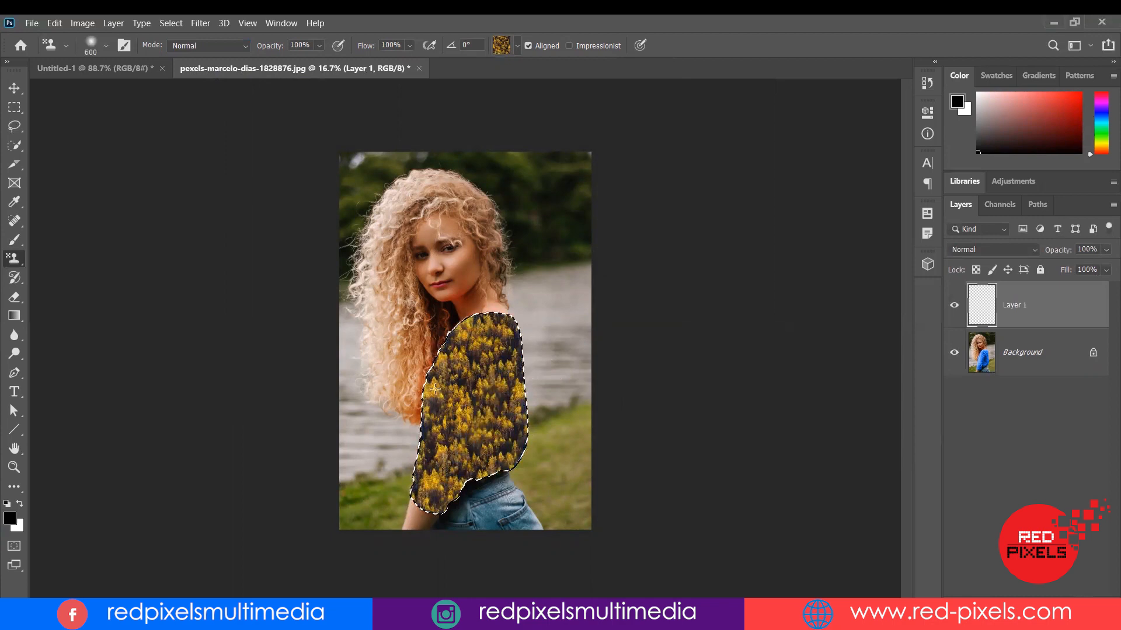
{"action": "left_click", "coordinate": [171, 23]}
{"action": "left_click", "coordinate": [229, 54]}
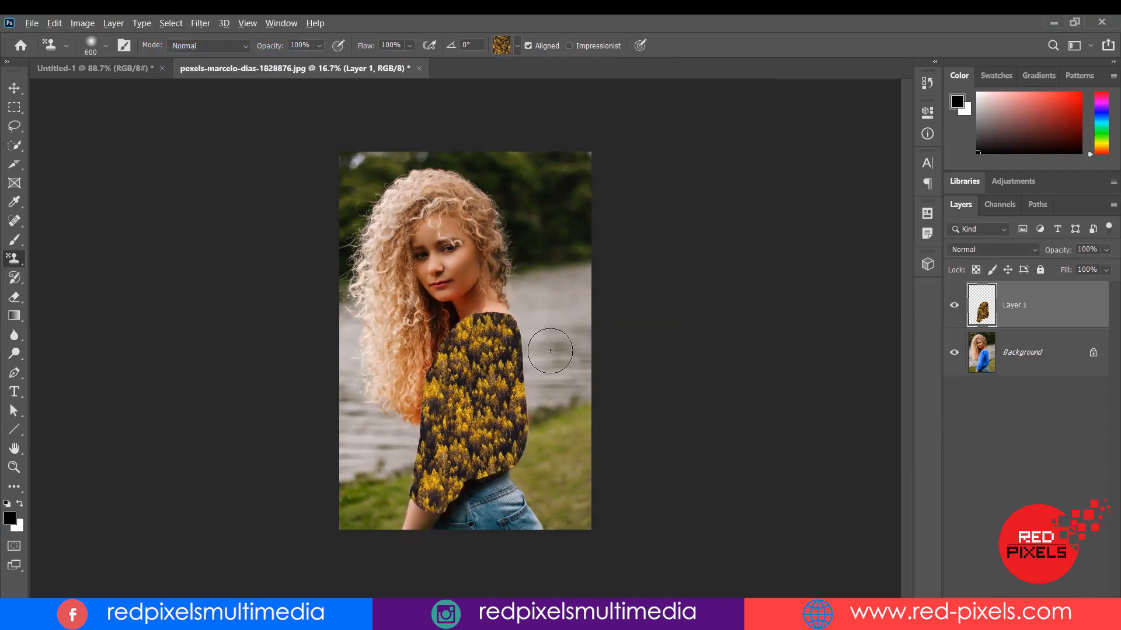
Step: Set the blend mode of the pattern layer, Layer 1, to Soft Light
{"action": "scroll", "coordinate": [550, 351], "scroll_direction": "up", "scroll_amount": 1}
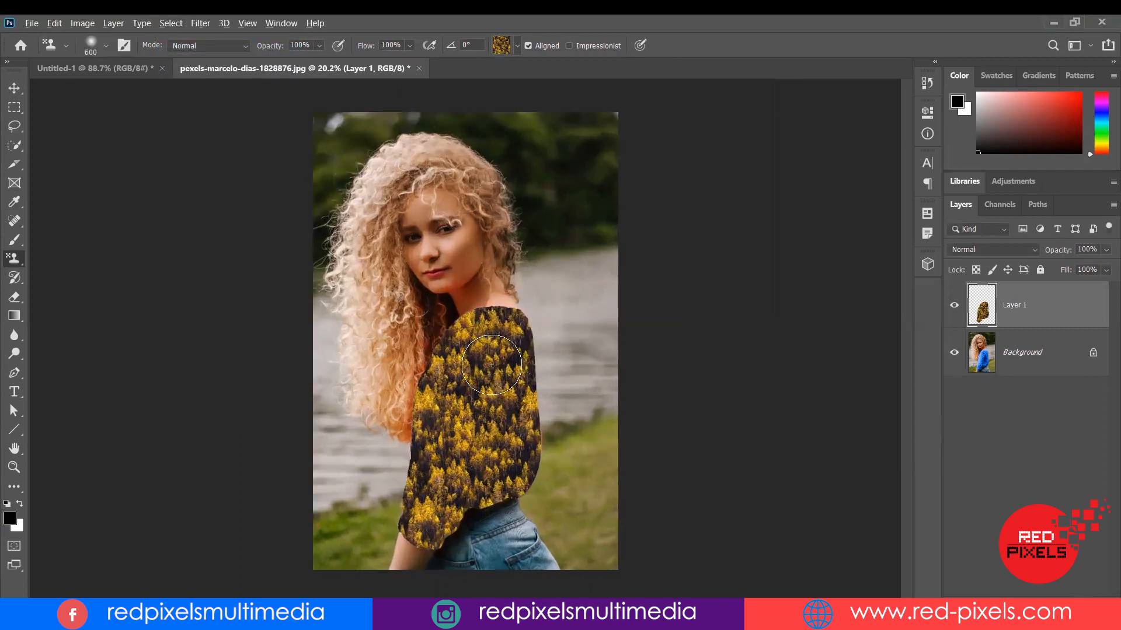
{"action": "scroll", "coordinate": [493, 356], "scroll_direction": "up", "scroll_amount": 2}
{"action": "left_click_drag", "start_coordinate": [488, 257], "coordinate": [474, 119]}
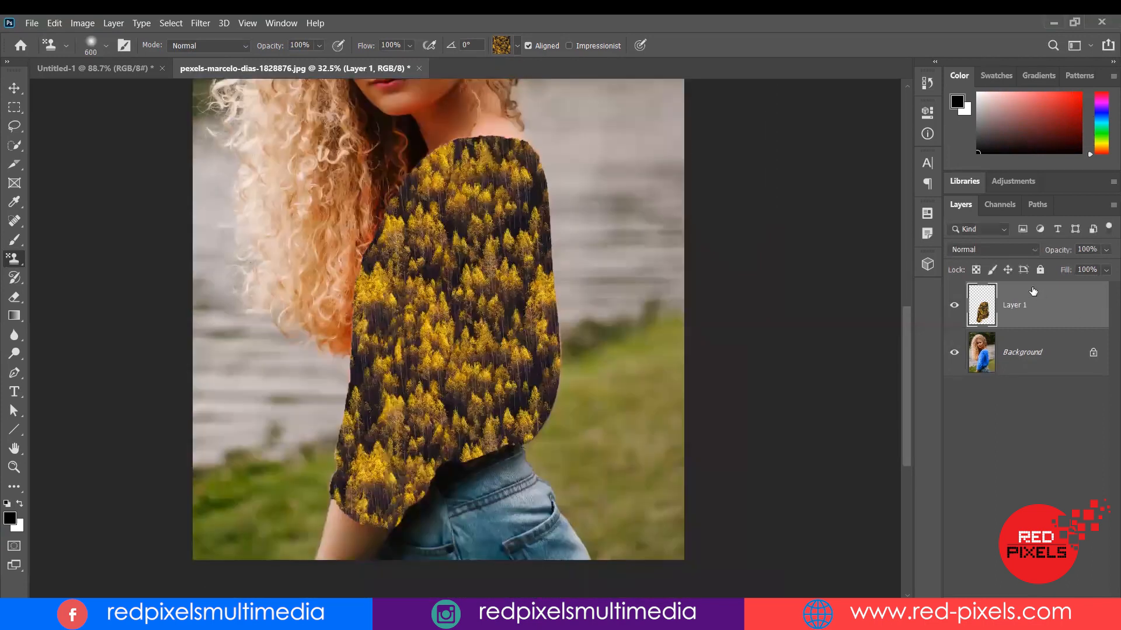
{"action": "left_click", "coordinate": [1031, 248]}
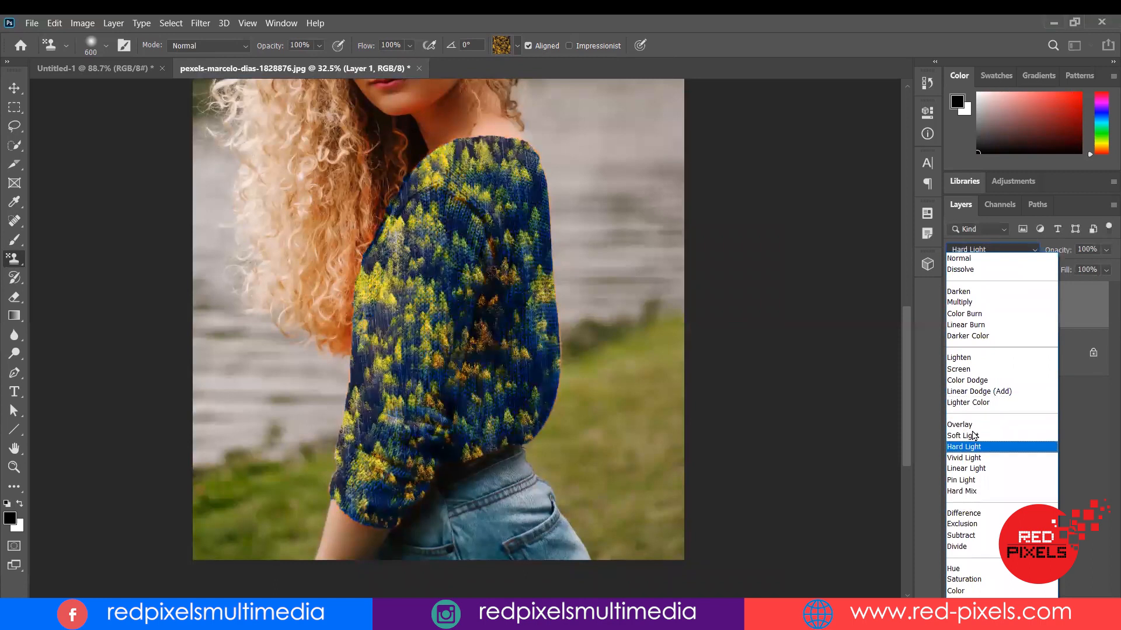
{"action": "left_click", "coordinate": [969, 435]}
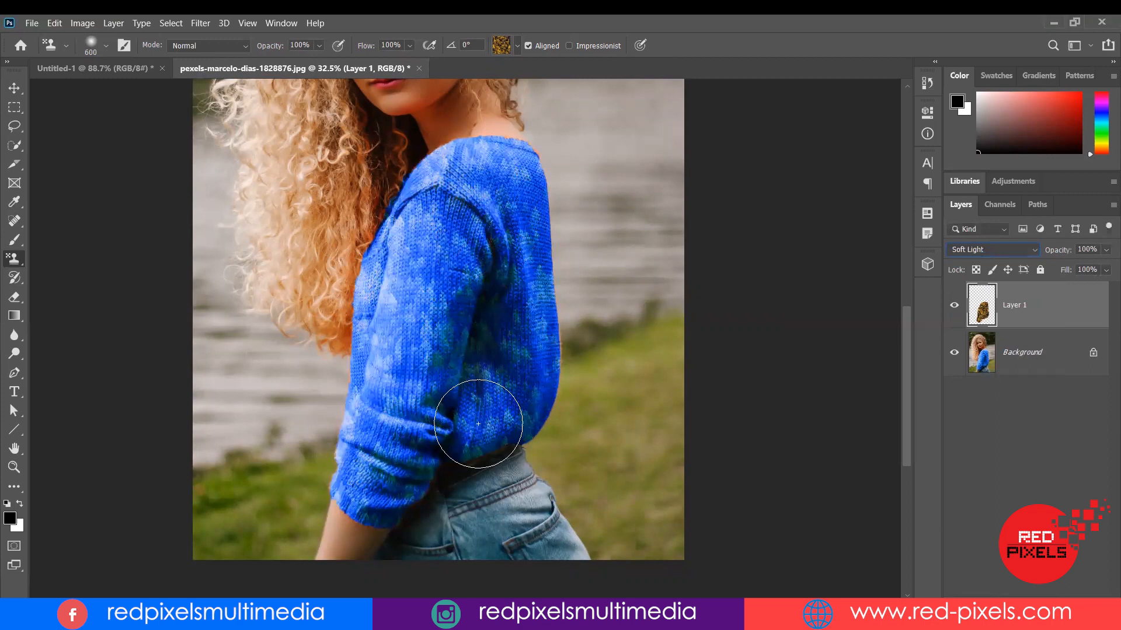
Step: Switch to the Move tool, compare the sweater with Layer 1 hidden and shown, and select the Background layer
{"action": "left_click", "coordinate": [14, 88]}
{"action": "scroll", "coordinate": [490, 229], "scroll_direction": "up", "scroll_amount": 1}
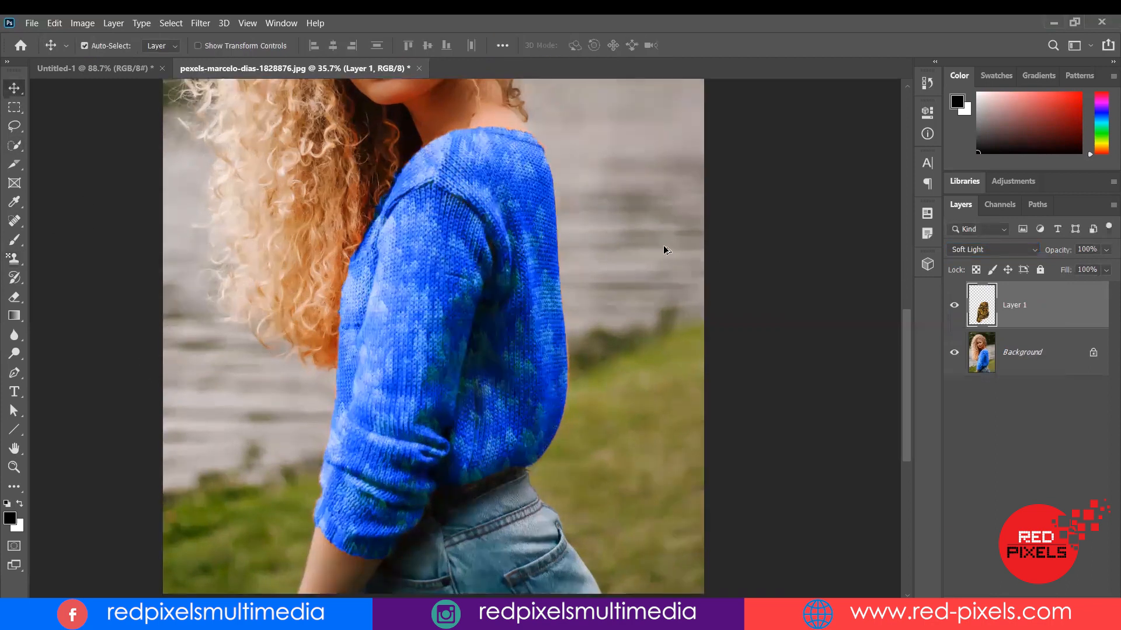
{"action": "scroll", "coordinate": [663, 249], "scroll_direction": "down", "scroll_amount": 5}
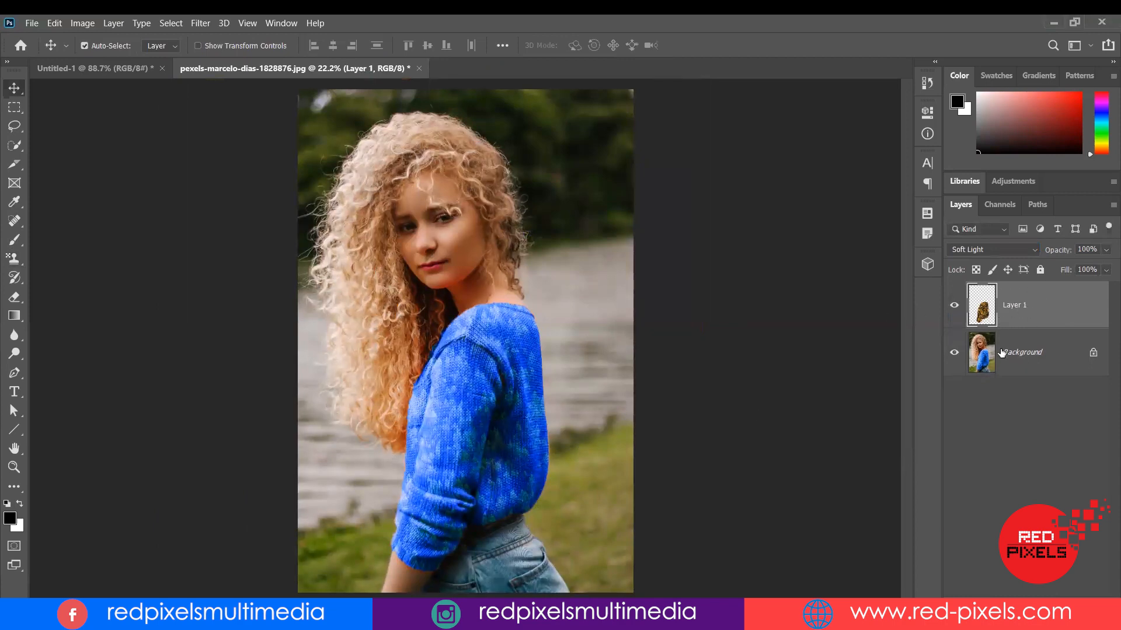
{"action": "left_click", "coordinate": [953, 307]}
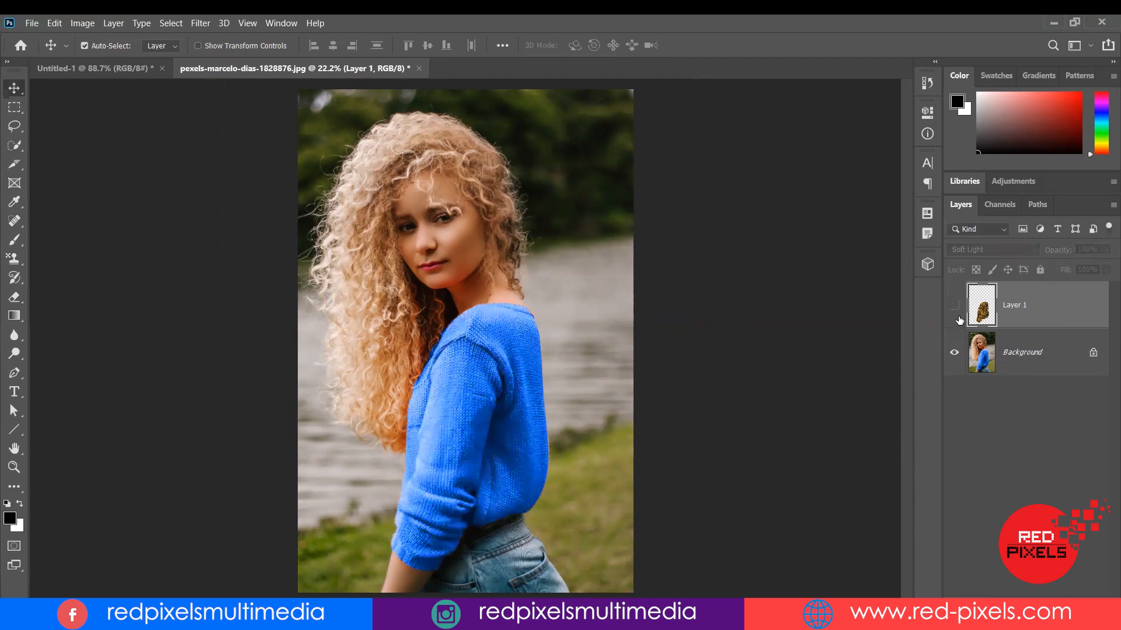
{"action": "left_click", "coordinate": [953, 306]}
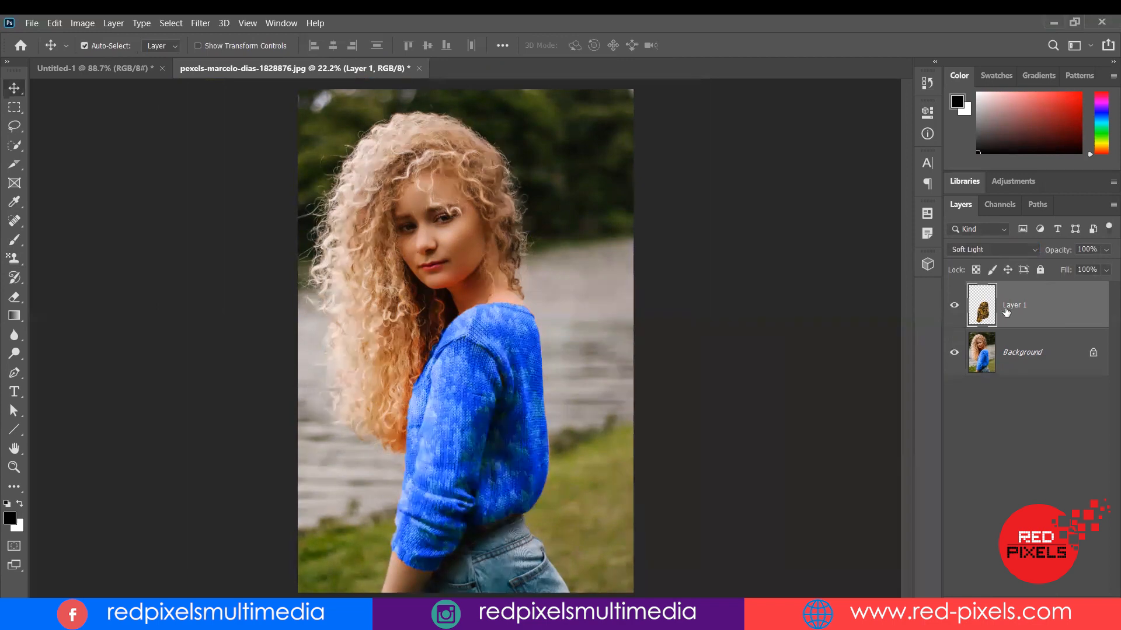
{"action": "left_click", "coordinate": [1033, 361]}
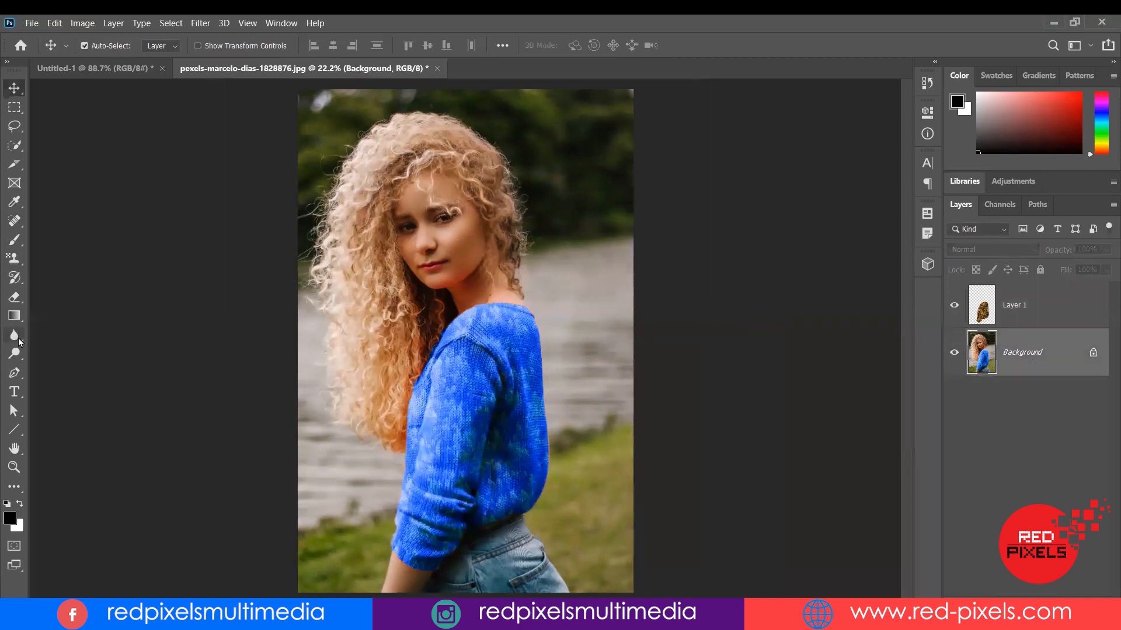
{"action": "left_click", "coordinate": [14, 259]}
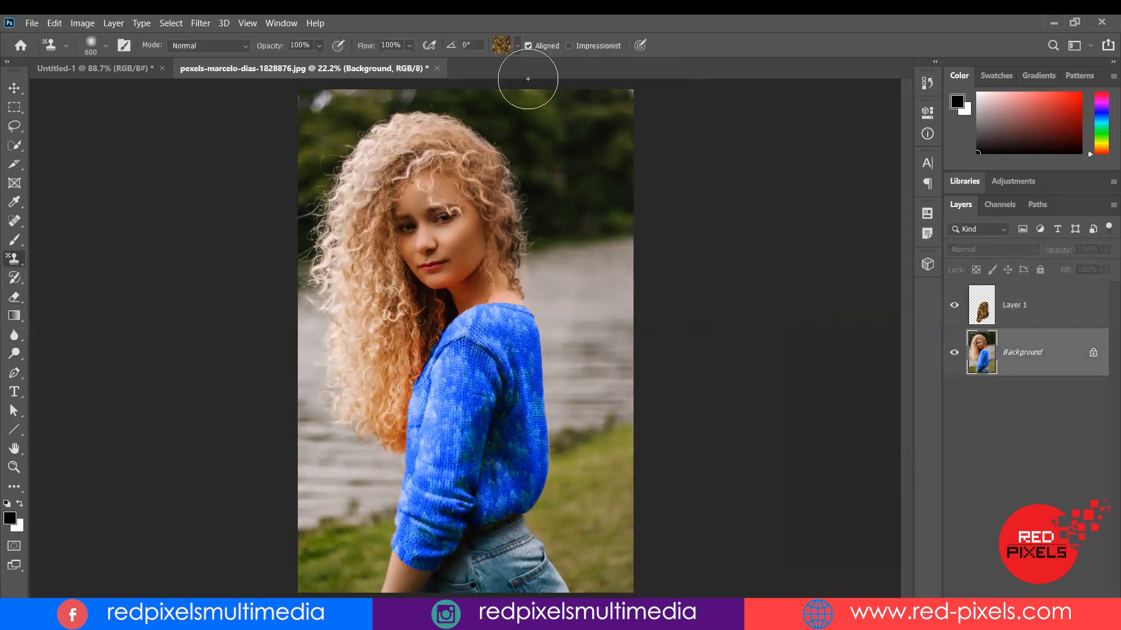
{"action": "left_click", "coordinate": [247, 49]}
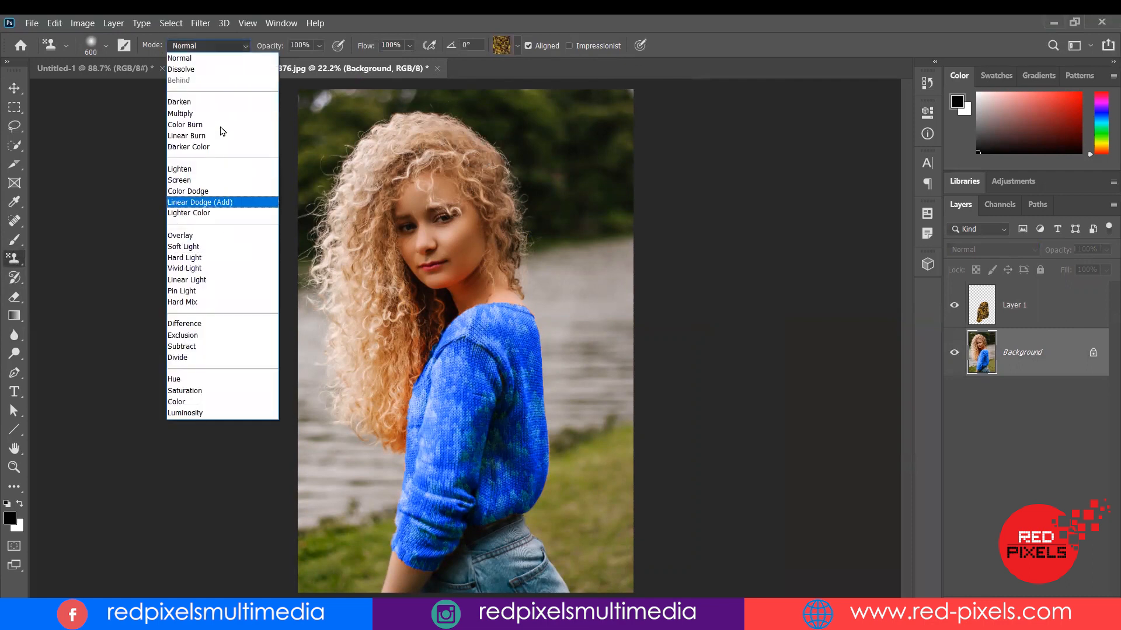
{"action": "left_click", "coordinate": [451, 20]}
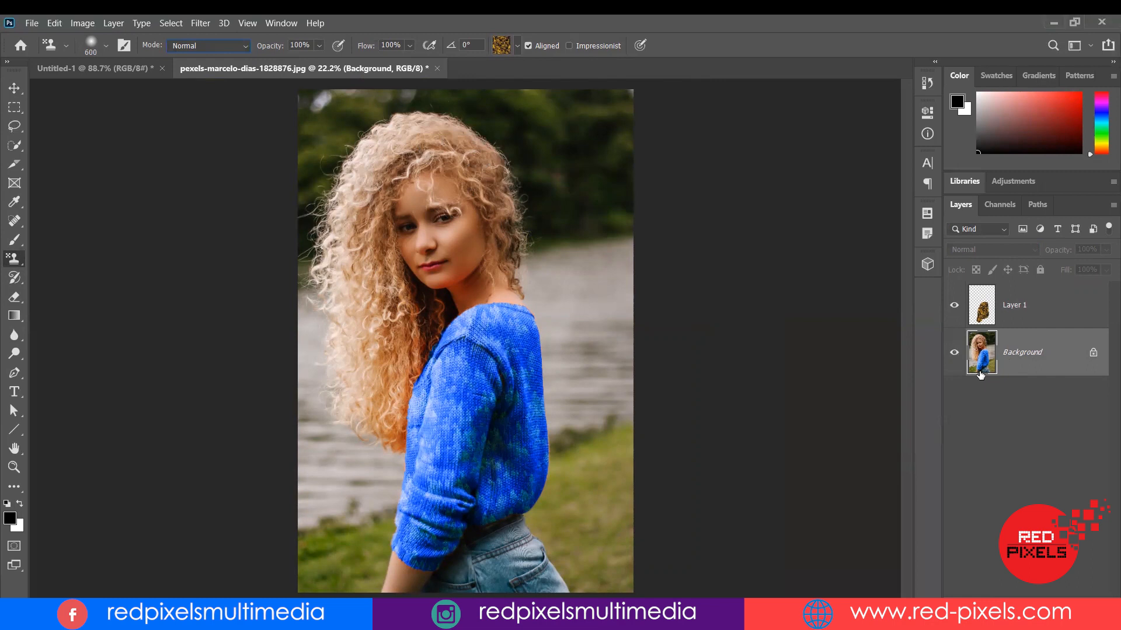
{"action": "key", "text": "v"}
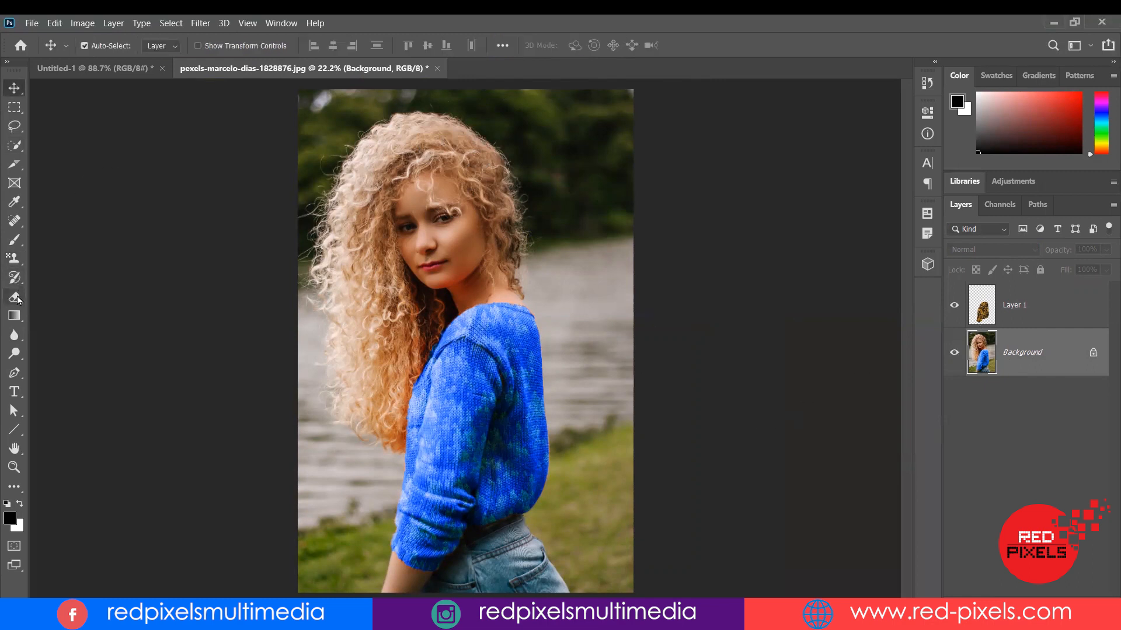
{"action": "left_click", "coordinate": [14, 261]}
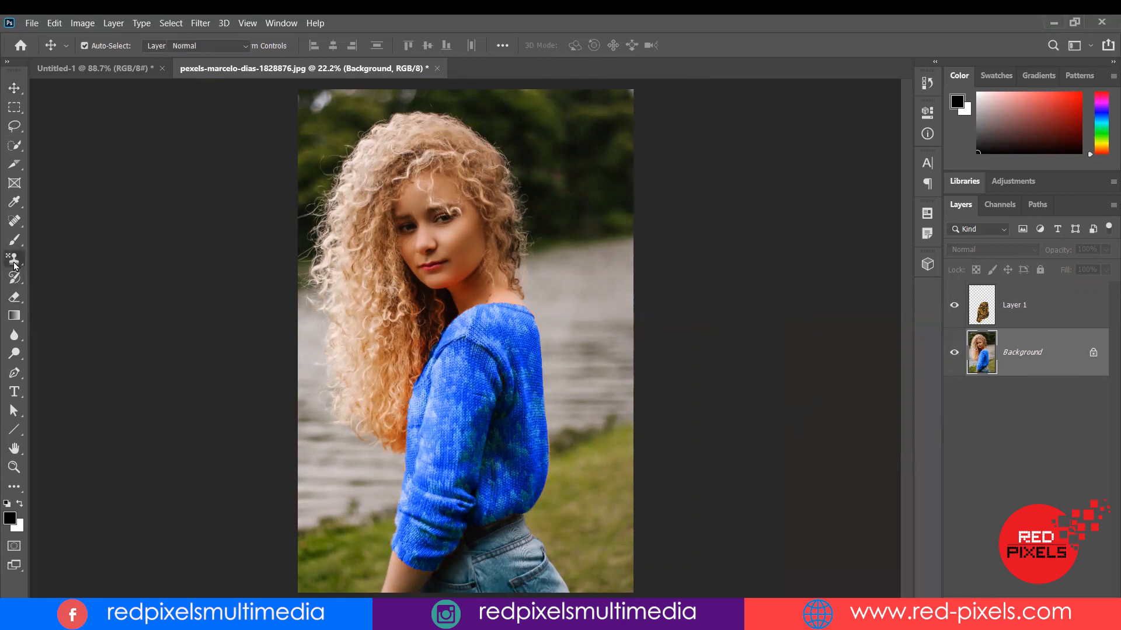
{"action": "left_click", "coordinate": [12, 265]}
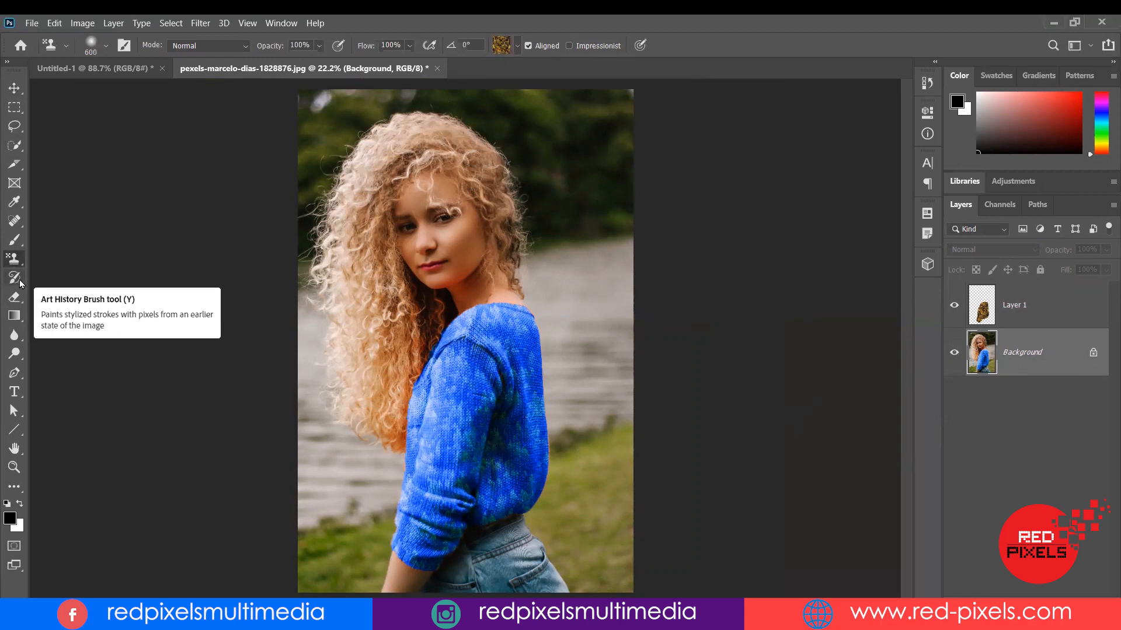
Step: Restore the sweater's original orange colour on the Background layer with the History Brush, and hide Layer 1
{"action": "left_click", "coordinate": [16, 283]}
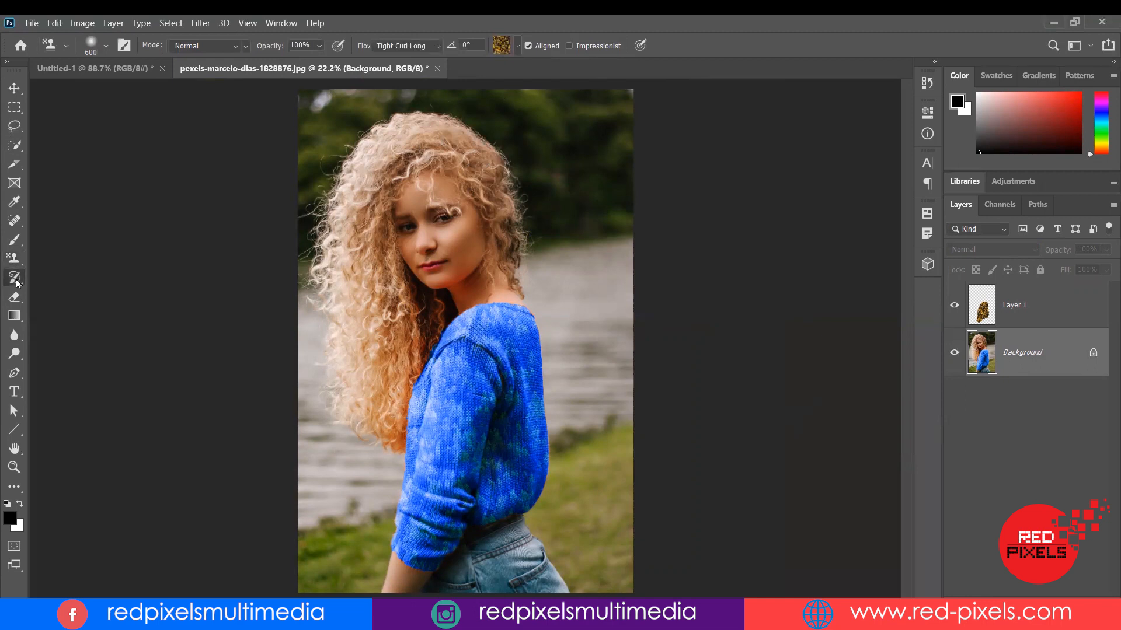
{"action": "left_click", "coordinate": [65, 284]}
{"action": "mouse_move", "coordinate": [484, 365]}
{"action": "left_mouse_down"}
{"action": "mouse_move", "coordinate": [443, 403]}
{"action": "mouse_move", "coordinate": [474, 344]}
{"action": "left_mouse_up"}
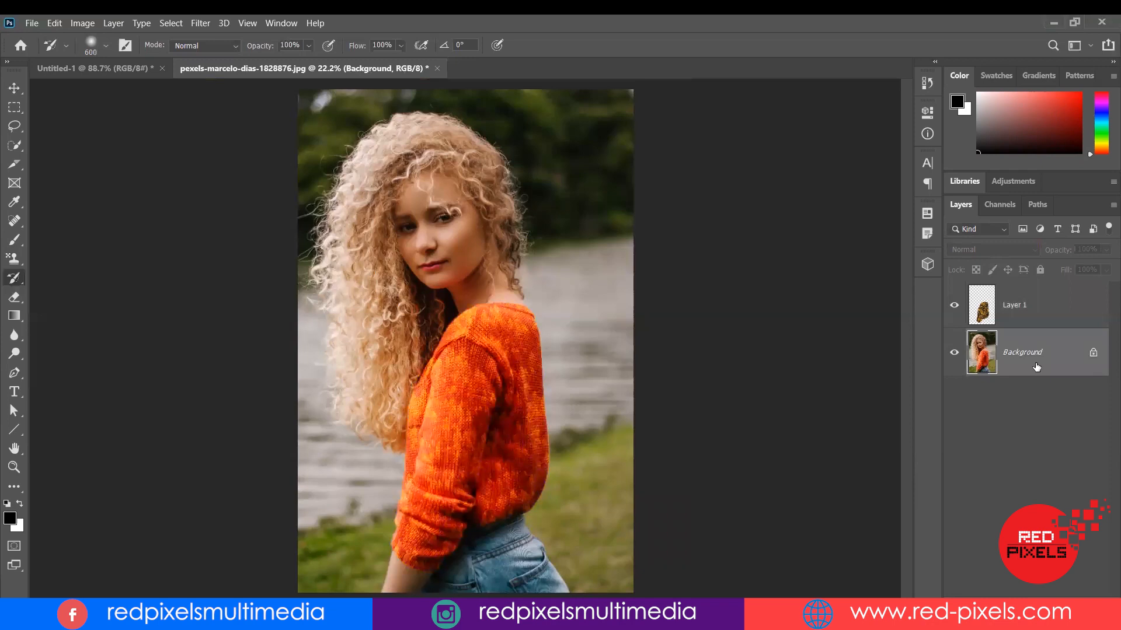
{"action": "left_click", "coordinate": [954, 305]}
{"action": "left_click", "coordinate": [960, 304]}
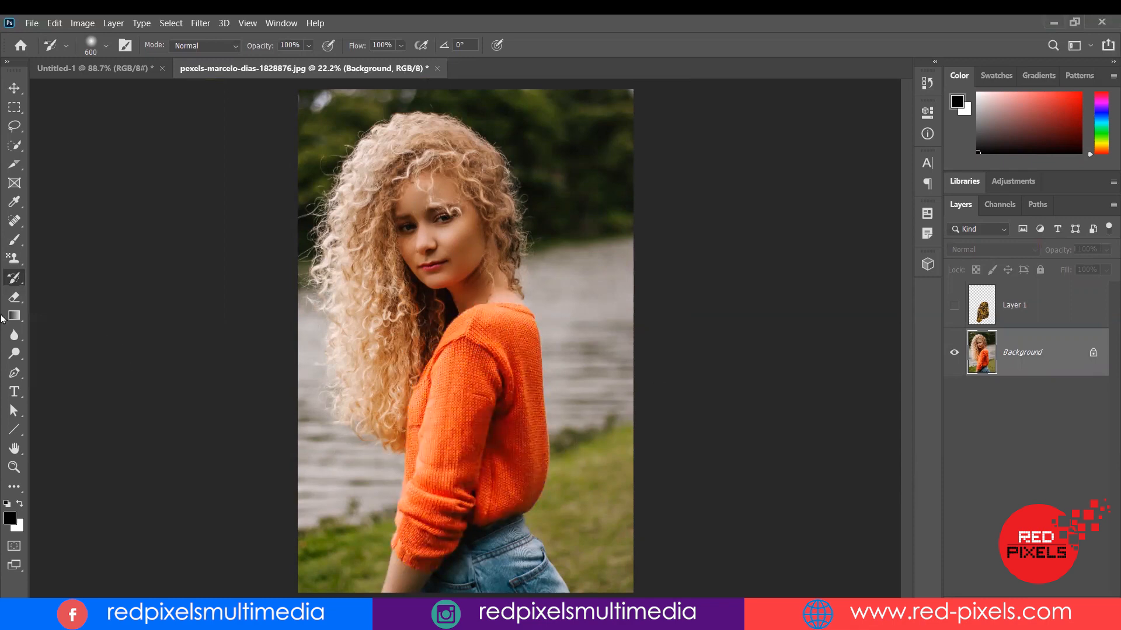
Step: Paint a black brush stroke, a yellow-tree pattern stroke and a white eraser stroke across the woman on the Background layer
{"action": "right_click", "coordinate": [10, 282]}
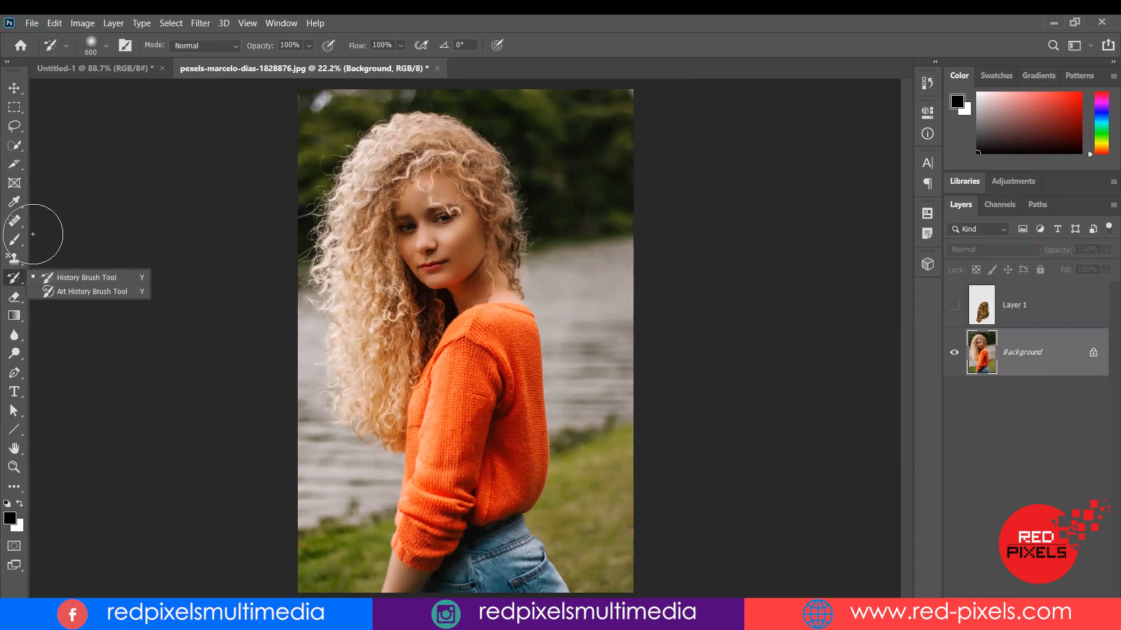
{"action": "left_click_drag", "start_coordinate": [405, 224], "coordinate": [476, 429]}
{"action": "mouse_move", "coordinate": [509, 199]}
{"action": "left_mouse_down"}
{"action": "mouse_move", "coordinate": [470, 193]}
{"action": "mouse_move", "coordinate": [601, 449]}
{"action": "left_mouse_up"}
{"action": "left_click", "coordinate": [15, 297]}
{"action": "left_click_drag", "start_coordinate": [484, 213], "coordinate": [394, 399]}
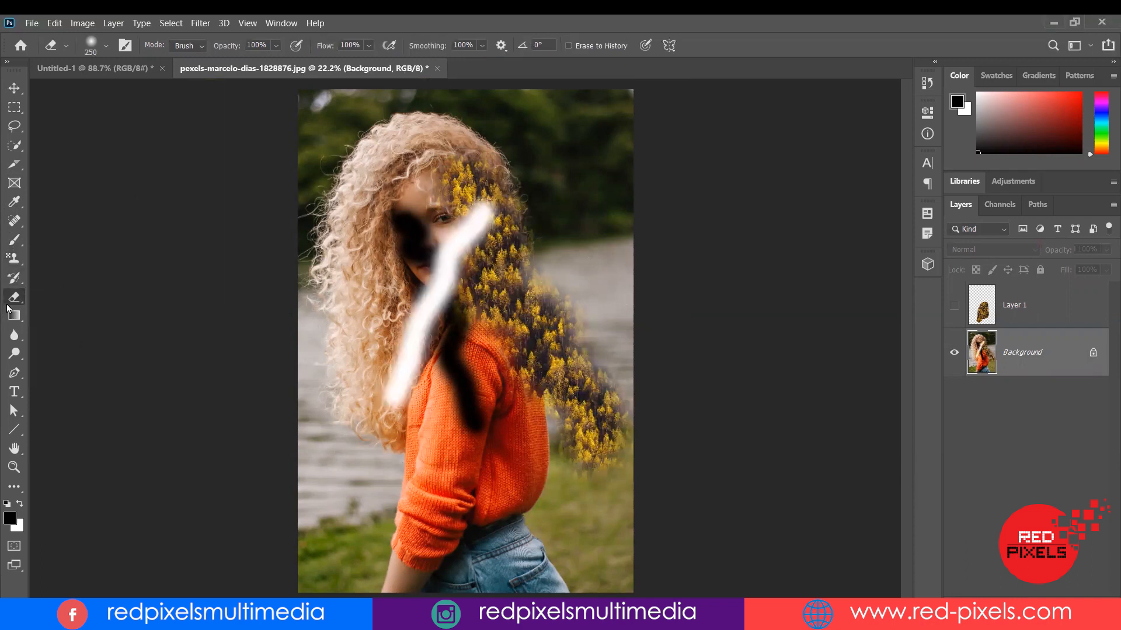
Step: Remove the black, pattern and white strokes from the photo by painting over them with the History Brush
{"action": "left_click_drag", "start_coordinate": [15, 286], "coordinate": [62, 288]}
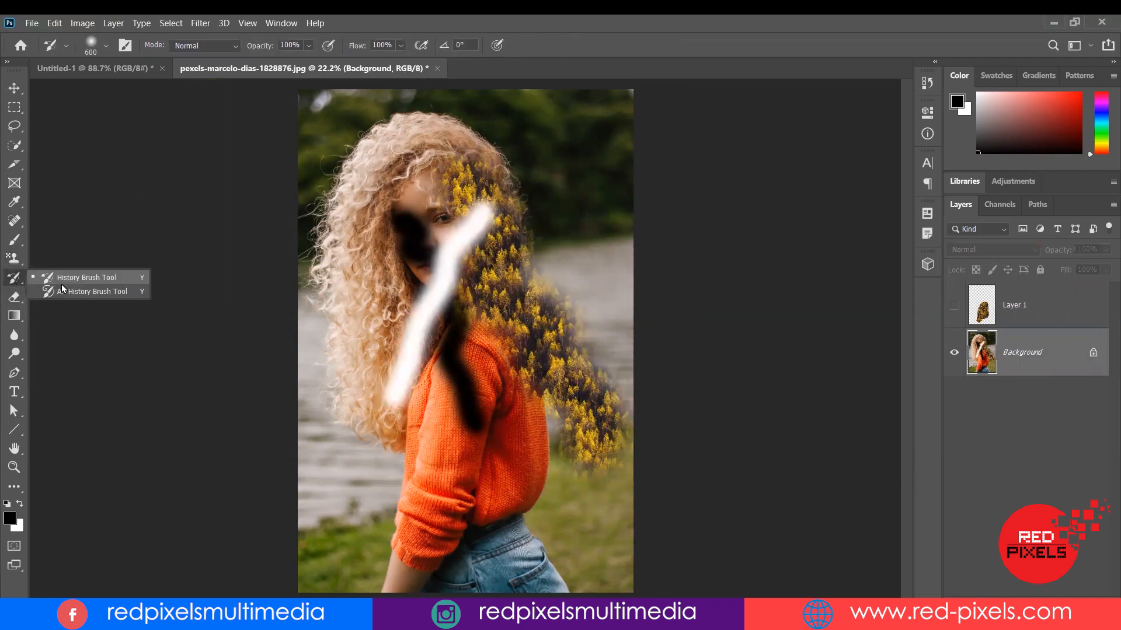
{"action": "left_click", "coordinate": [62, 282]}
{"action": "mouse_move", "coordinate": [470, 439]}
{"action": "left_mouse_down"}
{"action": "mouse_move", "coordinate": [417, 228]}
{"action": "mouse_move", "coordinate": [417, 327]}
{"action": "mouse_move", "coordinate": [458, 175]}
{"action": "left_mouse_up"}
{"action": "mouse_move", "coordinate": [602, 325]}
{"action": "left_mouse_down"}
{"action": "mouse_move", "coordinate": [584, 455]}
{"action": "mouse_move", "coordinate": [605, 421]}
{"action": "mouse_move", "coordinate": [437, 333]}
{"action": "mouse_move", "coordinate": [470, 420]}
{"action": "left_mouse_up"}
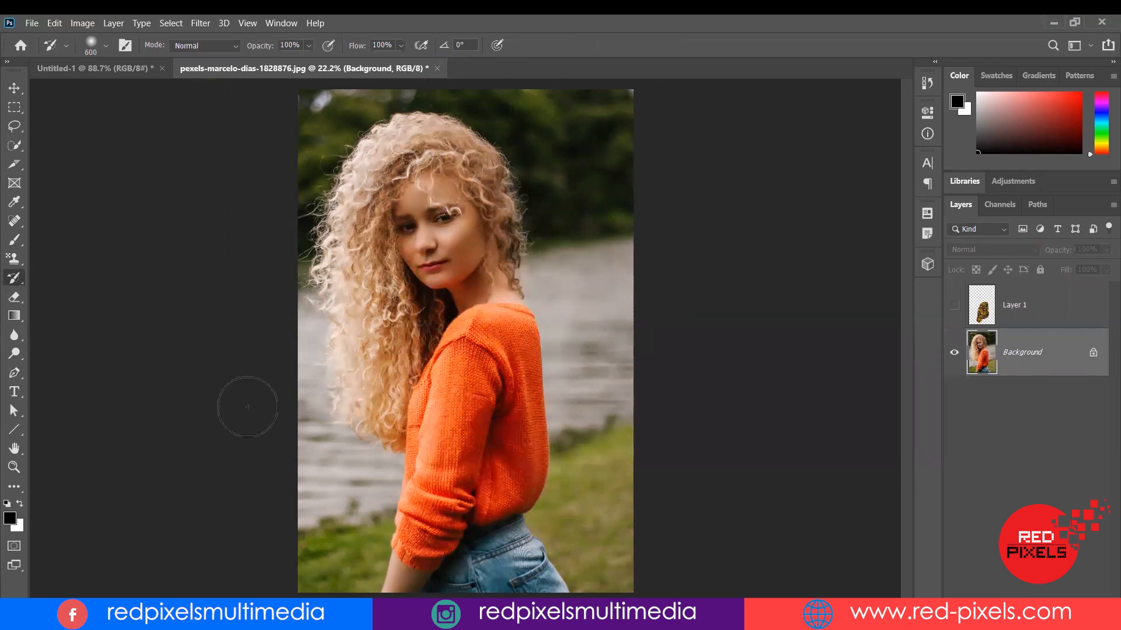
Step: Paint over the whole photo with the Art History Brush in the Tight Curl Long style at size 125
{"action": "right_click", "coordinate": [14, 279]}
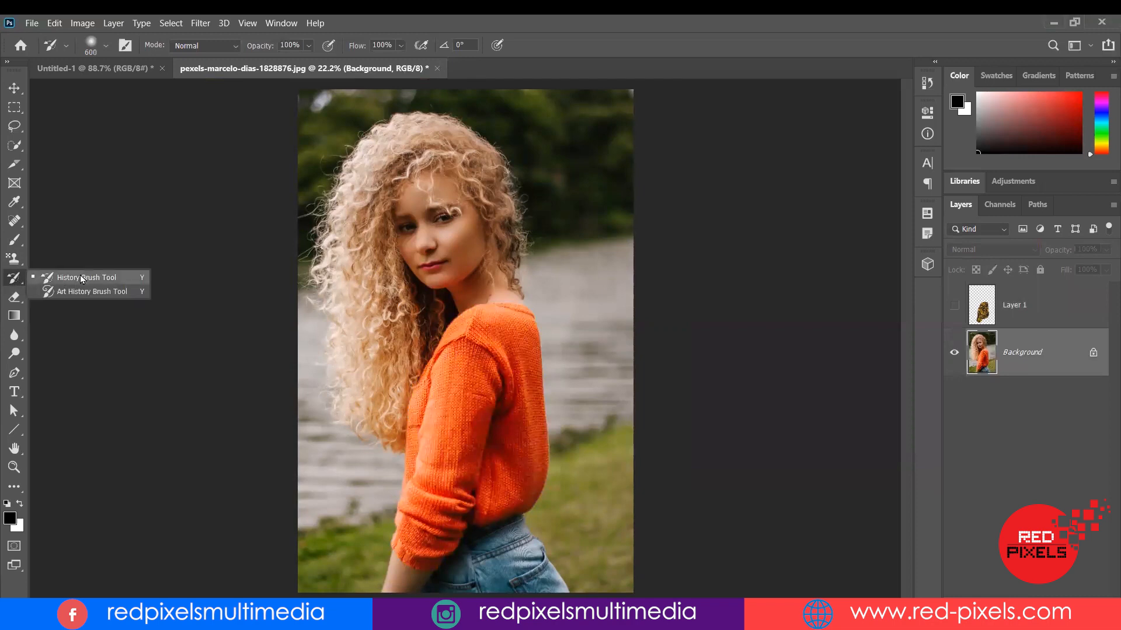
{"action": "left_click", "coordinate": [76, 290]}
{"action": "mouse_move", "coordinate": [407, 208]}
{"action": "left_mouse_down"}
{"action": "mouse_move", "coordinate": [408, 263]}
{"action": "mouse_move", "coordinate": [461, 327]}
{"action": "mouse_move", "coordinate": [502, 187]}
{"action": "mouse_move", "coordinate": [348, 211]}
{"action": "mouse_move", "coordinate": [326, 525]}
{"action": "mouse_move", "coordinate": [421, 135]}
{"action": "mouse_move", "coordinate": [420, 496]}
{"action": "mouse_move", "coordinate": [579, 226]}
{"action": "mouse_move", "coordinate": [607, 507]}
{"action": "mouse_move", "coordinate": [601, 280]}
{"action": "mouse_move", "coordinate": [420, 525]}
{"action": "mouse_move", "coordinate": [401, 516]}
{"action": "mouse_move", "coordinate": [526, 537]}
{"action": "mouse_move", "coordinate": [420, 204]}
{"action": "mouse_move", "coordinate": [525, 152]}
{"action": "mouse_move", "coordinate": [310, 148]}
{"action": "mouse_move", "coordinate": [303, 175]}
{"action": "mouse_move", "coordinate": [560, 218]}
{"action": "mouse_move", "coordinate": [554, 467]}
{"action": "mouse_move", "coordinate": [308, 288]}
{"action": "mouse_move", "coordinate": [309, 251]}
{"action": "left_mouse_up"}
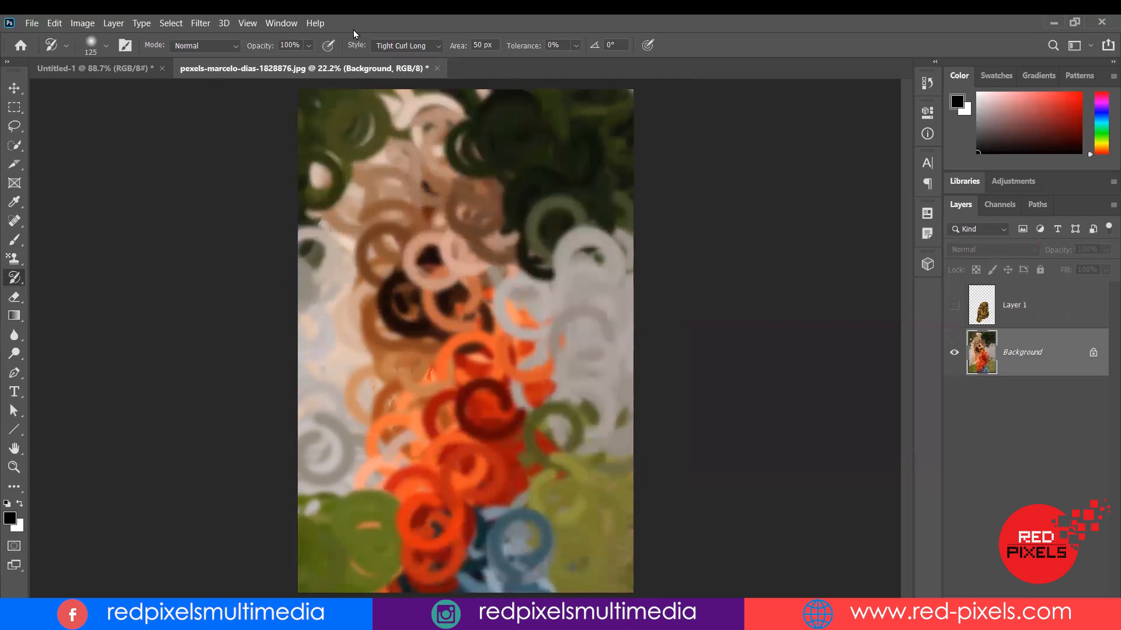
Step: Set the Art History Brush style to Tight Short and repaint the woman's head and upper body
{"action": "left_click", "coordinate": [391, 48]}
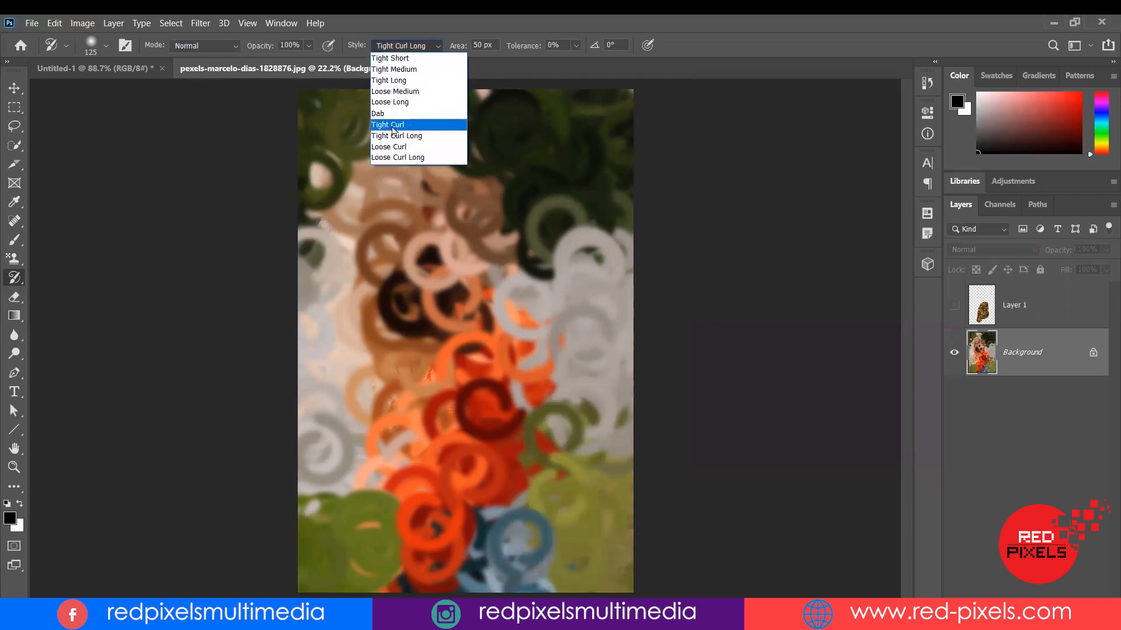
{"action": "left_click", "coordinate": [431, 59]}
{"action": "mouse_move", "coordinate": [452, 146]}
{"action": "left_mouse_down"}
{"action": "mouse_move", "coordinate": [462, 245]}
{"action": "mouse_move", "coordinate": [442, 209]}
{"action": "mouse_move", "coordinate": [455, 309]}
{"action": "mouse_move", "coordinate": [432, 303]}
{"action": "mouse_move", "coordinate": [484, 310]}
{"action": "mouse_move", "coordinate": [431, 233]}
{"action": "mouse_move", "coordinate": [423, 275]}
{"action": "mouse_move", "coordinate": [414, 227]}
{"action": "mouse_move", "coordinate": [410, 245]}
{"action": "mouse_move", "coordinate": [402, 146]}
{"action": "mouse_move", "coordinate": [508, 350]}
{"action": "mouse_move", "coordinate": [420, 146]}
{"action": "mouse_move", "coordinate": [416, 101]}
{"action": "left_mouse_up"}
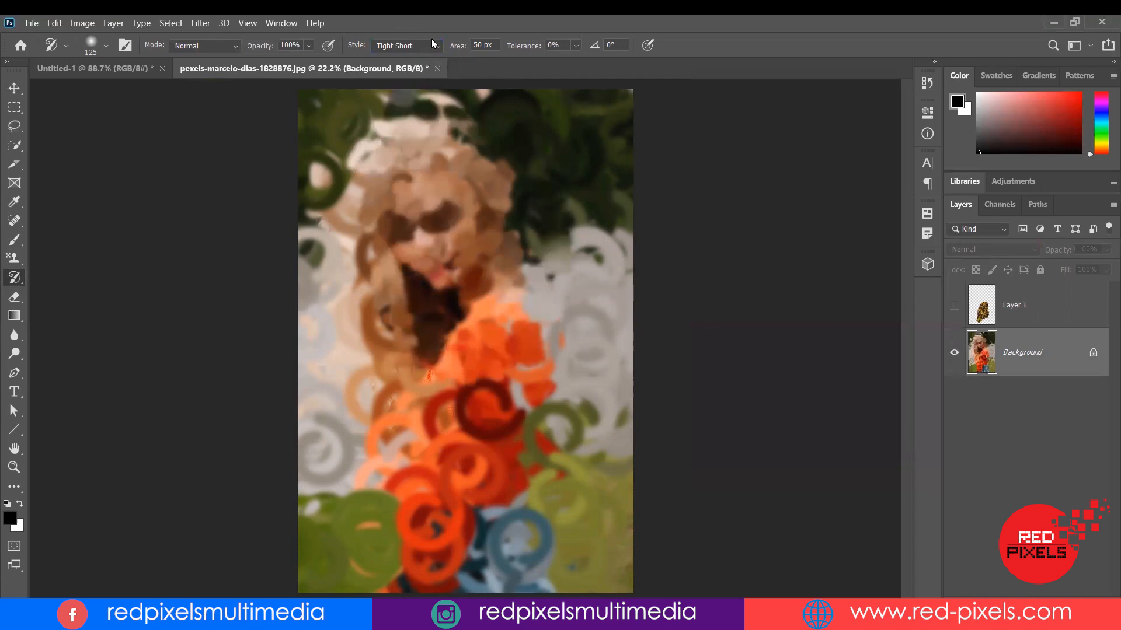
Step: Set the Art History Brush style to Dab and repaint the face and hair, reducing the brush size to 60
{"action": "left_click", "coordinate": [436, 46]}
{"action": "left_click", "coordinate": [397, 111]}
{"action": "mouse_move", "coordinate": [417, 268]}
{"action": "left_mouse_down"}
{"action": "mouse_move", "coordinate": [461, 245]}
{"action": "mouse_move", "coordinate": [392, 181]}
{"action": "mouse_move", "coordinate": [412, 257]}
{"action": "mouse_move", "coordinate": [464, 267]}
{"action": "mouse_move", "coordinate": [397, 157]}
{"action": "mouse_move", "coordinate": [464, 274]}
{"action": "mouse_move", "coordinate": [496, 204]}
{"action": "mouse_move", "coordinate": [488, 127]}
{"action": "mouse_move", "coordinate": [344, 175]}
{"action": "mouse_move", "coordinate": [319, 251]}
{"action": "mouse_move", "coordinate": [485, 151]}
{"action": "mouse_move", "coordinate": [488, 134]}
{"action": "mouse_move", "coordinate": [508, 213]}
{"action": "mouse_move", "coordinate": [500, 309]}
{"action": "left_mouse_up"}
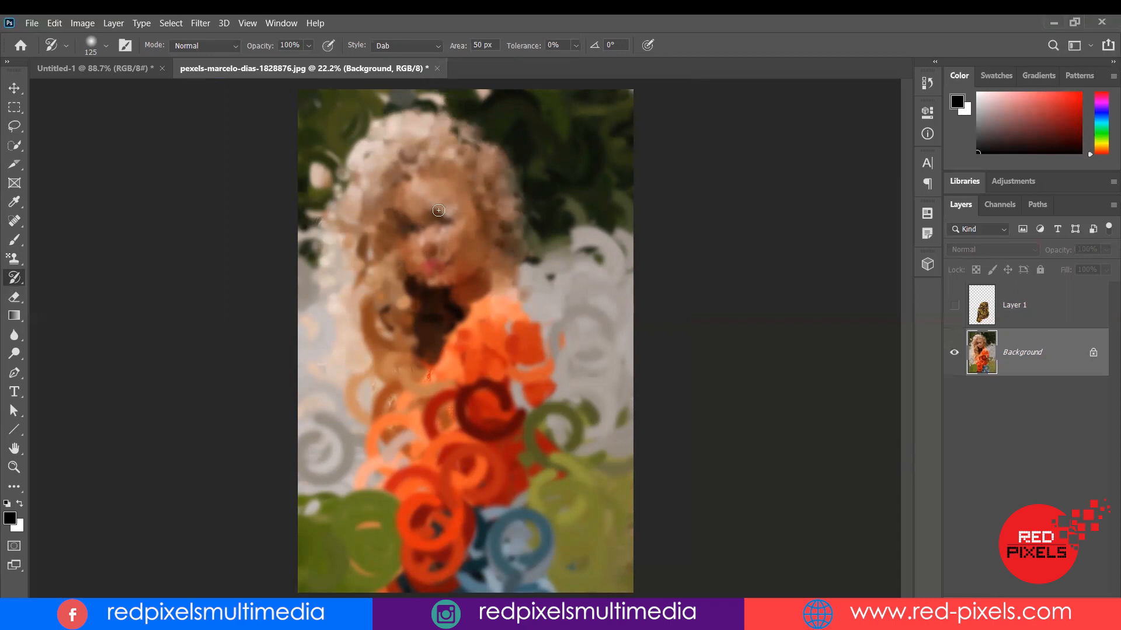
{"action": "mouse_move", "coordinate": [427, 228]}
{"action": "left_mouse_down"}
{"action": "mouse_move", "coordinate": [430, 258]}
{"action": "mouse_move", "coordinate": [406, 218]}
{"action": "mouse_move", "coordinate": [420, 203]}
{"action": "mouse_move", "coordinate": [452, 227]}
{"action": "mouse_move", "coordinate": [447, 285]}
{"action": "mouse_move", "coordinate": [395, 207]}
{"action": "mouse_move", "coordinate": [446, 192]}
{"action": "mouse_move", "coordinate": [453, 293]}
{"action": "mouse_move", "coordinate": [420, 239]}
{"action": "mouse_move", "coordinate": [471, 218]}
{"action": "mouse_move", "coordinate": [438, 278]}
{"action": "mouse_move", "coordinate": [464, 199]}
{"action": "mouse_move", "coordinate": [476, 279]}
{"action": "mouse_move", "coordinate": [410, 200]}
{"action": "mouse_move", "coordinate": [465, 184]}
{"action": "mouse_move", "coordinate": [469, 214]}
{"action": "mouse_move", "coordinate": [390, 178]}
{"action": "mouse_move", "coordinate": [390, 280]}
{"action": "mouse_move", "coordinate": [401, 177]}
{"action": "mouse_move", "coordinate": [384, 274]}
{"action": "mouse_move", "coordinate": [411, 293]}
{"action": "mouse_move", "coordinate": [455, 298]}
{"action": "left_mouse_up"}
{"action": "mouse_move", "coordinate": [394, 268]}
{"action": "left_mouse_down"}
{"action": "mouse_move", "coordinate": [471, 276]}
{"action": "mouse_move", "coordinate": [414, 269]}
{"action": "mouse_move", "coordinate": [457, 272]}
{"action": "mouse_move", "coordinate": [452, 290]}
{"action": "mouse_move", "coordinate": [391, 265]}
{"action": "mouse_move", "coordinate": [404, 148]}
{"action": "mouse_move", "coordinate": [484, 196]}
{"action": "mouse_move", "coordinate": [451, 130]}
{"action": "mouse_move", "coordinate": [326, 272]}
{"action": "mouse_move", "coordinate": [391, 140]}
{"action": "mouse_move", "coordinate": [524, 254]}
{"action": "left_mouse_up"}
{"action": "left_click_drag", "start_coordinate": [500, 324], "coordinate": [510, 375]}
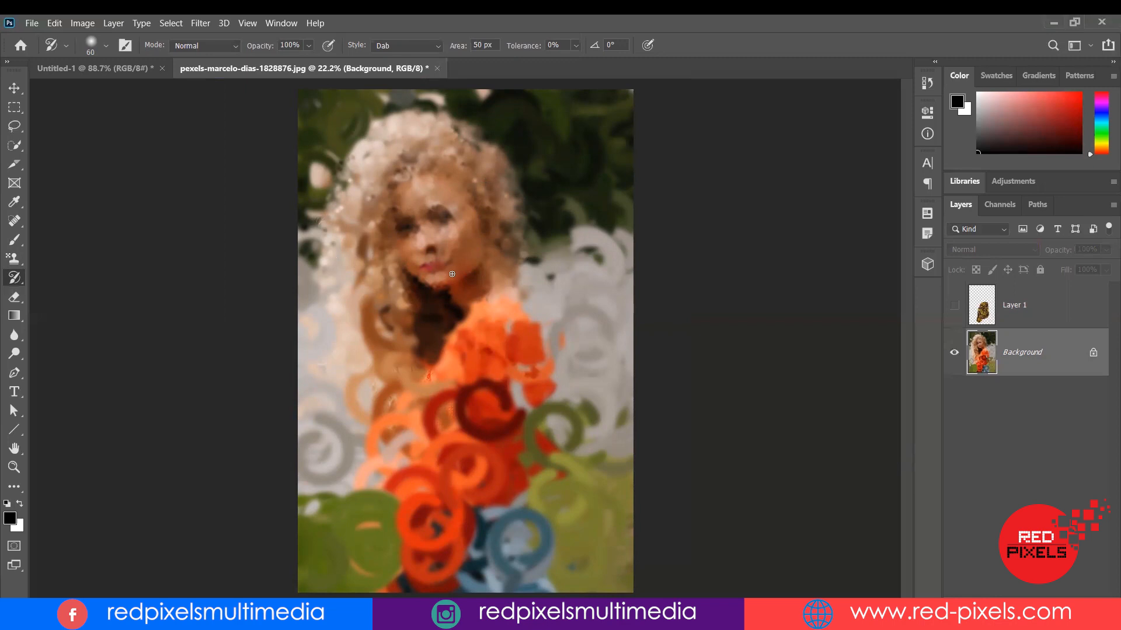
Step: Enlarge the Art History Brush and paint Dab strokes over the sweater, jeans, hair and background
{"action": "key", "text": "bracketright"}
{"action": "key", "text": "bracketright"}
{"action": "key", "text": "bracketright"}
{"action": "key", "text": "bracketright"}
{"action": "key", "text": "bracketright"}
{"action": "key", "text": "bracketright"}
{"action": "mouse_move", "coordinate": [488, 361]}
{"action": "left_mouse_down"}
{"action": "mouse_move", "coordinate": [463, 466]}
{"action": "mouse_move", "coordinate": [487, 385]}
{"action": "mouse_move", "coordinate": [471, 367]}
{"action": "mouse_move", "coordinate": [433, 408]}
{"action": "mouse_move", "coordinate": [502, 423]}
{"action": "mouse_move", "coordinate": [515, 367]}
{"action": "mouse_move", "coordinate": [536, 513]}
{"action": "mouse_move", "coordinate": [505, 373]}
{"action": "mouse_move", "coordinate": [488, 443]}
{"action": "mouse_move", "coordinate": [494, 520]}
{"action": "mouse_move", "coordinate": [535, 306]}
{"action": "mouse_move", "coordinate": [582, 444]}
{"action": "mouse_move", "coordinate": [579, 479]}
{"action": "mouse_move", "coordinate": [551, 392]}
{"action": "mouse_move", "coordinate": [589, 540]}
{"action": "mouse_move", "coordinate": [469, 526]}
{"action": "mouse_move", "coordinate": [440, 535]}
{"action": "mouse_move", "coordinate": [417, 524]}
{"action": "mouse_move", "coordinate": [518, 323]}
{"action": "mouse_move", "coordinate": [591, 486]}
{"action": "mouse_move", "coordinate": [576, 468]}
{"action": "mouse_move", "coordinate": [533, 308]}
{"action": "mouse_move", "coordinate": [544, 536]}
{"action": "mouse_move", "coordinate": [528, 356]}
{"action": "mouse_move", "coordinate": [555, 434]}
{"action": "mouse_move", "coordinate": [409, 373]}
{"action": "mouse_move", "coordinate": [358, 286]}
{"action": "mouse_move", "coordinate": [360, 411]}
{"action": "mouse_move", "coordinate": [330, 218]}
{"action": "mouse_move", "coordinate": [401, 119]}
{"action": "mouse_move", "coordinate": [546, 219]}
{"action": "mouse_move", "coordinate": [516, 155]}
{"action": "mouse_move", "coordinate": [327, 178]}
{"action": "mouse_move", "coordinate": [293, 234]}
{"action": "mouse_move", "coordinate": [317, 514]}
{"action": "mouse_move", "coordinate": [346, 536]}
{"action": "mouse_move", "coordinate": [414, 514]}
{"action": "mouse_move", "coordinate": [585, 428]}
{"action": "mouse_move", "coordinate": [594, 77]}
{"action": "mouse_move", "coordinate": [617, 177]}
{"action": "mouse_move", "coordinate": [617, 94]}
{"action": "mouse_move", "coordinate": [485, 93]}
{"action": "left_mouse_up"}
Step: Reduce the Art History Brush size to 45 and dab finer detail over the face and along the hair's edge
{"action": "key", "text": "bracketleft"}
{"action": "key", "text": "bracketleft"}
{"action": "key", "text": "bracketleft"}
{"action": "key", "text": "bracketleft"}
{"action": "key", "text": "bracketleft"}
{"action": "key", "text": "bracketleft"}
{"action": "key", "text": "bracketleft"}
{"action": "key", "text": "bracketleft"}
{"action": "key", "text": "bracketleft"}
{"action": "key", "text": "bracketleft"}
{"action": "key", "text": "bracketleft"}
{"action": "key", "text": "bracketleft"}
{"action": "mouse_move", "coordinate": [418, 196]}
{"action": "left_mouse_down"}
{"action": "mouse_move", "coordinate": [394, 194]}
{"action": "mouse_move", "coordinate": [414, 215]}
{"action": "mouse_move", "coordinate": [428, 171]}
{"action": "mouse_move", "coordinate": [424, 268]}
{"action": "mouse_move", "coordinate": [442, 294]}
{"action": "mouse_move", "coordinate": [457, 188]}
{"action": "mouse_move", "coordinate": [471, 182]}
{"action": "mouse_move", "coordinate": [427, 172]}
{"action": "mouse_move", "coordinate": [450, 263]}
{"action": "mouse_move", "coordinate": [480, 281]}
{"action": "mouse_move", "coordinate": [499, 227]}
{"action": "mouse_move", "coordinate": [512, 242]}
{"action": "mouse_move", "coordinate": [329, 211]}
{"action": "mouse_move", "coordinate": [356, 316]}
{"action": "mouse_move", "coordinate": [340, 133]}
{"action": "mouse_move", "coordinate": [394, 115]}
{"action": "mouse_move", "coordinate": [337, 224]}
{"action": "mouse_move", "coordinate": [371, 202]}
{"action": "mouse_move", "coordinate": [338, 200]}
{"action": "mouse_move", "coordinate": [324, 176]}
{"action": "left_mouse_up"}
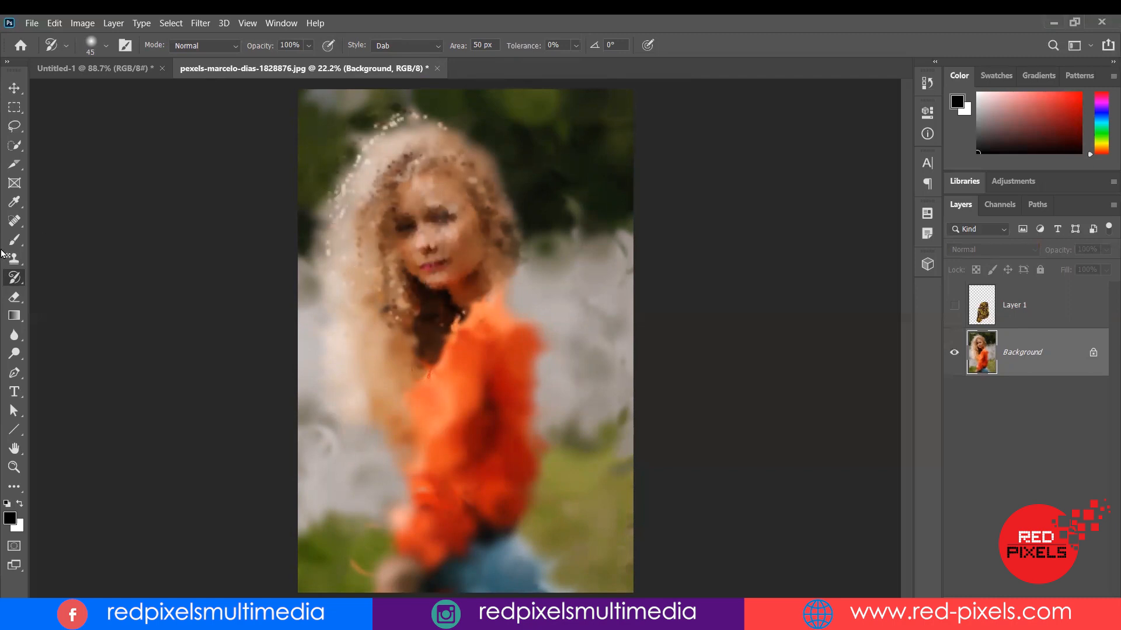
Step: Restore the woman's original face and most of her hair with the History Brush at size 600
{"action": "right_click", "coordinate": [15, 279]}
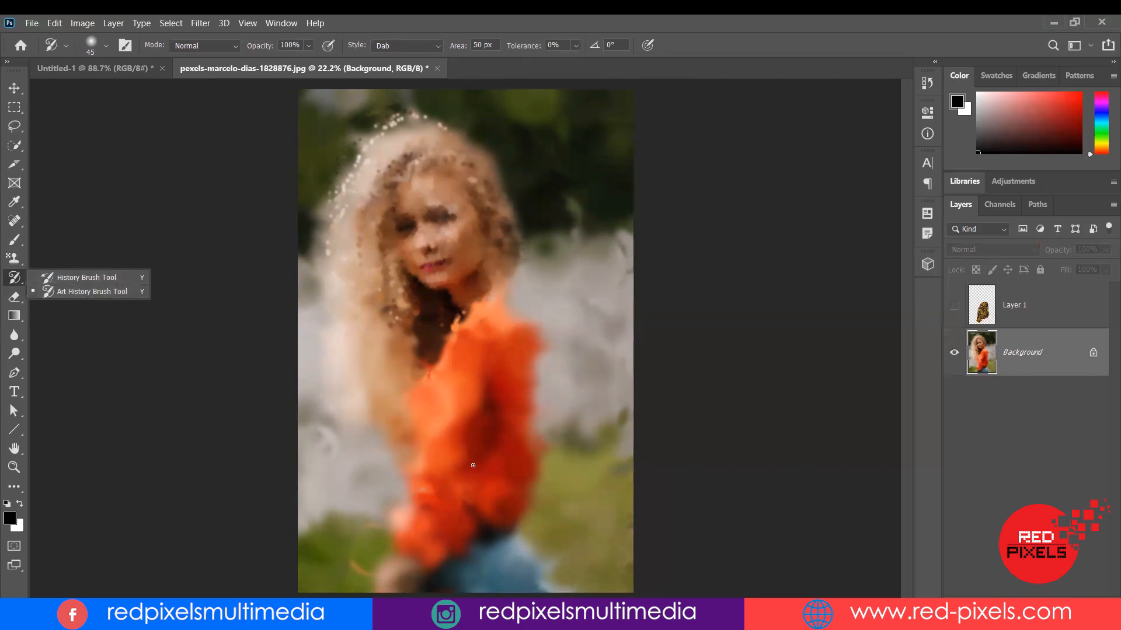
{"action": "left_click", "coordinate": [110, 281]}
{"action": "mouse_move", "coordinate": [435, 210]}
{"action": "left_mouse_down"}
{"action": "mouse_move", "coordinate": [438, 264]}
{"action": "mouse_move", "coordinate": [403, 175]}
{"action": "mouse_move", "coordinate": [485, 187]}
{"action": "mouse_move", "coordinate": [449, 146]}
{"action": "mouse_move", "coordinate": [403, 367]}
{"action": "mouse_move", "coordinate": [514, 245]}
{"action": "mouse_move", "coordinate": [382, 279]}
{"action": "left_mouse_up"}
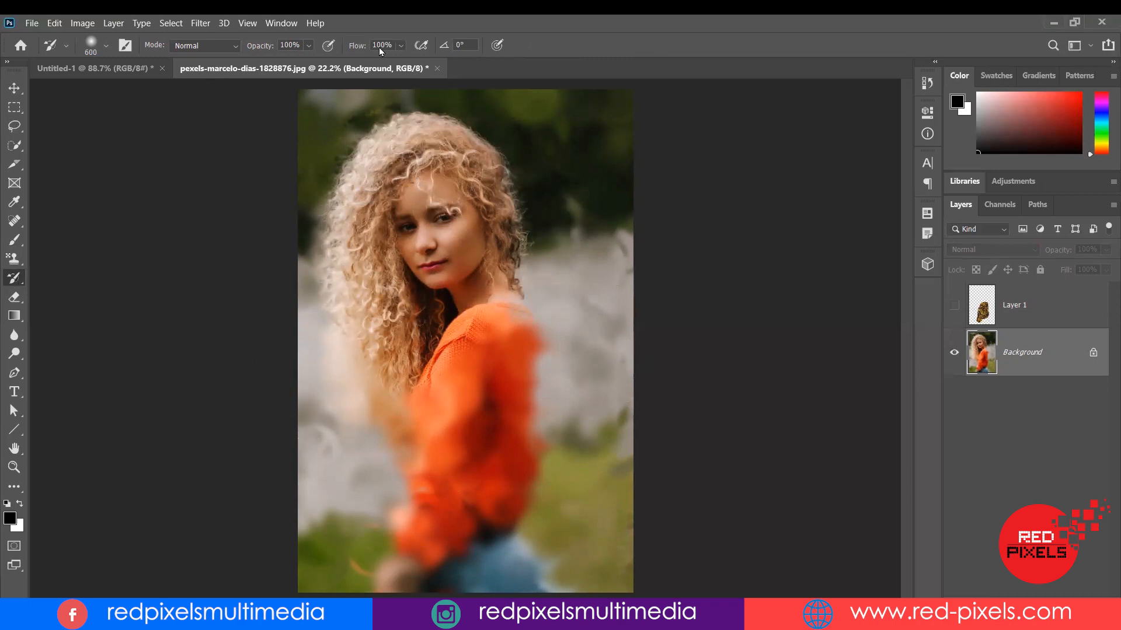
Step: Paint the sweater and the surrounding background with the Art History Brush in the Dab style at size 300
{"action": "key", "text": "shift+y"}
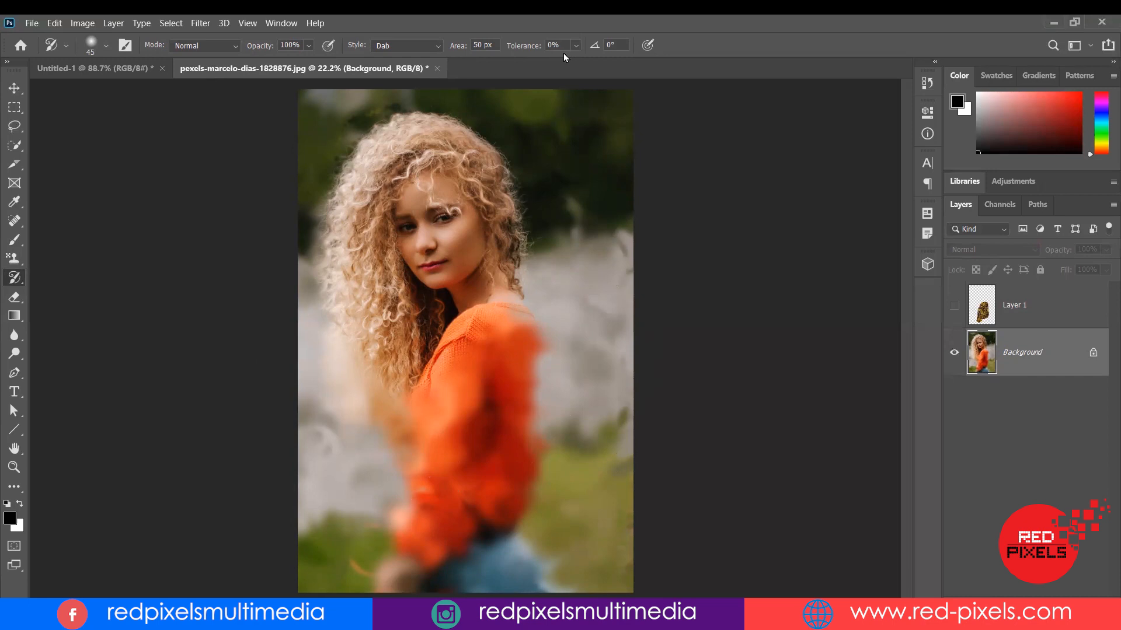
{"action": "key", "text": "bracketright"}
{"action": "key", "text": "bracketright"}
{"action": "key", "text": "bracketright"}
{"action": "key", "text": "bracketright"}
{"action": "key", "text": "bracketright"}
{"action": "key", "text": "bracketright"}
{"action": "key", "text": "bracketright"}
{"action": "key", "text": "bracketright"}
{"action": "key", "text": "bracketright"}
{"action": "key", "text": "bracketright"}
{"action": "key", "text": "bracketright"}
{"action": "key", "text": "bracketright"}
{"action": "mouse_move", "coordinate": [456, 364]}
{"action": "left_mouse_down"}
{"action": "mouse_move", "coordinate": [502, 315]}
{"action": "mouse_move", "coordinate": [526, 323]}
{"action": "mouse_move", "coordinate": [456, 344]}
{"action": "mouse_move", "coordinate": [394, 444]}
{"action": "mouse_move", "coordinate": [514, 350]}
{"action": "mouse_move", "coordinate": [532, 355]}
{"action": "mouse_move", "coordinate": [549, 302]}
{"action": "mouse_move", "coordinate": [568, 320]}
{"action": "mouse_move", "coordinate": [603, 468]}
{"action": "mouse_move", "coordinate": [606, 433]}
{"action": "left_mouse_up"}
{"action": "left_click_drag", "start_coordinate": [339, 526], "coordinate": [313, 425]}
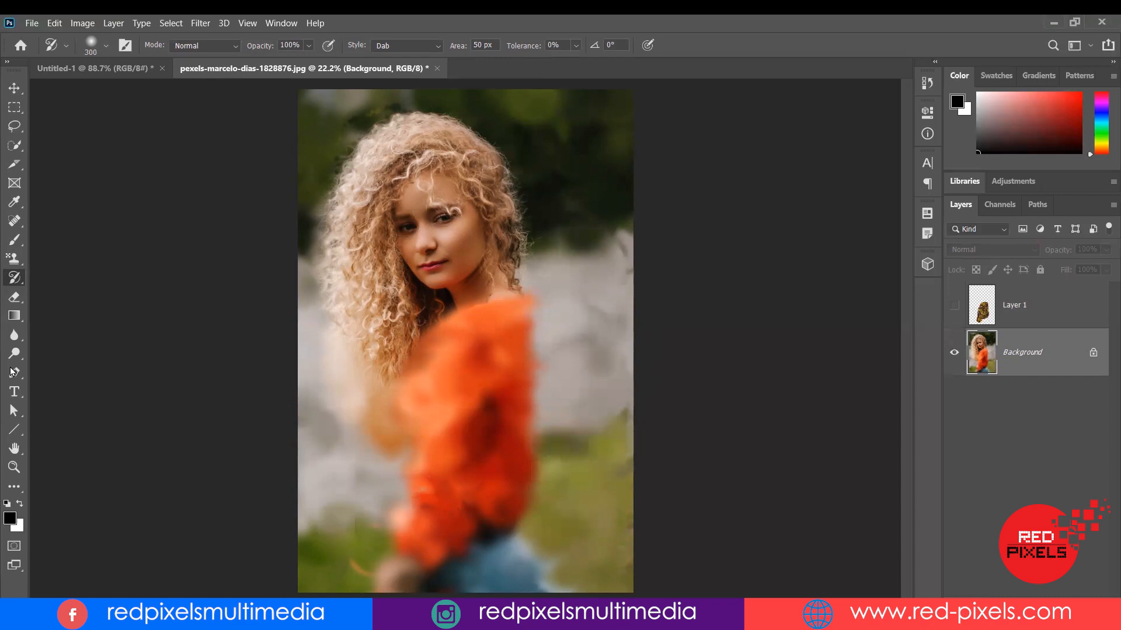
Step: Restore the sweater, jeans, lower hair and background to the original photo with the History Brush
{"action": "right_click", "coordinate": [14, 280]}
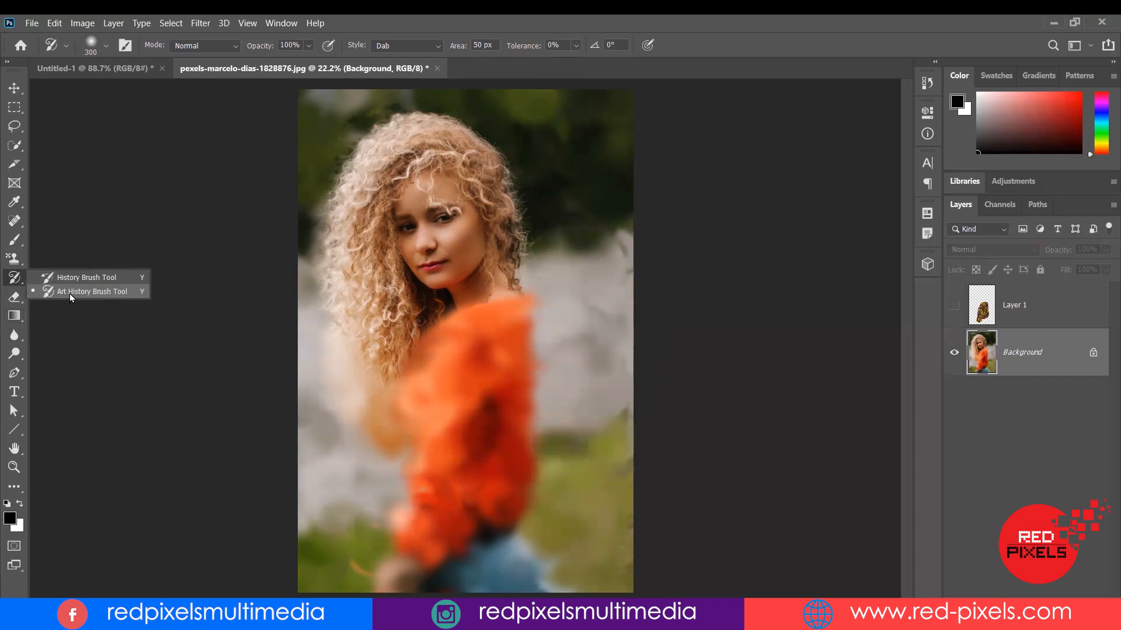
{"action": "left_click", "coordinate": [85, 281]}
{"action": "mouse_move", "coordinate": [324, 432]}
{"action": "left_mouse_down"}
{"action": "mouse_move", "coordinate": [399, 501]}
{"action": "mouse_move", "coordinate": [602, 312]}
{"action": "left_mouse_up"}
{"action": "mouse_move", "coordinate": [602, 495]}
{"action": "left_mouse_down"}
{"action": "mouse_move", "coordinate": [396, 543]}
{"action": "mouse_move", "coordinate": [156, 556]}
{"action": "left_mouse_up"}
{"action": "mouse_move", "coordinate": [311, 388]}
{"action": "left_mouse_down"}
{"action": "mouse_move", "coordinate": [392, 89]}
{"action": "mouse_move", "coordinate": [278, 108]}
{"action": "mouse_move", "coordinate": [641, 105]}
{"action": "mouse_move", "coordinate": [506, 307]}
{"action": "mouse_move", "coordinate": [545, 234]}
{"action": "mouse_move", "coordinate": [674, 274]}
{"action": "mouse_move", "coordinate": [439, 458]}
{"action": "mouse_move", "coordinate": [593, 244]}
{"action": "mouse_move", "coordinate": [421, 284]}
{"action": "mouse_move", "coordinate": [312, 234]}
{"action": "mouse_move", "coordinate": [648, 545]}
{"action": "left_mouse_up"}
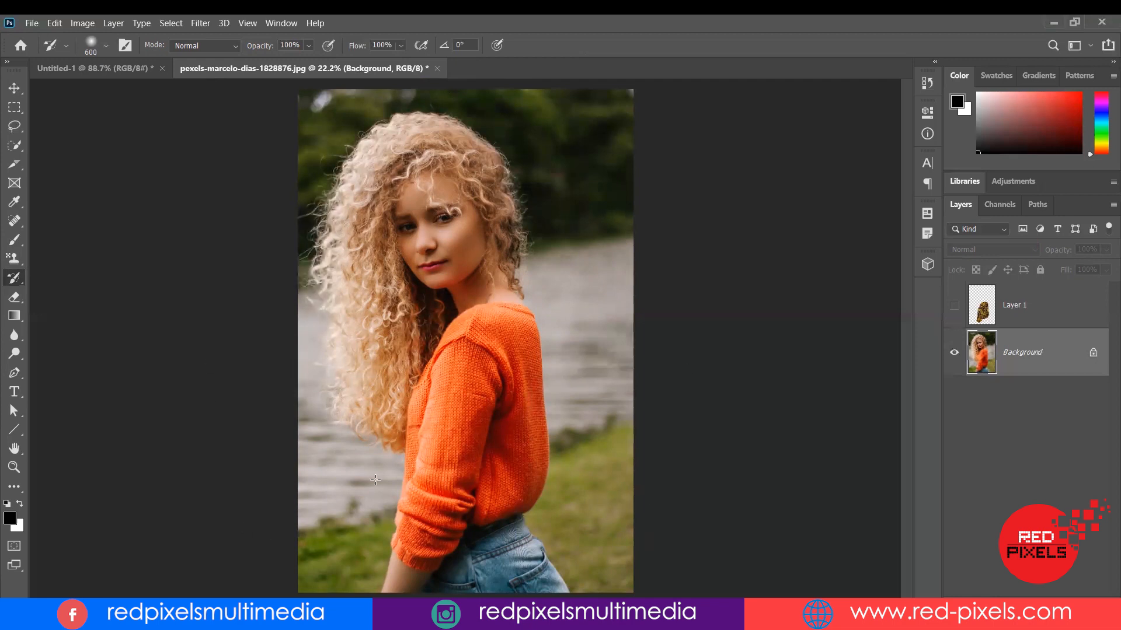
Step: Switch to the Move tool and delete the hidden pattern layer, Layer 1
{"action": "left_click", "coordinate": [17, 87]}
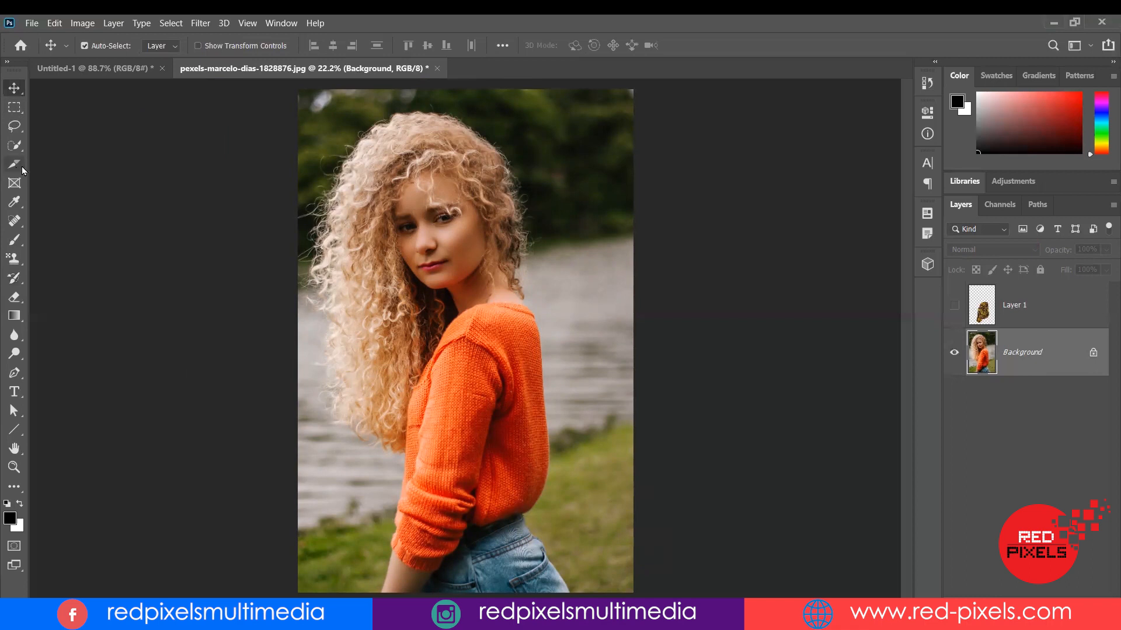
{"action": "left_click", "coordinate": [1027, 309]}
{"action": "key", "text": "Delete"}
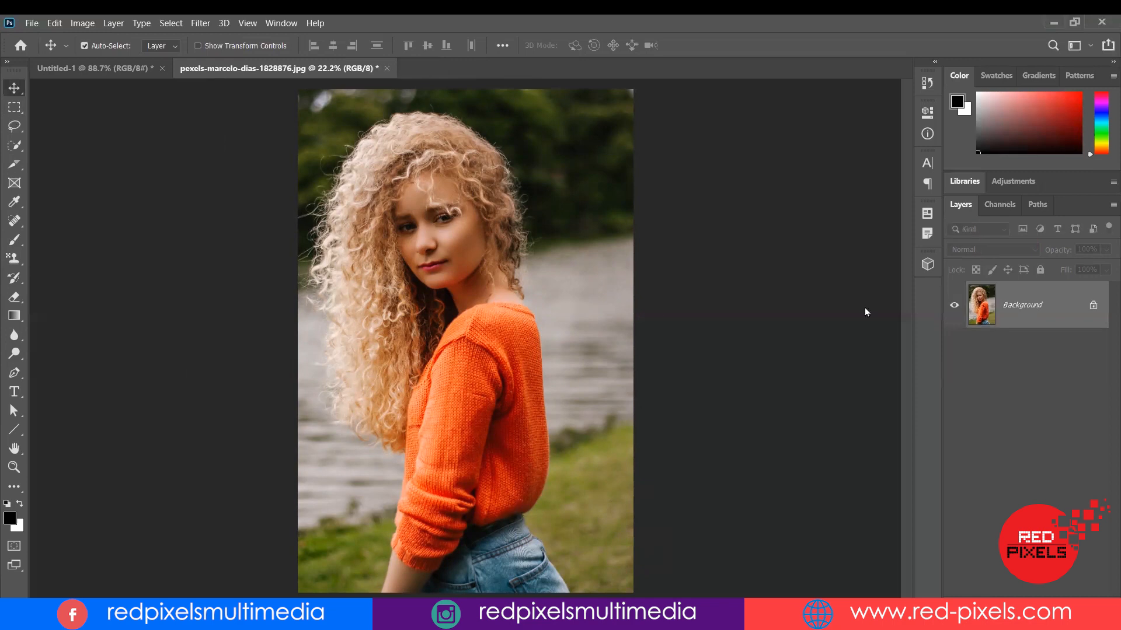
Step: Switch to the Eraser tool, erase a short test stroke over the woman's face, and undo it
{"action": "left_click", "coordinate": [17, 298]}
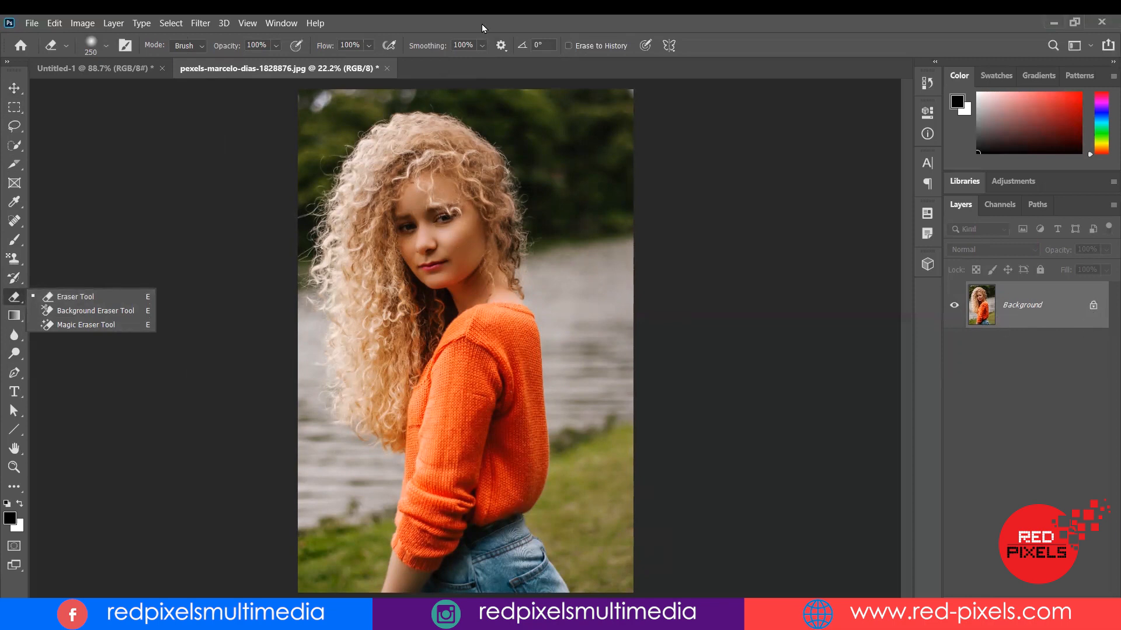
{"action": "left_click", "coordinate": [46, 274]}
{"action": "right_click", "coordinate": [19, 299]}
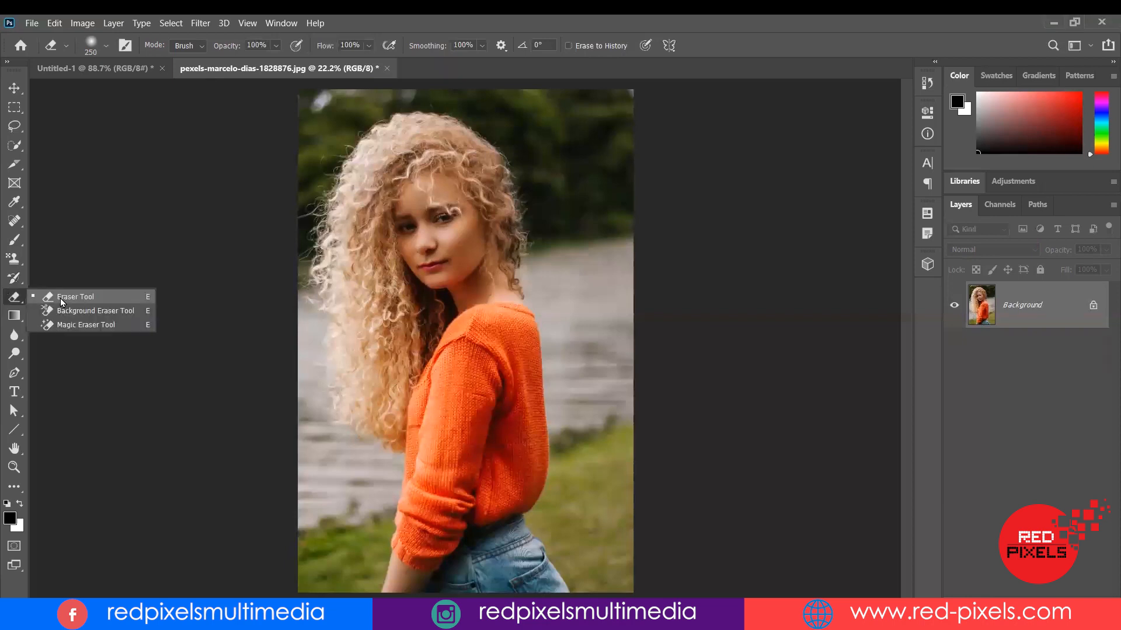
{"action": "left_click", "coordinate": [61, 305]}
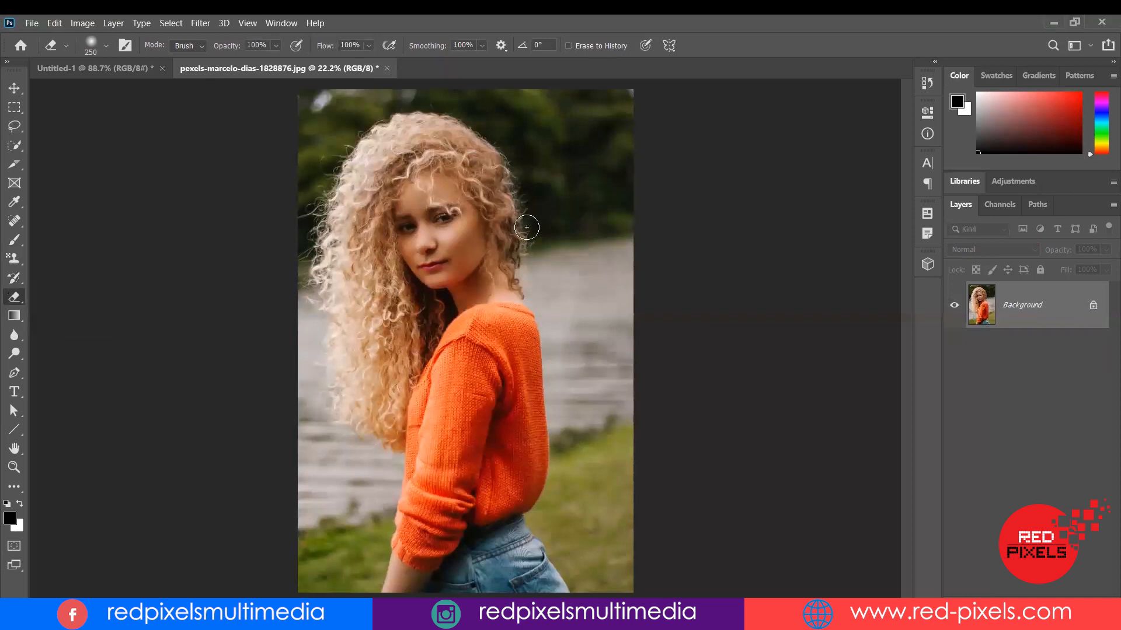
{"action": "left_click_drag", "start_coordinate": [416, 208], "coordinate": [427, 250]}
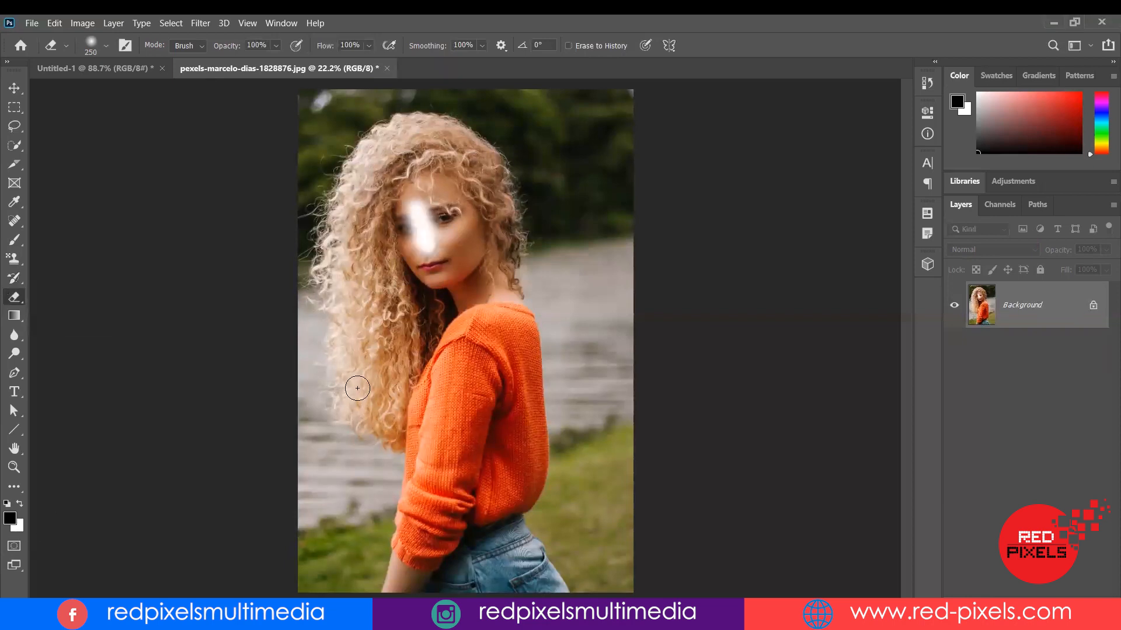
{"action": "key", "text": "ctrl+z"}
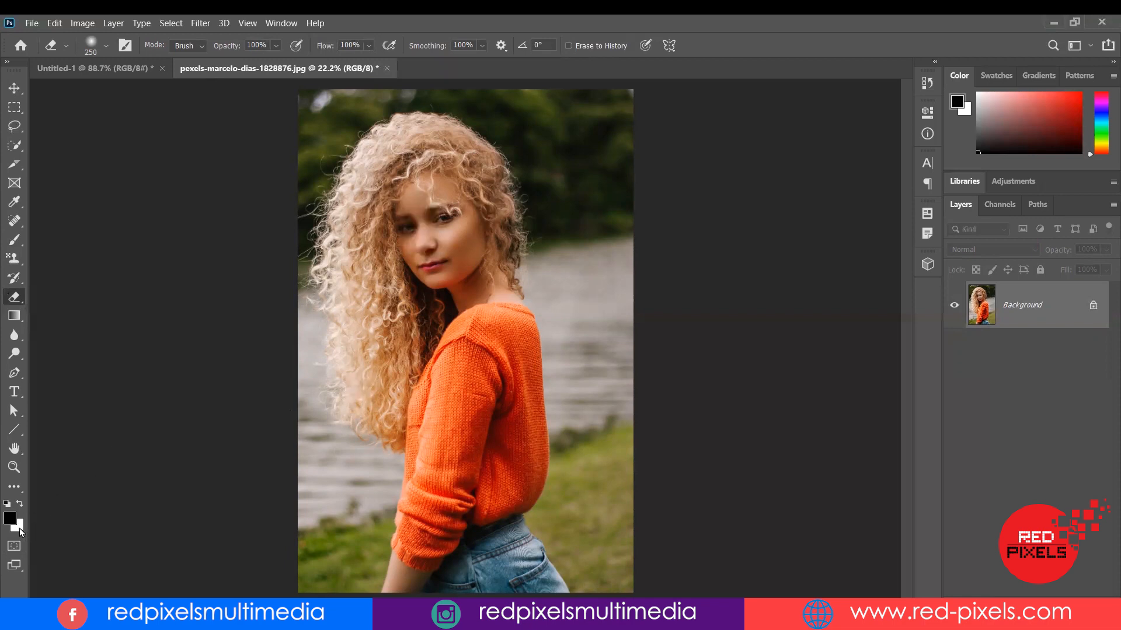
Step: Set the background colour to the dark yellow c1a923 and erase a stroke from the hair to the cheek
{"action": "left_click", "coordinate": [20, 529]}
{"action": "left_click", "coordinate": [690, 239]}
{"action": "left_click", "coordinate": [740, 356]}
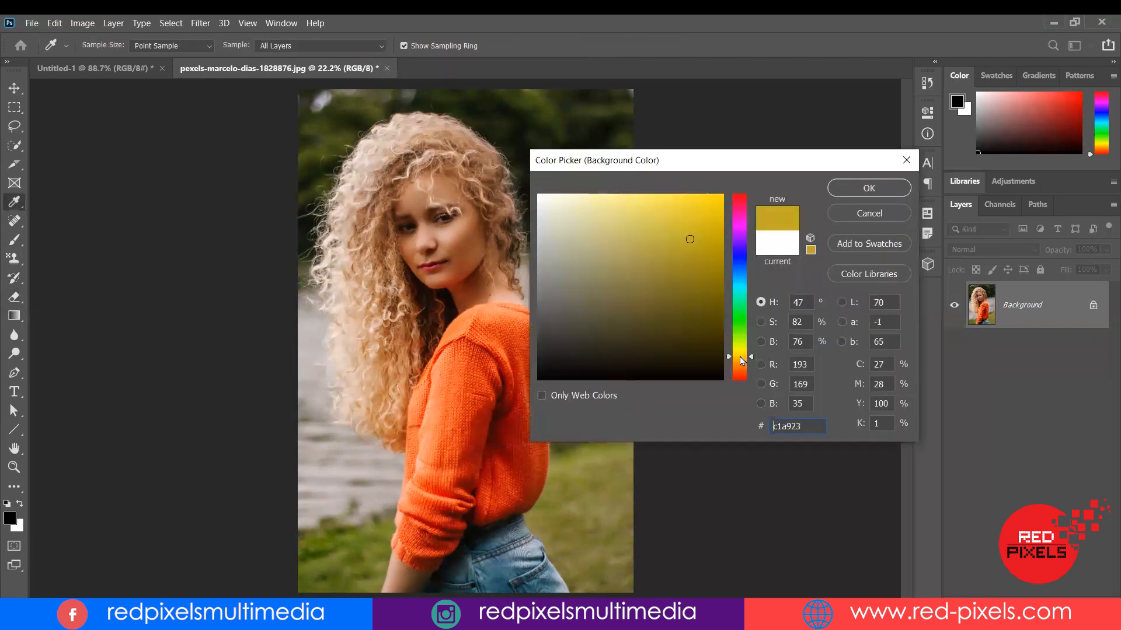
{"action": "left_click", "coordinate": [849, 187]}
{"action": "left_click_drag", "start_coordinate": [378, 153], "coordinate": [412, 245]}
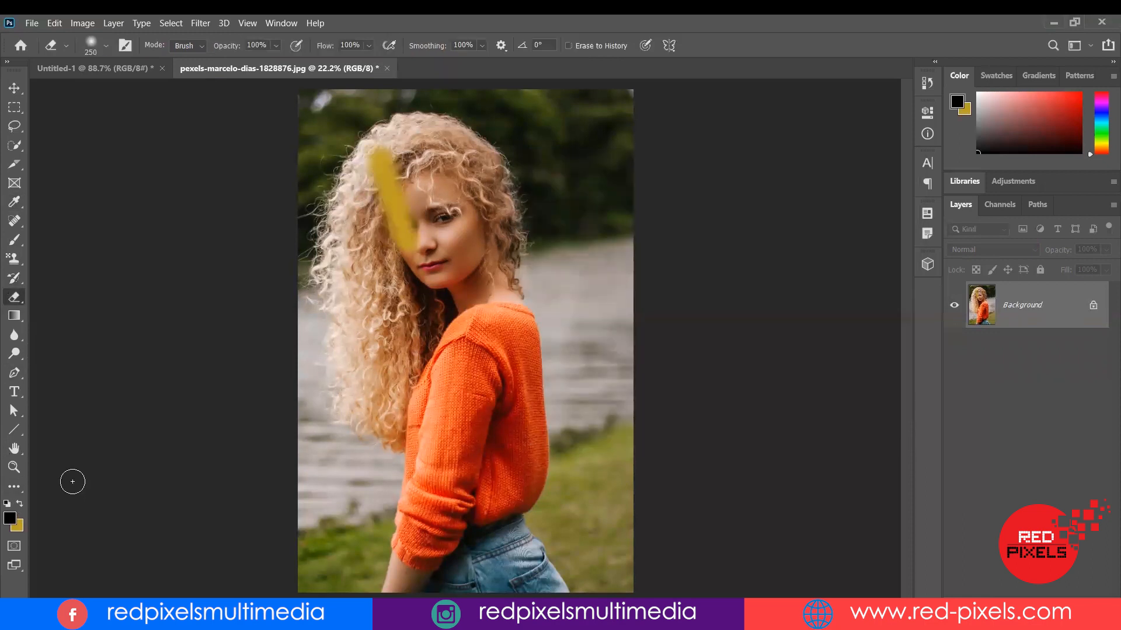
Step: Erase a second stroke across the woman's face, and undo both dark yellow strokes
{"action": "left_click_drag", "start_coordinate": [404, 211], "coordinate": [475, 253]}
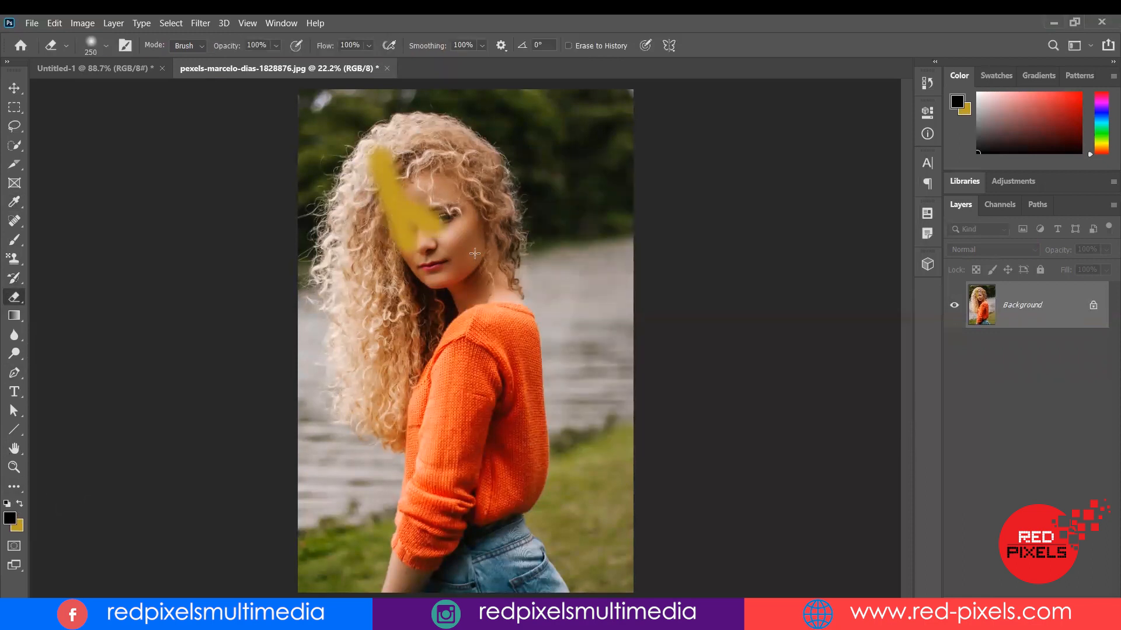
{"action": "key", "text": "ctrl+z"}
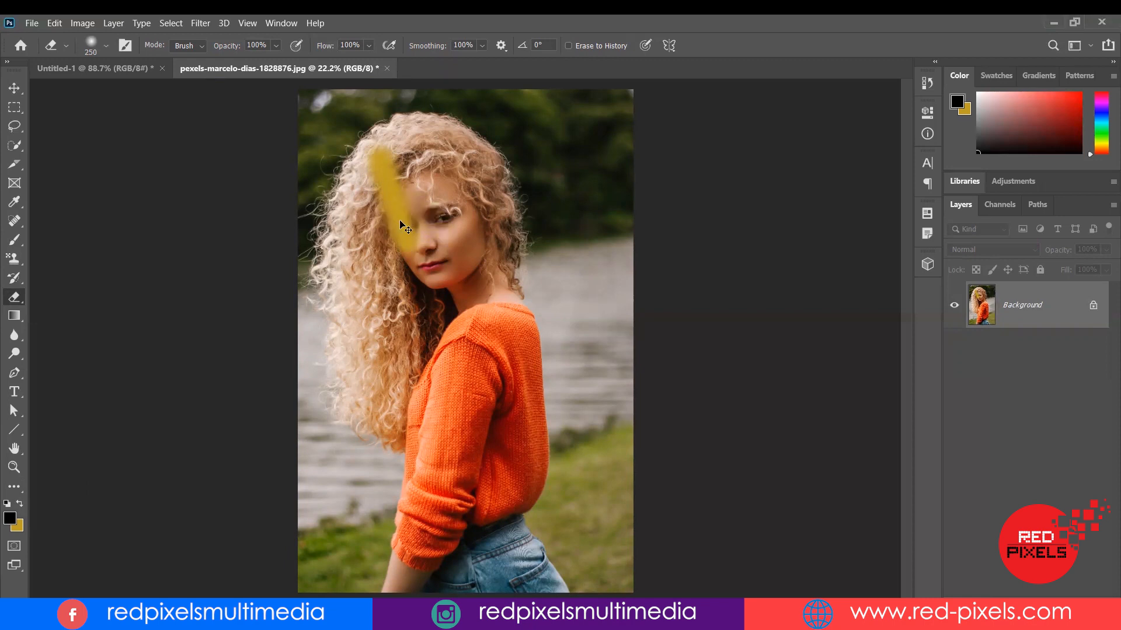
{"action": "key", "text": "ctrl+z"}
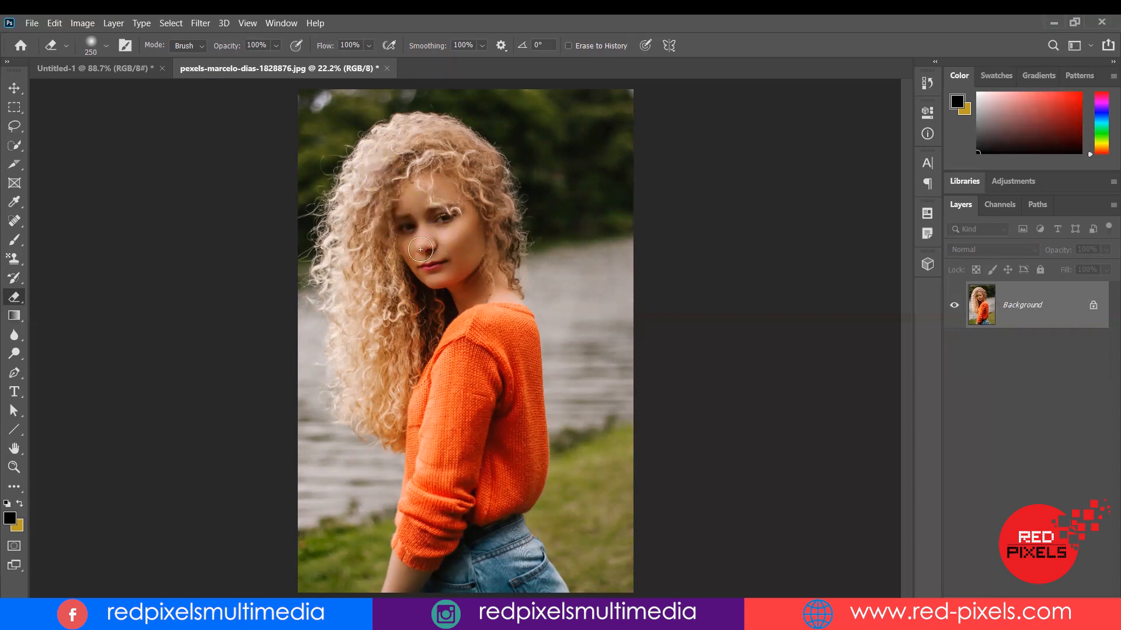
Step: Unlock the Background layer, erase test strokes to transparency over the woman's hair and sweater, and undo them
{"action": "left_click", "coordinate": [1093, 307]}
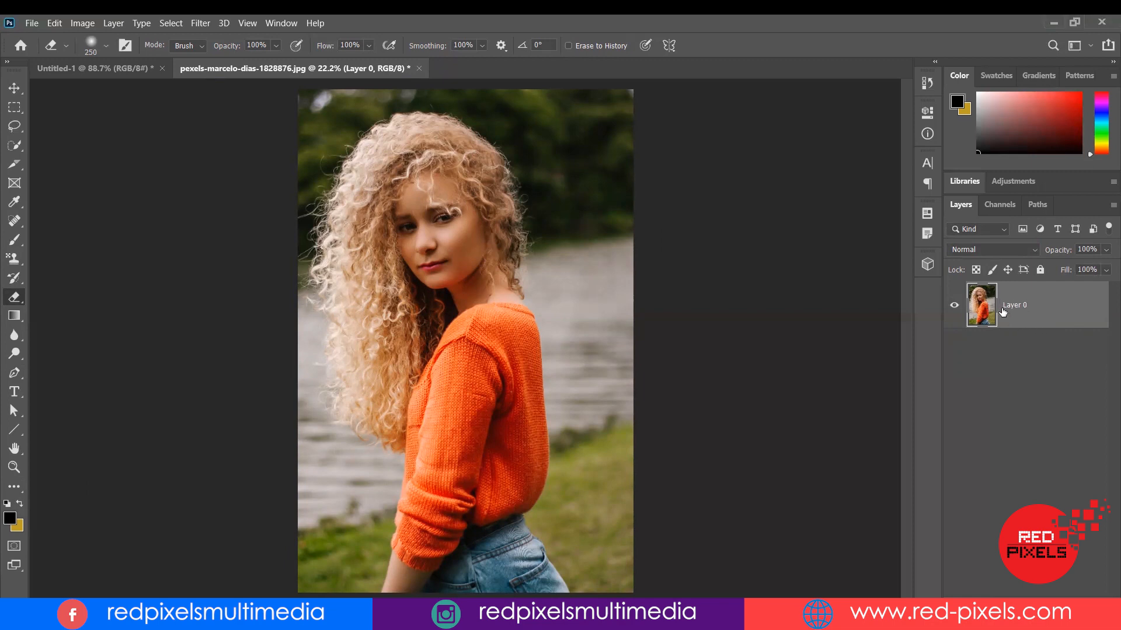
{"action": "mouse_move", "coordinate": [400, 206]}
{"action": "left_mouse_down"}
{"action": "mouse_move", "coordinate": [464, 379]}
{"action": "mouse_move", "coordinate": [449, 566]}
{"action": "mouse_move", "coordinate": [368, 321]}
{"action": "left_mouse_up"}
{"action": "mouse_move", "coordinate": [362, 193]}
{"action": "left_mouse_down"}
{"action": "mouse_move", "coordinate": [421, 502]}
{"action": "mouse_move", "coordinate": [397, 373]}
{"action": "mouse_move", "coordinate": [442, 323]}
{"action": "mouse_move", "coordinate": [417, 291]}
{"action": "mouse_move", "coordinate": [413, 310]}
{"action": "mouse_move", "coordinate": [400, 242]}
{"action": "mouse_move", "coordinate": [420, 232]}
{"action": "left_mouse_up"}
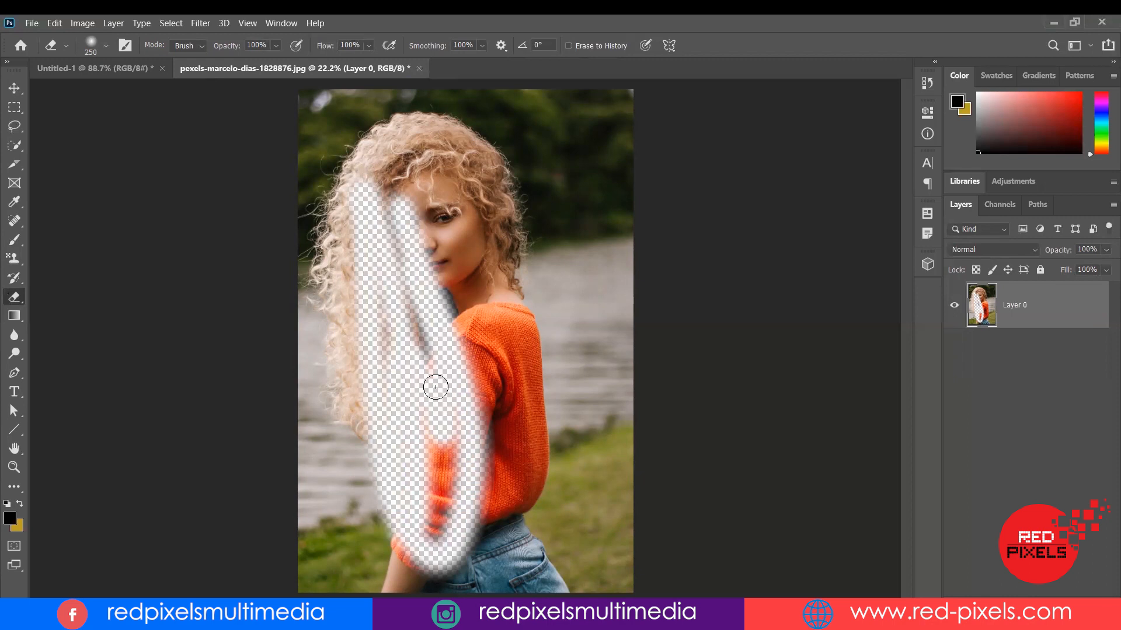
{"action": "key", "text": "ctrl+z"}
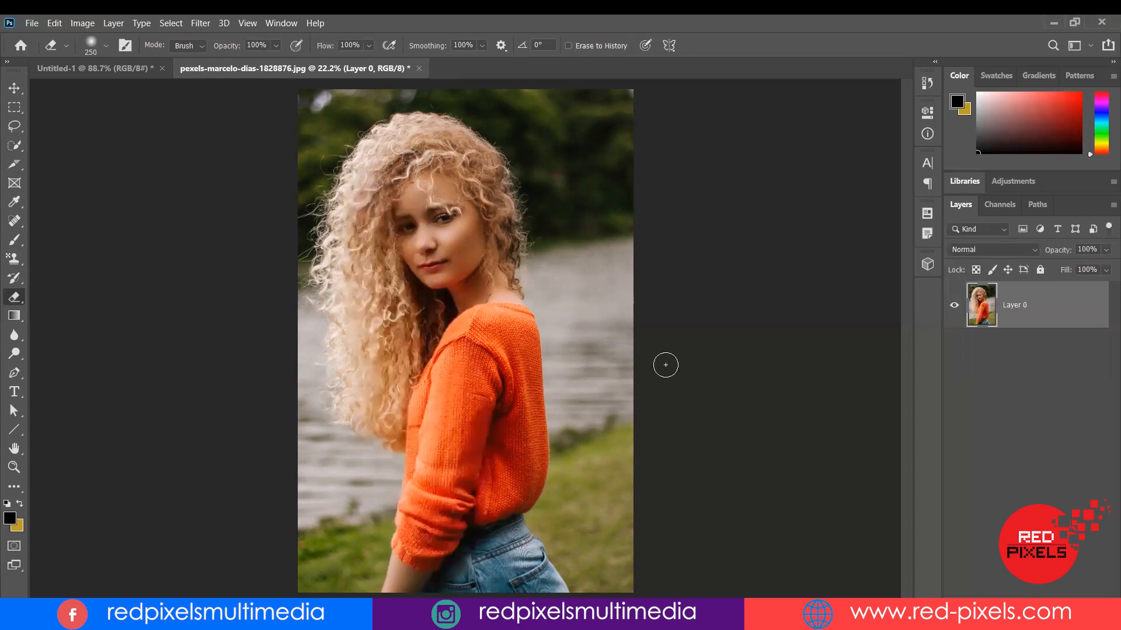
Step: Toggle the visibility of Layer 0, erase test strokes over the background around the woman, and undo them
{"action": "left_click", "coordinate": [954, 307]}
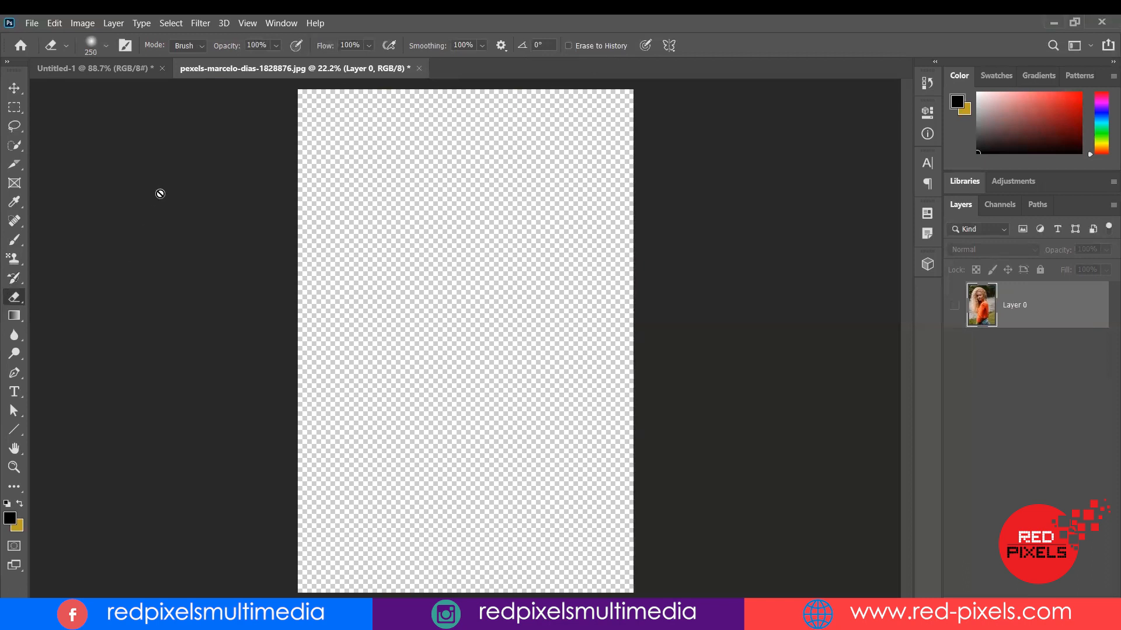
{"action": "left_click", "coordinate": [955, 307]}
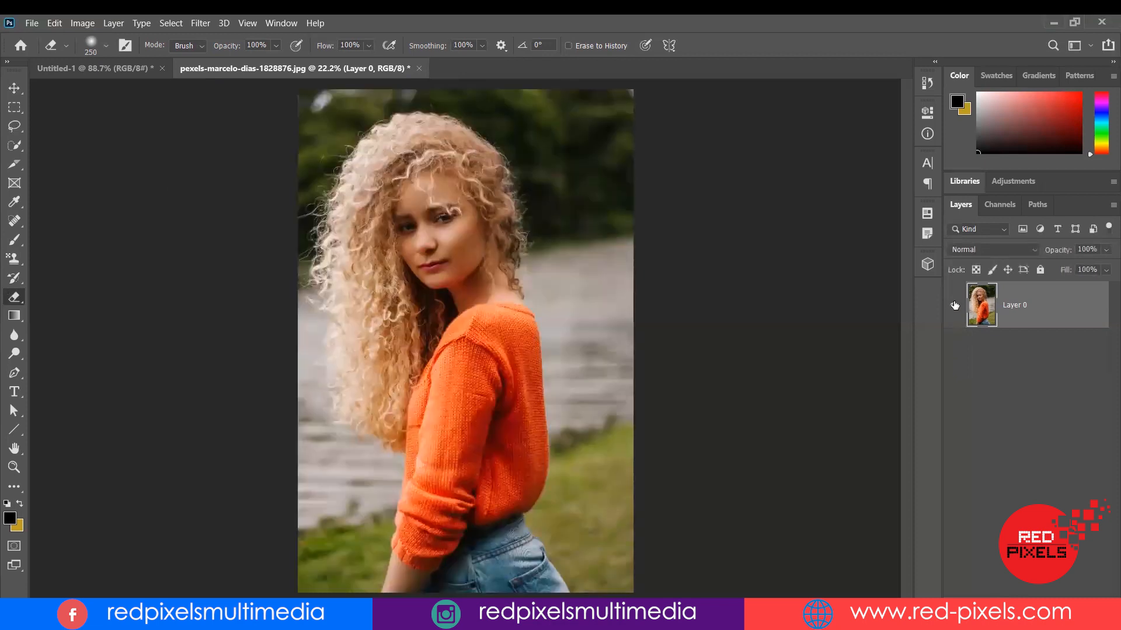
{"action": "mouse_move", "coordinate": [549, 248]}
{"action": "left_mouse_down"}
{"action": "mouse_move", "coordinate": [587, 494]}
{"action": "mouse_move", "coordinate": [544, 316]}
{"action": "mouse_move", "coordinate": [524, 283]}
{"action": "mouse_move", "coordinate": [531, 232]}
{"action": "mouse_move", "coordinate": [508, 149]}
{"action": "mouse_move", "coordinate": [464, 109]}
{"action": "mouse_move", "coordinate": [408, 102]}
{"action": "mouse_move", "coordinate": [349, 147]}
{"action": "mouse_move", "coordinate": [307, 273]}
{"action": "left_mouse_up"}
{"action": "mouse_move", "coordinate": [525, 110]}
{"action": "left_mouse_down"}
{"action": "mouse_move", "coordinate": [584, 245]}
{"action": "mouse_move", "coordinate": [624, 484]}
{"action": "left_mouse_up"}
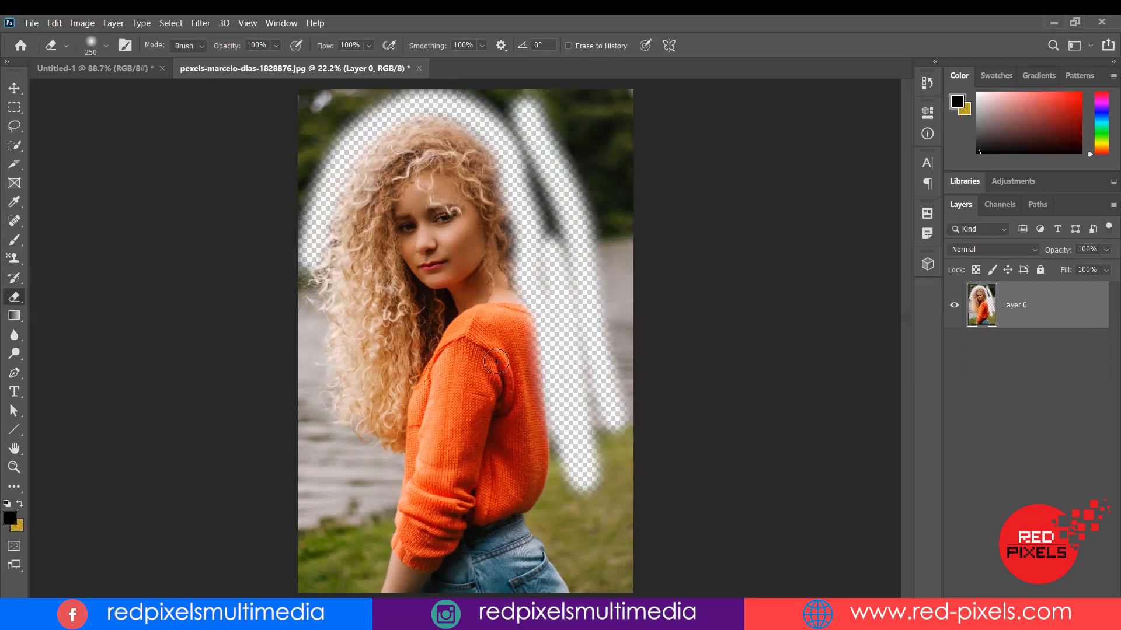
{"action": "key", "text": "ctrl+z"}
{"action": "key", "text": "ctrl+z"}
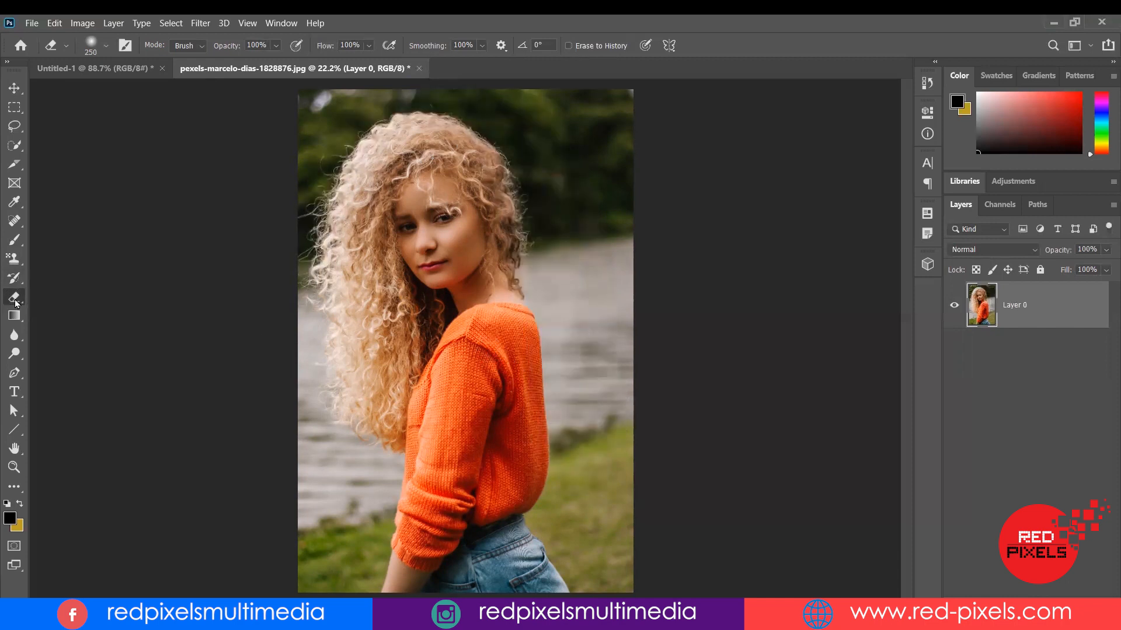
Step: Switch to the Background Eraser tool, reduce its size to 400, and erase the water behind the woman's sweater
{"action": "right_click", "coordinate": [15, 300]}
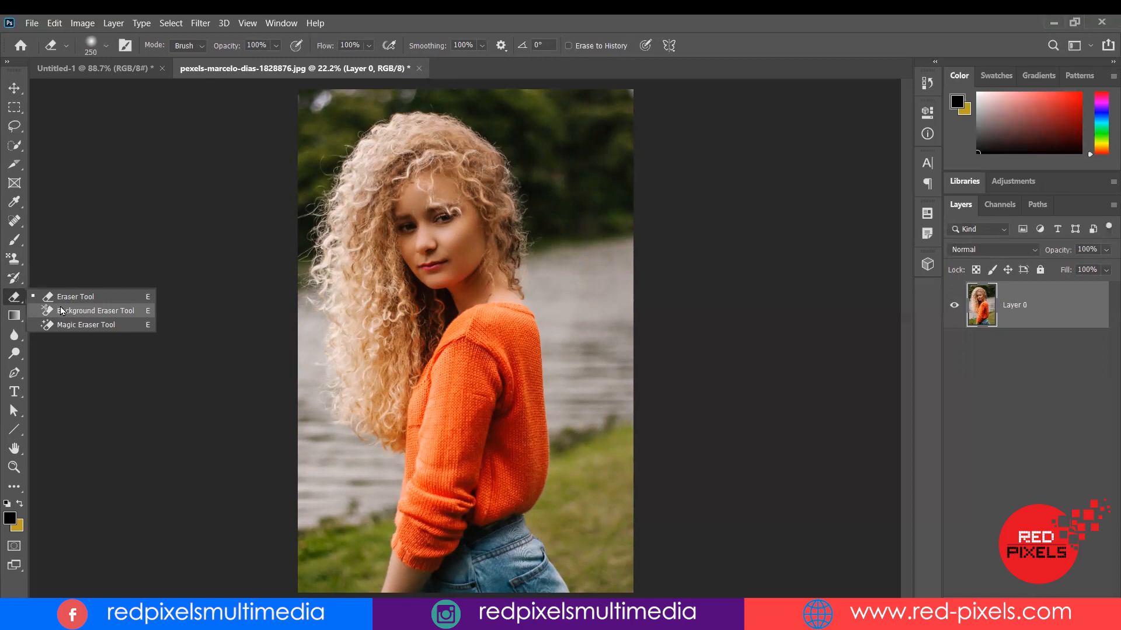
{"action": "left_click", "coordinate": [61, 311]}
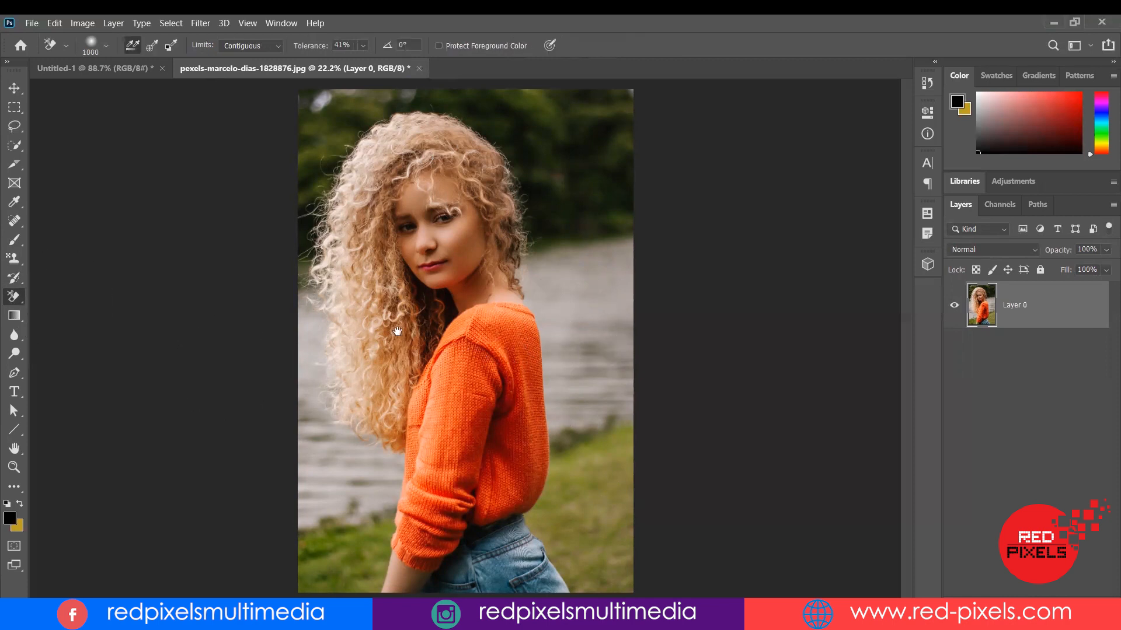
{"action": "scroll", "coordinate": [569, 408], "scroll_direction": "up", "scroll_amount": 3}
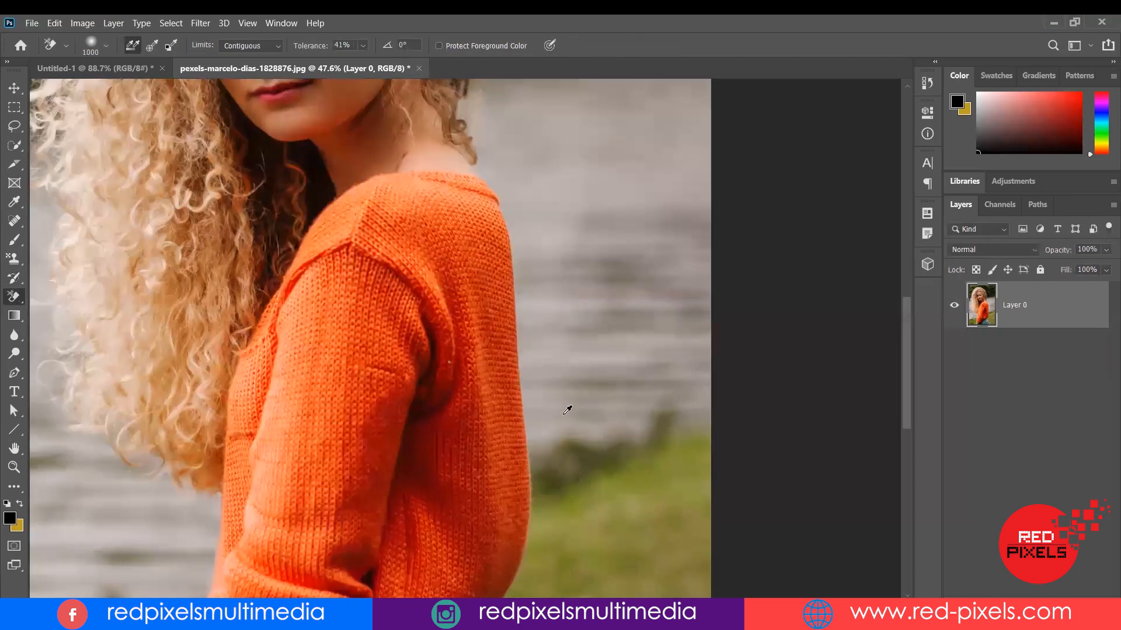
{"action": "left_click_drag", "start_coordinate": [421, 230], "coordinate": [414, 291]}
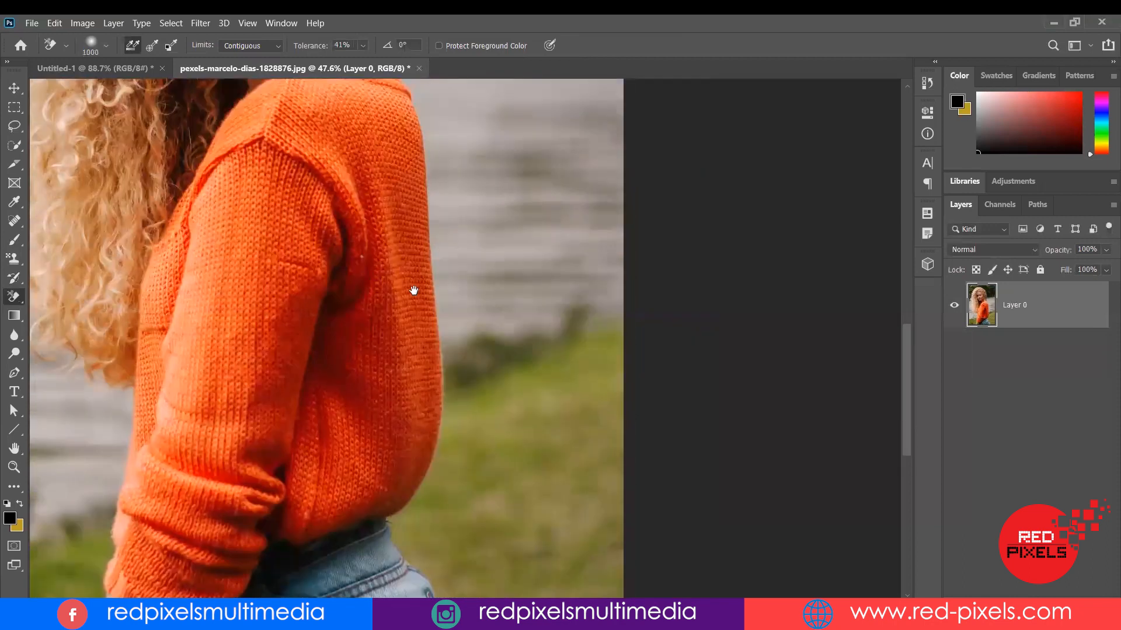
{"action": "key", "text": "bracketleft"}
{"action": "key", "text": "bracketleft"}
{"action": "key", "text": "bracketleft"}
{"action": "left_click", "coordinate": [447, 115]}
{"action": "mouse_move", "coordinate": [451, 142]}
{"action": "left_mouse_down"}
{"action": "mouse_move", "coordinate": [466, 316]}
{"action": "mouse_move", "coordinate": [502, 175]}
{"action": "mouse_move", "coordinate": [542, 148]}
{"action": "mouse_move", "coordinate": [583, 222]}
{"action": "mouse_move", "coordinate": [537, 122]}
{"action": "mouse_move", "coordinate": [494, 251]}
{"action": "left_mouse_up"}
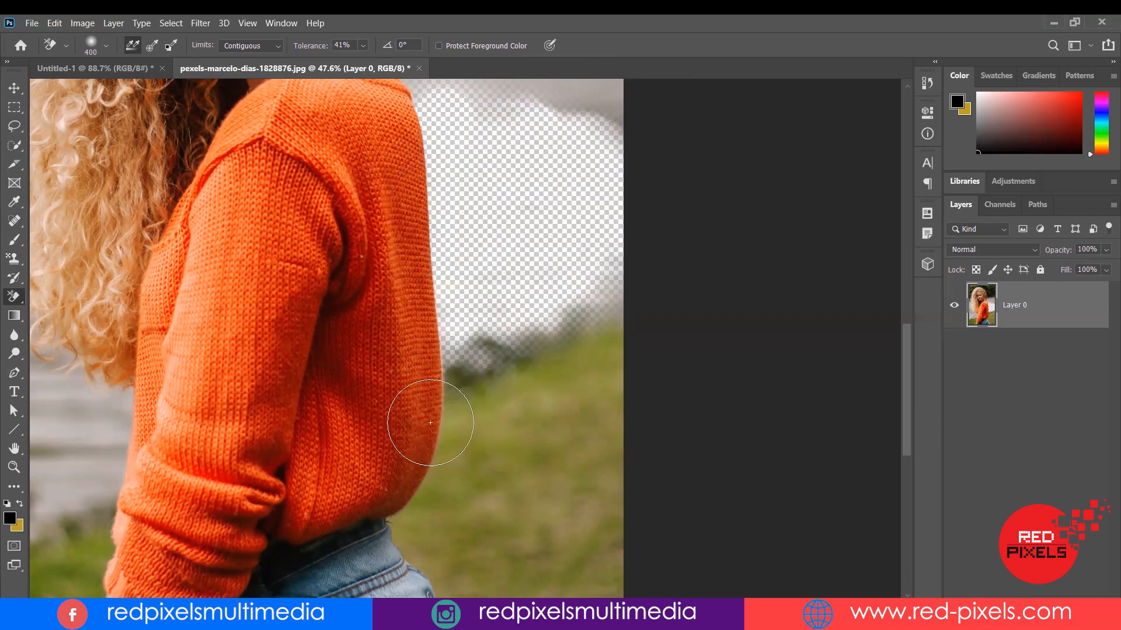
Step: Try erasing the grass beside the sweater and strokes centred on the sweater's back edge, and undo them
{"action": "left_click", "coordinate": [450, 425]}
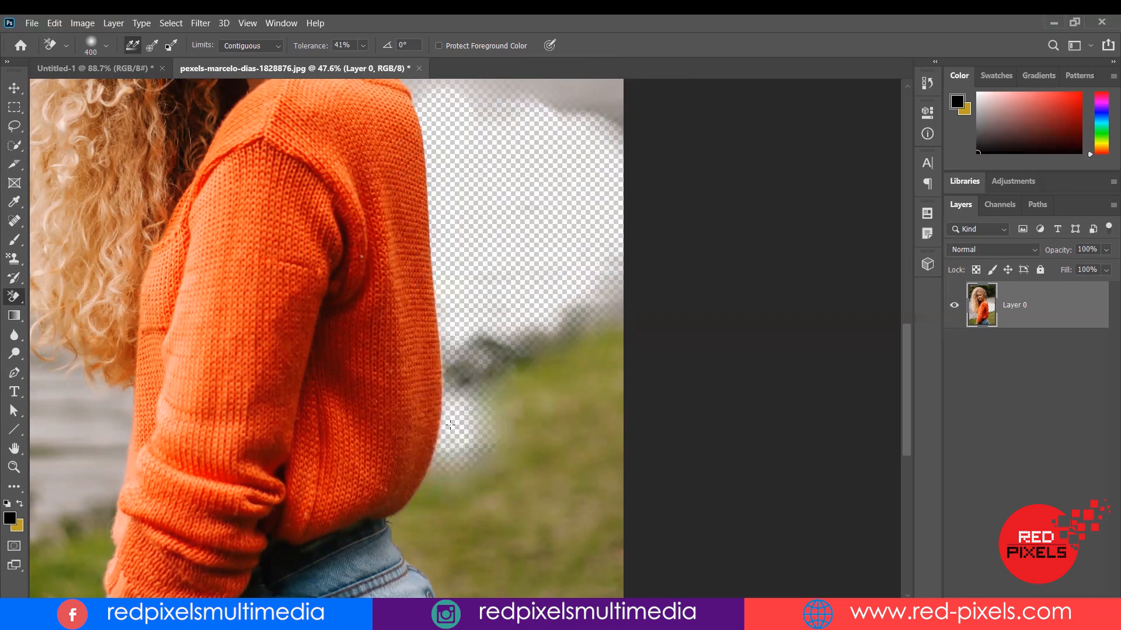
{"action": "key", "text": "ctrl+z"}
{"action": "left_click_drag", "start_coordinate": [432, 423], "coordinate": [432, 433]}
{"action": "left_click_drag", "start_coordinate": [433, 387], "coordinate": [414, 158]}
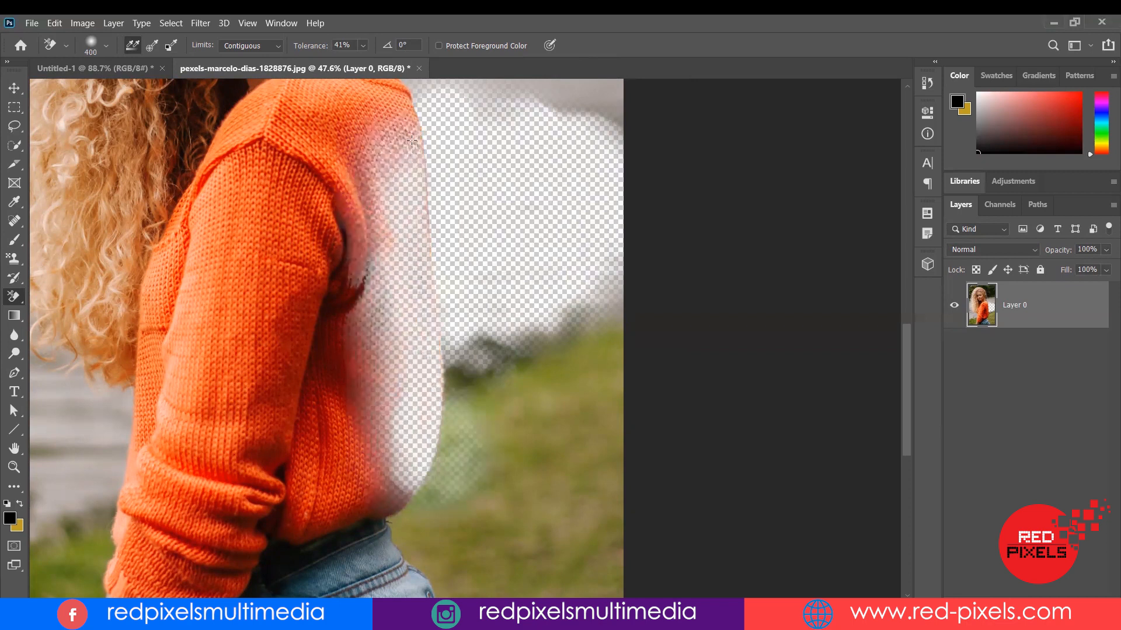
{"action": "key", "text": "ctrl+z"}
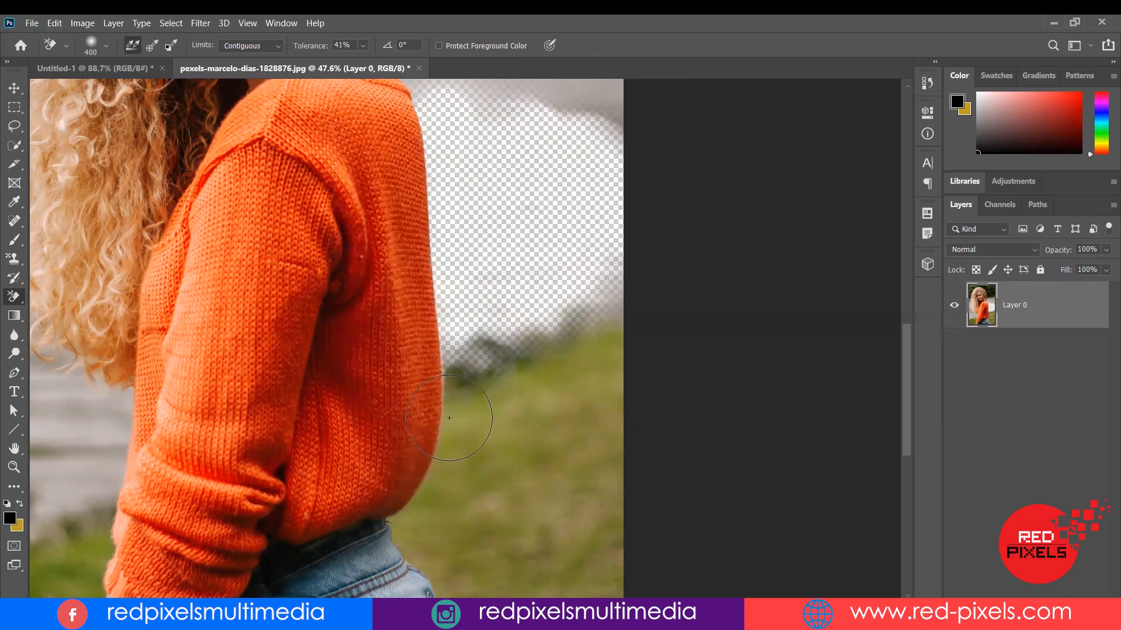
Step: Erase the remaining water and grass along the back of the sweater and jeans with the Background Eraser
{"action": "mouse_move", "coordinate": [449, 422]}
{"action": "left_mouse_down"}
{"action": "mouse_move", "coordinate": [441, 481]}
{"action": "mouse_move", "coordinate": [489, 392]}
{"action": "mouse_move", "coordinate": [568, 372]}
{"action": "mouse_move", "coordinate": [504, 437]}
{"action": "mouse_move", "coordinate": [587, 320]}
{"action": "mouse_move", "coordinate": [638, 380]}
{"action": "mouse_move", "coordinate": [604, 329]}
{"action": "mouse_move", "coordinate": [566, 400]}
{"action": "mouse_move", "coordinate": [521, 374]}
{"action": "mouse_move", "coordinate": [482, 322]}
{"action": "mouse_move", "coordinate": [457, 384]}
{"action": "left_mouse_up"}
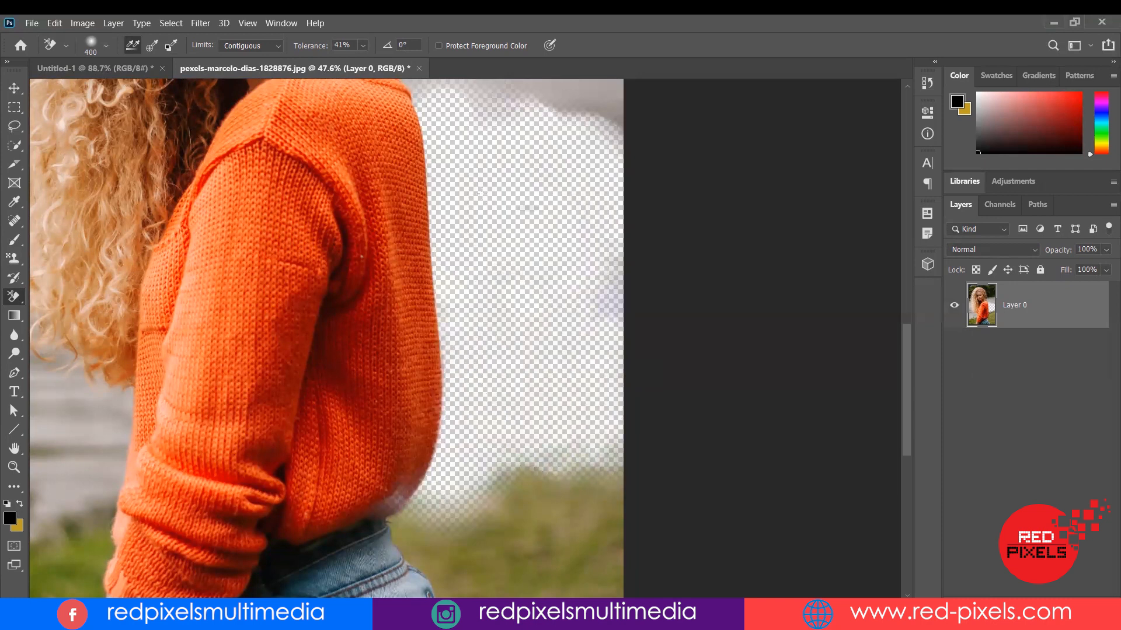
{"action": "left_click_drag", "start_coordinate": [440, 339], "coordinate": [410, 526]}
{"action": "mouse_move", "coordinate": [408, 263]}
{"action": "left_mouse_down"}
{"action": "mouse_move", "coordinate": [492, 231]}
{"action": "mouse_move", "coordinate": [536, 251]}
{"action": "mouse_move", "coordinate": [500, 271]}
{"action": "mouse_move", "coordinate": [578, 269]}
{"action": "left_mouse_up"}
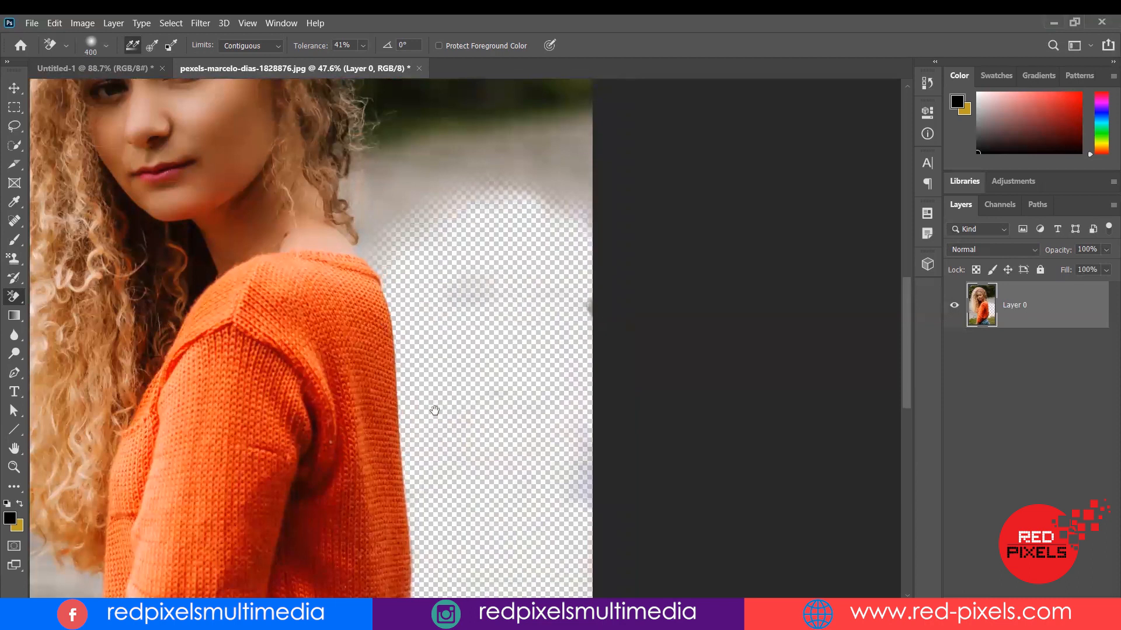
{"action": "left_click_drag", "start_coordinate": [434, 410], "coordinate": [483, 243]}
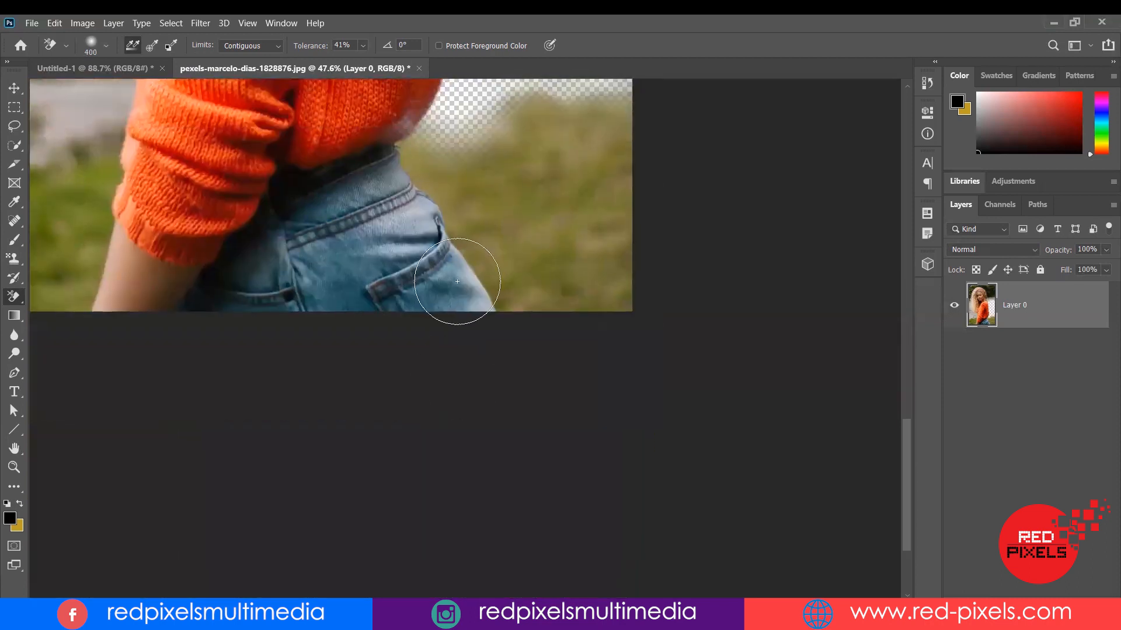
{"action": "mouse_move", "coordinate": [527, 292]}
{"action": "left_mouse_down"}
{"action": "mouse_move", "coordinate": [496, 288]}
{"action": "mouse_move", "coordinate": [496, 245]}
{"action": "mouse_move", "coordinate": [471, 195]}
{"action": "mouse_move", "coordinate": [588, 268]}
{"action": "mouse_move", "coordinate": [632, 332]}
{"action": "mouse_move", "coordinate": [617, 297]}
{"action": "mouse_move", "coordinate": [617, 307]}
{"action": "mouse_move", "coordinate": [591, 122]}
{"action": "mouse_move", "coordinate": [607, 230]}
{"action": "mouse_move", "coordinate": [607, 198]}
{"action": "mouse_move", "coordinate": [625, 237]}
{"action": "mouse_move", "coordinate": [591, 211]}
{"action": "mouse_move", "coordinate": [521, 196]}
{"action": "mouse_move", "coordinate": [511, 127]}
{"action": "mouse_move", "coordinate": [520, 173]}
{"action": "mouse_move", "coordinate": [487, 140]}
{"action": "left_mouse_up"}
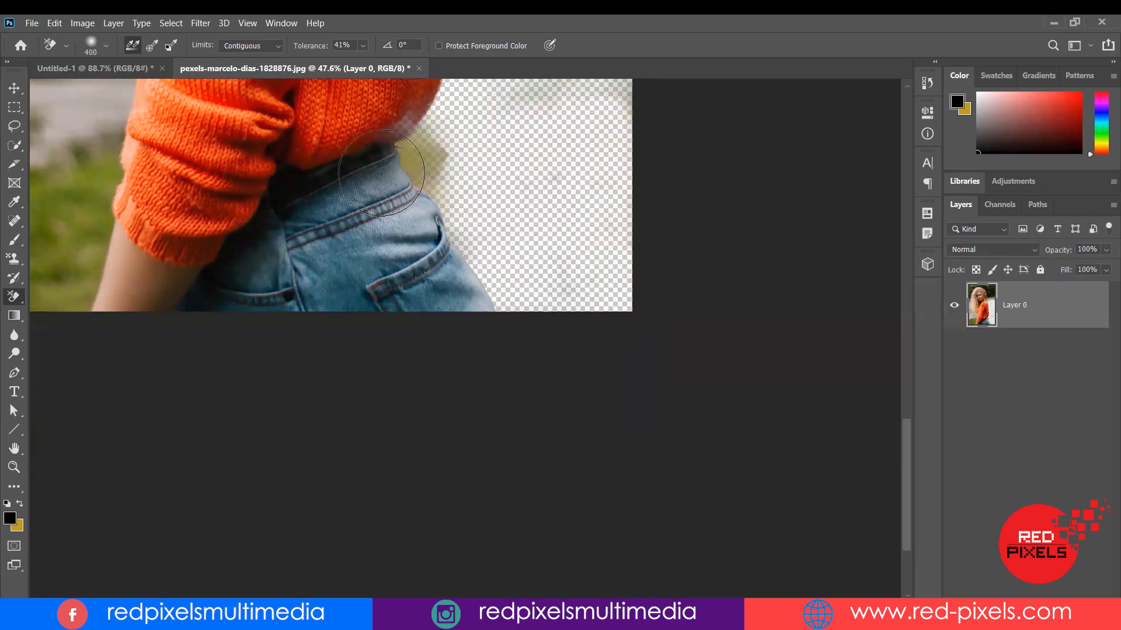
{"action": "left_click_drag", "start_coordinate": [472, 421], "coordinate": [472, 451]}
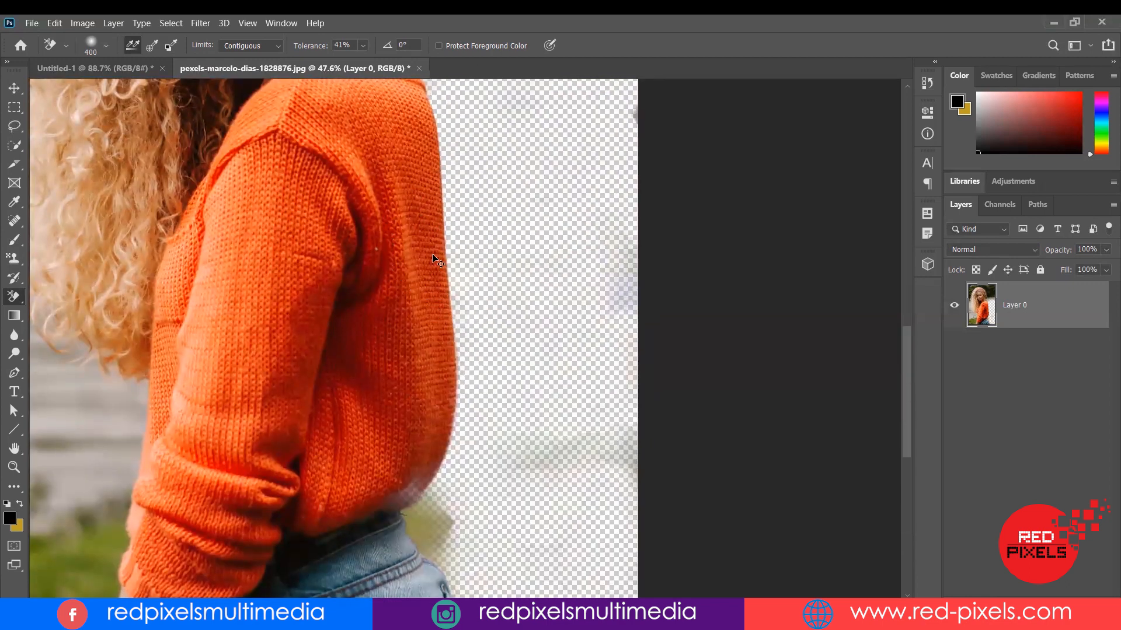
Step: Undo the last three changes to the woman's photo and open the photo parent-863085_1920.jpg
{"action": "key", "text": "ctrl+z"}
{"action": "key", "text": "ctrl+z"}
{"action": "key", "text": "ctrl+z"}
{"action": "left_click", "coordinate": [32, 24]}
{"action": "left_click", "coordinate": [37, 52]}
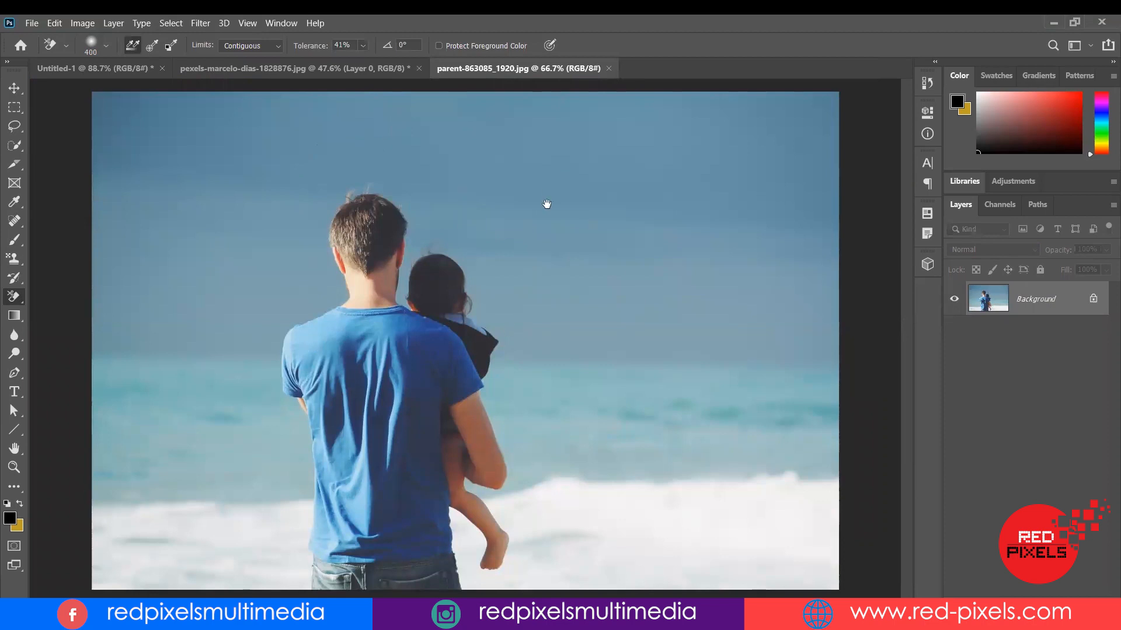
Step: Reduce the Background Eraser size to 175, erase the sea and sky beside the man's arm and child, and revert the photo
{"action": "scroll", "coordinate": [506, 363], "scroll_direction": "up", "scroll_amount": 4}
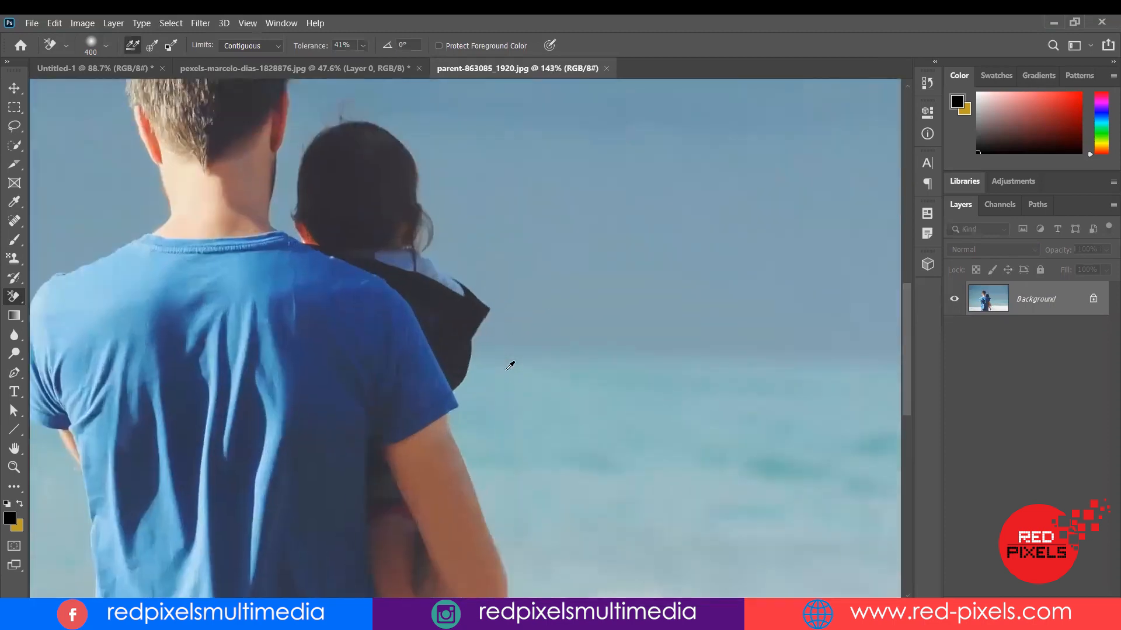
{"action": "key", "text": "bracketleft"}
{"action": "key", "text": "bracketleft"}
{"action": "key", "text": "bracketleft"}
{"action": "key", "text": "bracketleft"}
{"action": "left_click", "coordinate": [481, 432]}
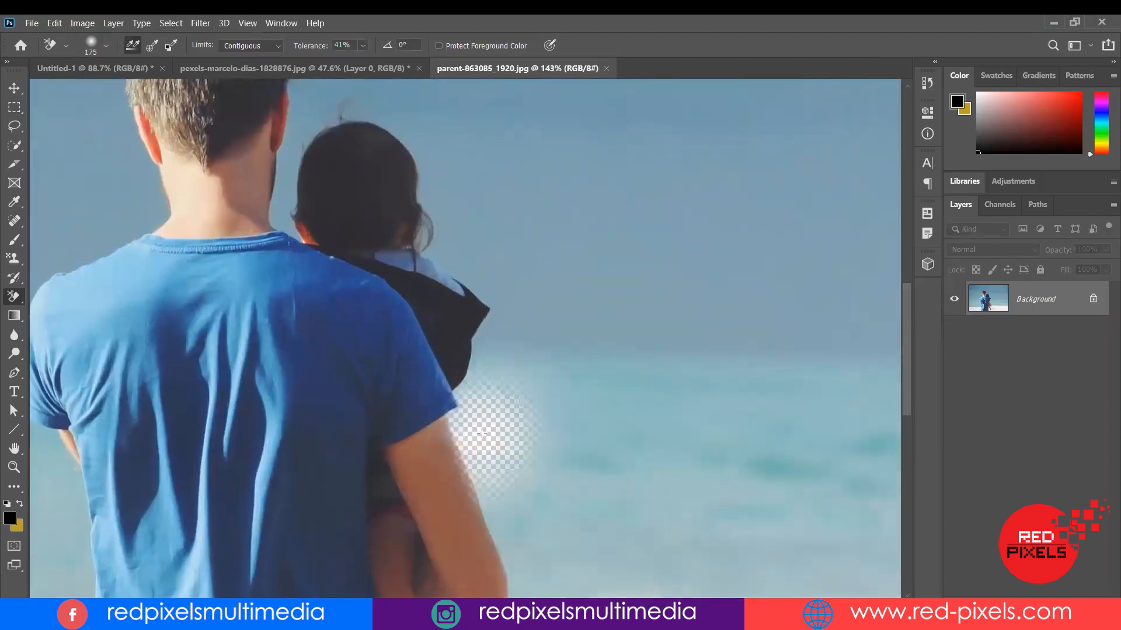
{"action": "mouse_move", "coordinate": [506, 496]}
{"action": "left_mouse_down"}
{"action": "mouse_move", "coordinate": [534, 542]}
{"action": "mouse_move", "coordinate": [502, 479]}
{"action": "mouse_move", "coordinate": [499, 337]}
{"action": "mouse_move", "coordinate": [487, 269]}
{"action": "mouse_move", "coordinate": [467, 242]}
{"action": "left_mouse_up"}
{"action": "key", "text": "F12"}
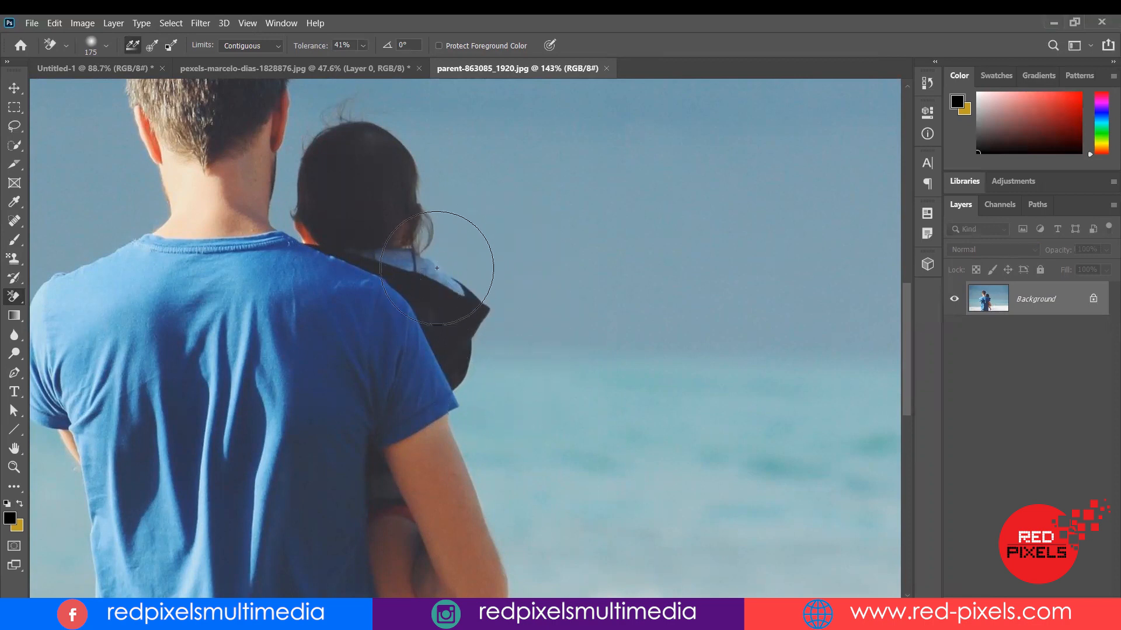
Step: Erase test strokes along the man's shirt side and over his shoulder and sleeve, reverting the photo each time
{"action": "mouse_move", "coordinate": [360, 323]}
{"action": "left_mouse_down"}
{"action": "mouse_move", "coordinate": [558, 178]}
{"action": "mouse_move", "coordinate": [569, 146]}
{"action": "left_mouse_up"}
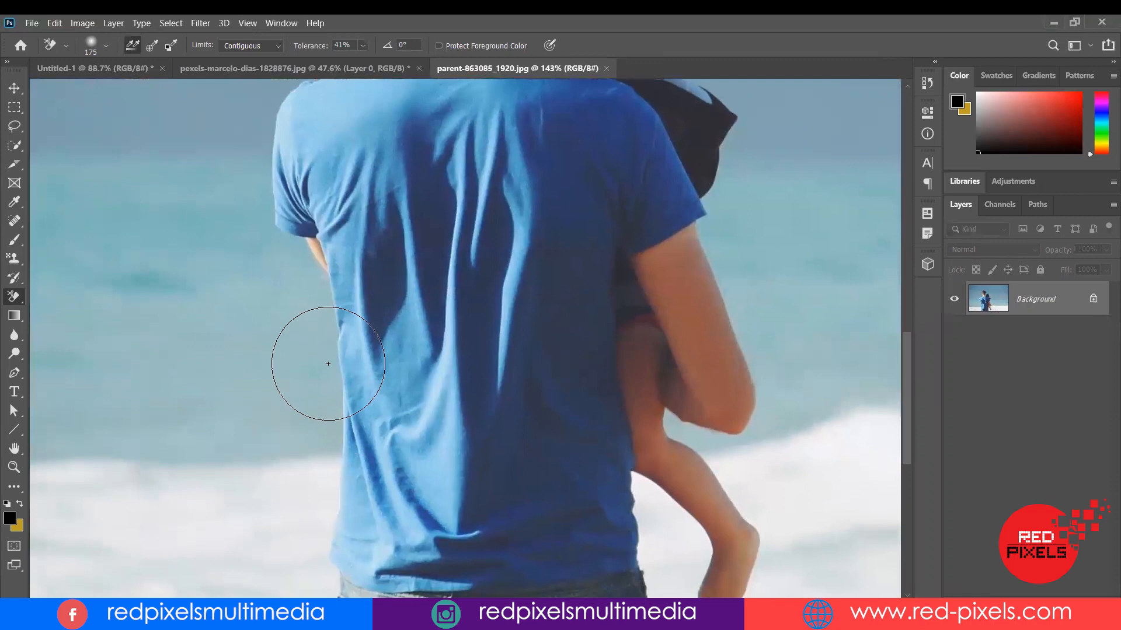
{"action": "left_click", "coordinate": [327, 379]}
{"action": "left_click_drag", "start_coordinate": [327, 379], "coordinate": [314, 387]}
{"action": "key", "text": "F12"}
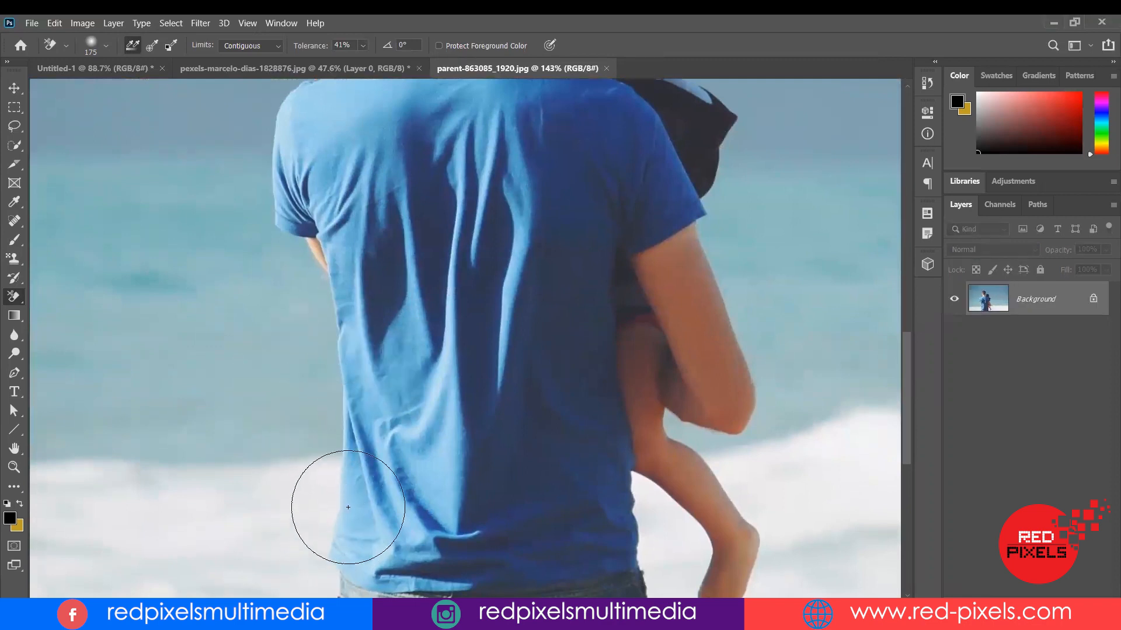
{"action": "mouse_move", "coordinate": [250, 147]}
{"action": "left_mouse_down"}
{"action": "mouse_move", "coordinate": [249, 186]}
{"action": "mouse_move", "coordinate": [265, 221]}
{"action": "left_mouse_up"}
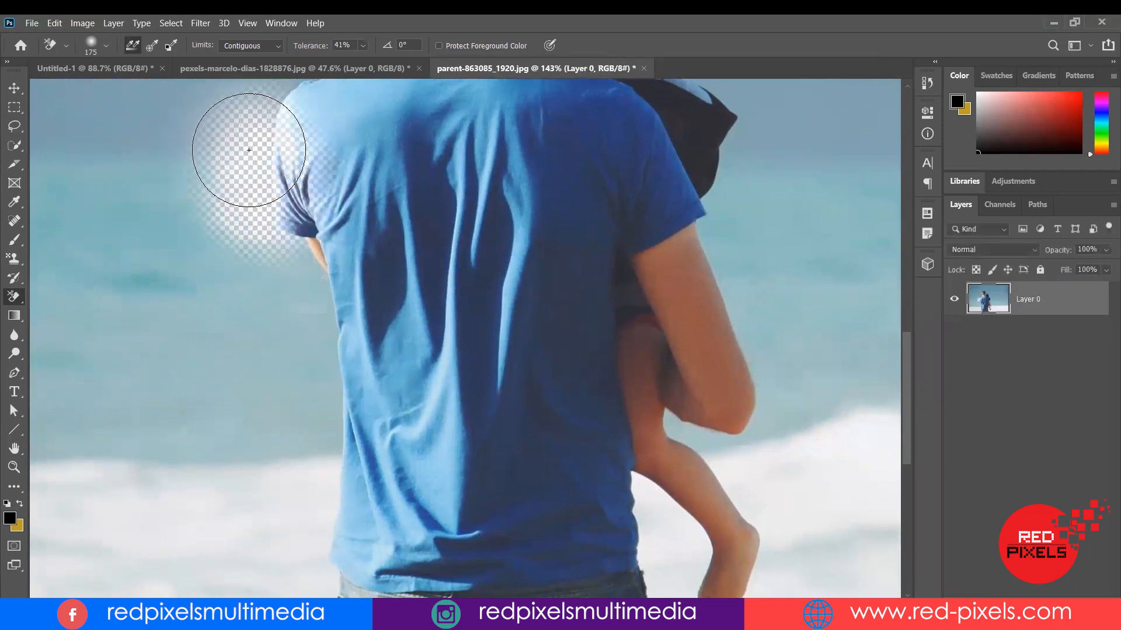
{"action": "key", "text": "F12"}
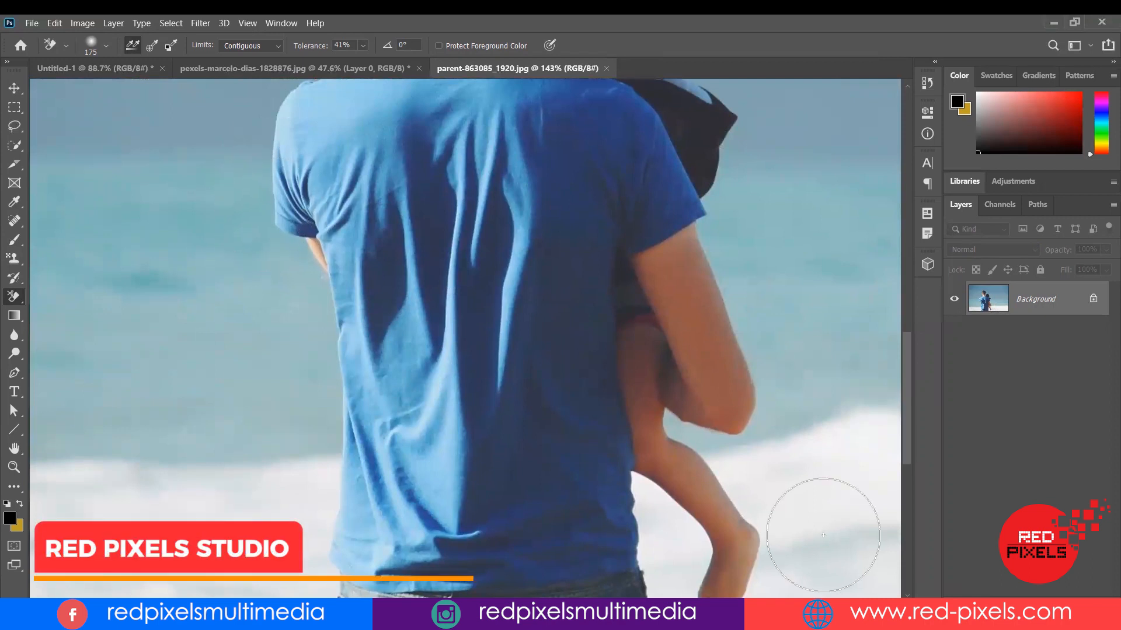
Step: Erase a spot of surf beside the child's leg and one of sea beside the man's sleeve, undoing each
{"action": "left_click", "coordinate": [743, 497]}
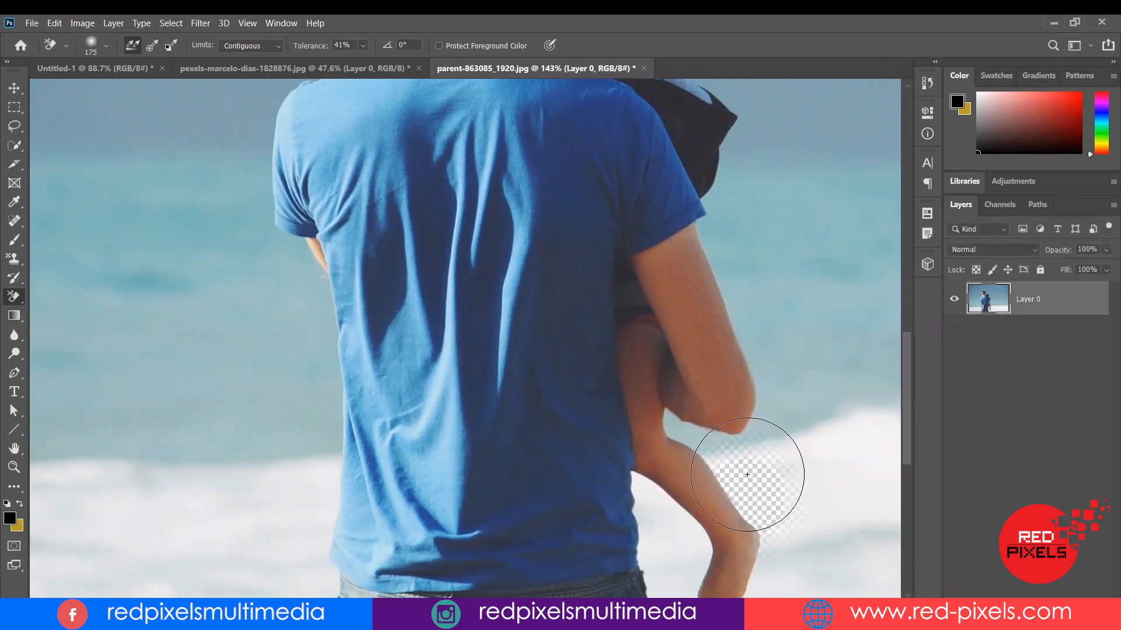
{"action": "key", "text": "ctrl+z"}
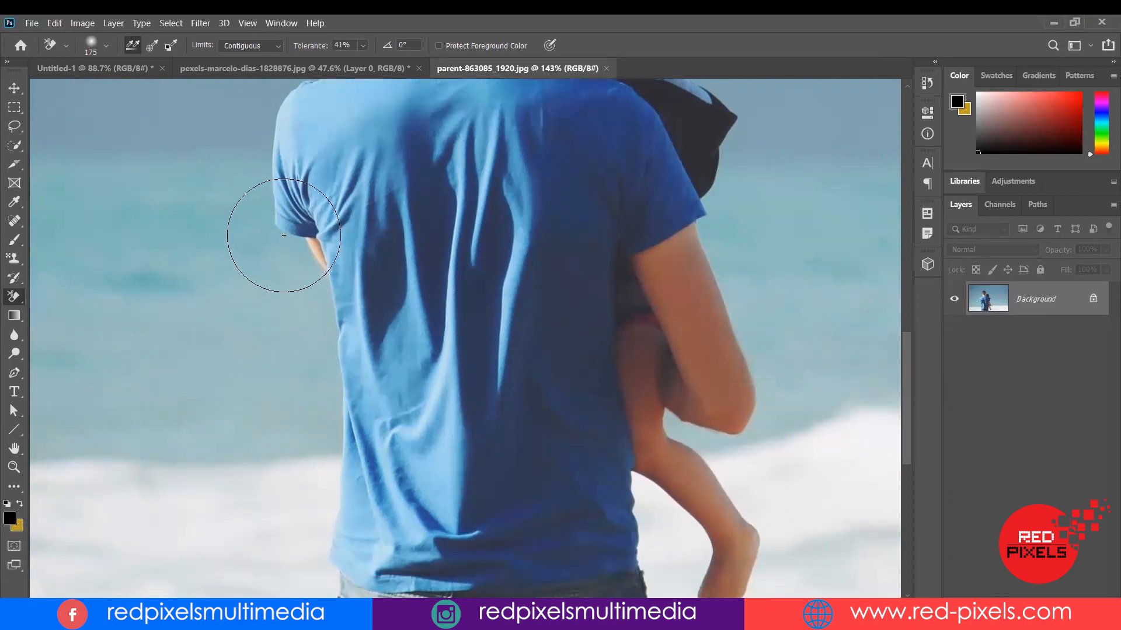
{"action": "left_click", "coordinate": [283, 245]}
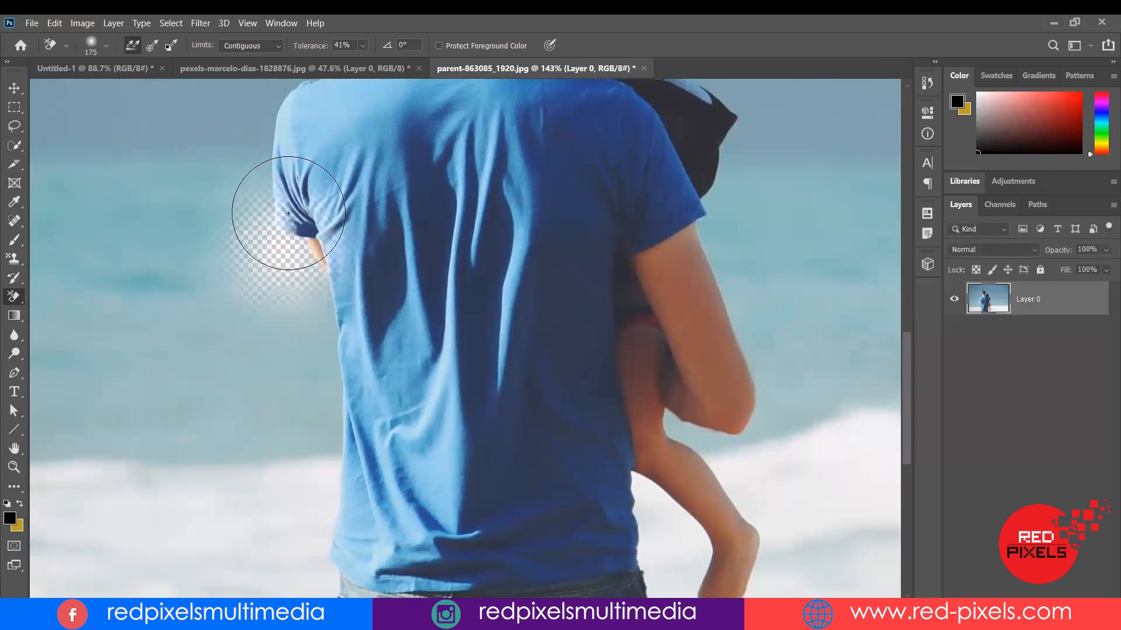
{"action": "key", "text": "ctrl+z"}
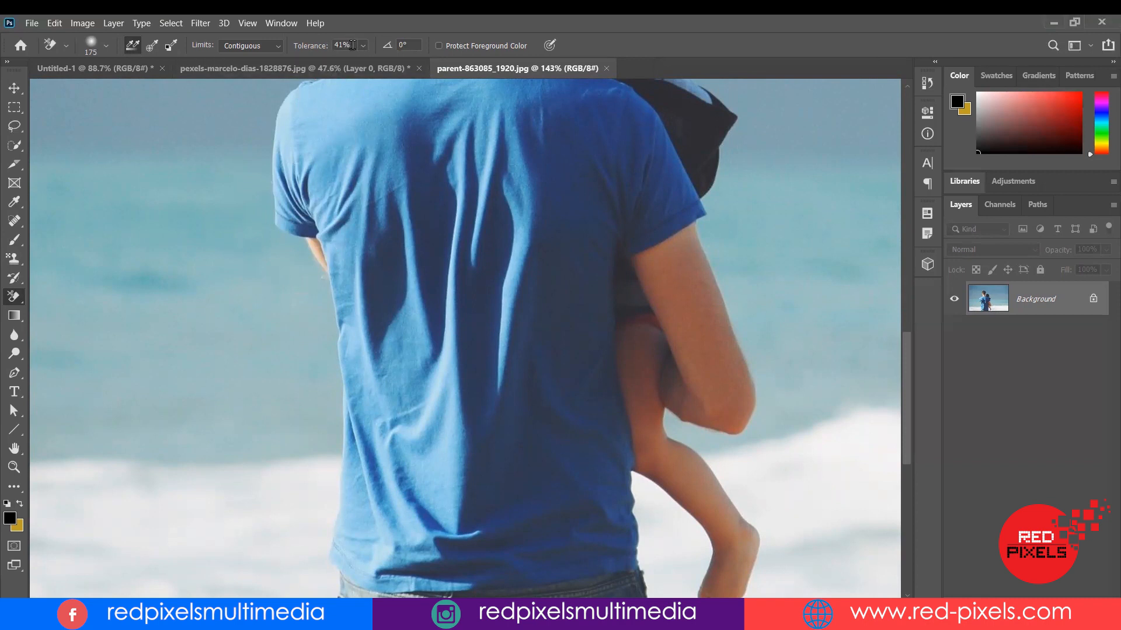
Step: Erase a test spot over the man's shoulder near his neck and revert the photo
{"action": "scroll", "coordinate": [374, 273], "scroll_direction": "up", "scroll_amount": 3}
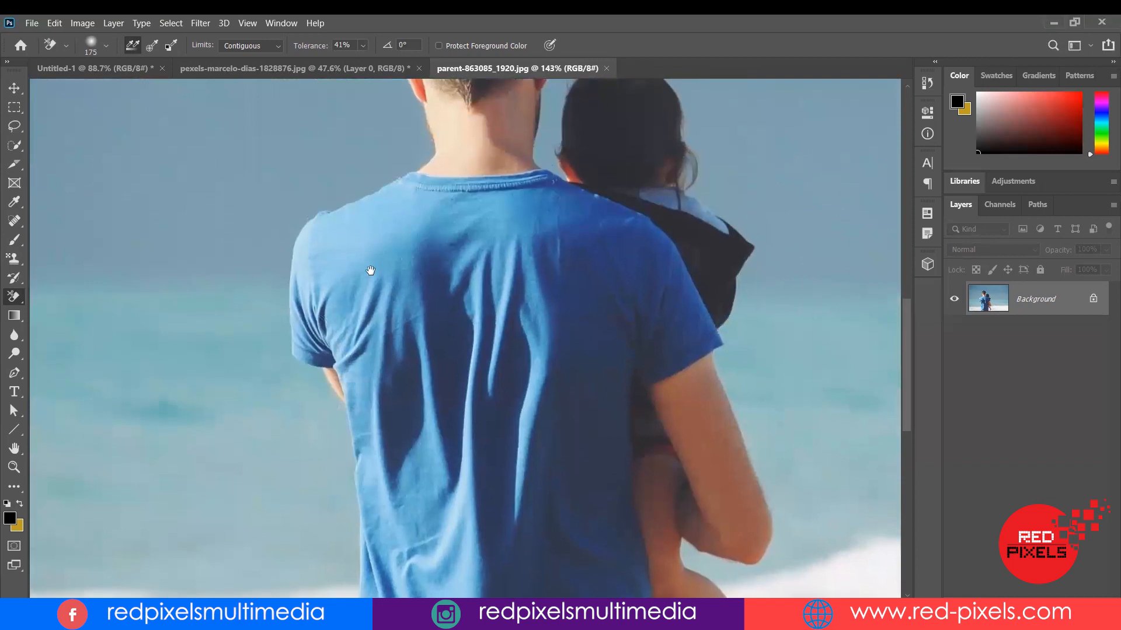
{"action": "left_click", "coordinate": [371, 183]}
{"action": "mouse_move", "coordinate": [371, 183]}
{"action": "left_mouse_down"}
{"action": "mouse_move", "coordinate": [402, 218]}
{"action": "mouse_move", "coordinate": [367, 232]}
{"action": "mouse_move", "coordinate": [337, 181]}
{"action": "mouse_move", "coordinate": [354, 153]}
{"action": "mouse_move", "coordinate": [413, 181]}
{"action": "mouse_move", "coordinate": [399, 252]}
{"action": "mouse_move", "coordinate": [391, 155]}
{"action": "mouse_move", "coordinate": [384, 210]}
{"action": "left_mouse_up"}
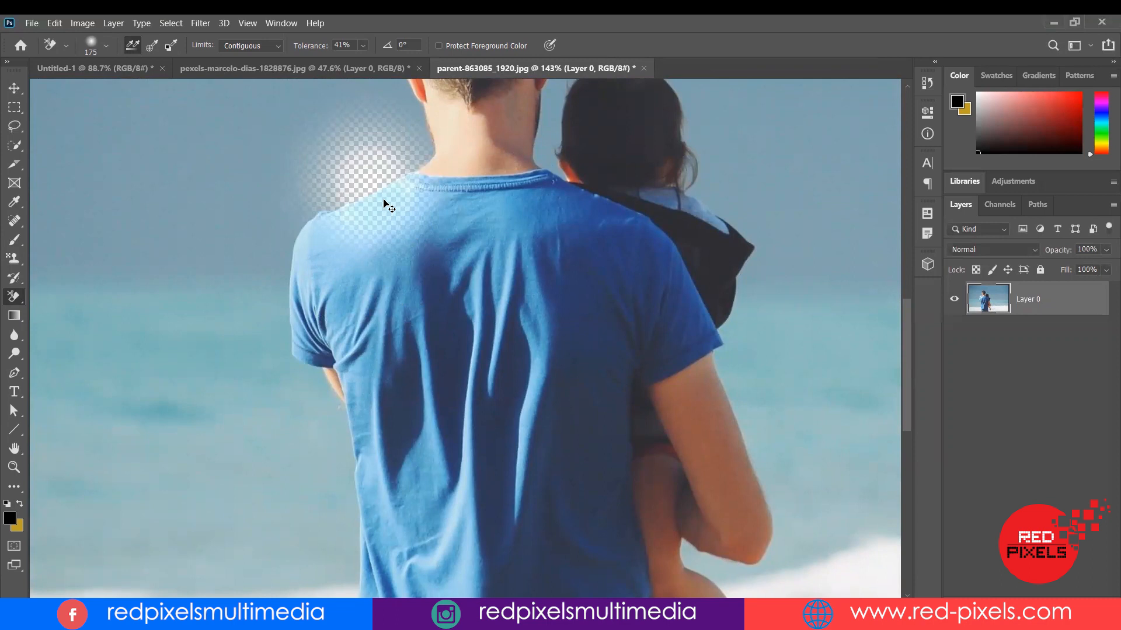
{"action": "key", "text": "F12"}
Step: Raise the Background Eraser tolerance to 89%, erase over the man's shoulder and down beside his sleeve, and undo the strokes
{"action": "left_click", "coordinate": [362, 46]}
{"action": "left_click_drag", "start_coordinate": [373, 61], "coordinate": [403, 65]}
{"action": "left_click", "coordinate": [336, 180]}
{"action": "mouse_move", "coordinate": [336, 175]}
{"action": "left_mouse_down"}
{"action": "mouse_move", "coordinate": [411, 205]}
{"action": "mouse_move", "coordinate": [280, 243]}
{"action": "mouse_move", "coordinate": [308, 493]}
{"action": "mouse_move", "coordinate": [257, 467]}
{"action": "mouse_move", "coordinate": [327, 274]}
{"action": "mouse_move", "coordinate": [379, 274]}
{"action": "mouse_move", "coordinate": [277, 409]}
{"action": "left_mouse_up"}
{"action": "key", "text": "ctrl+z"}
{"action": "key", "text": "ctrl+z"}
{"action": "key", "text": "ctrl+z"}
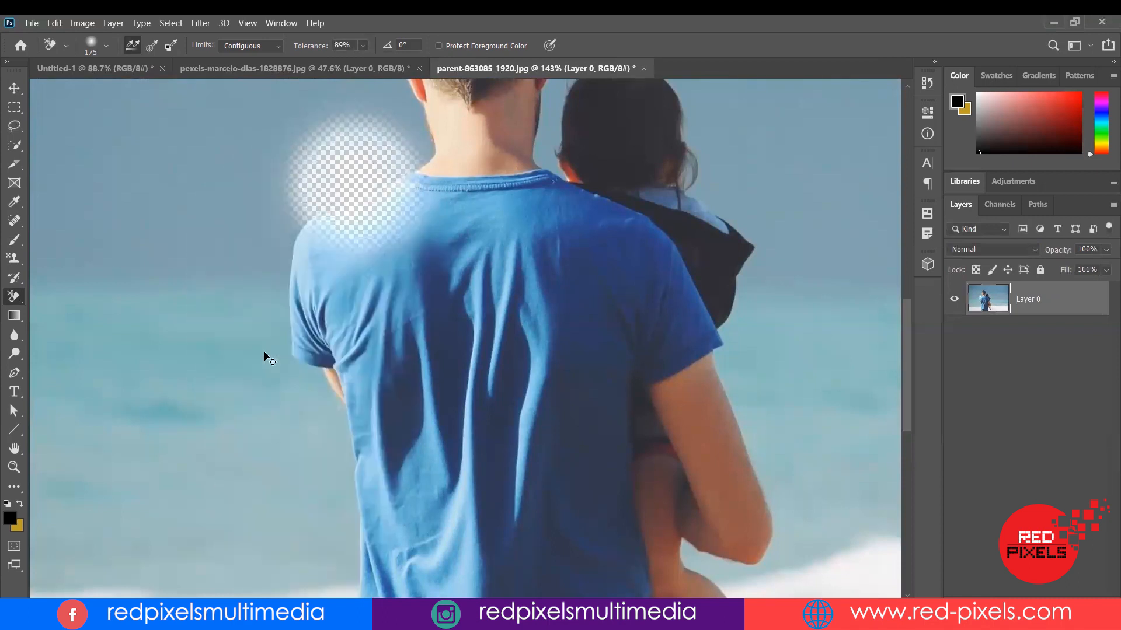
Step: Lower the Background Eraser tolerance to 2% and erase the sky and sea along the man's shoulder and sleeve
{"action": "left_click_drag", "start_coordinate": [363, 47], "coordinate": [317, 60]}
{"action": "left_click_drag", "start_coordinate": [367, 176], "coordinate": [384, 175]}
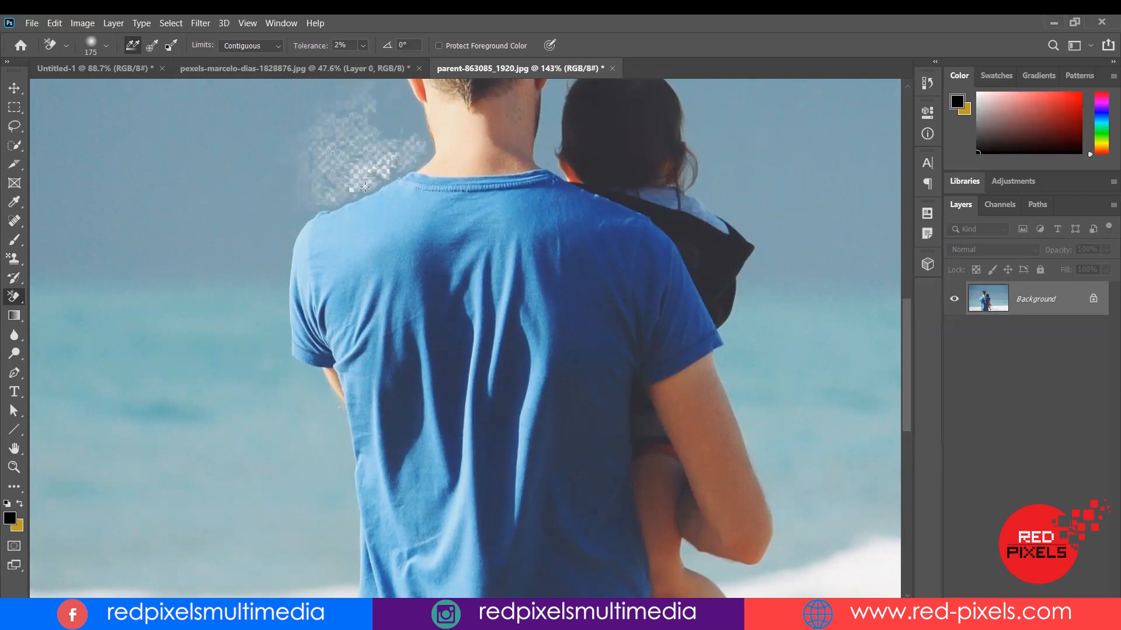
{"action": "mouse_move", "coordinate": [334, 201]}
{"action": "left_mouse_down"}
{"action": "mouse_move", "coordinate": [290, 222]}
{"action": "mouse_move", "coordinate": [273, 311]}
{"action": "mouse_move", "coordinate": [270, 273]}
{"action": "mouse_move", "coordinate": [276, 367]}
{"action": "mouse_move", "coordinate": [284, 299]}
{"action": "mouse_move", "coordinate": [246, 350]}
{"action": "mouse_move", "coordinate": [235, 299]}
{"action": "mouse_move", "coordinate": [356, 170]}
{"action": "mouse_move", "coordinate": [247, 322]}
{"action": "left_mouse_up"}
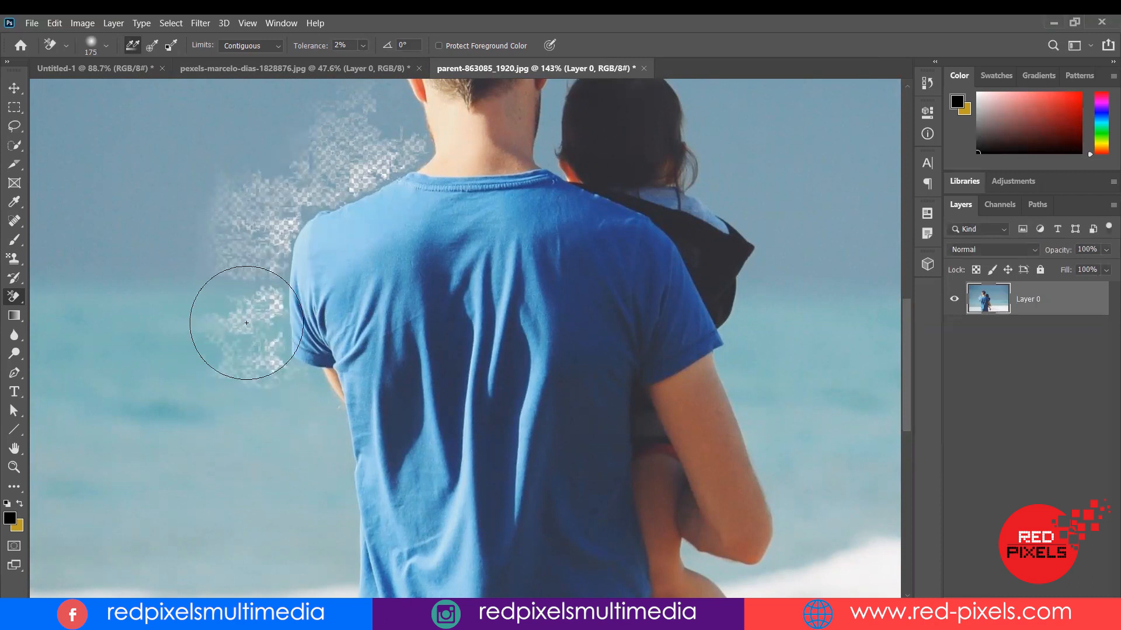
Step: Set the Background Eraser tolerance to 10% and erase the background around the man's shoulder and down past his sleeve
{"action": "left_click_drag", "start_coordinate": [362, 46], "coordinate": [366, 62]}
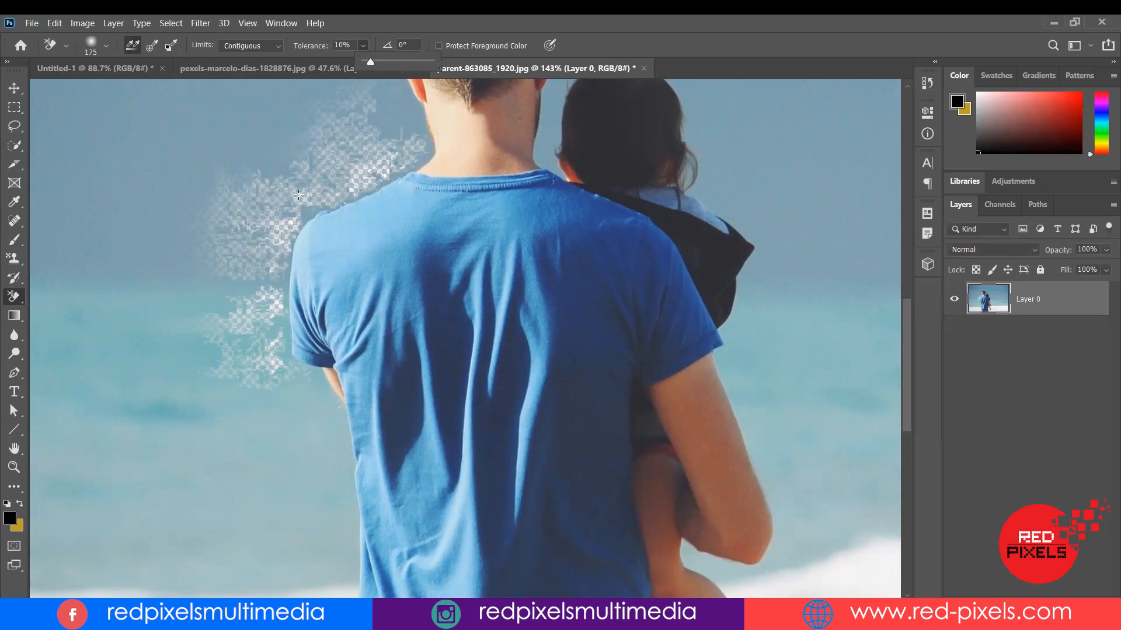
{"action": "mouse_move", "coordinate": [296, 189]}
{"action": "left_mouse_down"}
{"action": "mouse_move", "coordinate": [293, 199]}
{"action": "mouse_move", "coordinate": [389, 175]}
{"action": "left_mouse_up"}
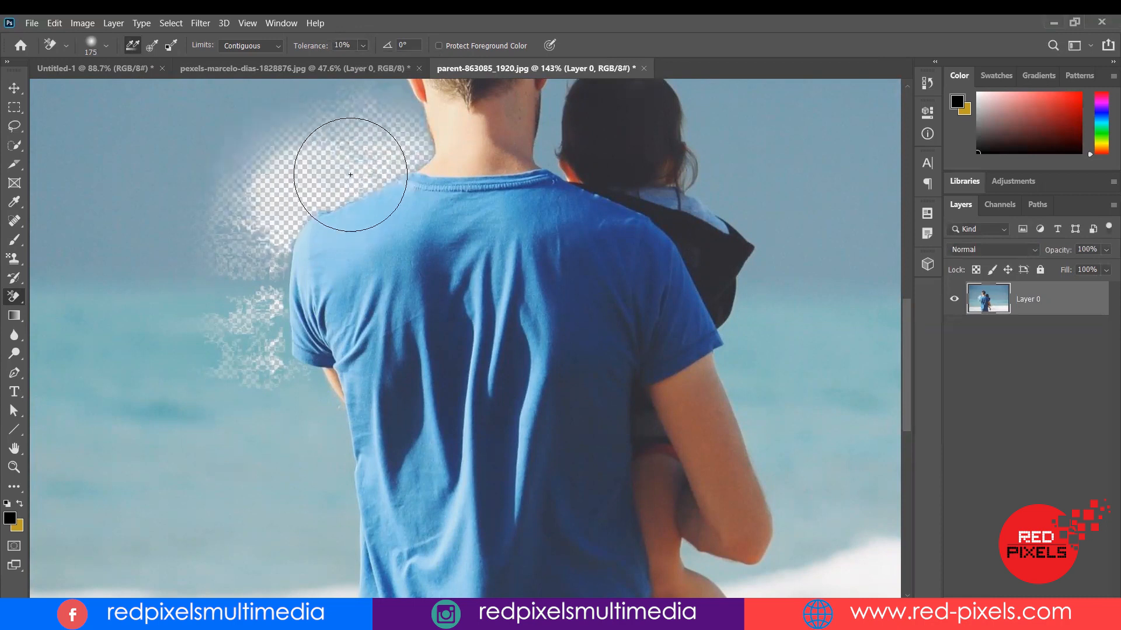
{"action": "mouse_move", "coordinate": [283, 282]}
{"action": "left_mouse_down"}
{"action": "mouse_move", "coordinate": [263, 309]}
{"action": "mouse_move", "coordinate": [264, 364]}
{"action": "mouse_move", "coordinate": [273, 344]}
{"action": "mouse_move", "coordinate": [277, 379]}
{"action": "mouse_move", "coordinate": [307, 416]}
{"action": "mouse_move", "coordinate": [317, 378]}
{"action": "left_mouse_up"}
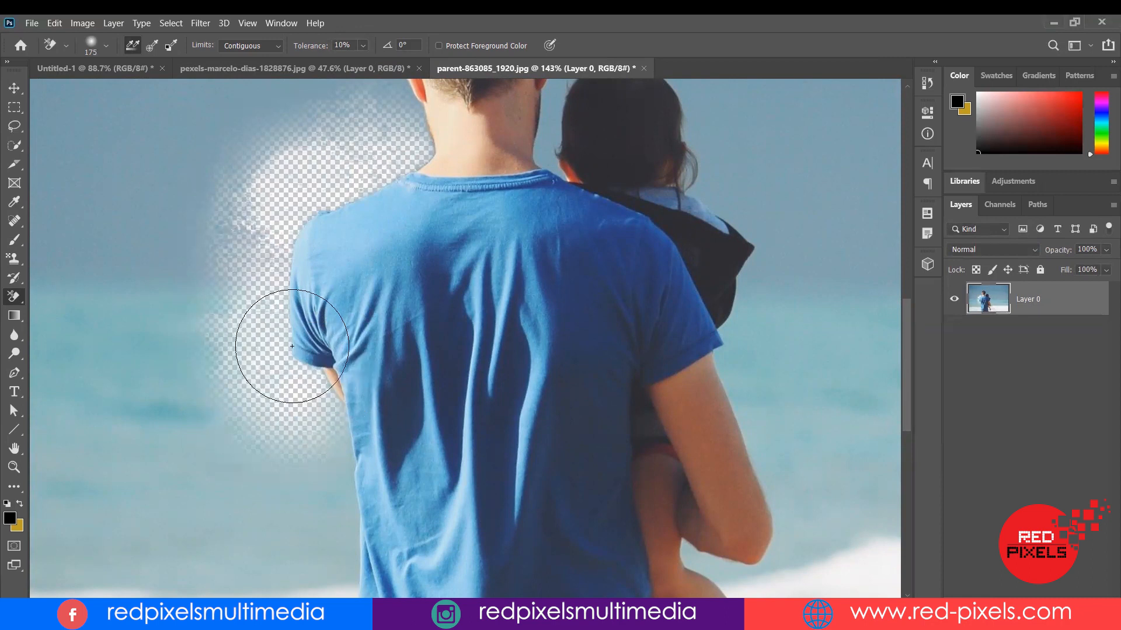
{"action": "left_click_drag", "start_coordinate": [281, 251], "coordinate": [269, 286]}
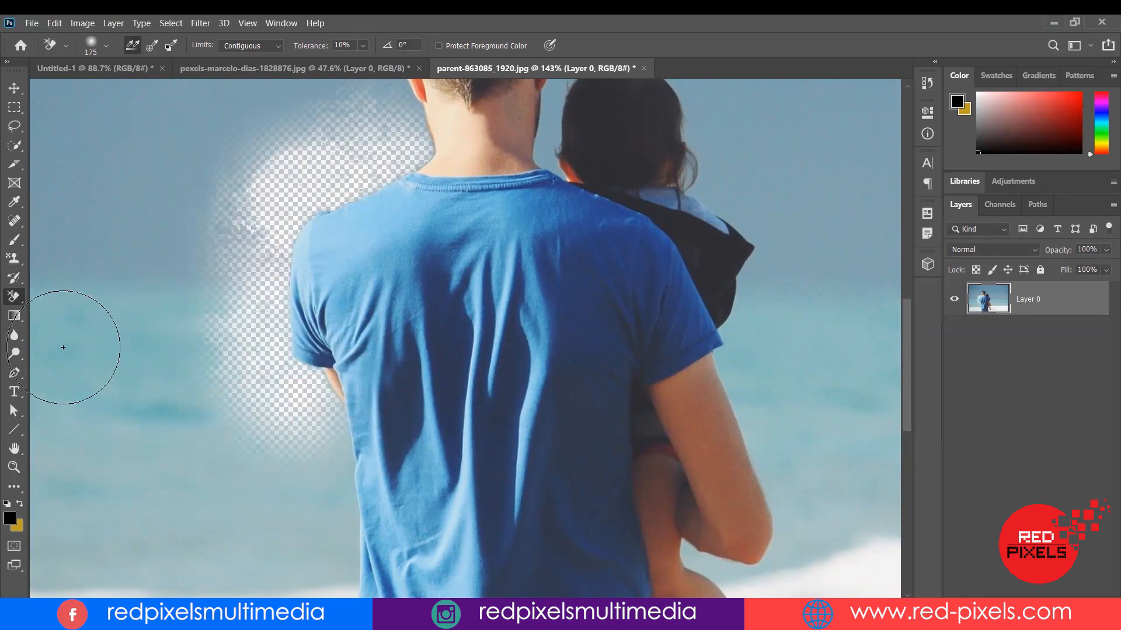
Step: Erase a patch of sky beside the child's head and undo the last strokes
{"action": "mouse_move", "coordinate": [670, 231]}
{"action": "left_mouse_down"}
{"action": "mouse_move", "coordinate": [640, 295]}
{"action": "mouse_move", "coordinate": [552, 313]}
{"action": "mouse_move", "coordinate": [668, 338]}
{"action": "left_mouse_up"}
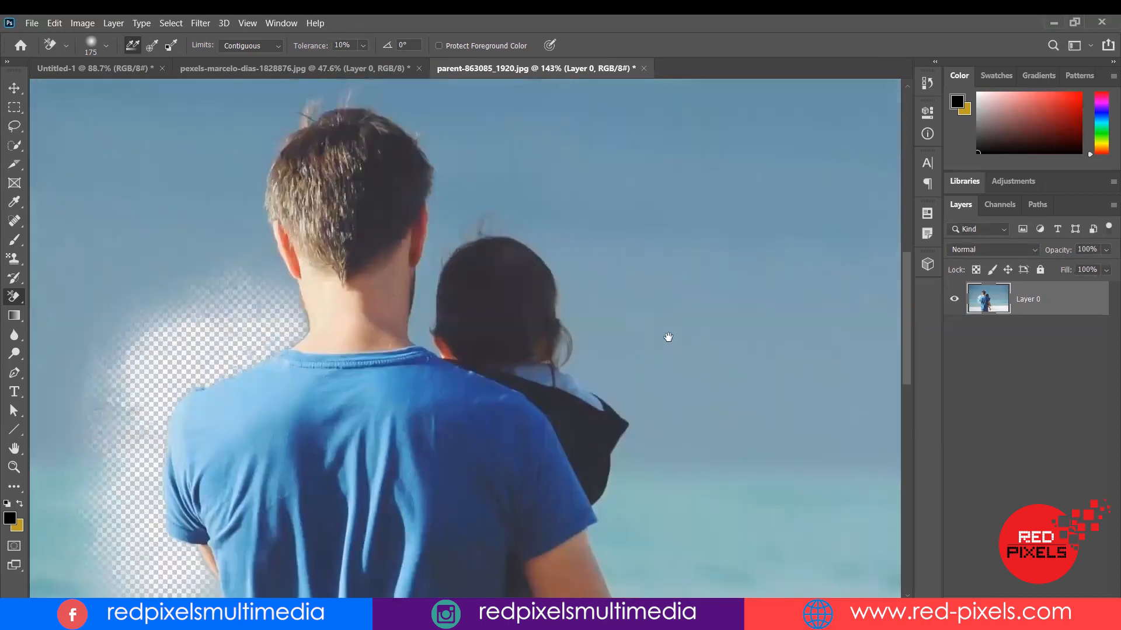
{"action": "mouse_move", "coordinate": [513, 300]}
{"action": "left_mouse_down"}
{"action": "mouse_move", "coordinate": [500, 275]}
{"action": "mouse_move", "coordinate": [555, 357]}
{"action": "left_mouse_up"}
{"action": "mouse_move", "coordinate": [471, 291]}
{"action": "left_mouse_down"}
{"action": "mouse_move", "coordinate": [528, 358]}
{"action": "mouse_move", "coordinate": [484, 303]}
{"action": "mouse_move", "coordinate": [528, 340]}
{"action": "mouse_move", "coordinate": [505, 323]}
{"action": "left_mouse_up"}
{"action": "scroll", "coordinate": [506, 321], "scroll_direction": "down", "scroll_amount": 5}
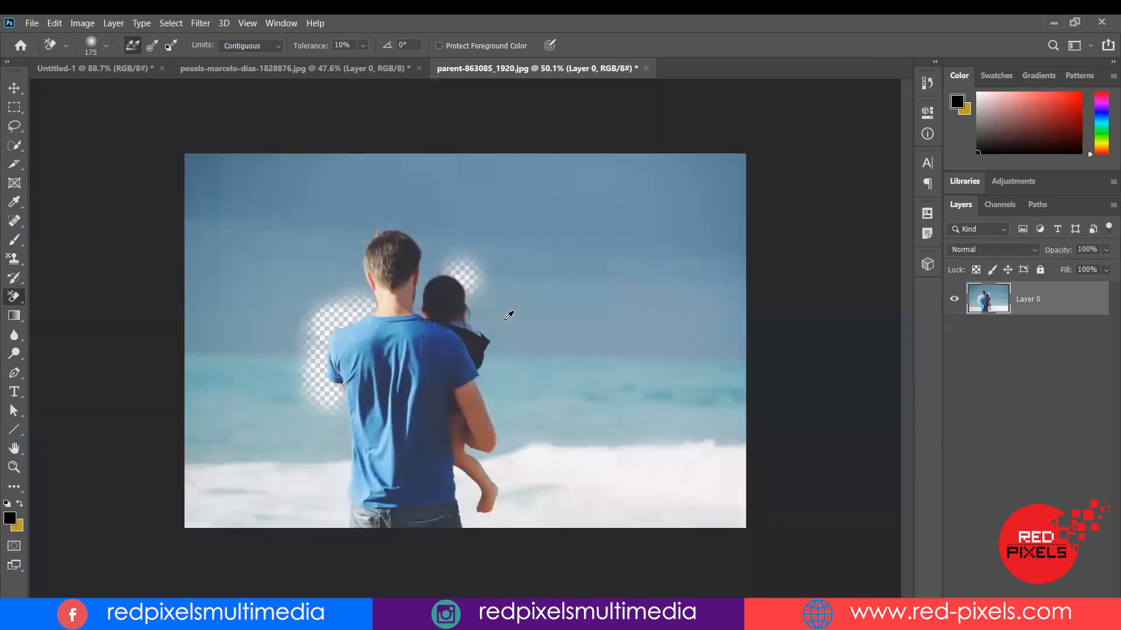
{"action": "key", "text": "ctrl+z"}
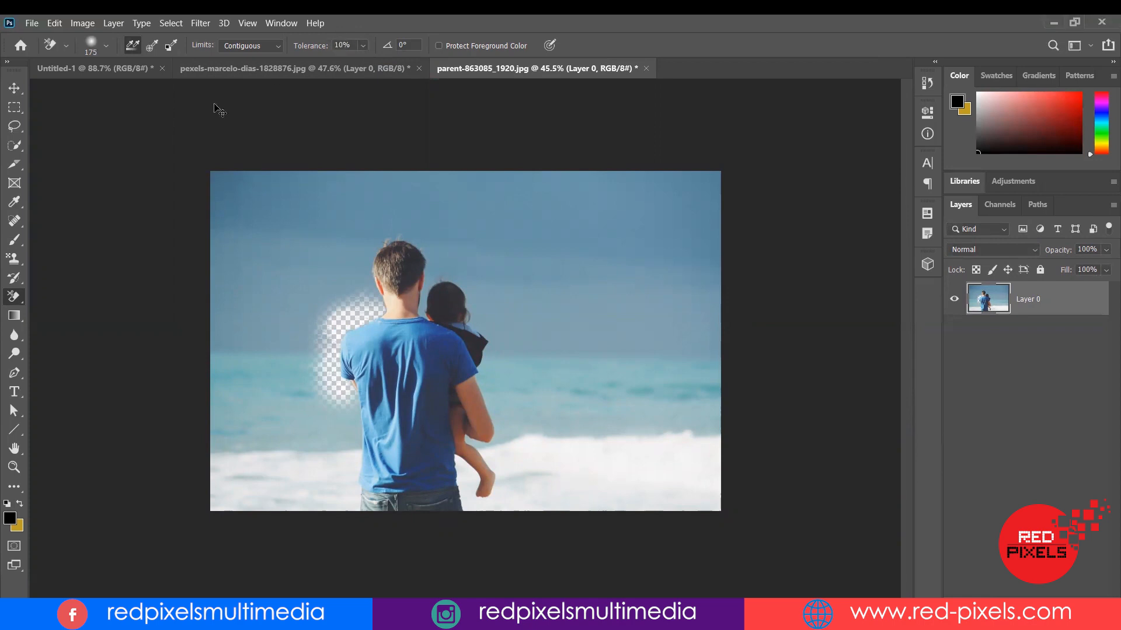
{"action": "key", "text": "ctrl+z"}
Step: Switch to pexels-marcelo-dias-1828876.jpg and restore its original history state
{"action": "left_click", "coordinate": [229, 72]}
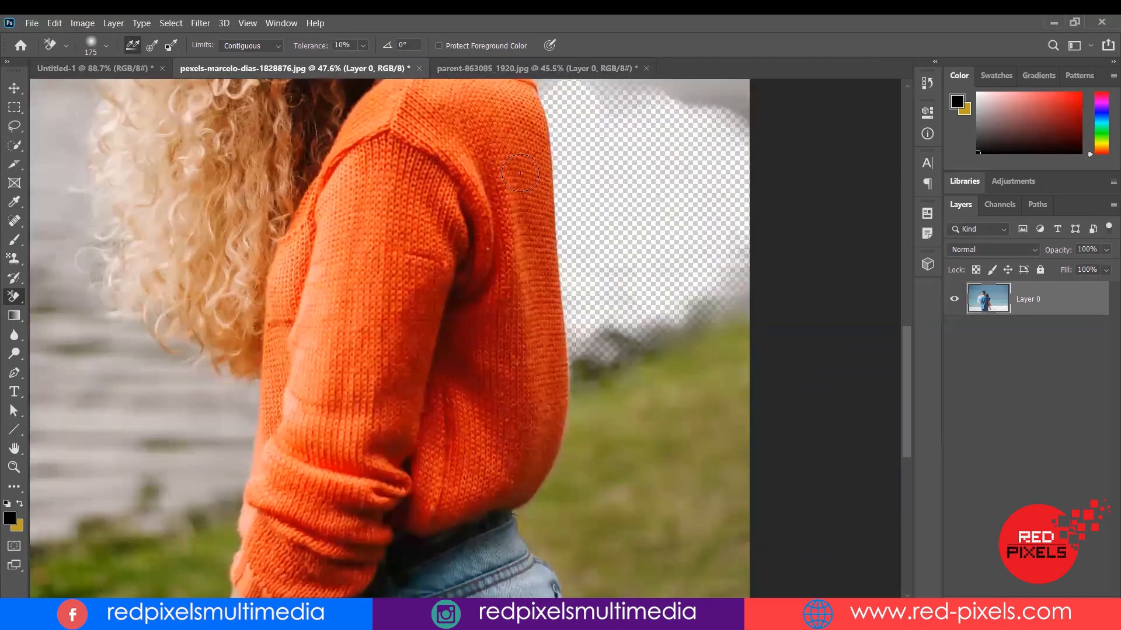
{"action": "left_click", "coordinate": [928, 84]}
{"action": "left_click_drag", "start_coordinate": [907, 150], "coordinate": [906, 117]}
{"action": "left_click", "coordinate": [843, 102]}
{"action": "left_click", "coordinate": [927, 85]}
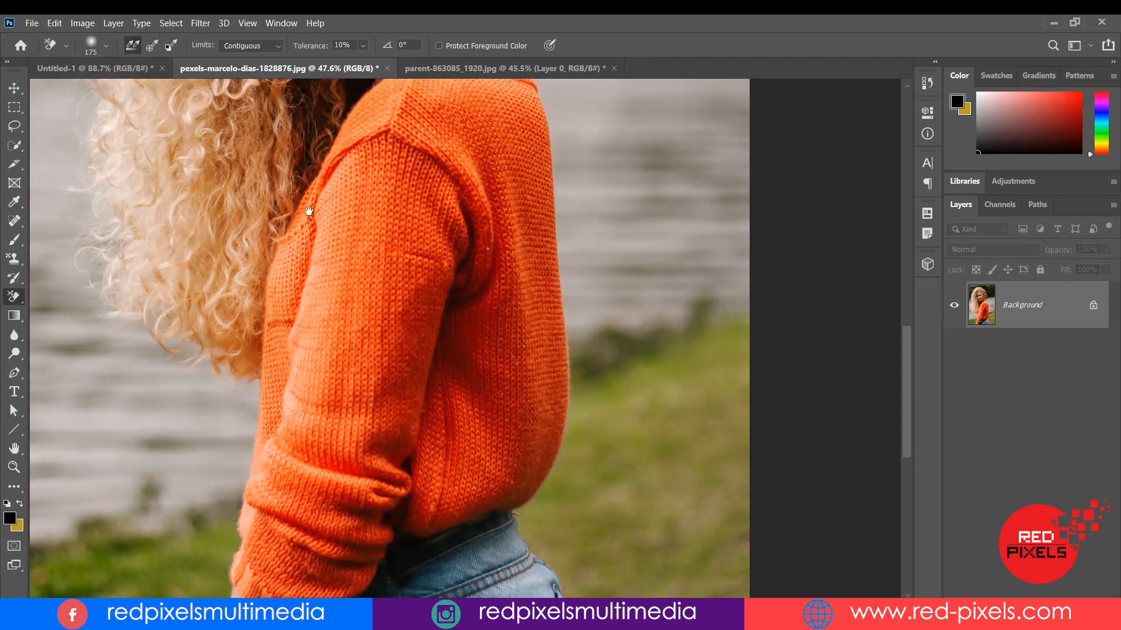
Step: Erase the water beside the woman's sleeve at 10% and 64% tolerance, then restore the original photo from the history
{"action": "left_click_drag", "start_coordinate": [308, 212], "coordinate": [384, 169]}
{"action": "left_click_drag", "start_coordinate": [233, 436], "coordinate": [314, 308]}
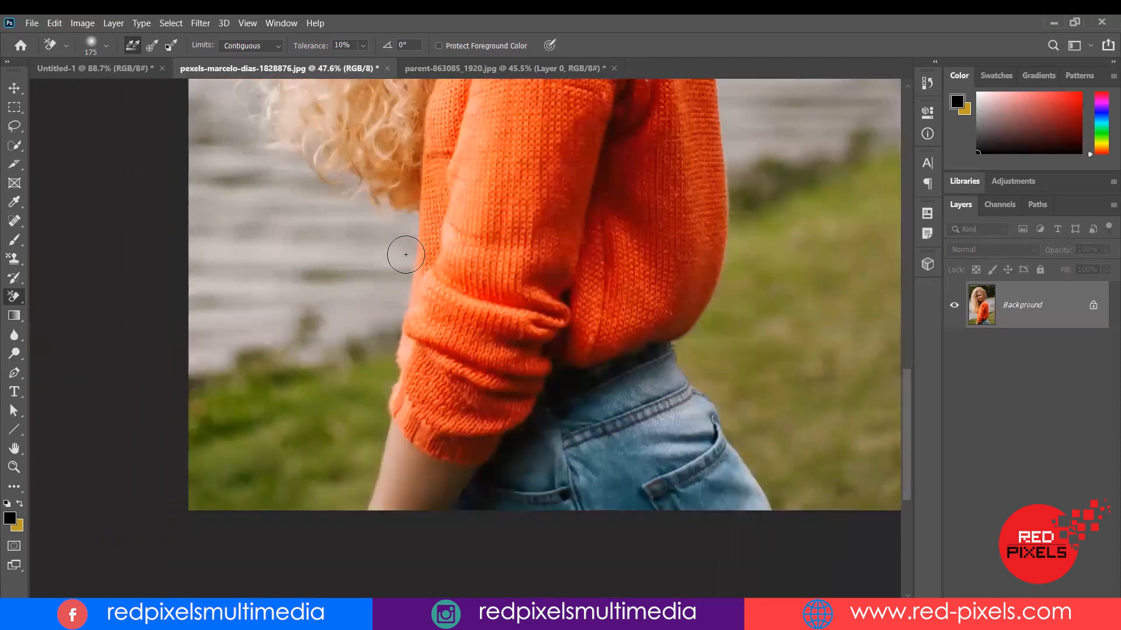
{"action": "left_click", "coordinate": [405, 240]}
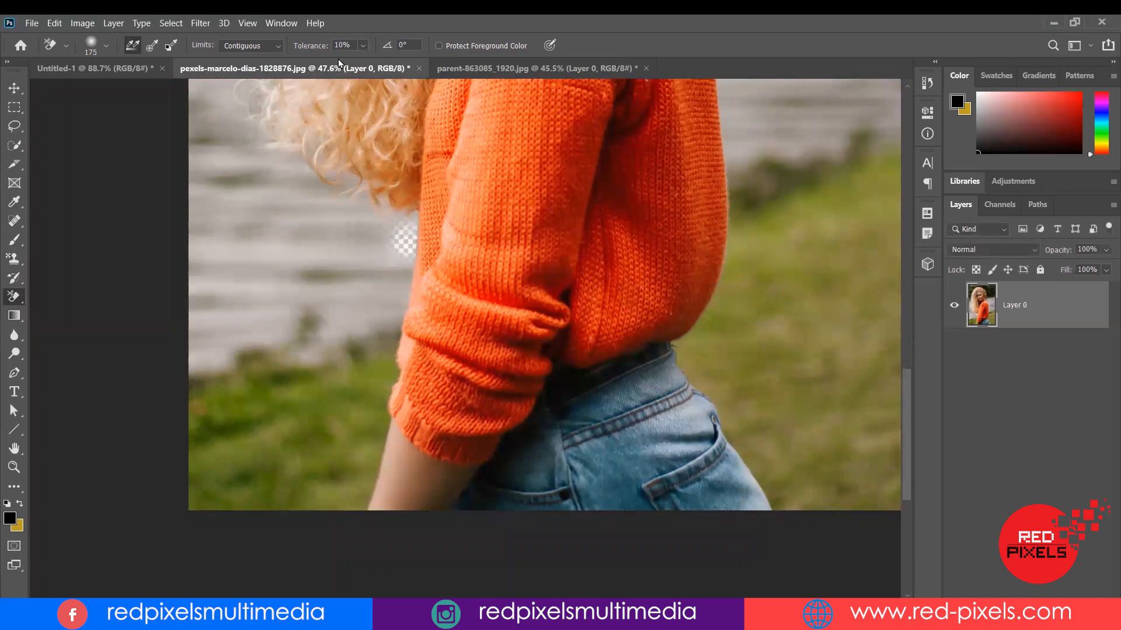
{"action": "key", "text": "ctrl+z"}
{"action": "mouse_move", "coordinate": [407, 232]}
{"action": "left_mouse_down"}
{"action": "mouse_move", "coordinate": [403, 256]}
{"action": "mouse_move", "coordinate": [422, 310]}
{"action": "mouse_move", "coordinate": [401, 262]}
{"action": "mouse_move", "coordinate": [379, 333]}
{"action": "left_mouse_up"}
{"action": "key", "text": "ctrl+z"}
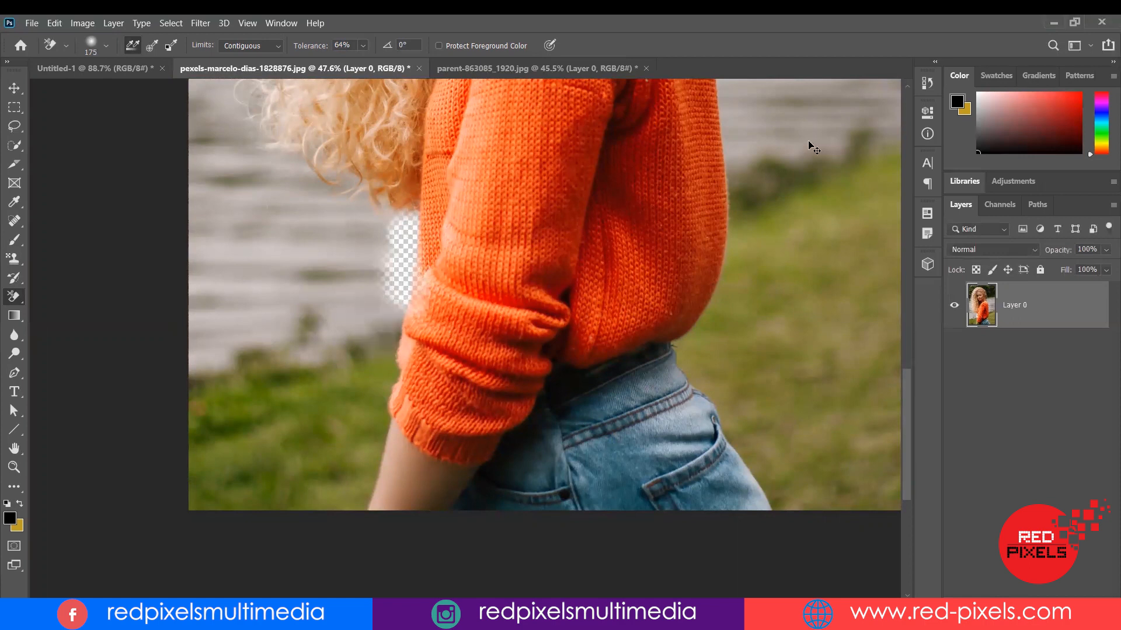
{"action": "left_click", "coordinate": [927, 82]}
{"action": "left_click", "coordinate": [863, 104]}
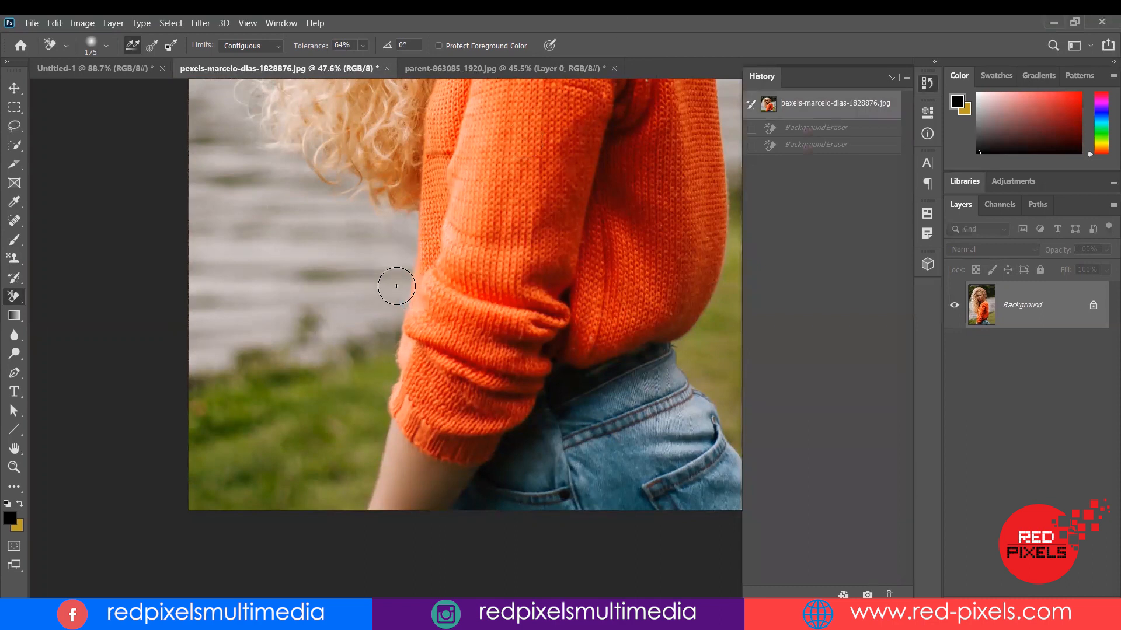
Step: Erase a test spot where the woman's hair meets her sweater, revert it, and fit the whole photo in view
{"action": "scroll", "coordinate": [396, 286], "scroll_direction": "up", "scroll_amount": 3}
{"action": "scroll", "coordinate": [395, 287], "scroll_direction": "up", "scroll_amount": 2}
{"action": "scroll", "coordinate": [380, 290], "scroll_direction": "up", "scroll_amount": 2}
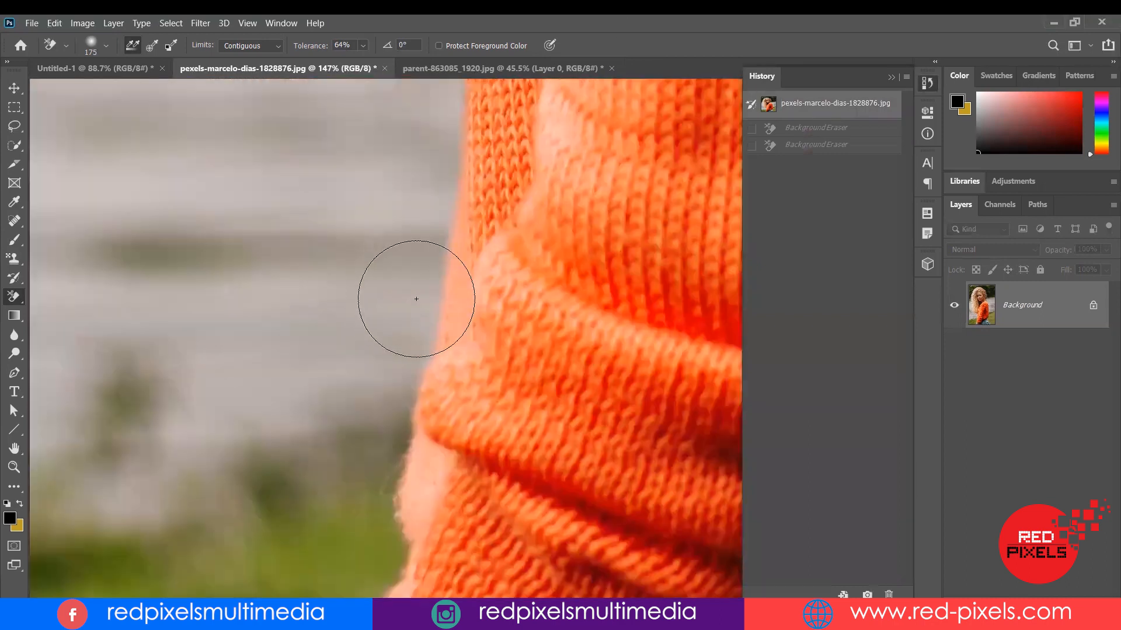
{"action": "left_click_drag", "start_coordinate": [405, 318], "coordinate": [339, 135]}
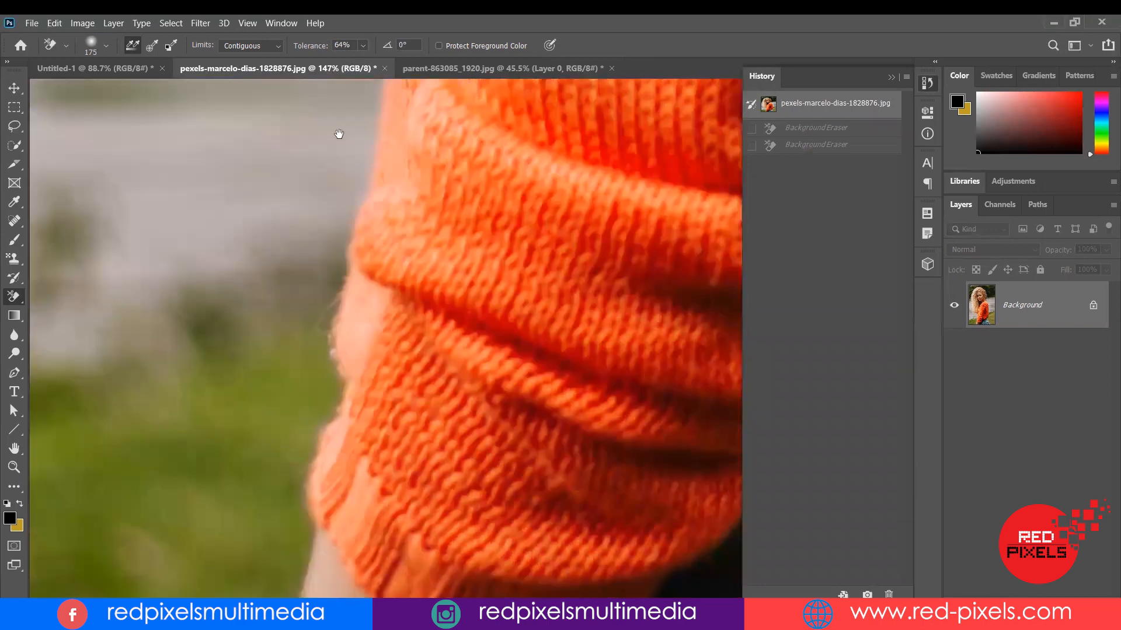
{"action": "left_click_drag", "start_coordinate": [390, 229], "coordinate": [439, 190]}
{"action": "left_click_drag", "start_coordinate": [223, 429], "coordinate": [273, 364]}
{"action": "left_click_drag", "start_coordinate": [452, 251], "coordinate": [341, 473]}
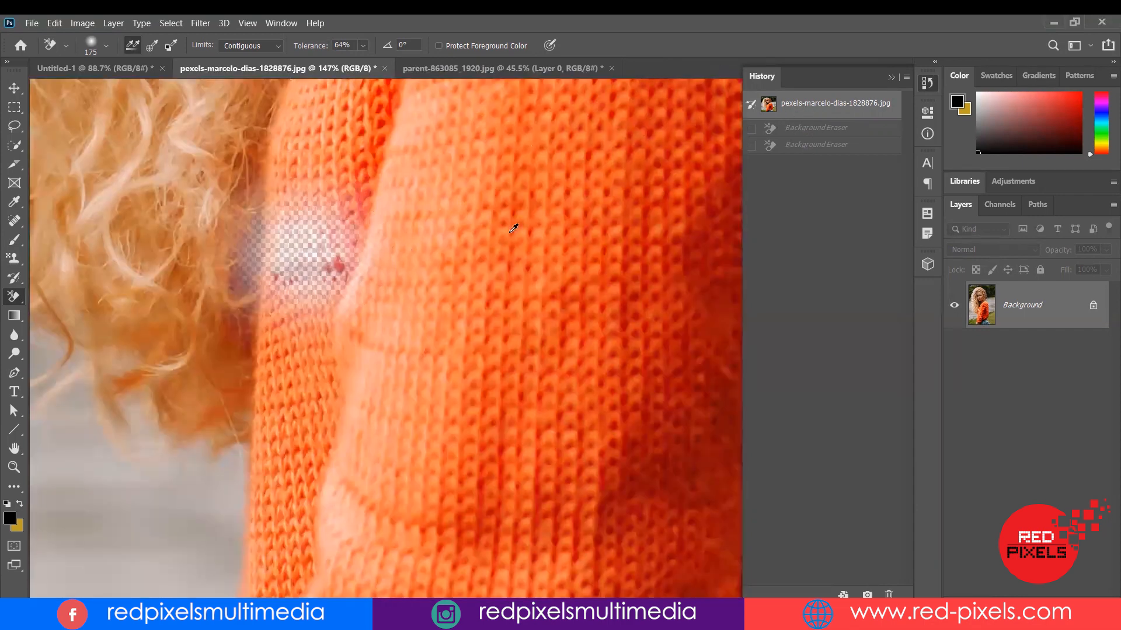
{"action": "scroll", "coordinate": [513, 226], "scroll_direction": "down", "scroll_amount": 6}
{"action": "left_click", "coordinate": [927, 83]}
{"action": "scroll", "coordinate": [513, 289], "scroll_direction": "down", "scroll_amount": 2}
{"action": "key", "text": "ctrl+0"}
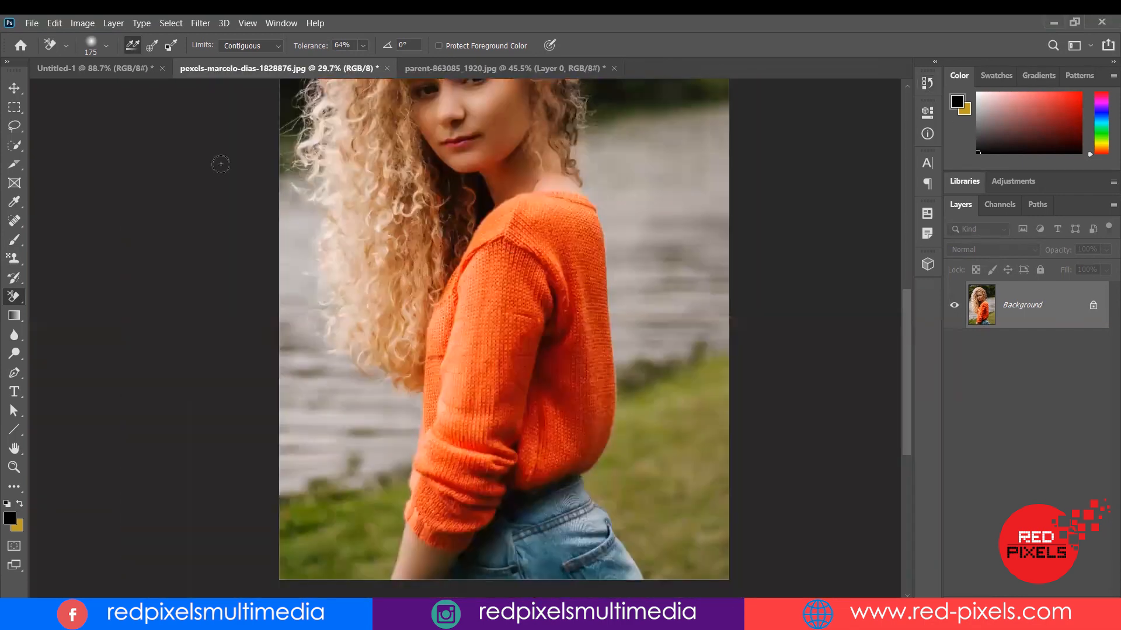
Step: Erase orange areas of the sweater's sleeve and shoulder with the Magic Eraser, then undo the last erasures, keeping the first
{"action": "right_click", "coordinate": [10, 297]}
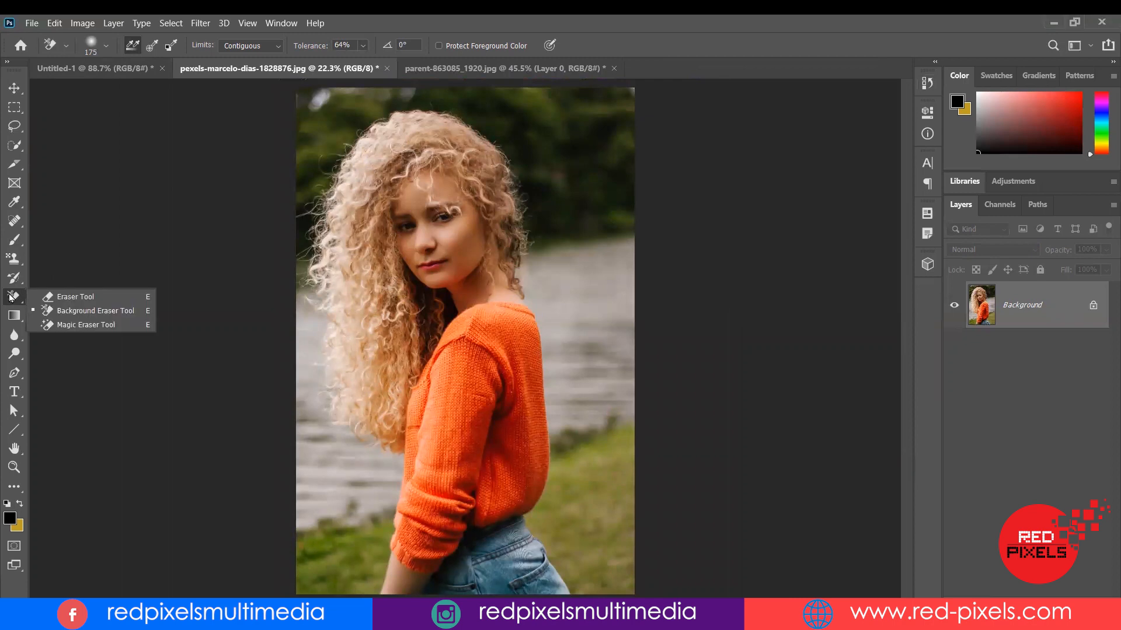
{"action": "left_click", "coordinate": [93, 325]}
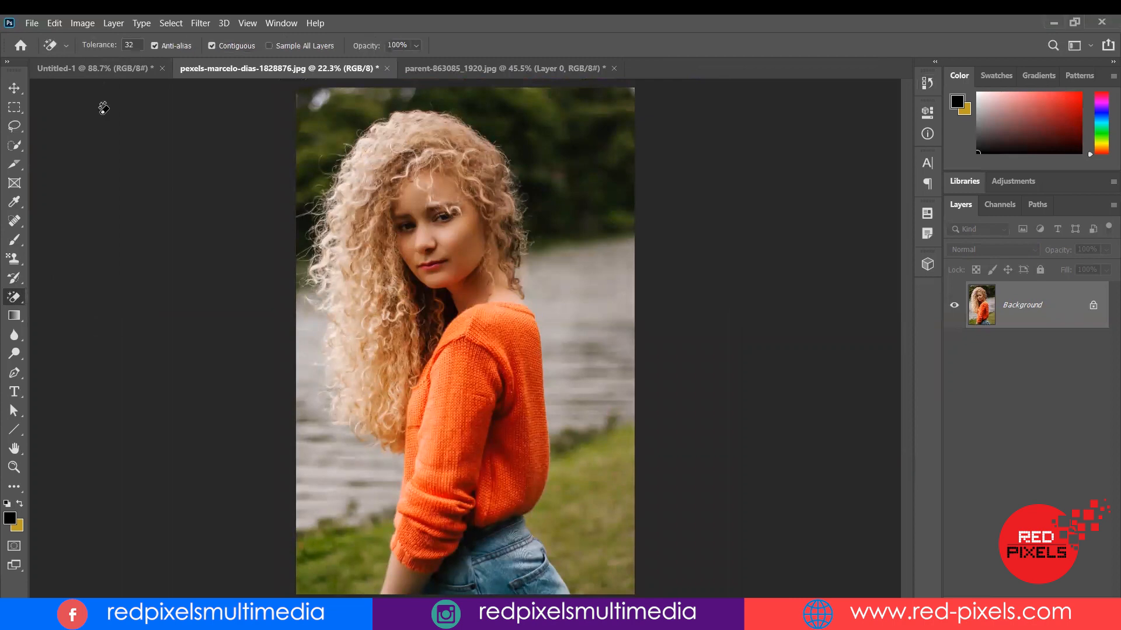
{"action": "left_click", "coordinate": [477, 375]}
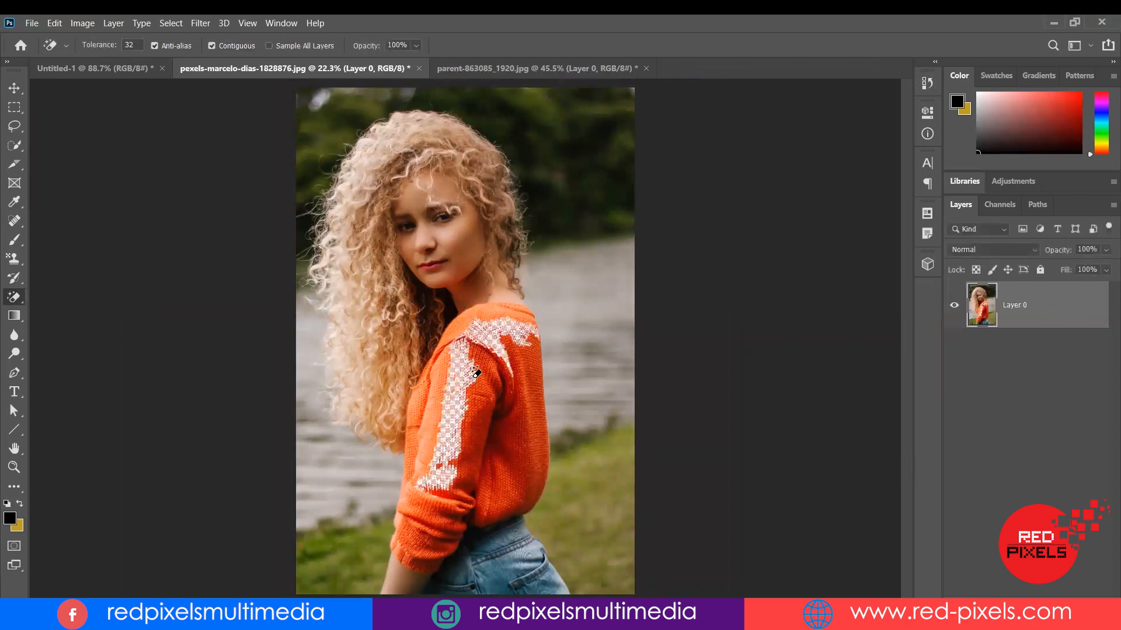
{"action": "left_click", "coordinate": [488, 394]}
{"action": "left_click", "coordinate": [490, 362]}
{"action": "left_click", "coordinate": [498, 308]}
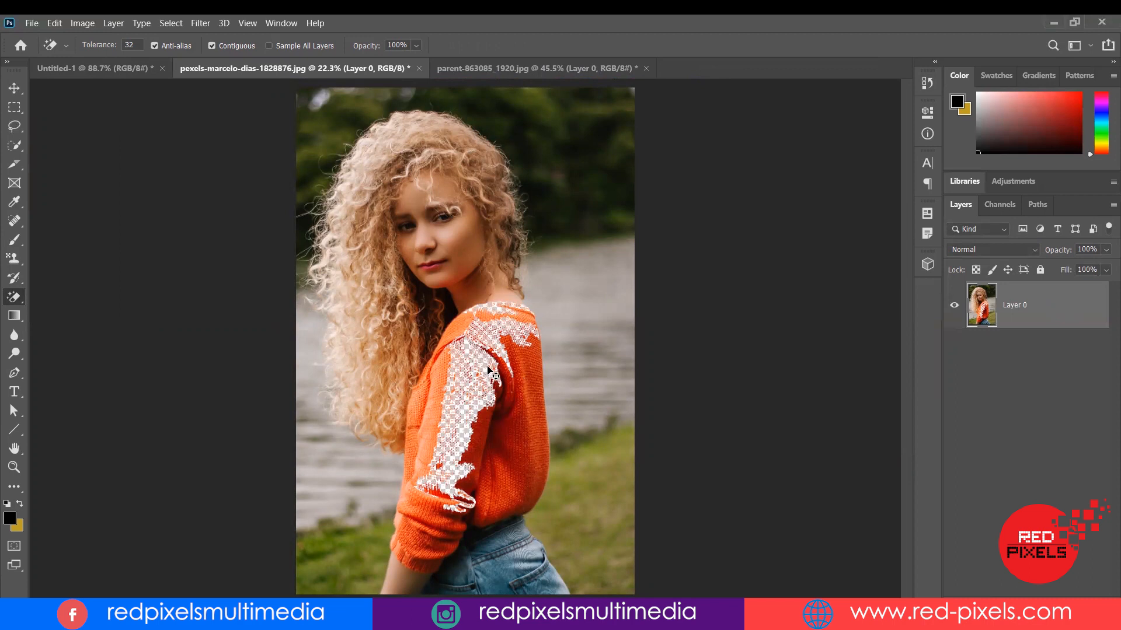
{"action": "key", "text": "ctrl+z"}
{"action": "key", "text": "ctrl+z"}
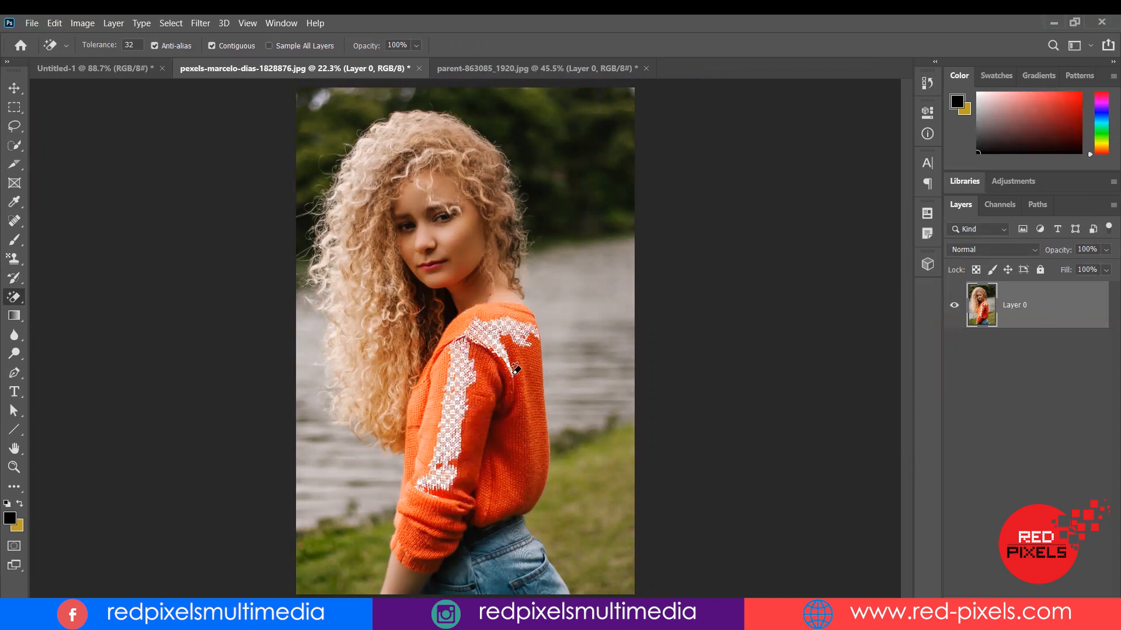
Step: Erase areas of the man's blue shirt in parent-863085_1920.jpg with the Magic Eraser and undo back to the original photo, twice
{"action": "left_click", "coordinate": [461, 74]}
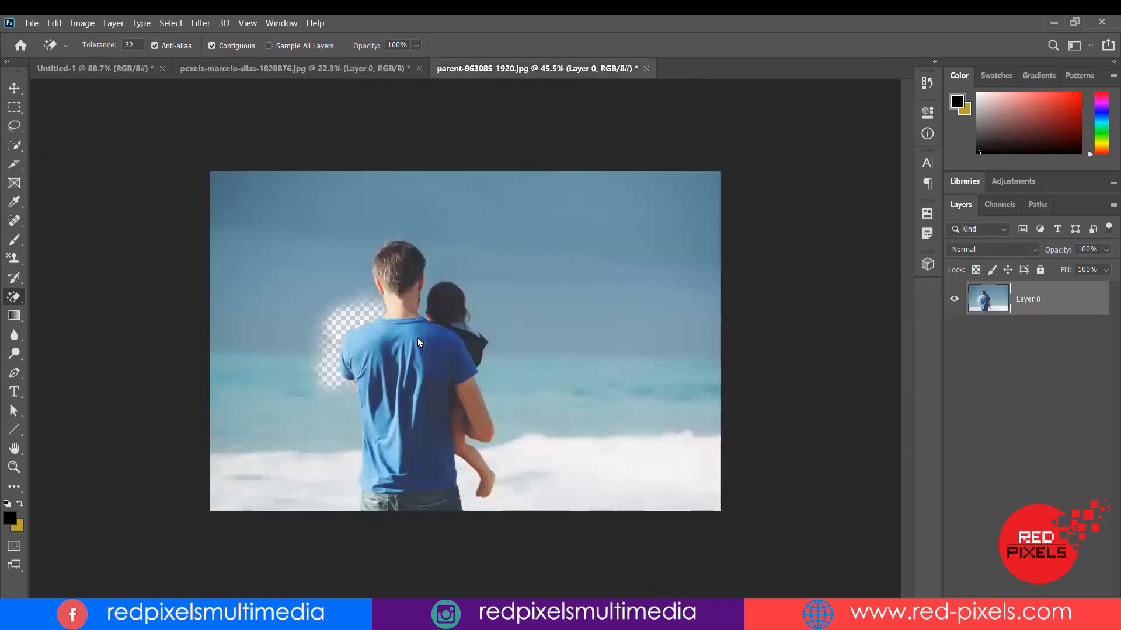
{"action": "left_click", "coordinate": [458, 347]}
{"action": "left_click", "coordinate": [379, 345]}
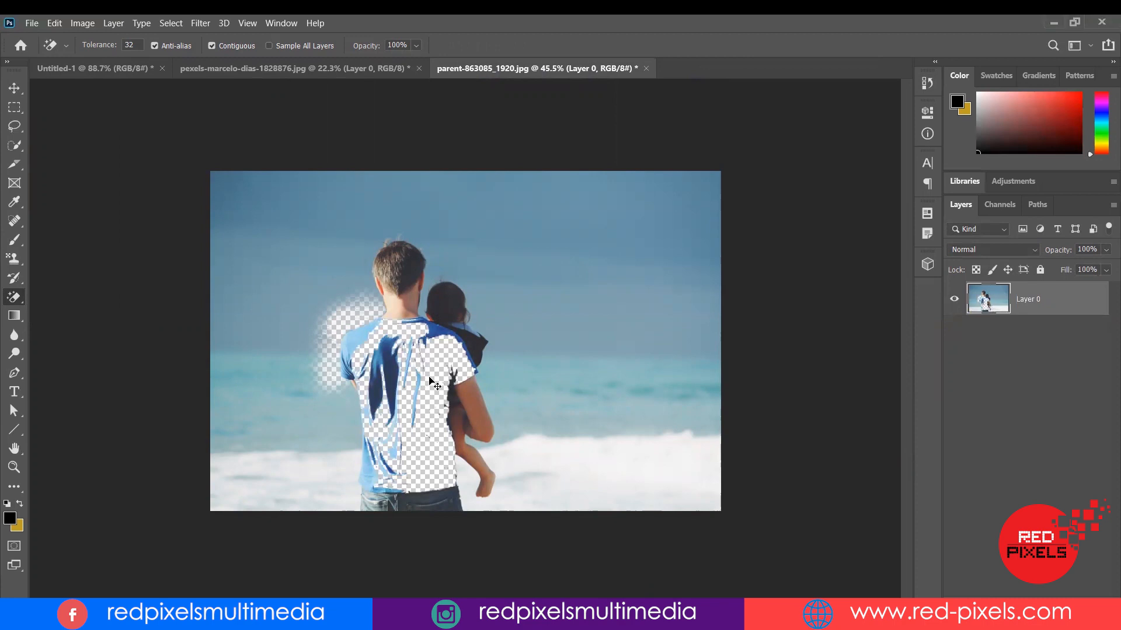
{"action": "key", "text": "ctrl+z"}
{"action": "key", "text": "ctrl+z"}
{"action": "key", "text": "ctrl+z"}
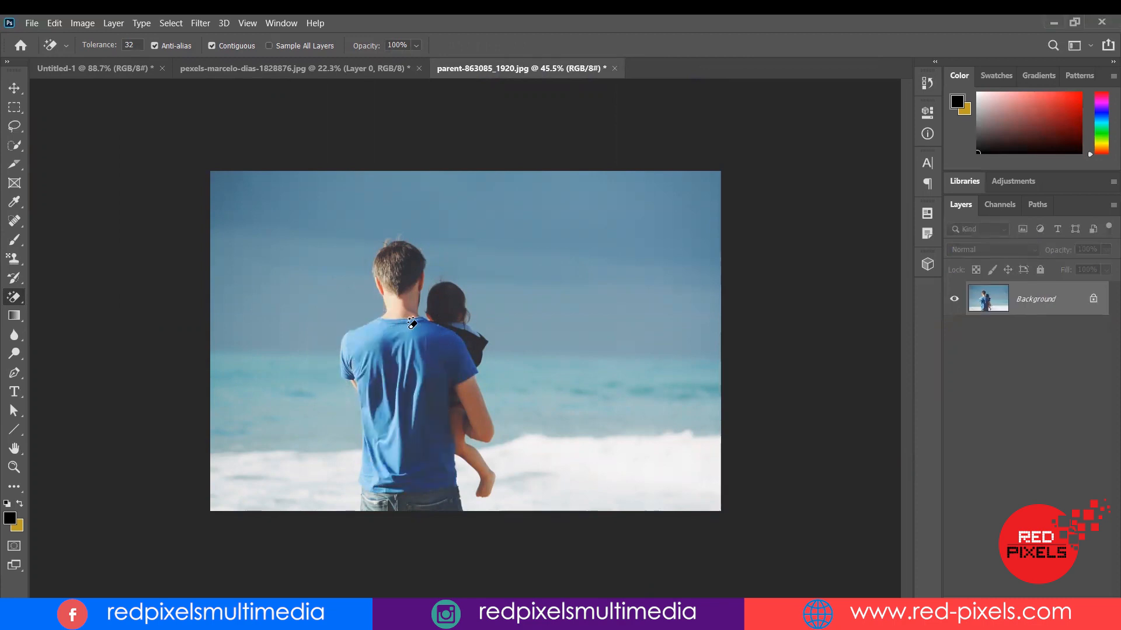
{"action": "left_click", "coordinate": [431, 355]}
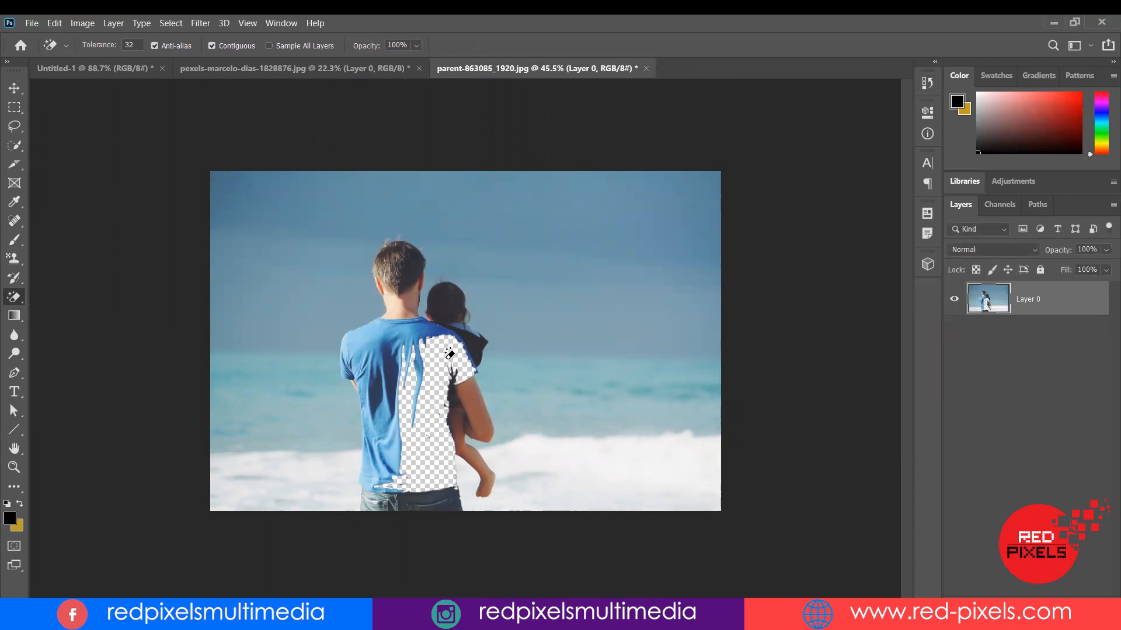
{"action": "key", "text": "ctrl+z"}
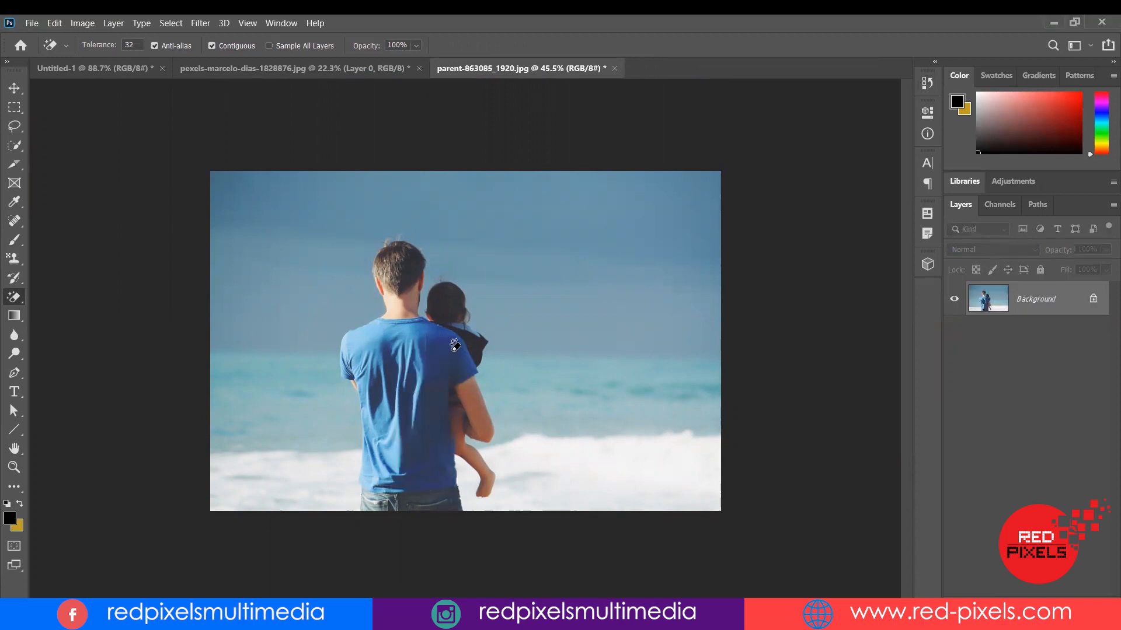
Step: Open 0665_1225.jpg and erase the white background around the rooster with the Magic Eraser
{"action": "left_click", "coordinate": [32, 23]}
{"action": "left_click", "coordinate": [94, 53]}
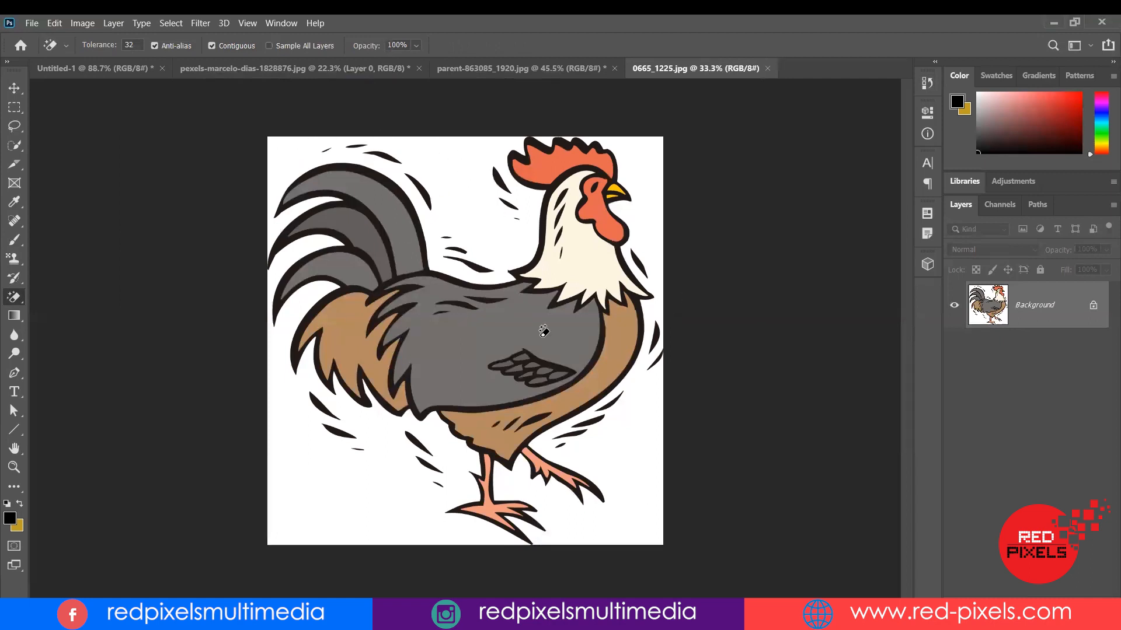
{"action": "left_click", "coordinate": [462, 206]}
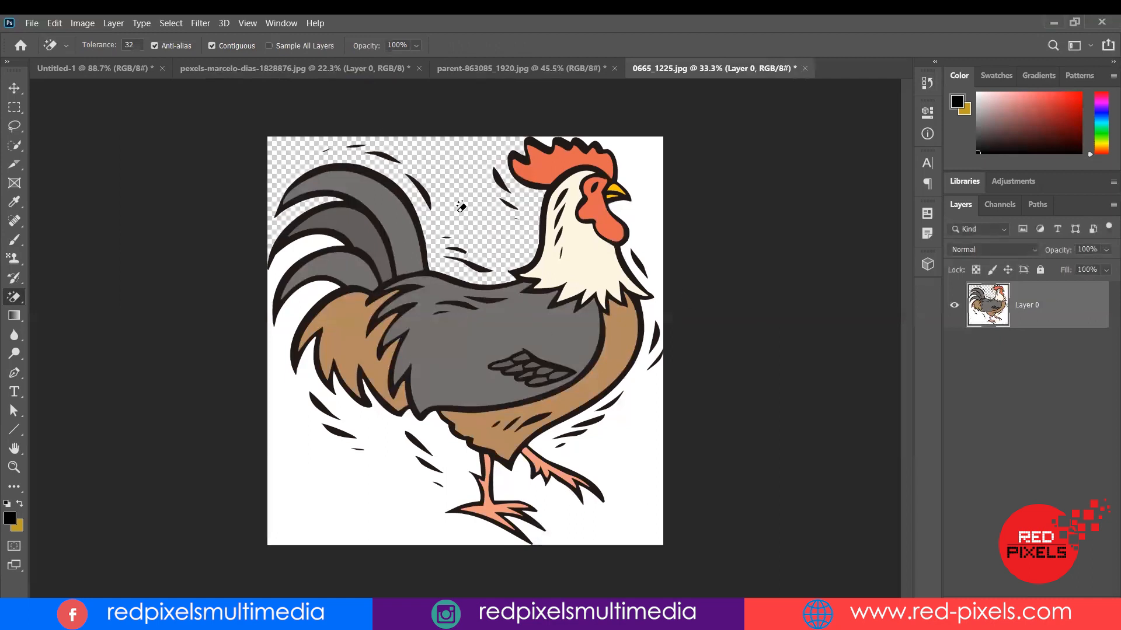
{"action": "left_click", "coordinate": [647, 164]}
{"action": "left_click", "coordinate": [290, 366]}
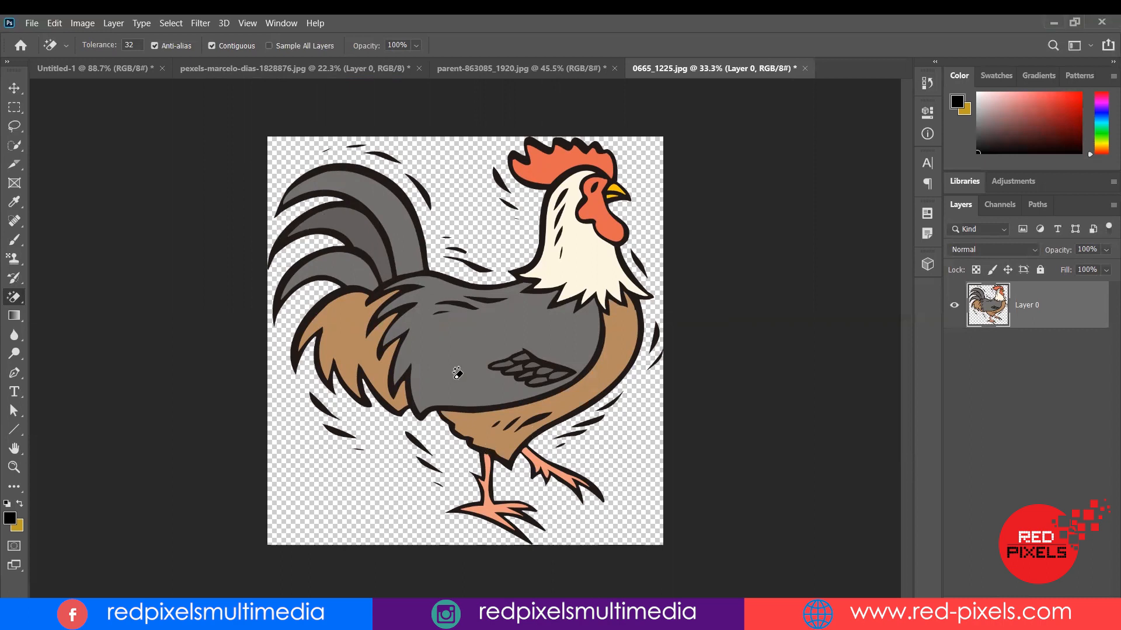
Step: Erase the rooster's grey body and tail, brown feathers, cream neck, and red face and comb with the Magic Eraser
{"action": "left_click", "coordinate": [473, 332]}
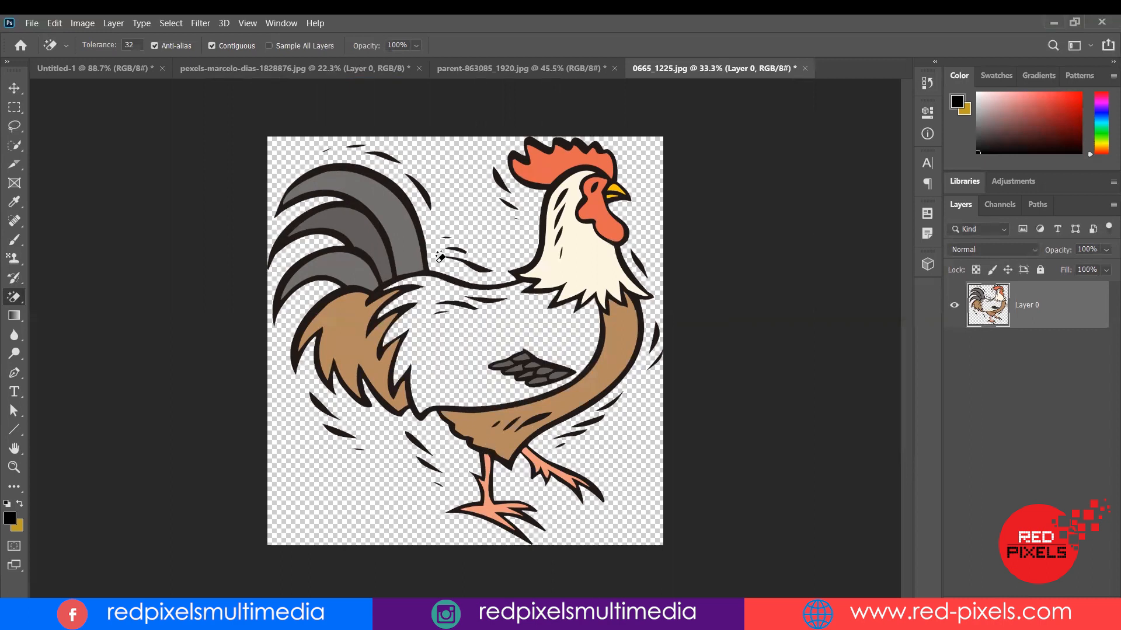
{"action": "left_click", "coordinate": [398, 213]}
{"action": "left_click", "coordinate": [346, 264]}
{"action": "left_click", "coordinate": [346, 278]}
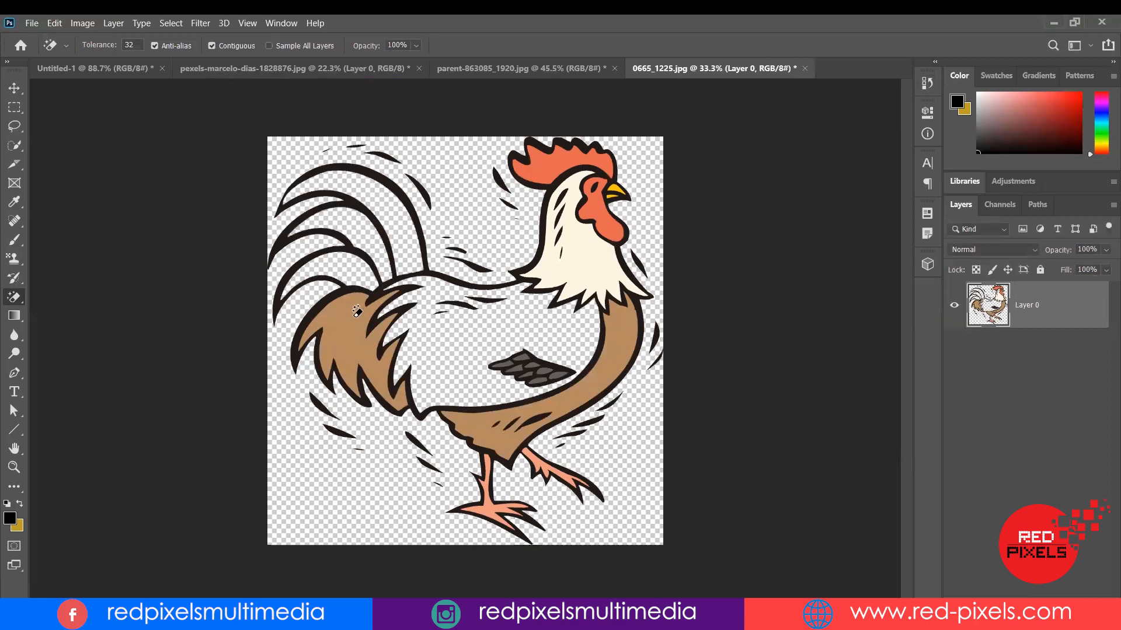
{"action": "left_click", "coordinate": [356, 310]}
{"action": "left_click", "coordinate": [616, 329]}
{"action": "left_click", "coordinate": [582, 260]}
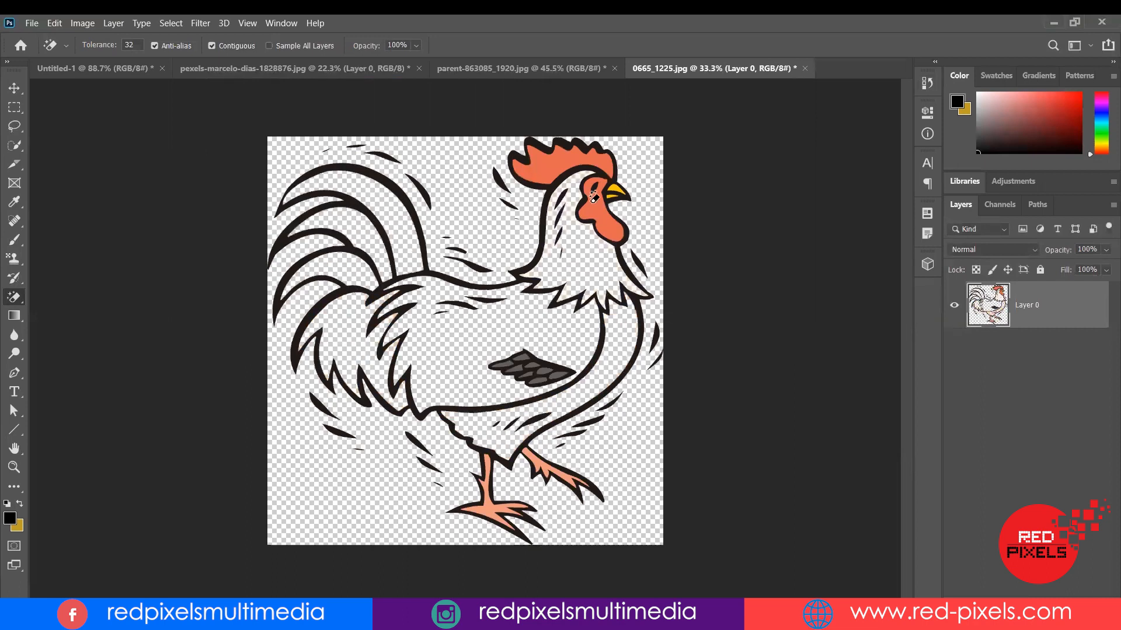
{"action": "left_click", "coordinate": [594, 196]}
{"action": "left_click", "coordinate": [571, 166]}
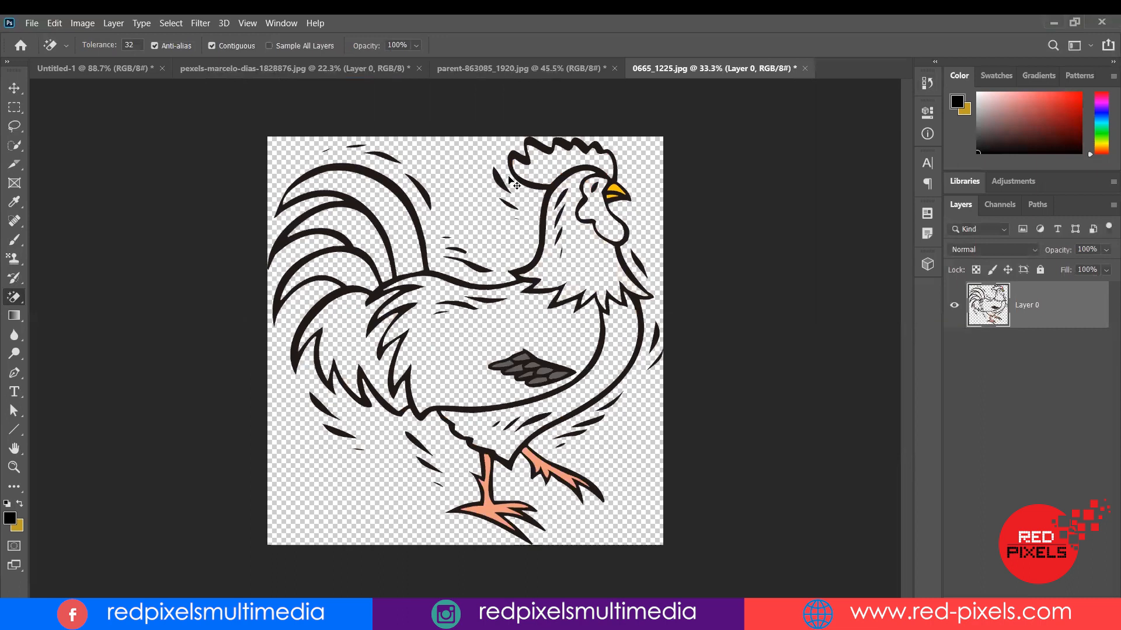
Step: Undo all Magic Eraser edits back to the original rooster illustration with its white background
{"action": "key", "text": "ctrl+z"}
{"action": "key", "text": "ctrl+z"}
{"action": "key", "text": "ctrl+z"}
{"action": "key", "text": "ctrl+z"}
{"action": "key", "text": "ctrl+z"}
{"action": "key", "text": "ctrl+z"}
{"action": "key", "text": "ctrl+z"}
{"action": "key", "text": "ctrl+z"}
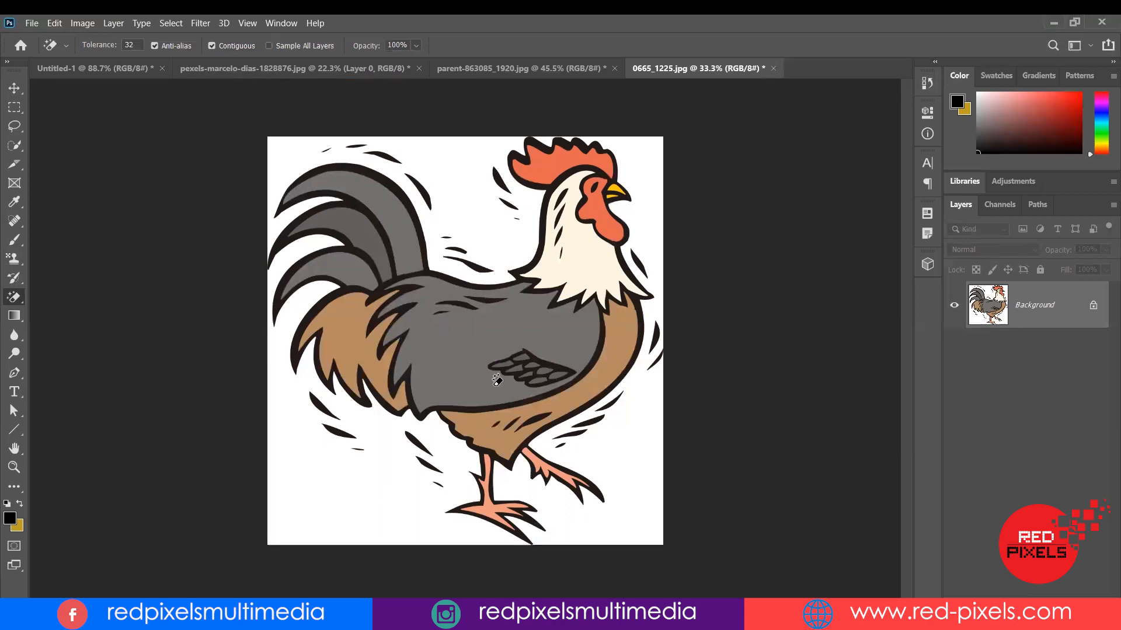
Step: Test the Magic Eraser on the brown tail feathers with Contiguous on and with it off, undoing each erasure
{"action": "left_click", "coordinate": [346, 330]}
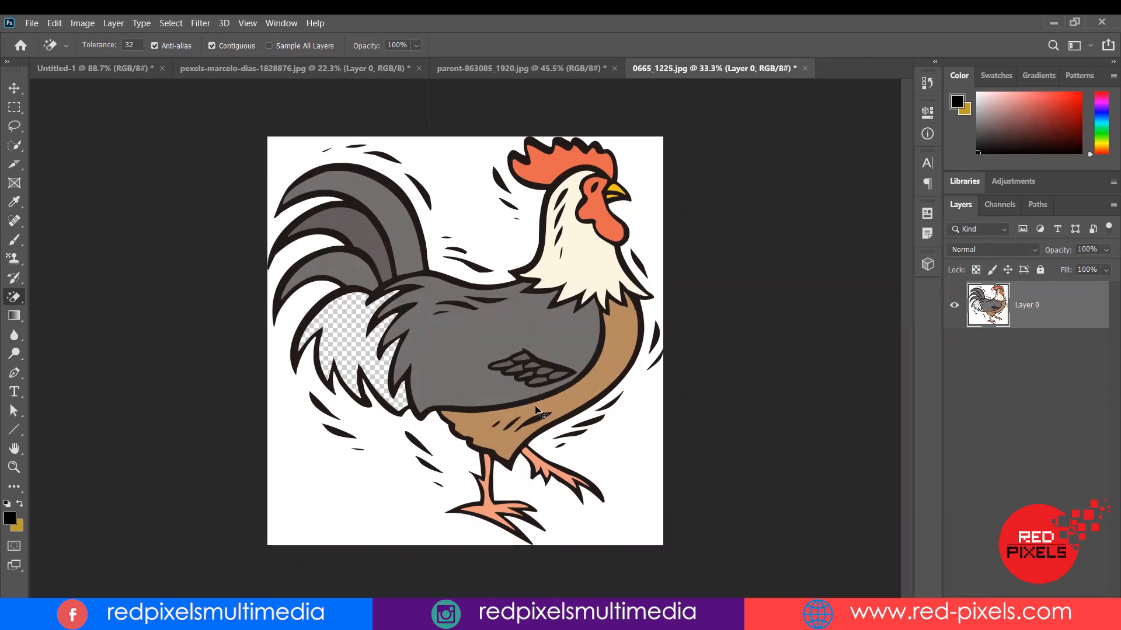
{"action": "key", "text": "ctrl+z"}
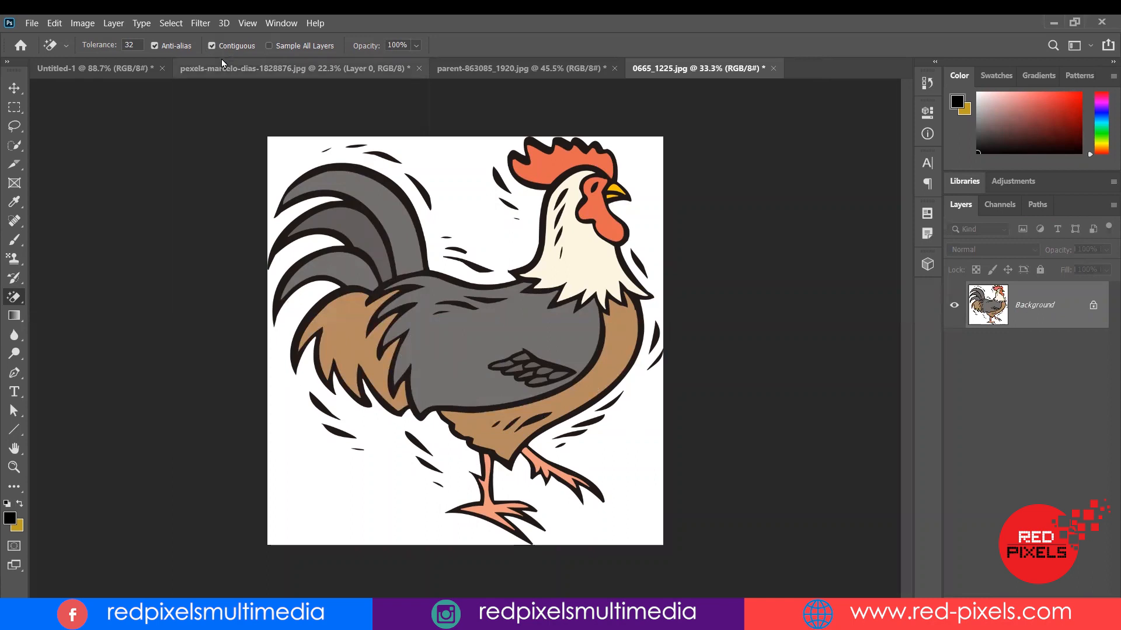
{"action": "left_click", "coordinate": [212, 46]}
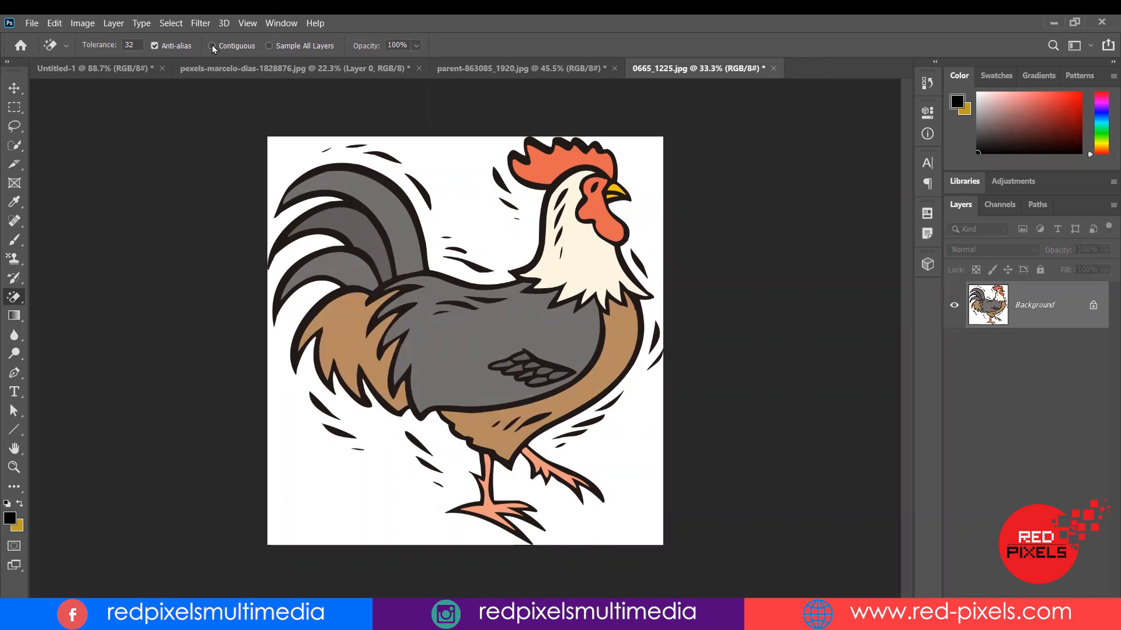
{"action": "left_click", "coordinate": [345, 328]}
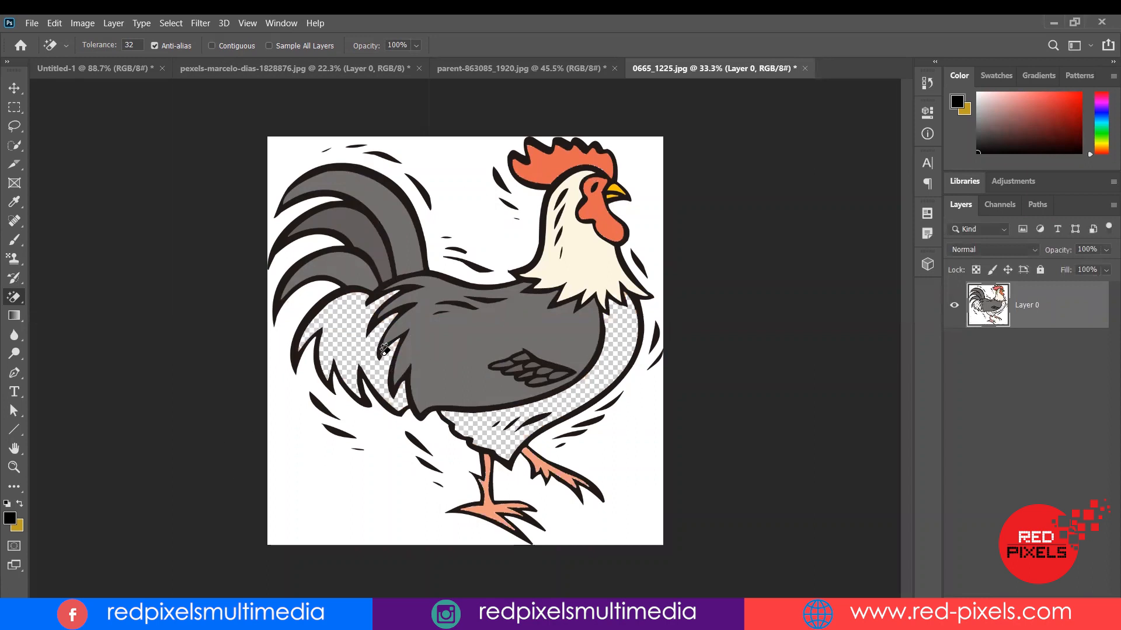
{"action": "key", "text": "ctrl+z"}
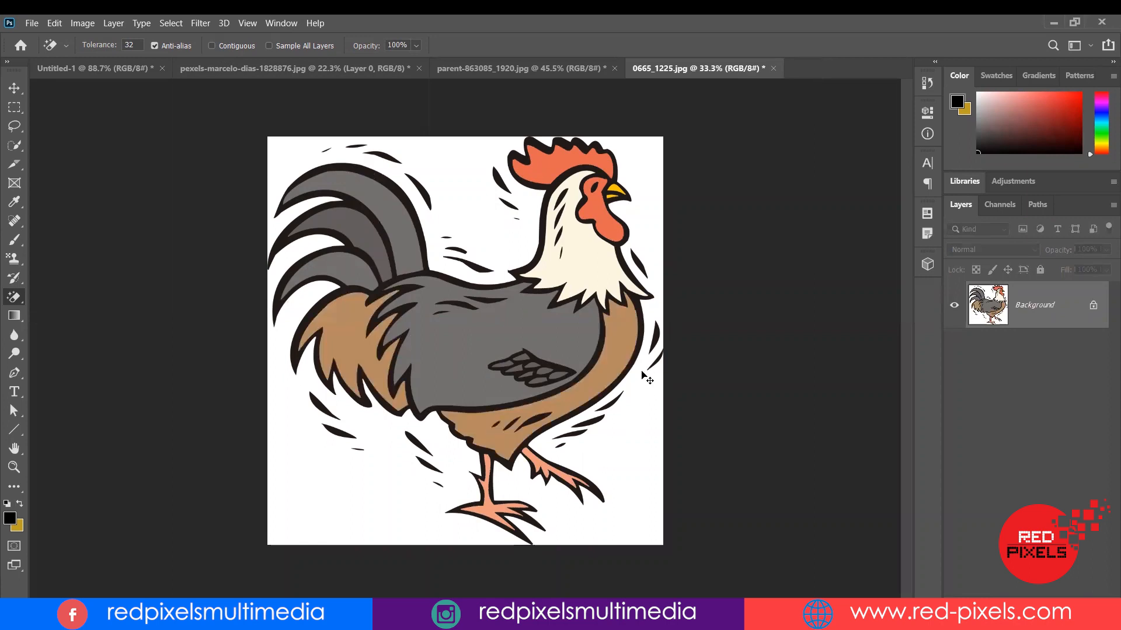
Step: With Contiguous off, erase the white background and the rooster's grey, brown, leg, red and beak colours with the Magic Eraser
{"action": "left_click", "coordinate": [461, 170]}
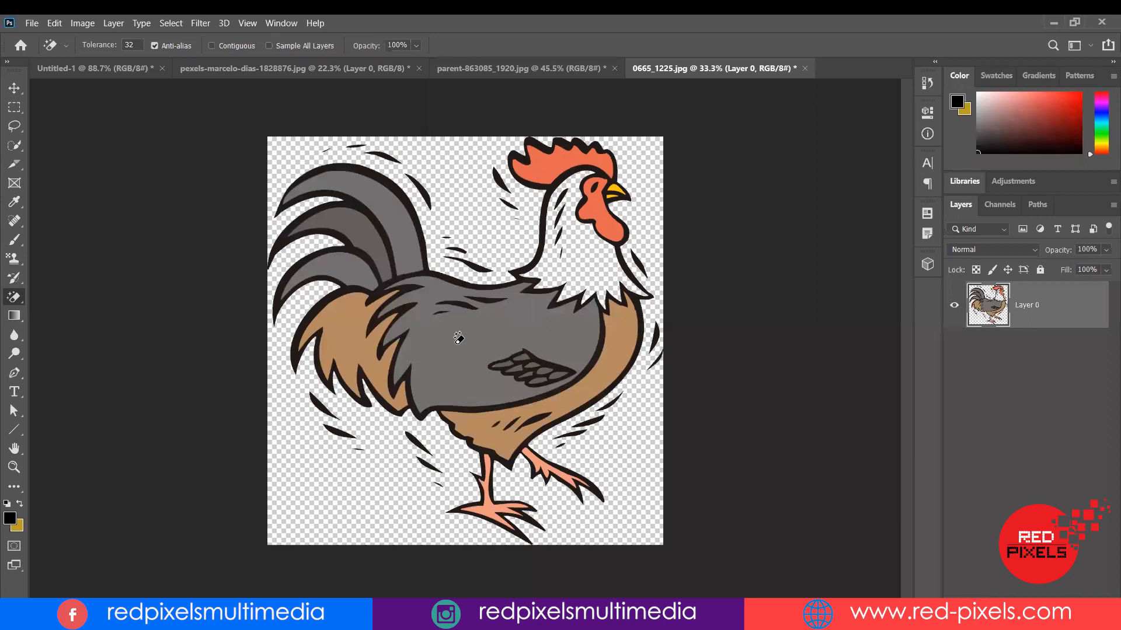
{"action": "left_click", "coordinate": [459, 338]}
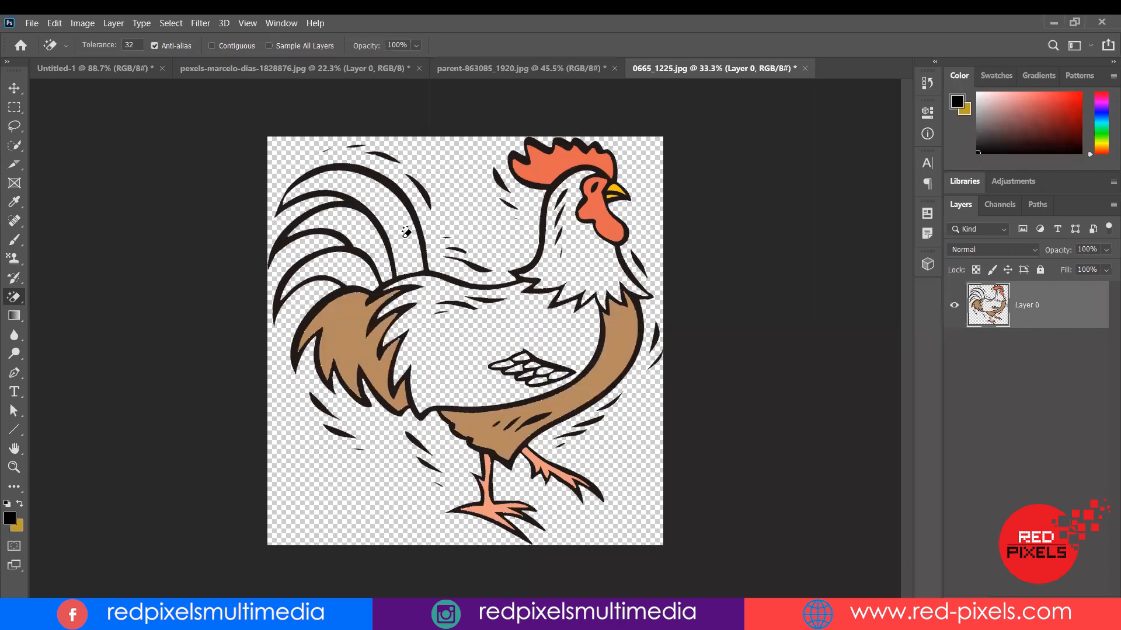
{"action": "left_click", "coordinate": [338, 324]}
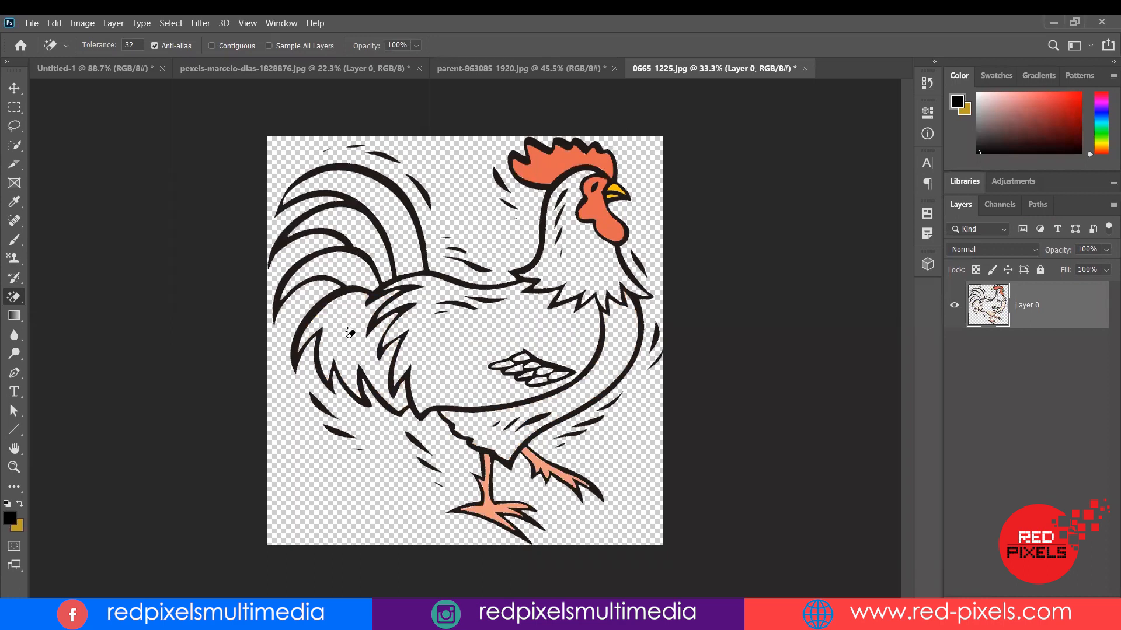
{"action": "left_click", "coordinate": [540, 459]}
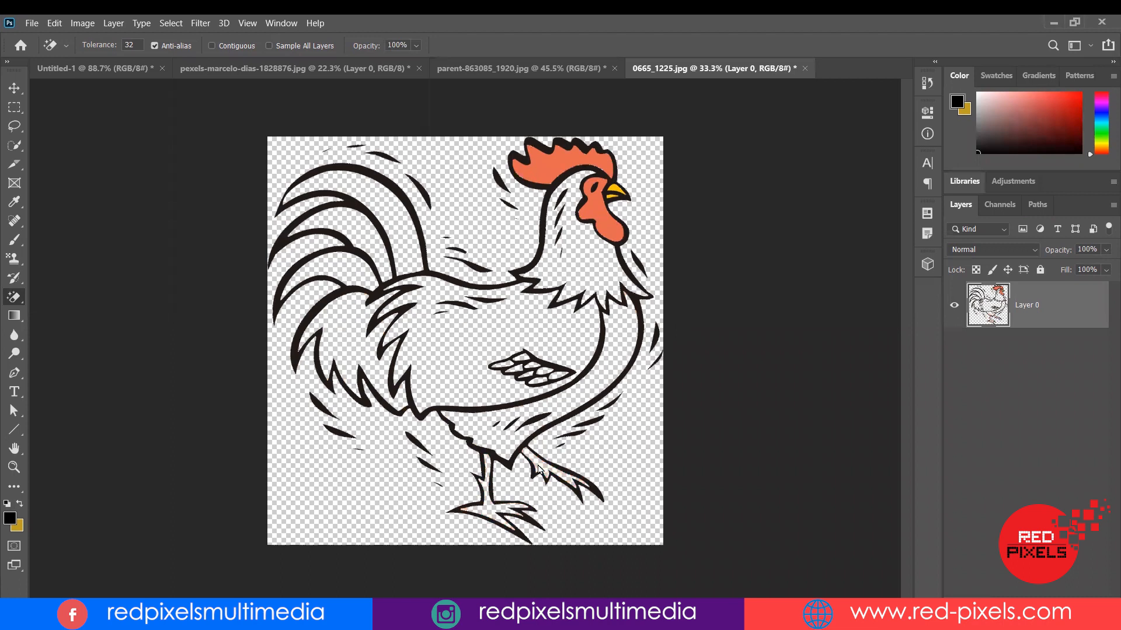
{"action": "left_click", "coordinate": [552, 173]}
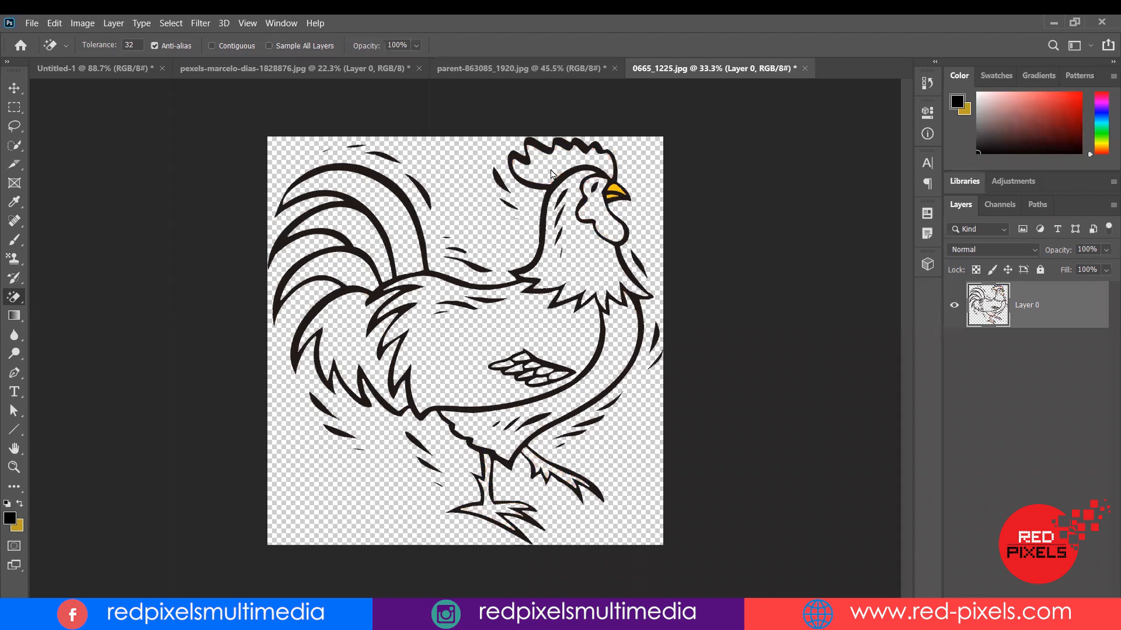
{"action": "left_click", "coordinate": [611, 192]}
Step: Undo the non-contiguous erasures back to the original rooster image
{"action": "key", "text": "ctrl+z"}
{"action": "key", "text": "ctrl+z"}
{"action": "key", "text": "ctrl+z"}
{"action": "key", "text": "ctrl+z"}
{"action": "key", "text": "ctrl+z"}
{"action": "key", "text": "ctrl+z"}
{"action": "key", "text": "ctrl+z"}
{"action": "key", "text": "ctrl+z"}
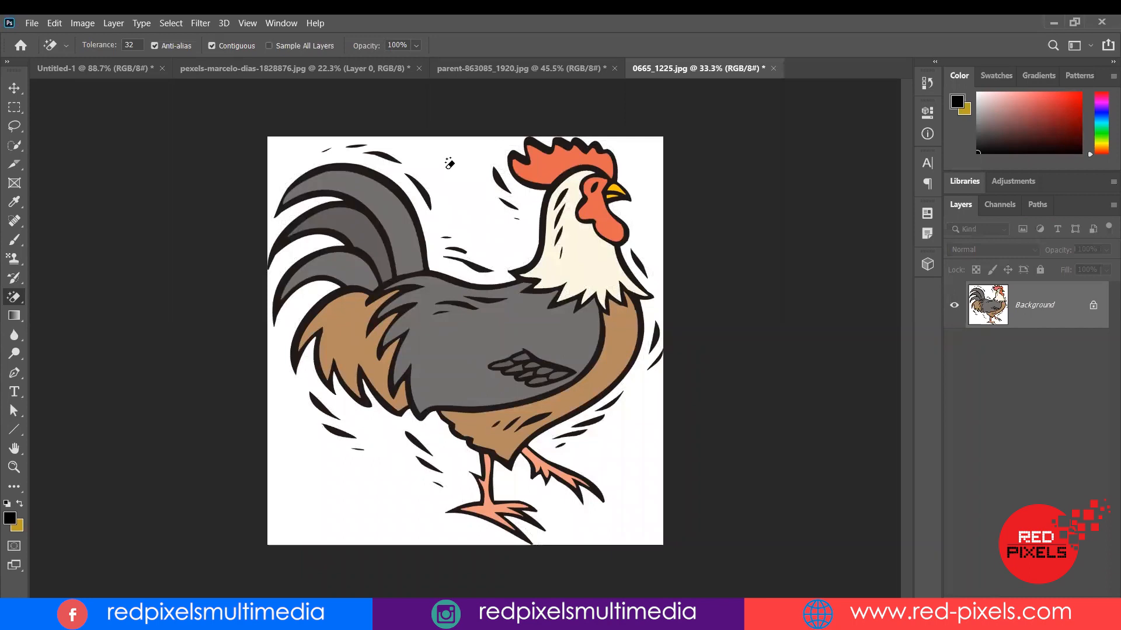
Step: With Contiguous on, erase the separate white background areas above, behind and in front of the rooster with the Magic Eraser
{"action": "left_click", "coordinate": [449, 164]}
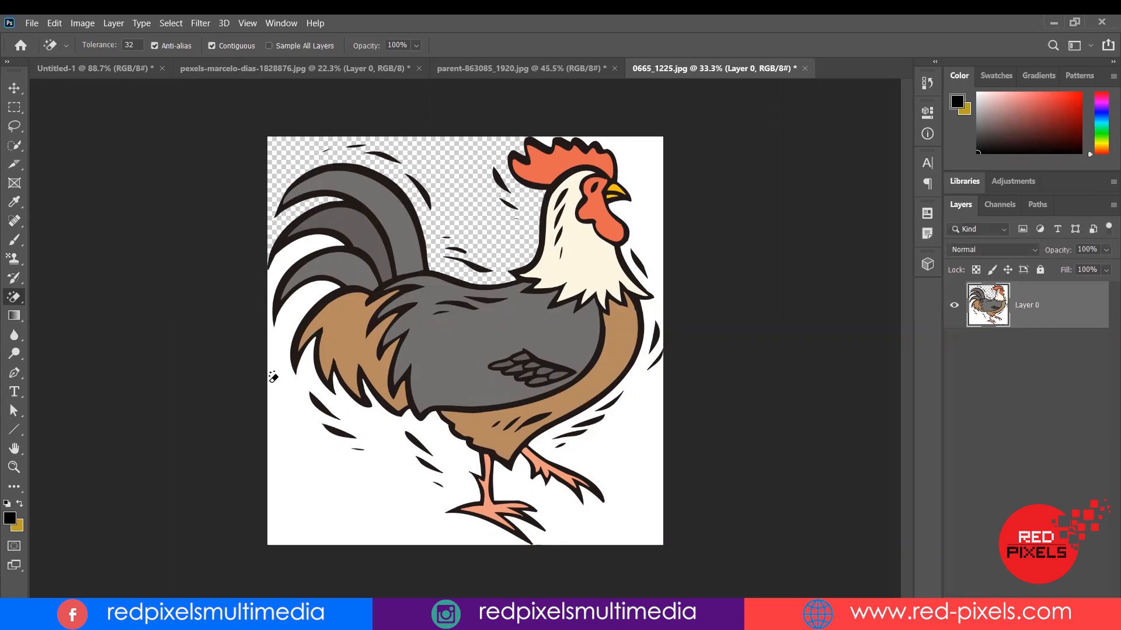
{"action": "left_click", "coordinate": [294, 250]}
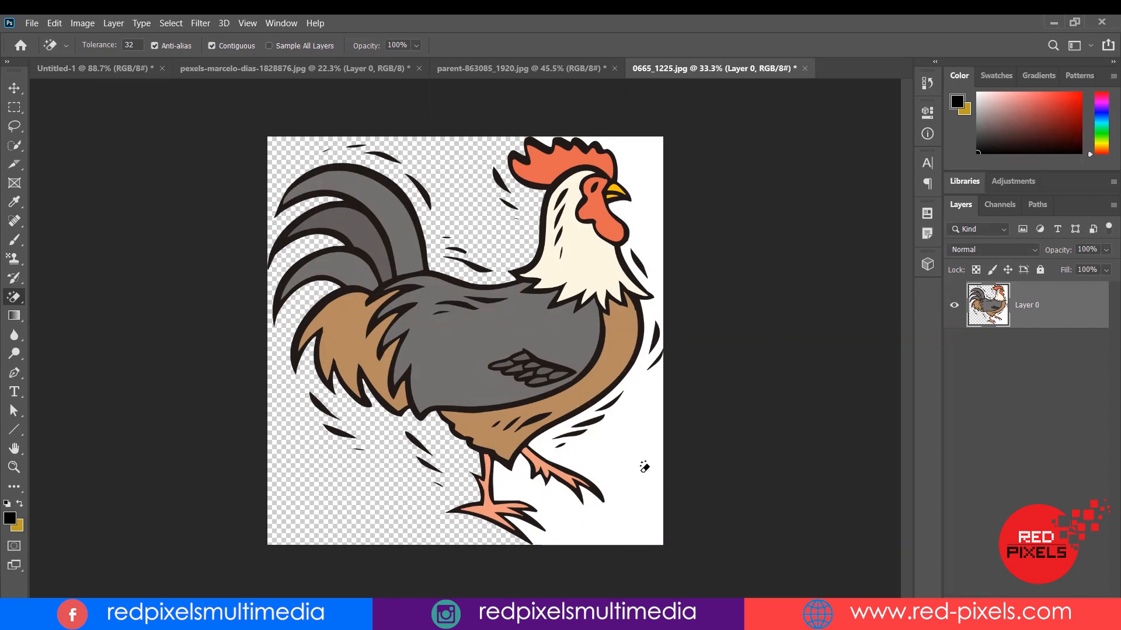
{"action": "left_click", "coordinate": [643, 467]}
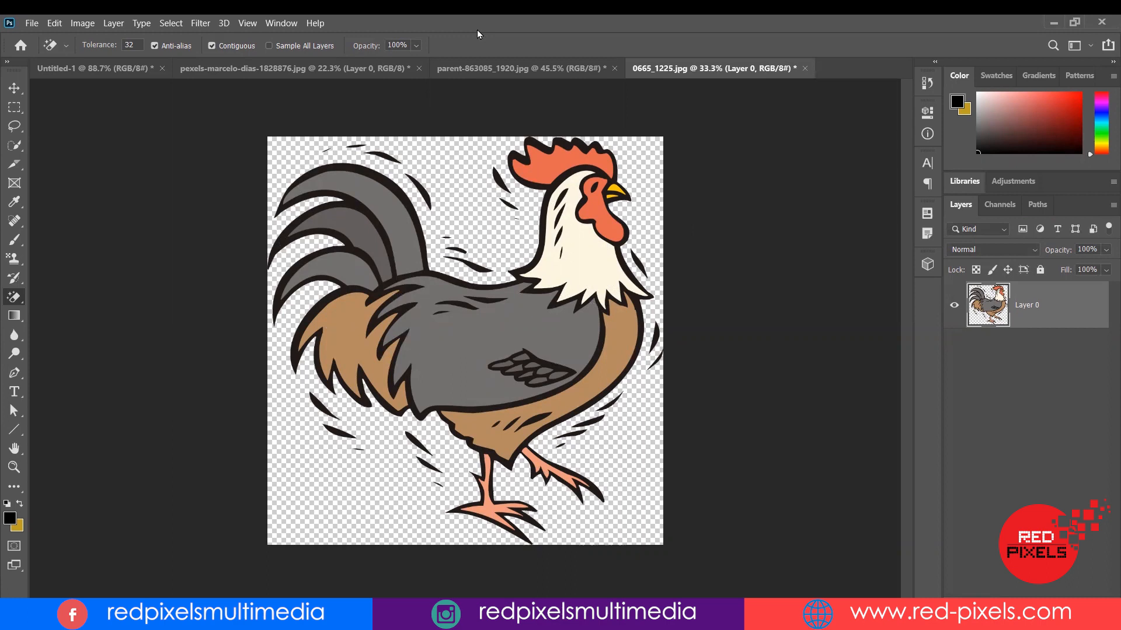
Step: Show the available eraser tool variants
{"action": "right_click", "coordinate": [24, 298]}
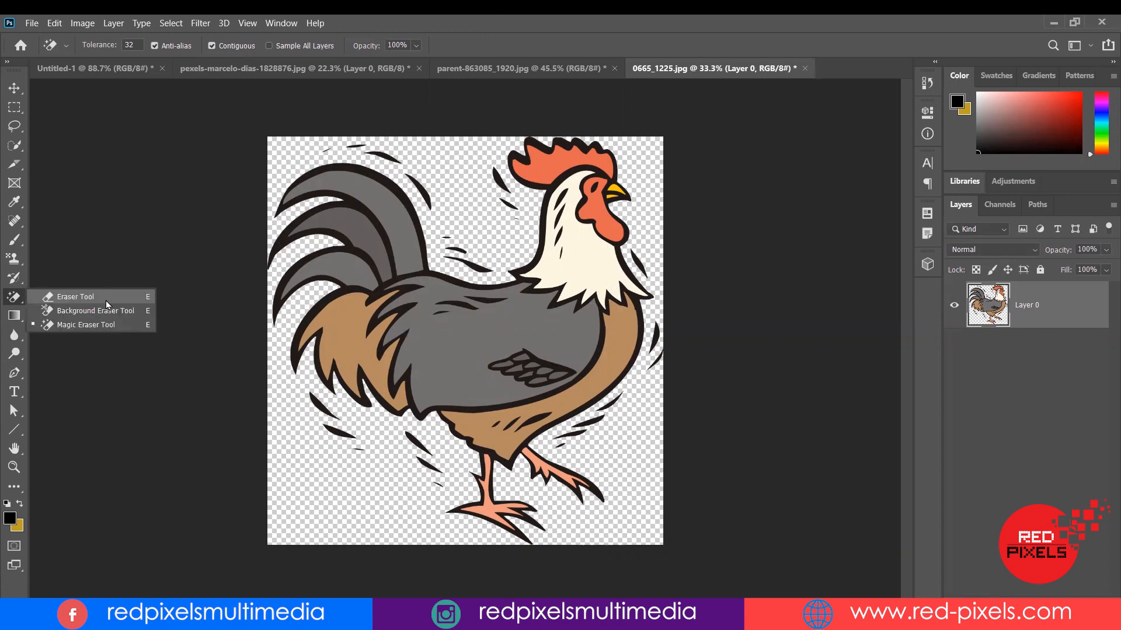